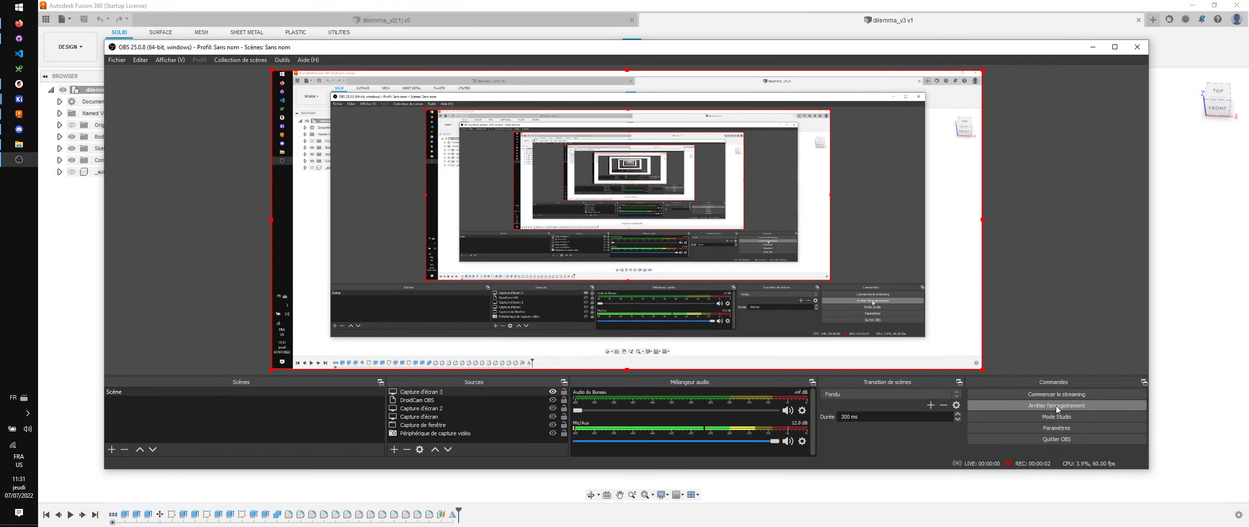
# Step: Switch to Fusion 360 and examine the dilemma_v3 case from above, below and the front
pyautogui.click(749, 26)
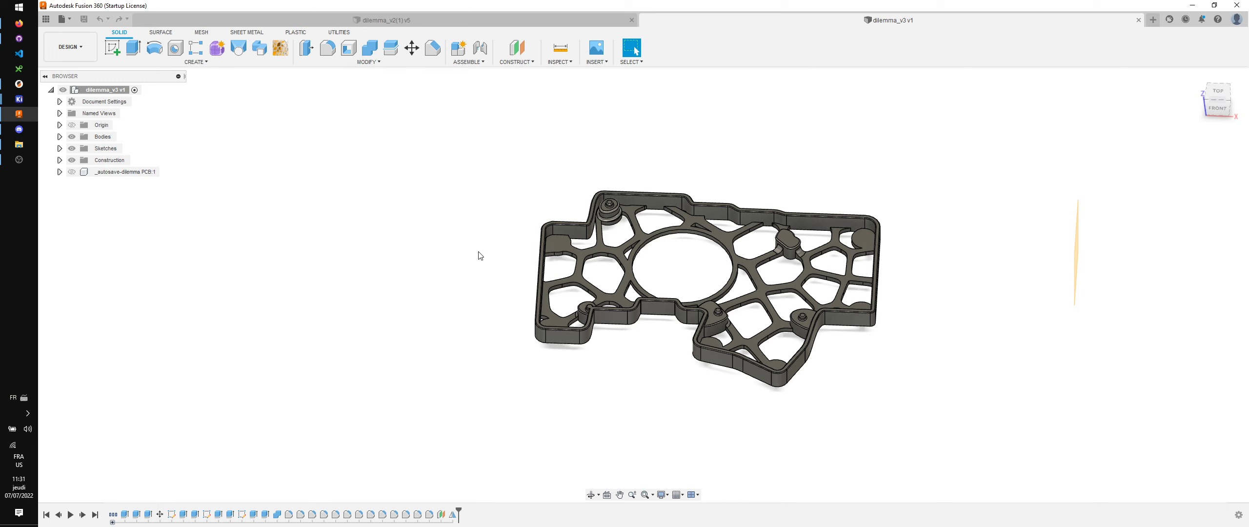
pyautogui.moveTo(480, 255); pyautogui.dragTo(399, 257, button='middle')
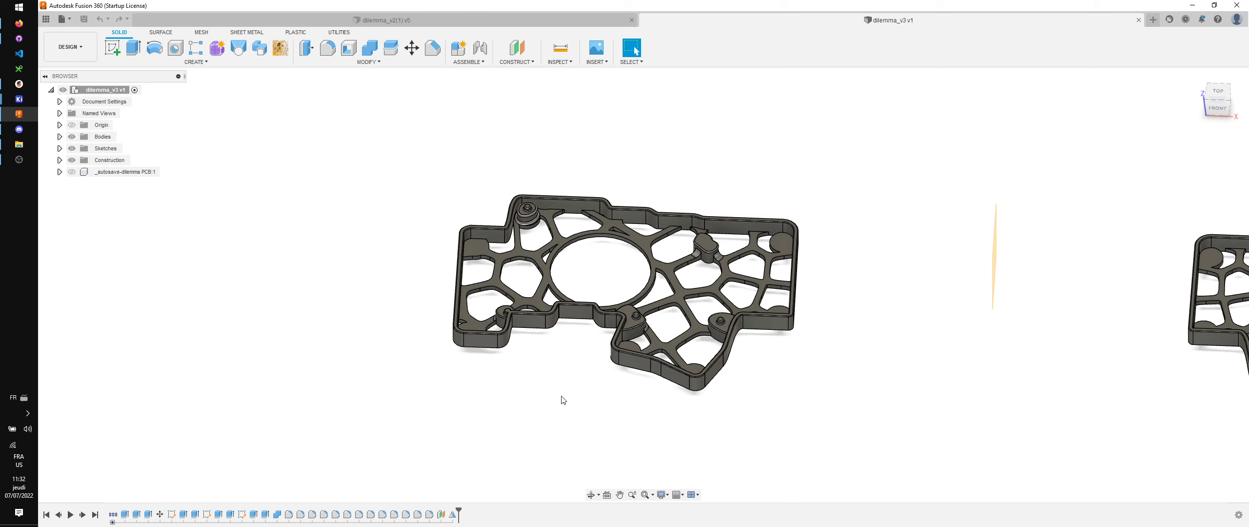
pyautogui.keyDown('shift'); pyautogui.moveTo(563, 400); pyautogui.dragTo(589, 117, button='middle'); pyautogui.keyUp('shift')
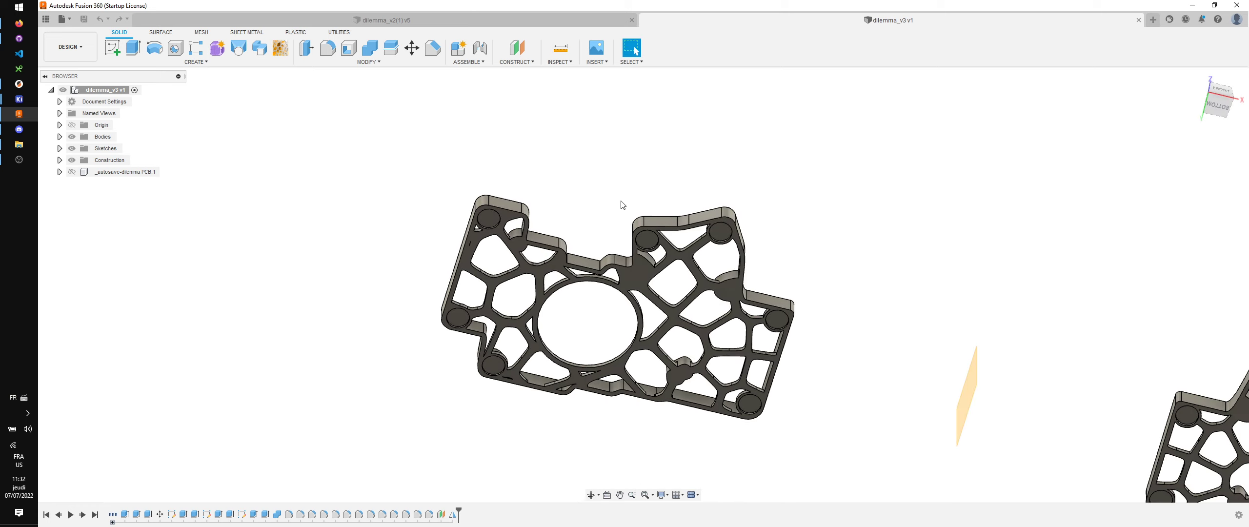
pyautogui.keyDown('shift'); pyautogui.moveTo(622, 203); pyautogui.dragTo(571, 376, button='middle'); pyautogui.keyUp('shift')
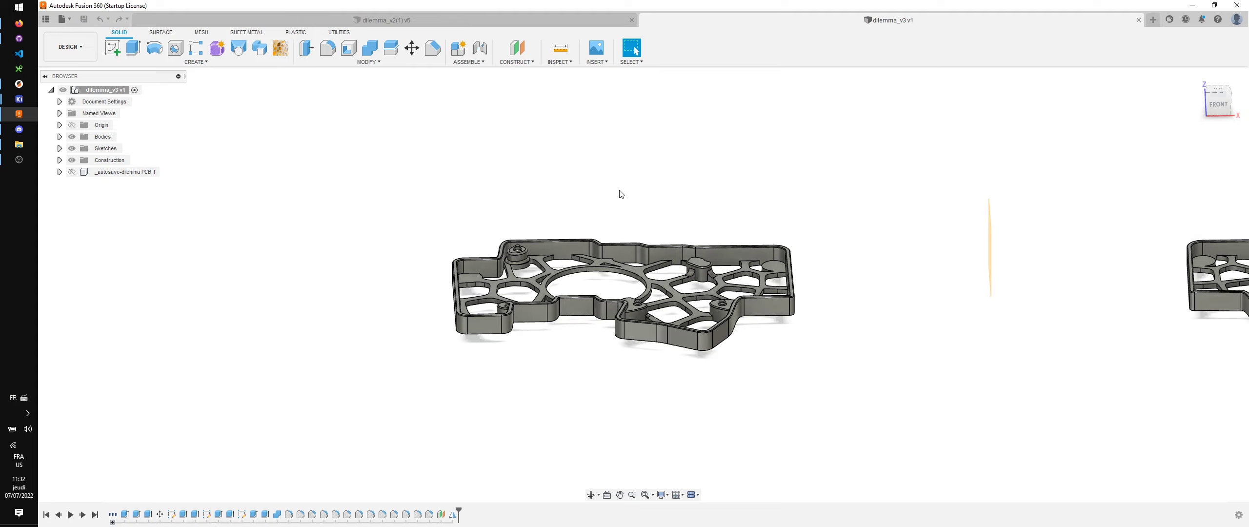
pyautogui.click(13, 163)
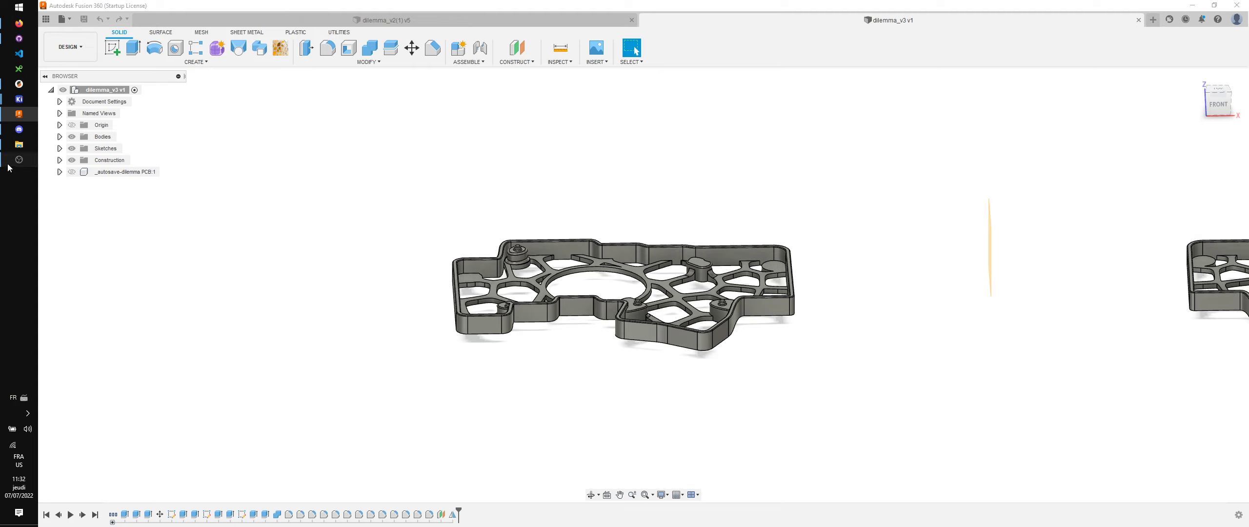
pyautogui.click(14, 163)
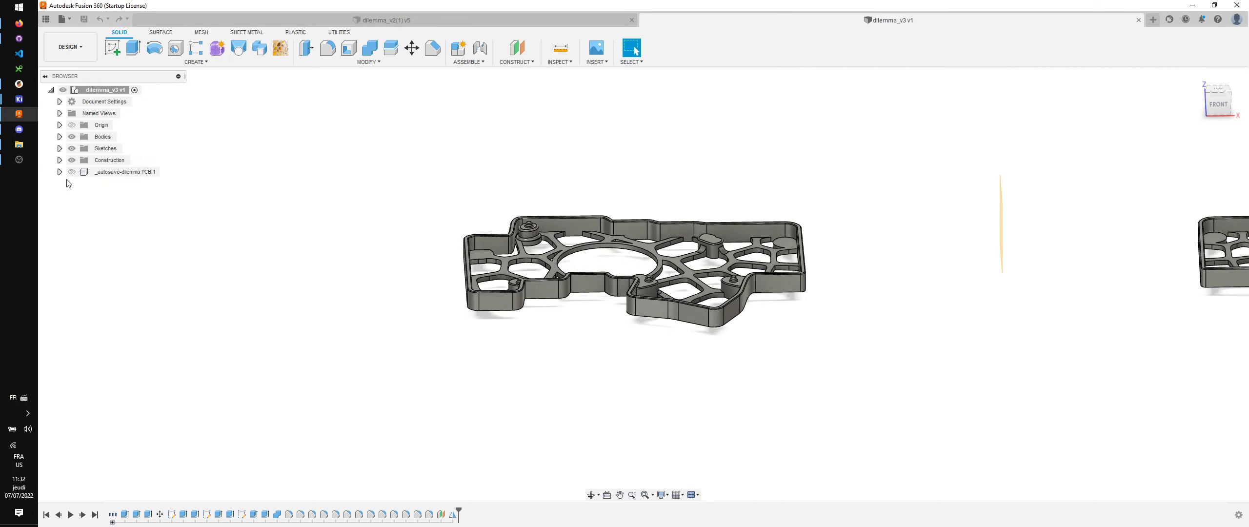
pyautogui.click(30, 163)
pyautogui.click(31, 164)
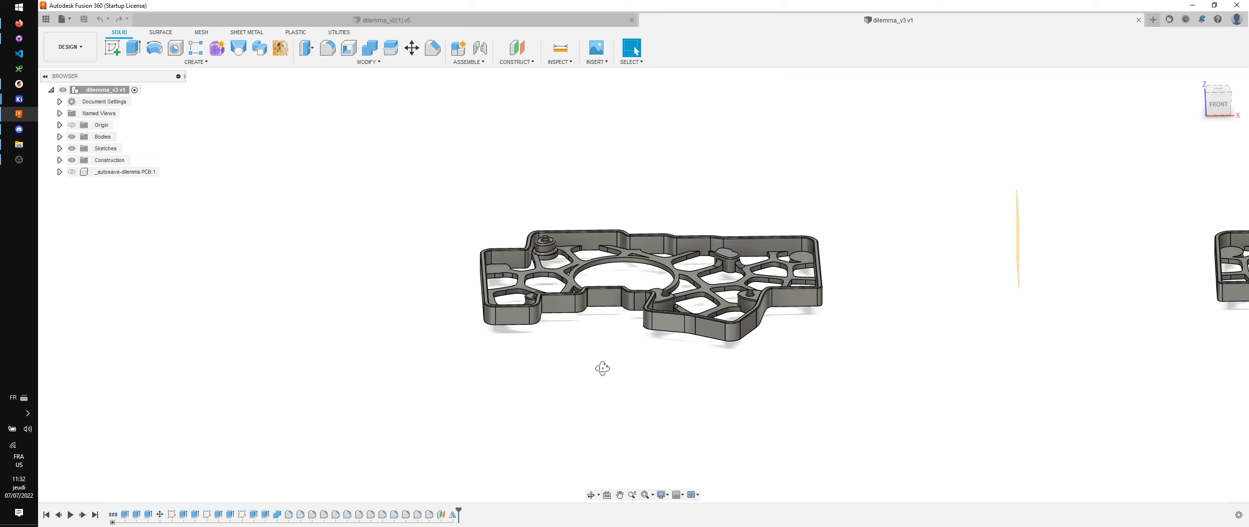
pyautogui.moveTo(603, 363)
pyautogui.keyDown('shift'); pyautogui.mouseDown(button='middle')
pyautogui.moveTo(622, 309)
pyautogui.moveTo(588, 357)
pyautogui.mouseUp(button='middle'); pyautogui.keyUp('shift')
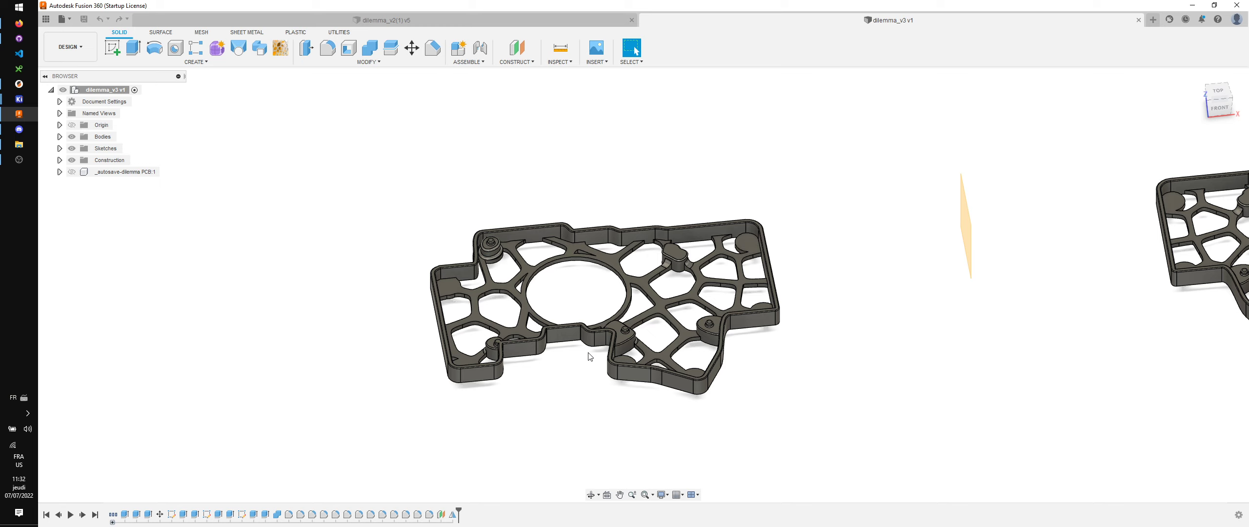
# Step: Bring up the dilemma_v2(1) design and inspect its Base body and round mounting posts for comparison
pyautogui.click(439, 20)
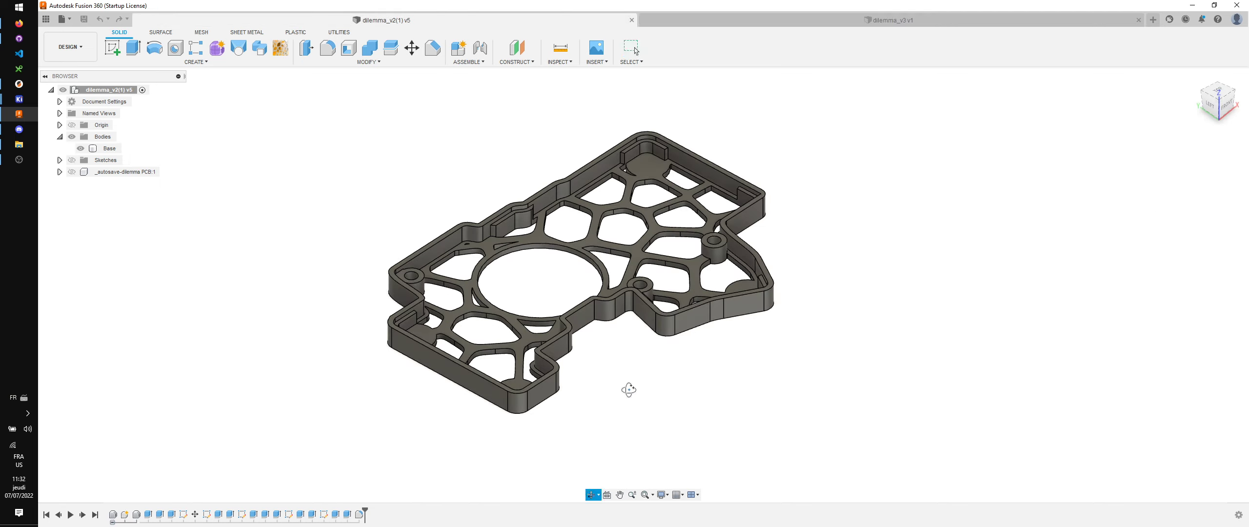
pyautogui.moveTo(628, 389); pyautogui.dragTo(594, 401)
pyautogui.press('Escape')
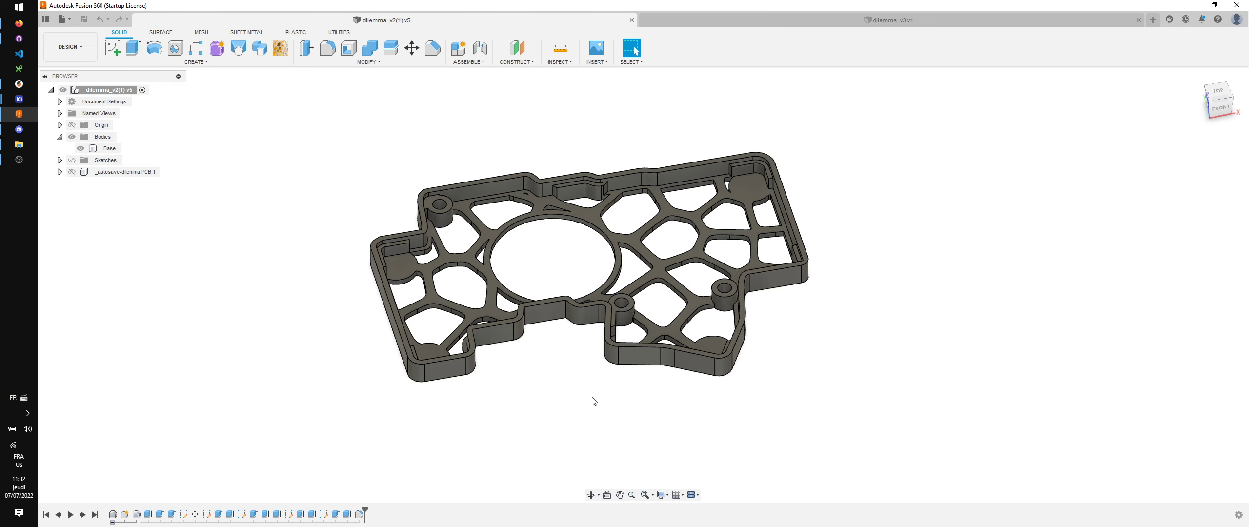
pyautogui.keyDown('shift'); pyautogui.moveTo(536, 399); pyautogui.dragTo(537, 398, button='middle'); pyautogui.keyUp('shift')
pyautogui.scroll(3, 417, 235)
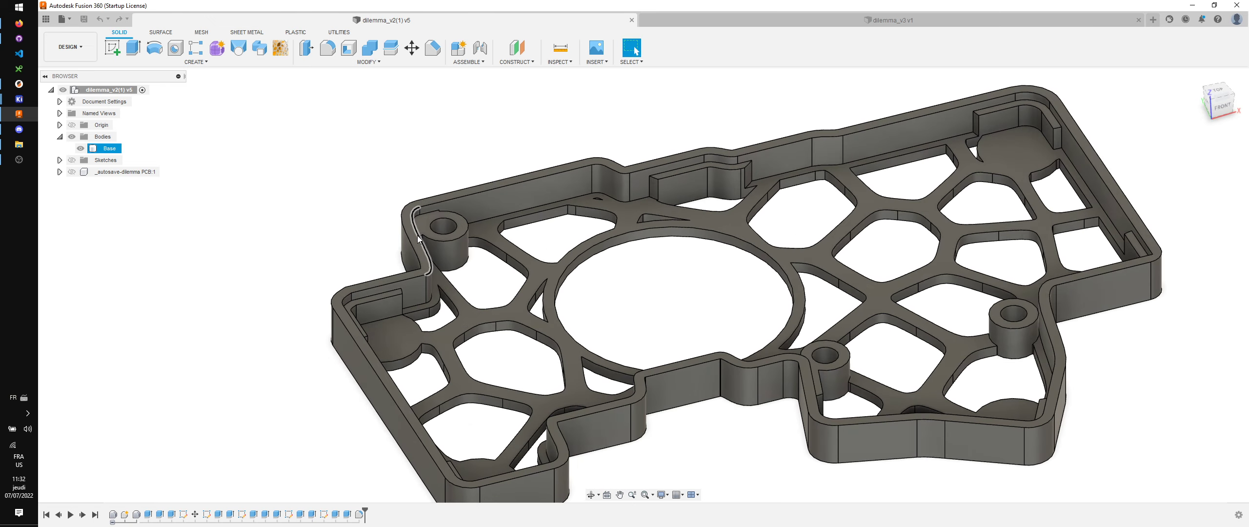
pyautogui.scroll(-5, 738, 76)
# Step: Return to the dilemma_v3 design, expand the first timeline group and roll the history back to just after the group's end
pyautogui.click(739, 20)
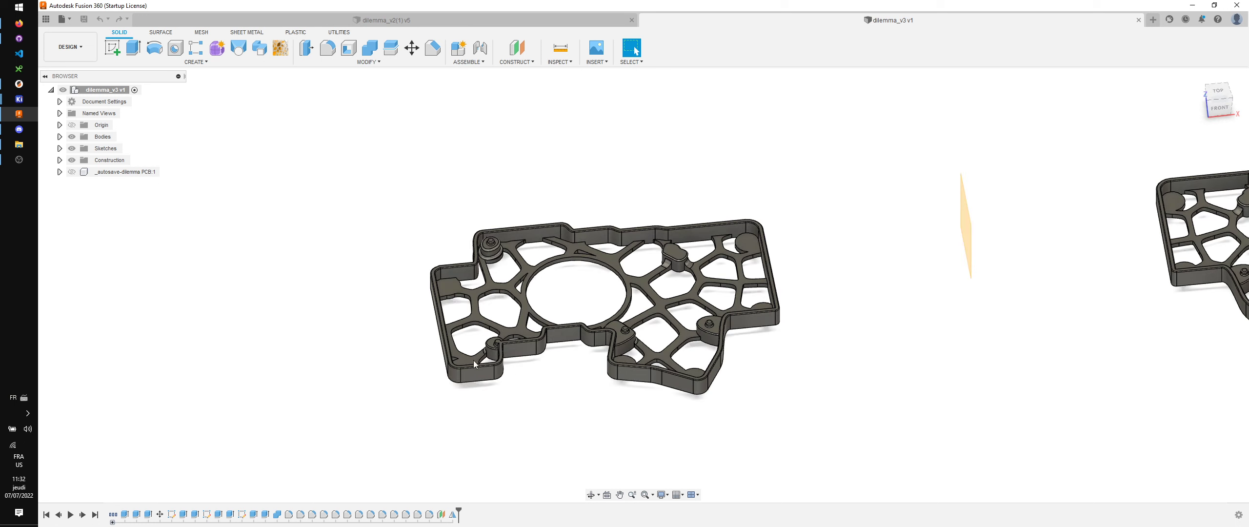
pyautogui.moveTo(536, 414); pyautogui.dragTo(522, 383, button='middle')
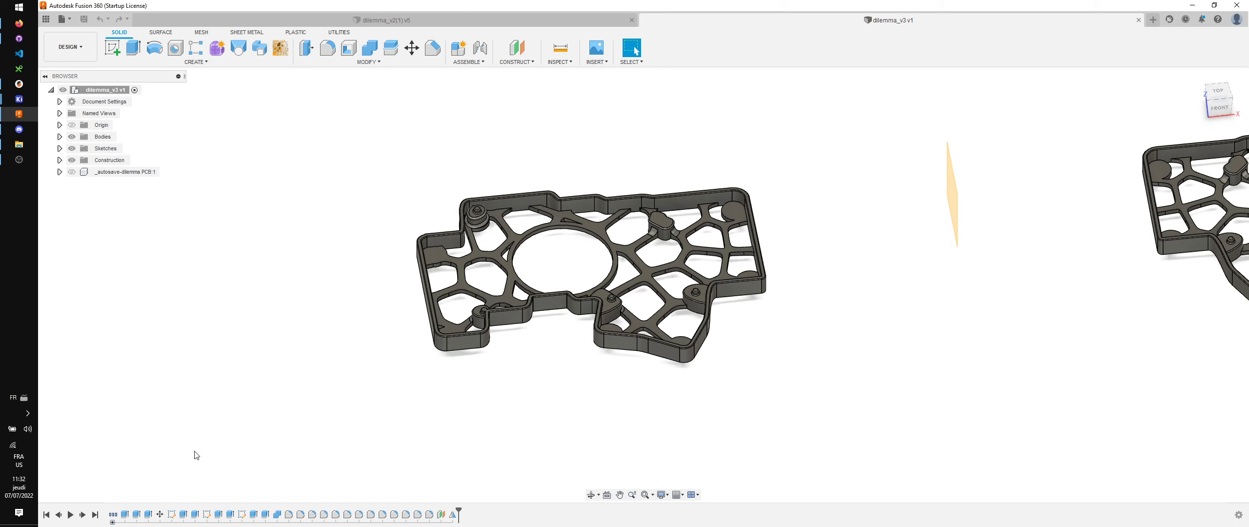
pyautogui.keyDown('shift'); pyautogui.moveTo(341, 345); pyautogui.dragTo(364, 335, button='middle'); pyautogui.keyUp('shift')
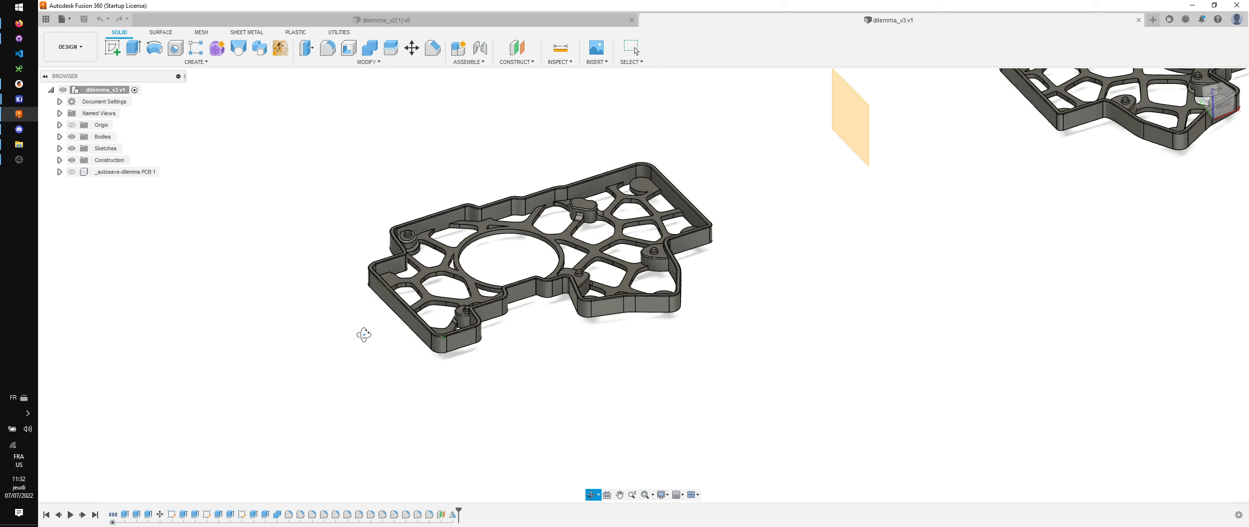
pyautogui.moveTo(508, 397); pyautogui.dragTo(537, 409, button='middle')
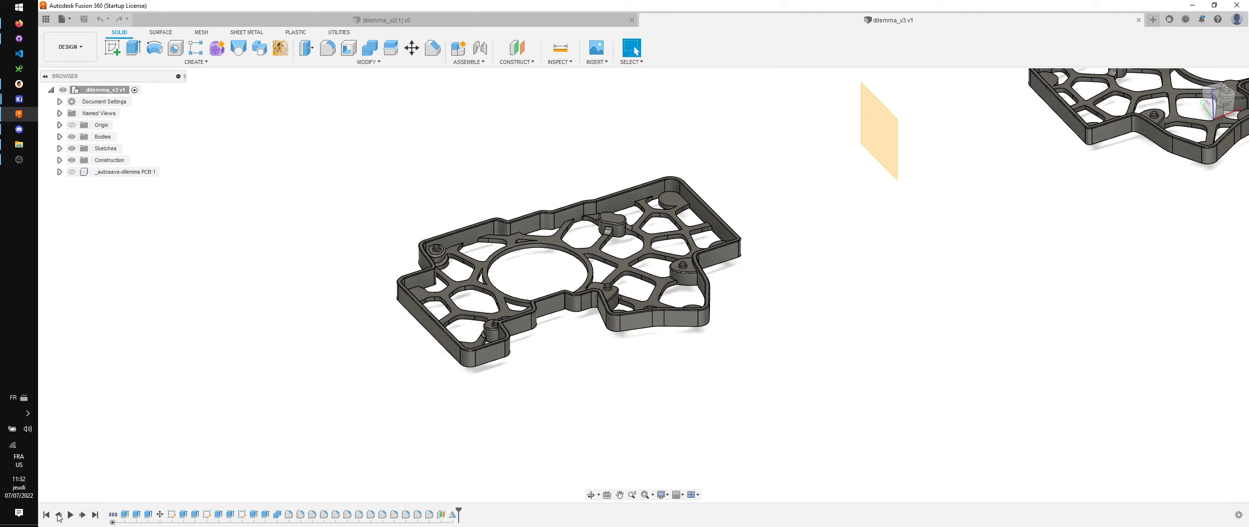
pyautogui.click(112, 522)
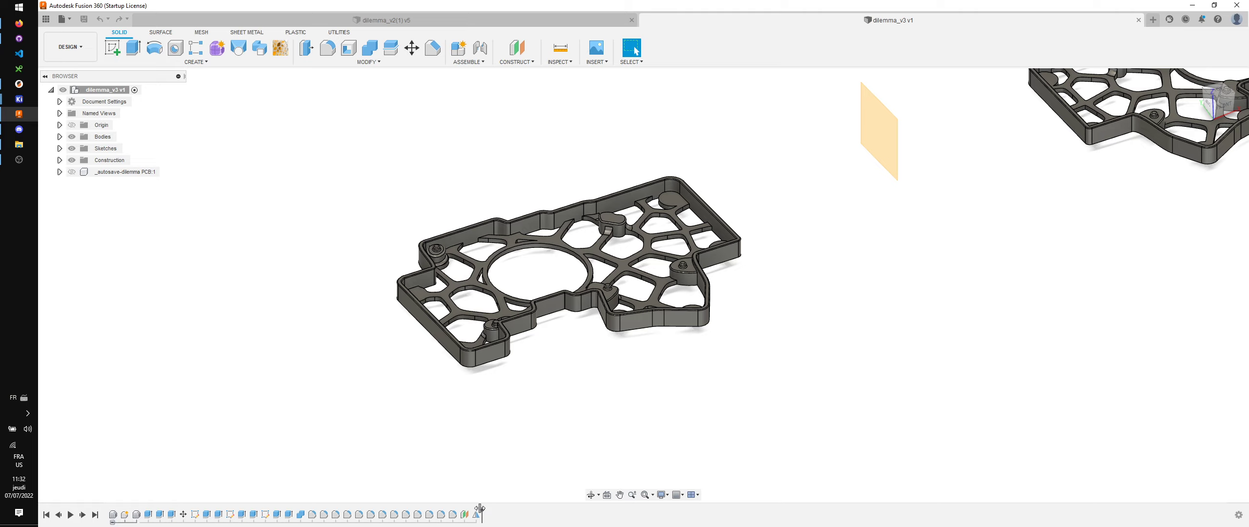
pyautogui.moveTo(481, 512); pyautogui.dragTo(142, 511)
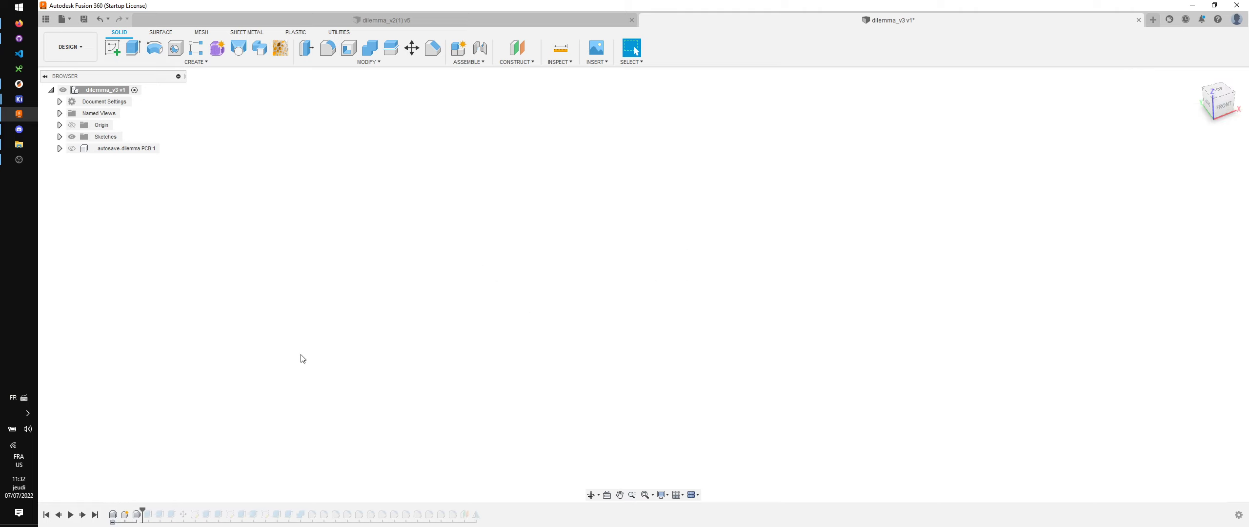
# Step: Expand the _autosave-dilemma PCB component and make it visible
pyautogui.click(60, 148)
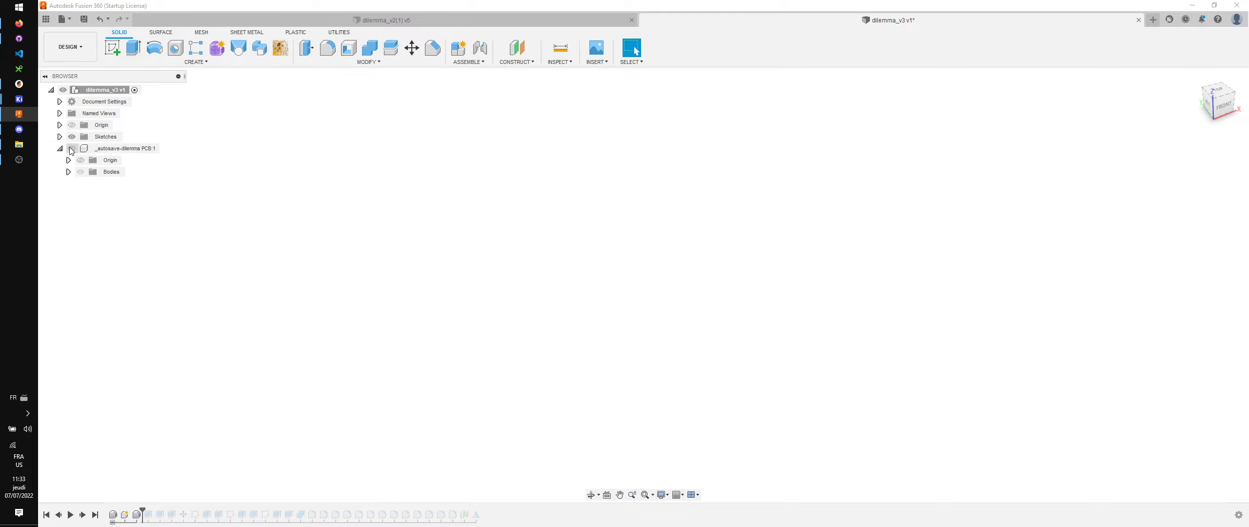
pyautogui.click(72, 148)
pyautogui.moveTo(303, 319)
pyautogui.keyDown('shift'); pyautogui.mouseDown(button='middle')
pyautogui.moveTo(297, 338)
pyautogui.moveTo(399, 349)
pyautogui.mouseUp(button='middle'); pyautogui.keyUp('shift')
# Step: Roll the history forward past the first three extrusions and expand the list of bodies to show Base and Wall
pyautogui.moveTo(148, 511); pyautogui.dragTo(178, 512)
pyautogui.keyDown('shift'); pyautogui.moveTo(262, 411); pyautogui.dragTo(273, 370, button='middle'); pyautogui.keyUp('shift')
pyautogui.click(59, 137)
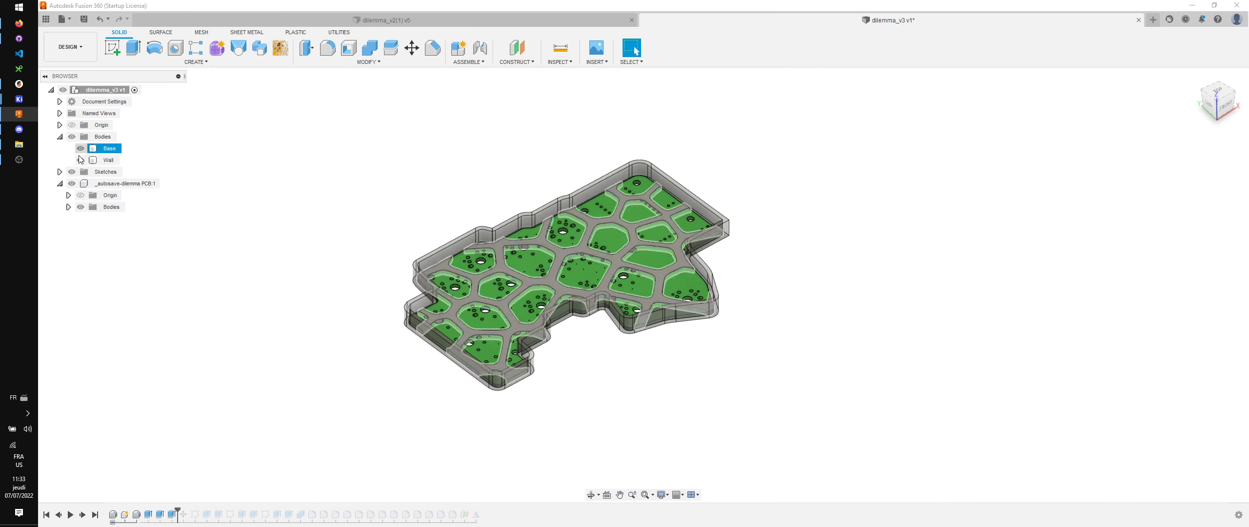
pyautogui.scroll(3, 332, 293)
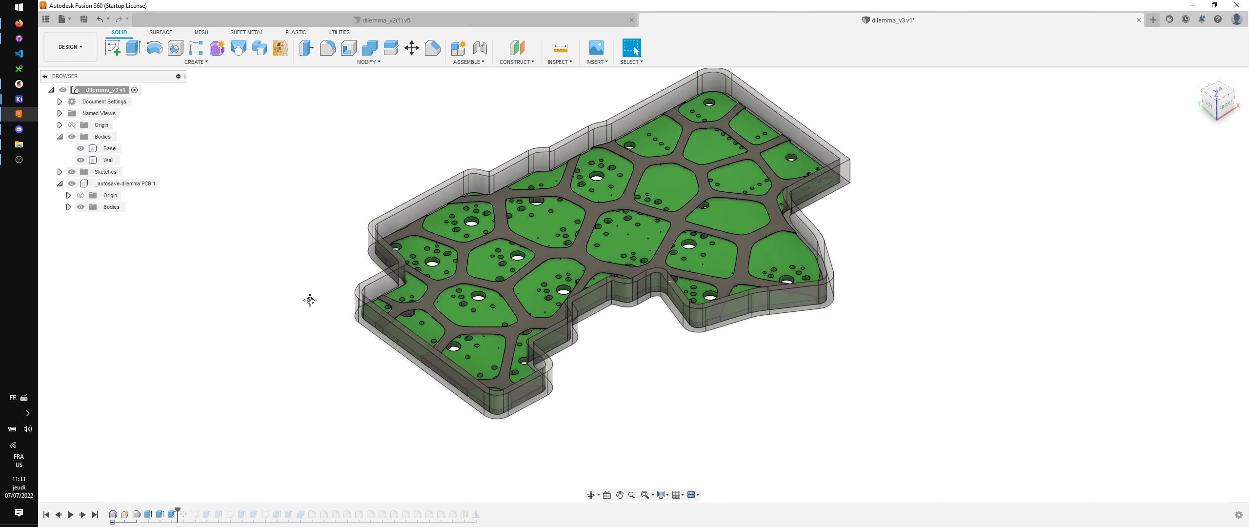
pyautogui.keyDown('shift'); pyautogui.moveTo(307, 298); pyautogui.dragTo(302, 309, button='middle'); pyautogui.keyUp('shift')
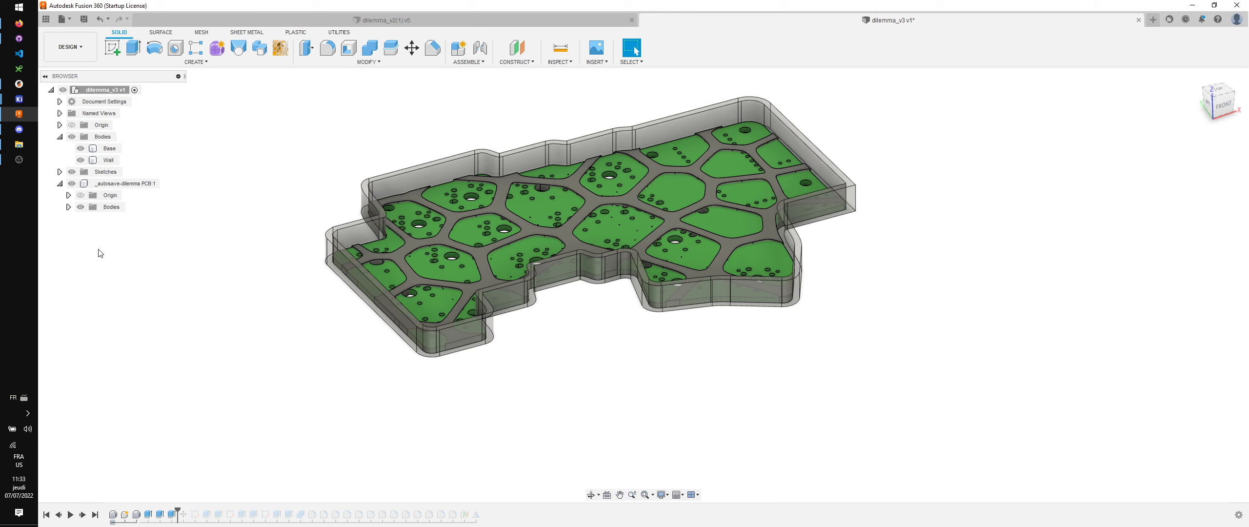
# Step: Hide the PCB bodies, and measure the outer wall's height and the base lattice's thickness between their edges
pyautogui.click(81, 207)
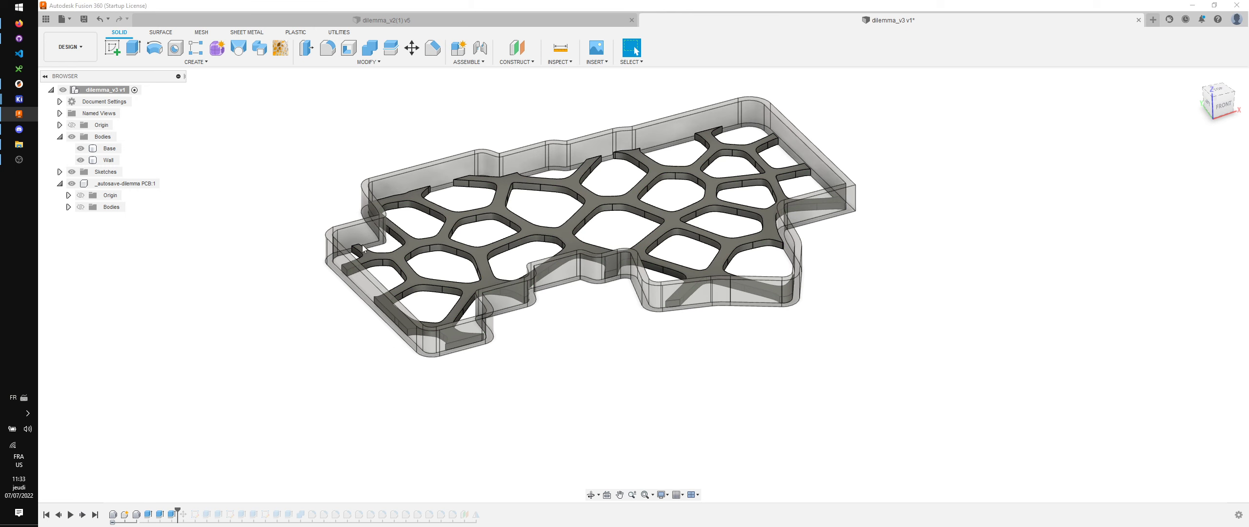
pyautogui.click(375, 315)
pyautogui.click(374, 313)
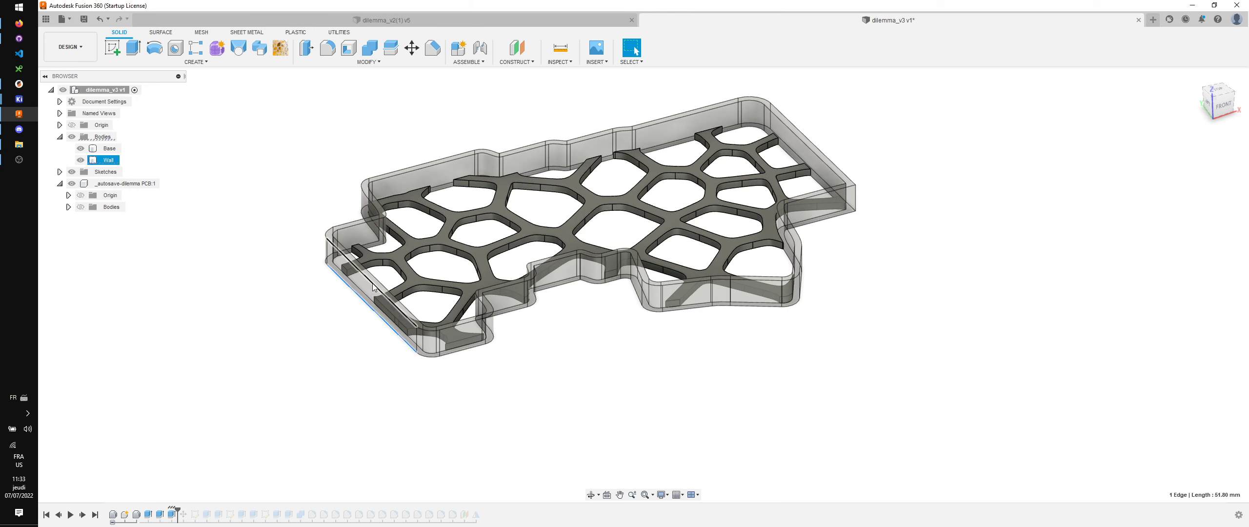
pyautogui.keyDown('shift'); pyautogui.click(372, 283); pyautogui.keyUp('shift')
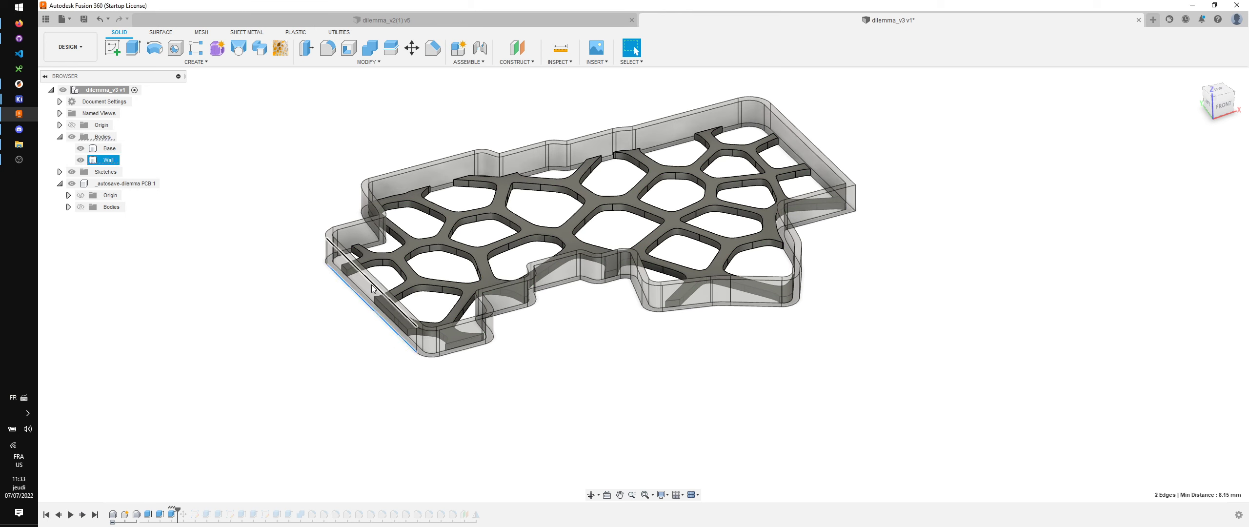
pyautogui.click(431, 292)
pyautogui.keyDown('shift'); pyautogui.click(423, 286); pyautogui.keyUp('shift')
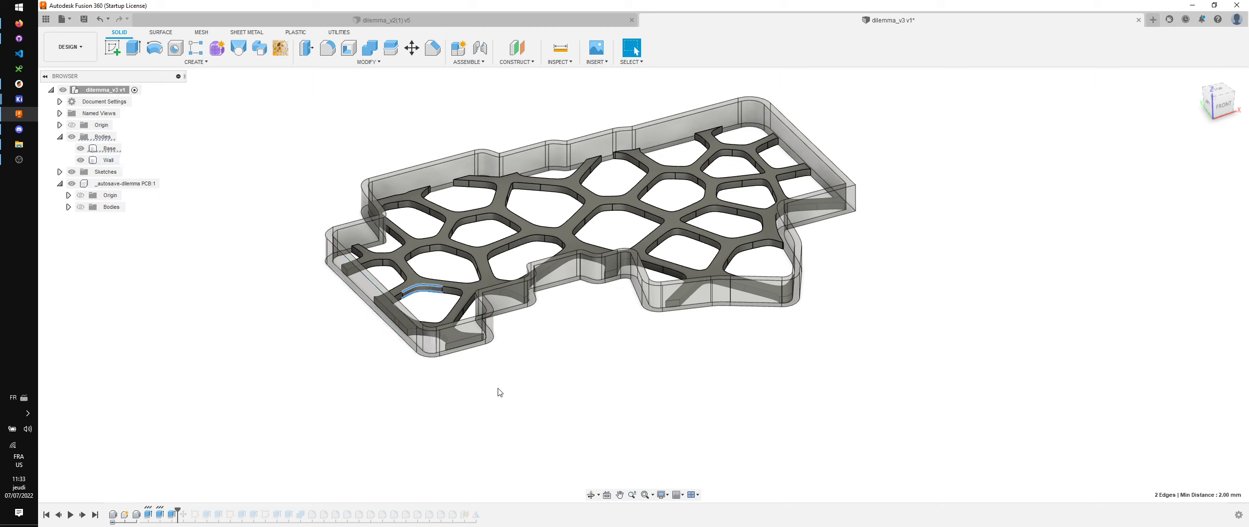
# Step: Open the early extrude feature that forms the solid plate to review its profiles and settings, and close it
pyautogui.doubleClick(153, 513)
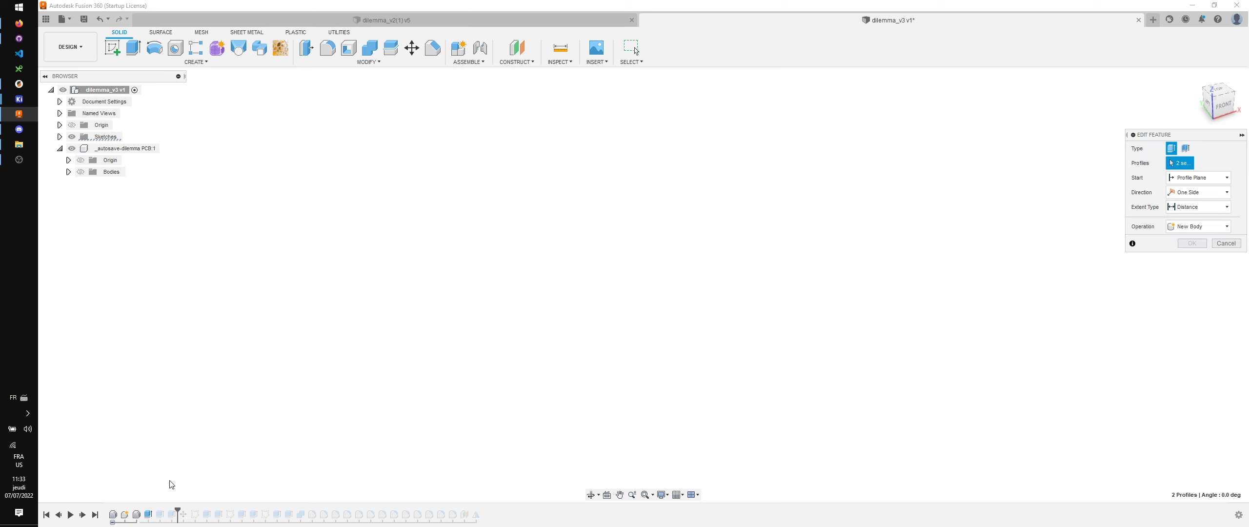
pyautogui.press('Return')
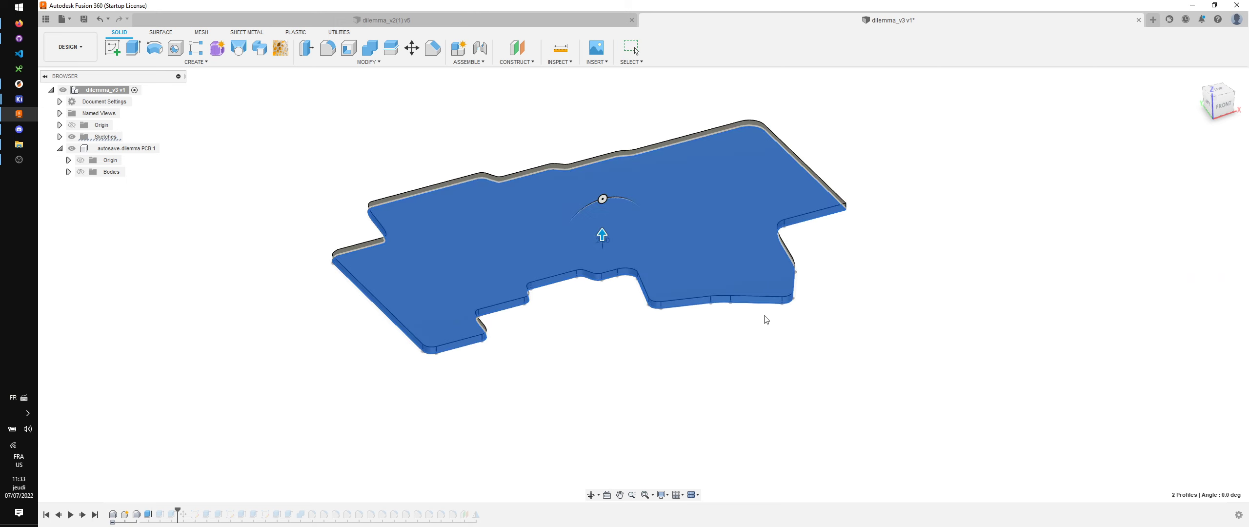
pyautogui.moveTo(322, 128); pyautogui.dragTo(337, 125, button='middle')
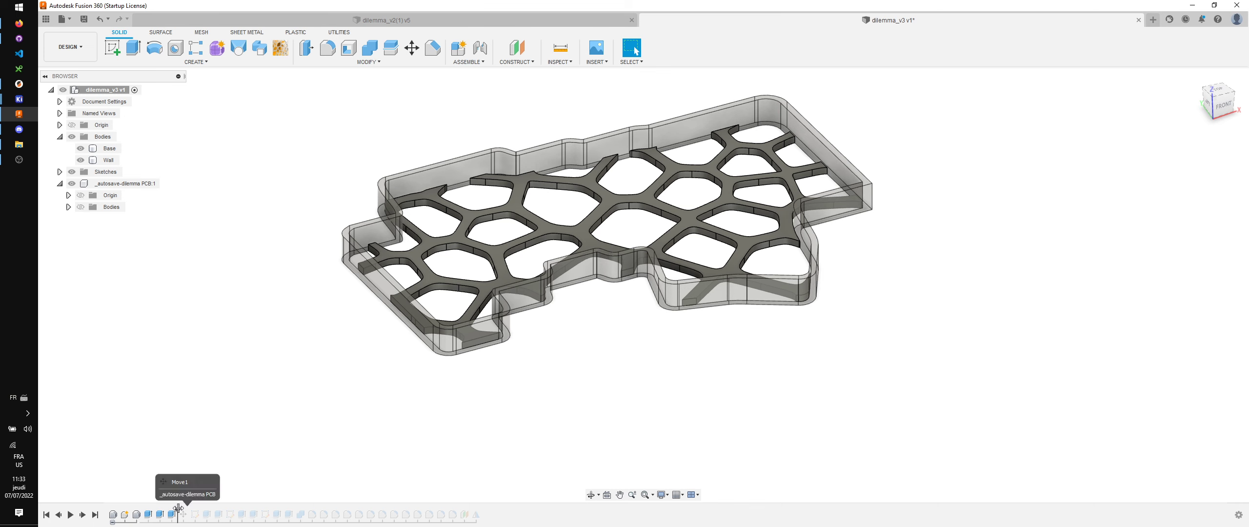
# Step: Roll the history forward to just before the combine feature, and select the top face of the pin on the rear corner mounting post
pyautogui.moveTo(178, 510); pyautogui.dragTo(291, 504)
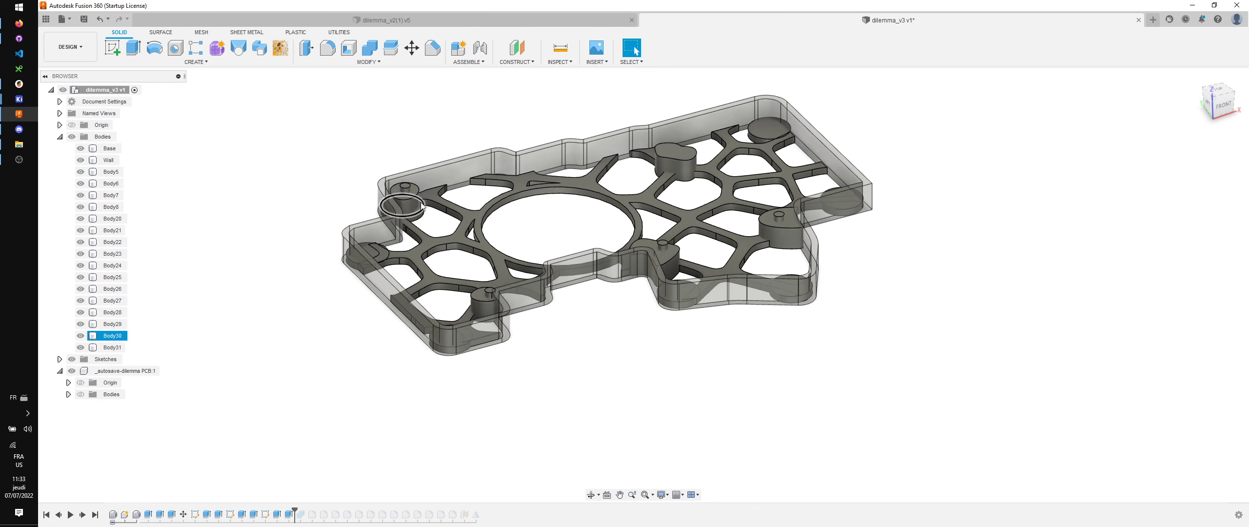
pyautogui.scroll(3, 410, 202)
pyautogui.click(395, 175)
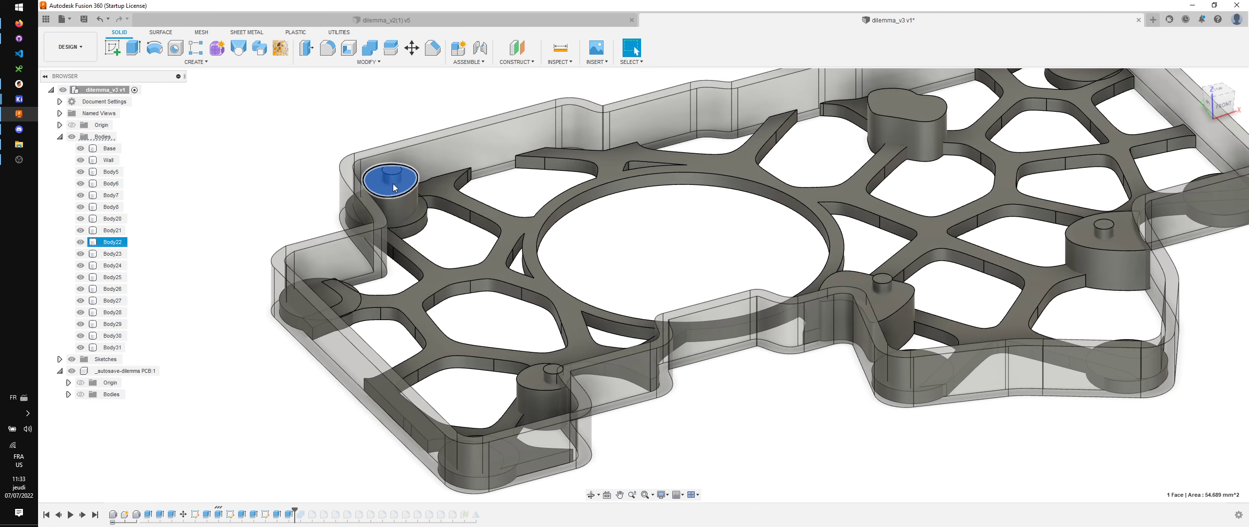
pyautogui.click(393, 172)
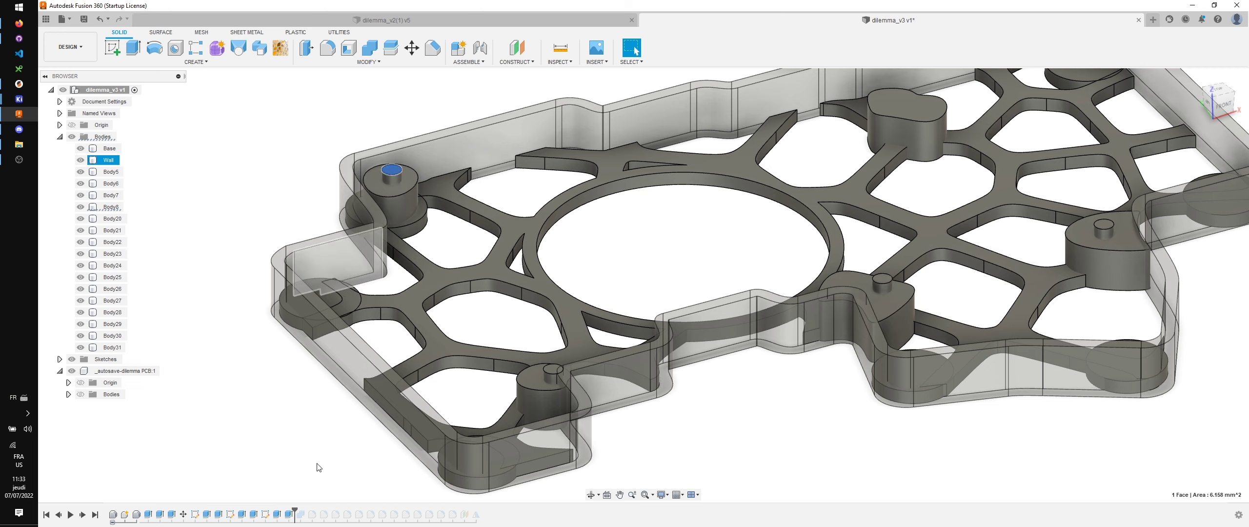
# Step: Examine the corner mounting post and the pin on top of it close up from the front
pyautogui.keyDown('shift'); pyautogui.moveTo(293, 437); pyautogui.dragTo(274, 420, button='middle'); pyautogui.keyUp('shift')
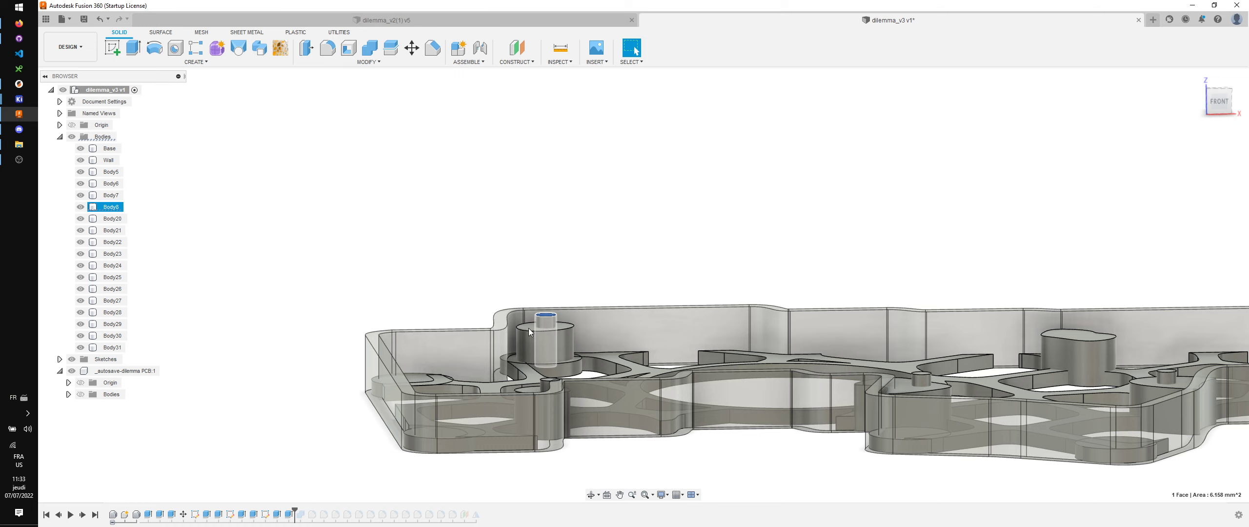
pyautogui.scroll(2, 530, 328)
pyautogui.scroll(3, 530, 328)
pyautogui.scroll(1, 561, 306)
pyautogui.press('Escape')
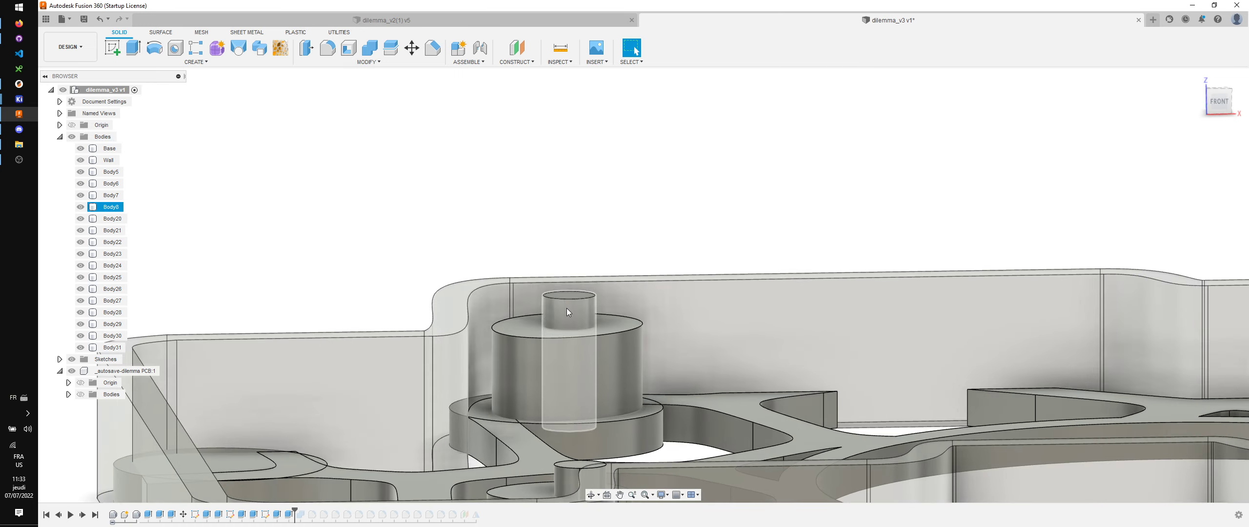
pyautogui.scroll(-2, 566, 308)
pyautogui.scroll(4, 567, 311)
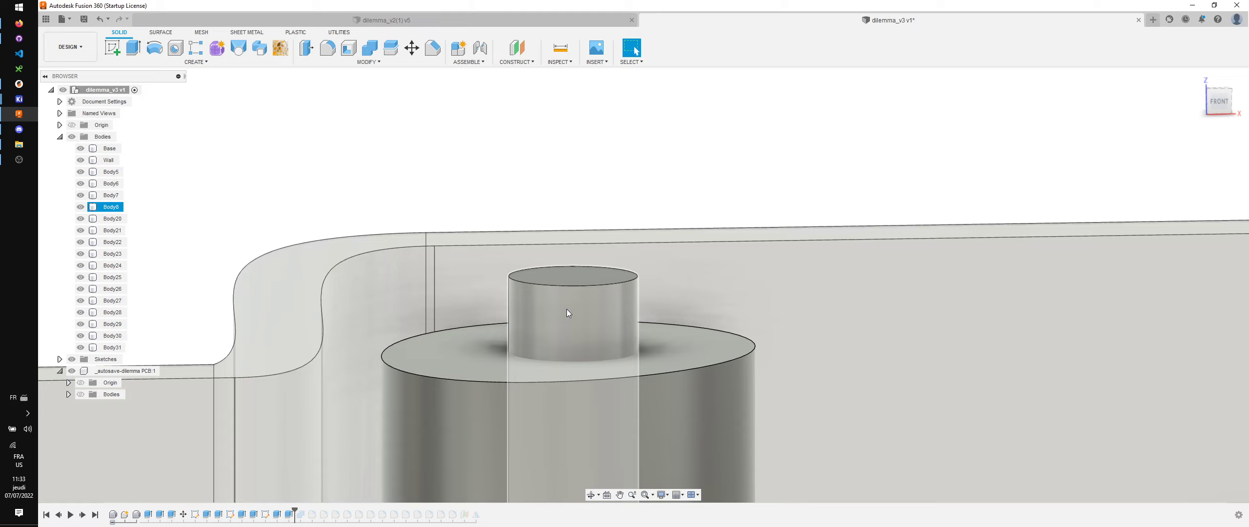
pyautogui.scroll(-10, 566, 309)
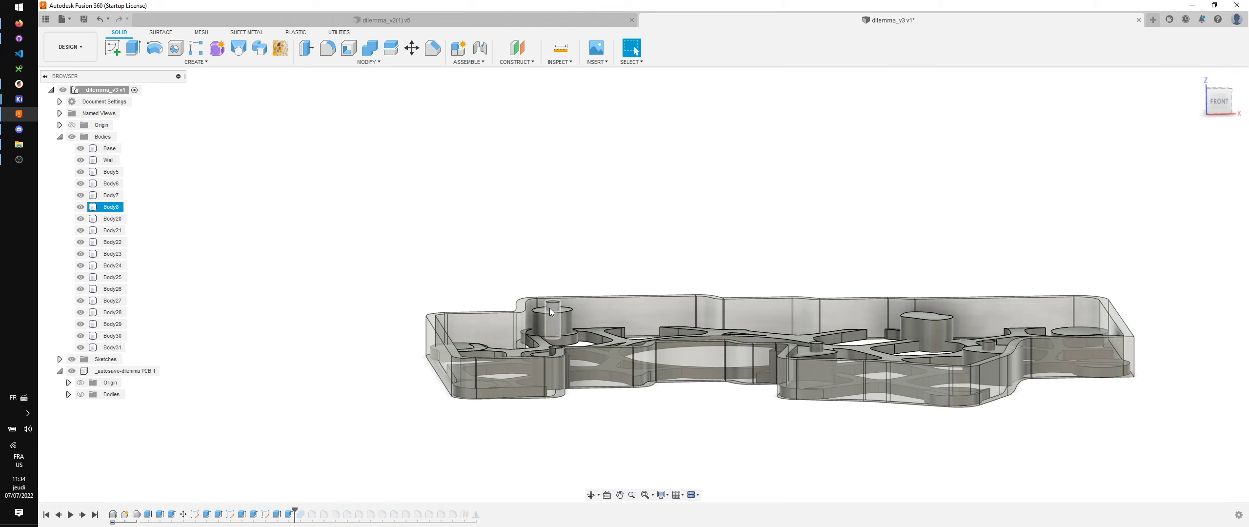
# Step: Roll the history back to just after the wall extrude, and add a user parameter pcb_thickness of 1.2 mm
pyautogui.moveTo(295, 511); pyautogui.dragTo(176, 511)
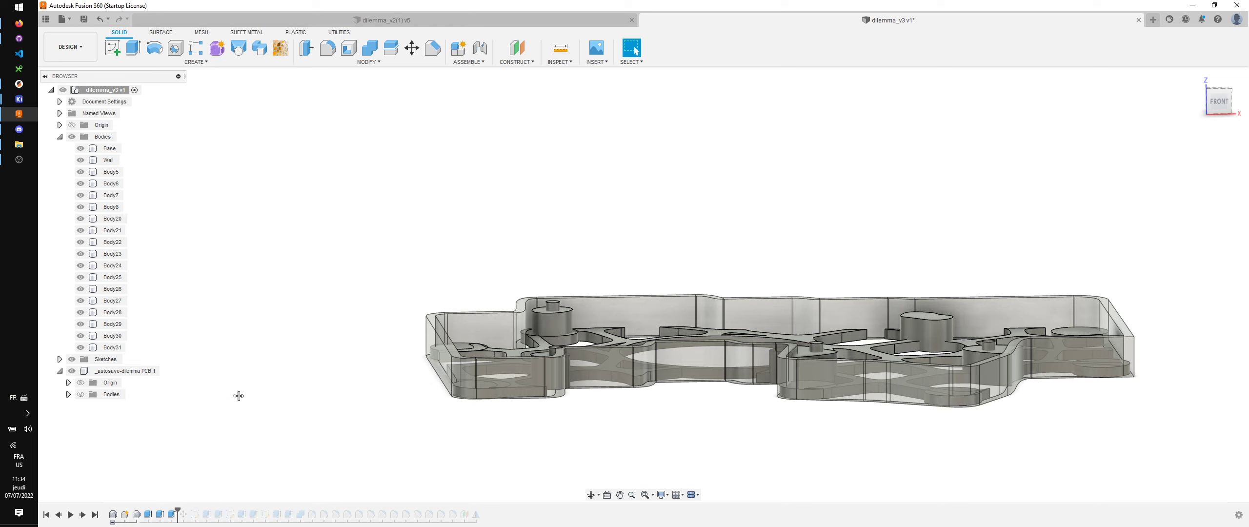
pyautogui.click(368, 61)
pyautogui.click(332, 279)
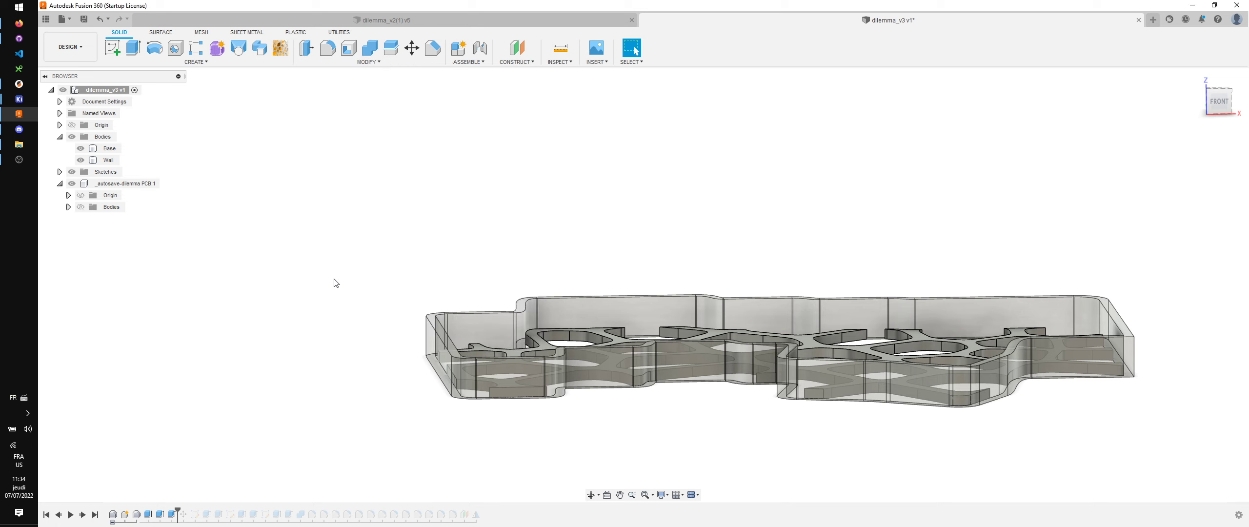
pyautogui.click(422, 162)
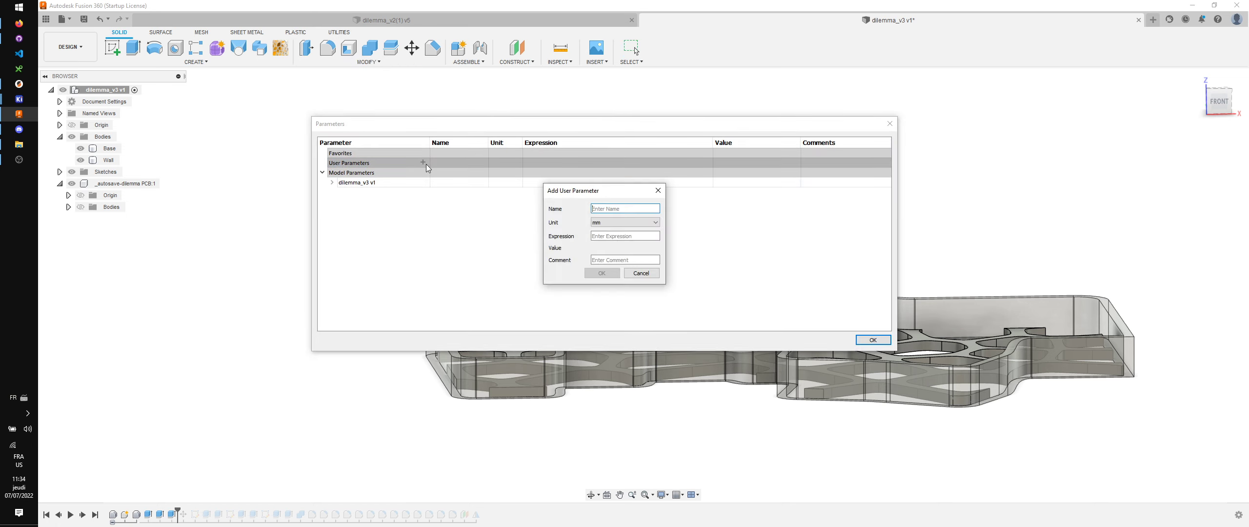
pyautogui.write('p')
pyautogui.write('cb_thicknes')
pyautogui.write('1.2')
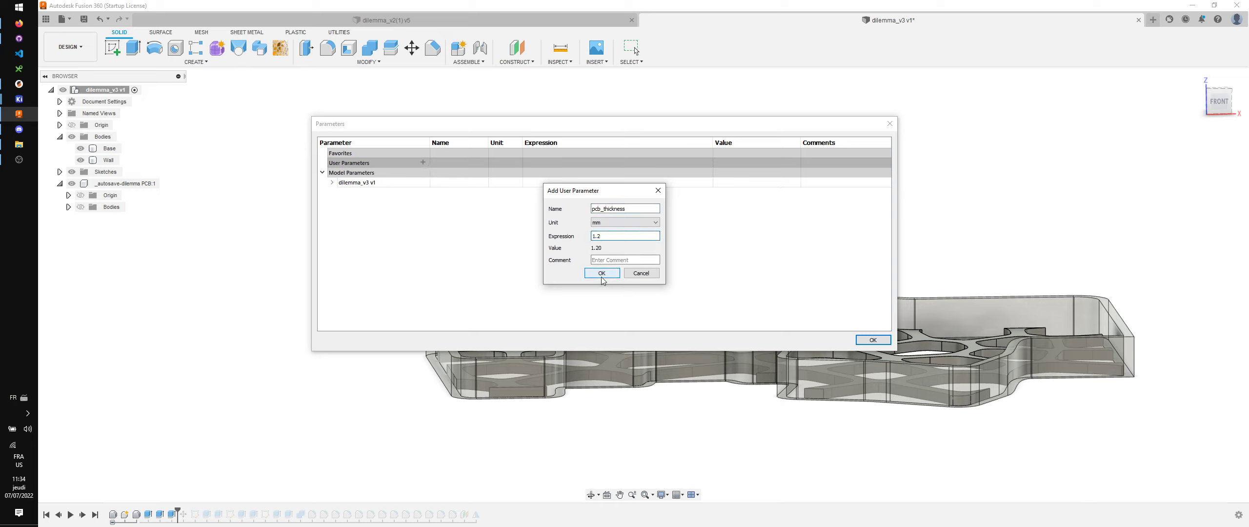
pyautogui.click(601, 275)
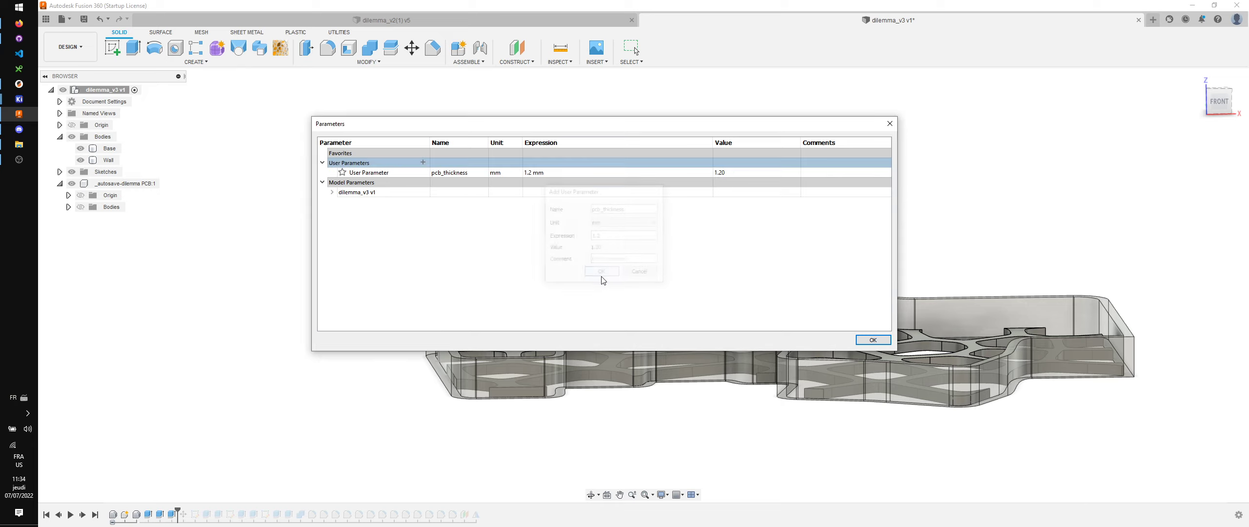
# Step: Add a second user parameter named plate_thickness with a value of 2 mm, and close the parameters
pyautogui.click(424, 164)
pyautogui.write('plat')
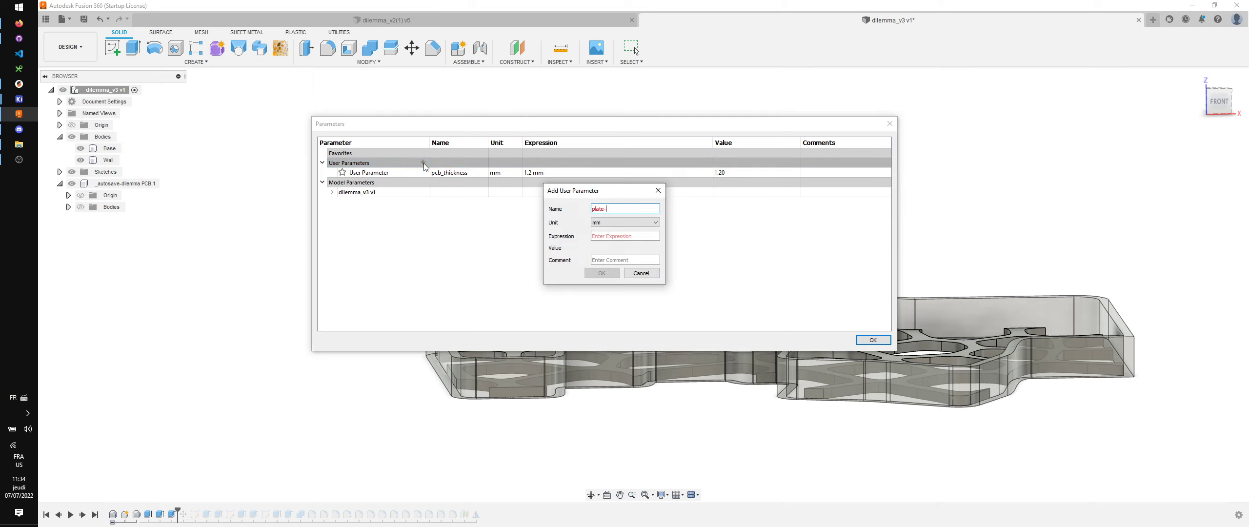
pyautogui.write('e_thickness')
pyautogui.click(624, 235)
pyautogui.write('2')
pyautogui.click(601, 273)
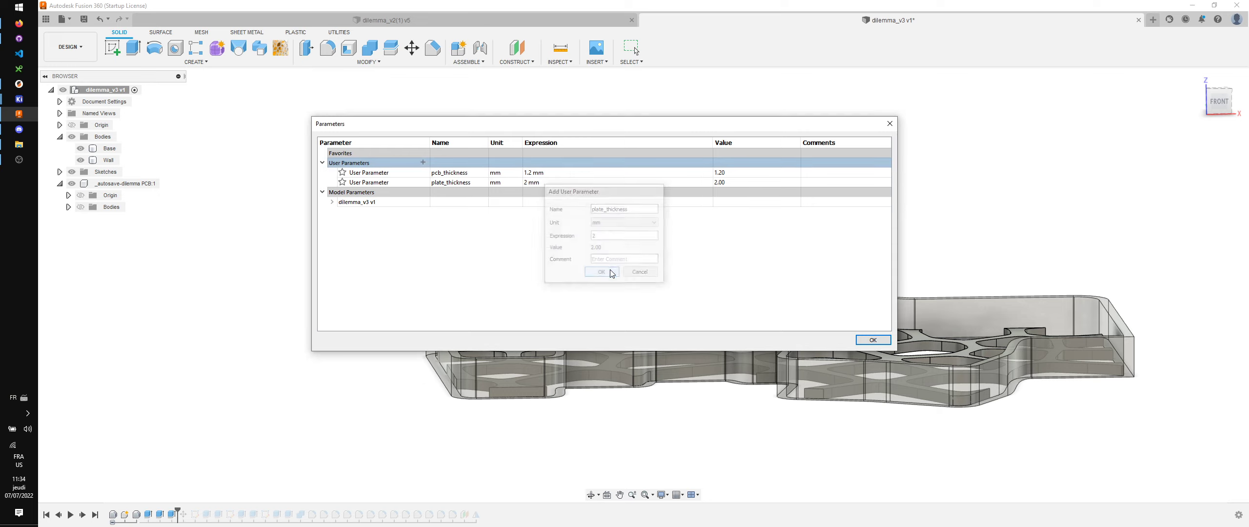
pyautogui.click(872, 339)
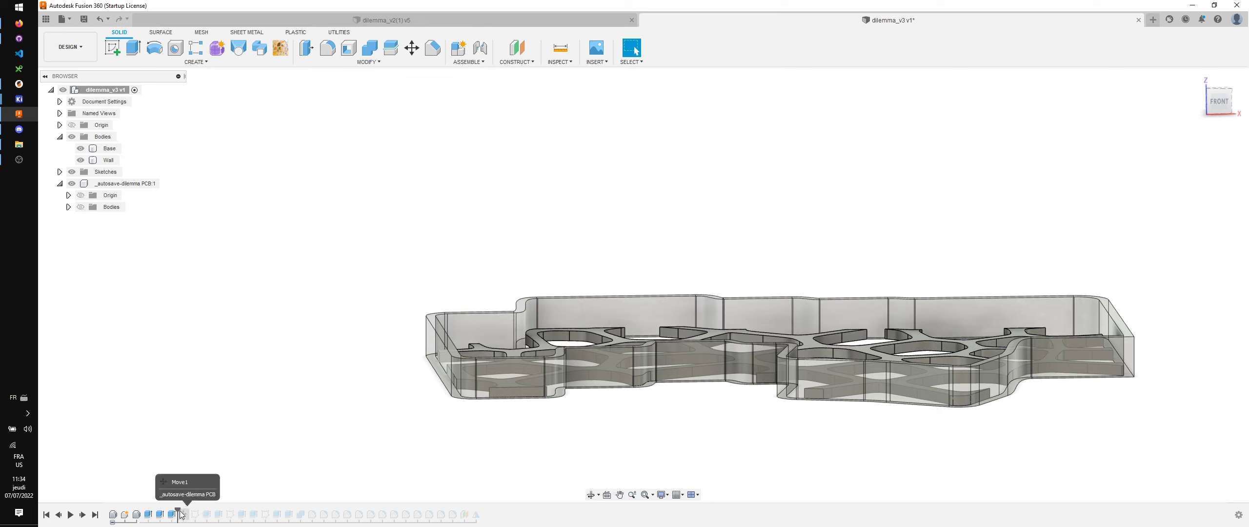
# Step: Roll the history back to the first extrude and set the base plate's extrude distance to plate_thickness
pyautogui.moveTo(177, 512)
pyautogui.mouseDown()
pyautogui.moveTo(140, 512)
pyautogui.moveTo(154, 512)
pyautogui.mouseUp()
pyautogui.doubleClick(147, 514)
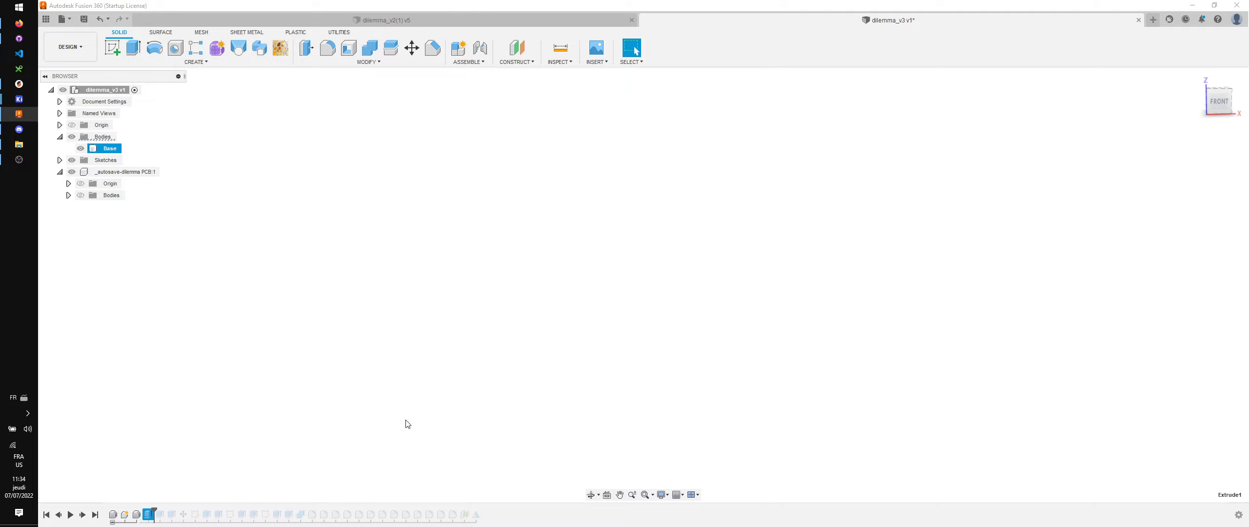
pyautogui.write('plb')
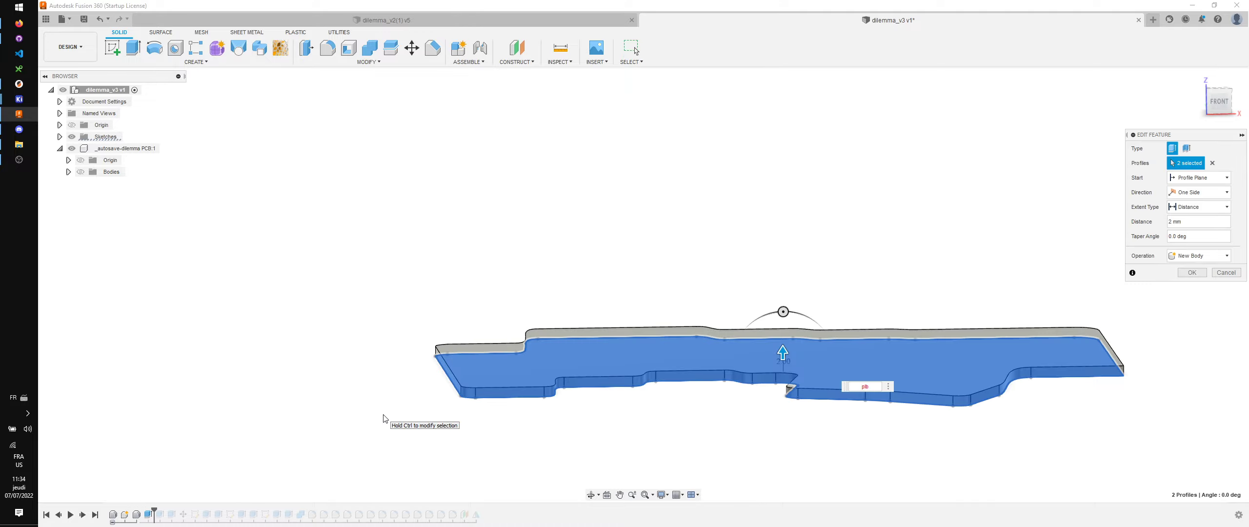
pyautogui.write('late_thickness')
pyautogui.press('Return')
pyautogui.press('Return')
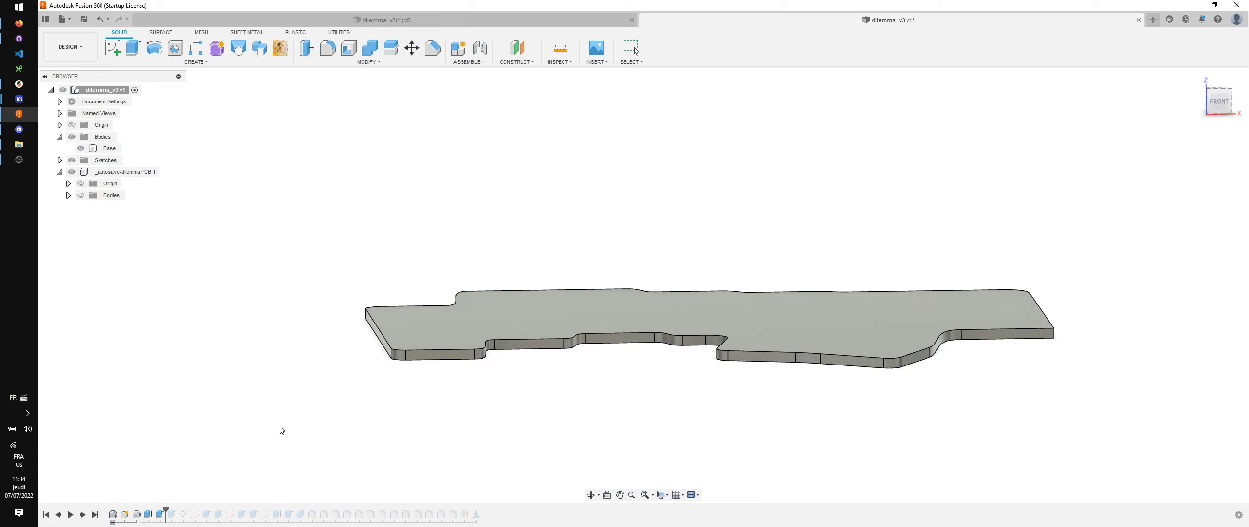
# Step: Open the extrude cut that forms the base lattice to review its profiles and settings, and close it
pyautogui.keyDown('shift'); pyautogui.moveTo(348, 368); pyautogui.dragTo(252, 461, button='middle'); pyautogui.keyUp('shift')
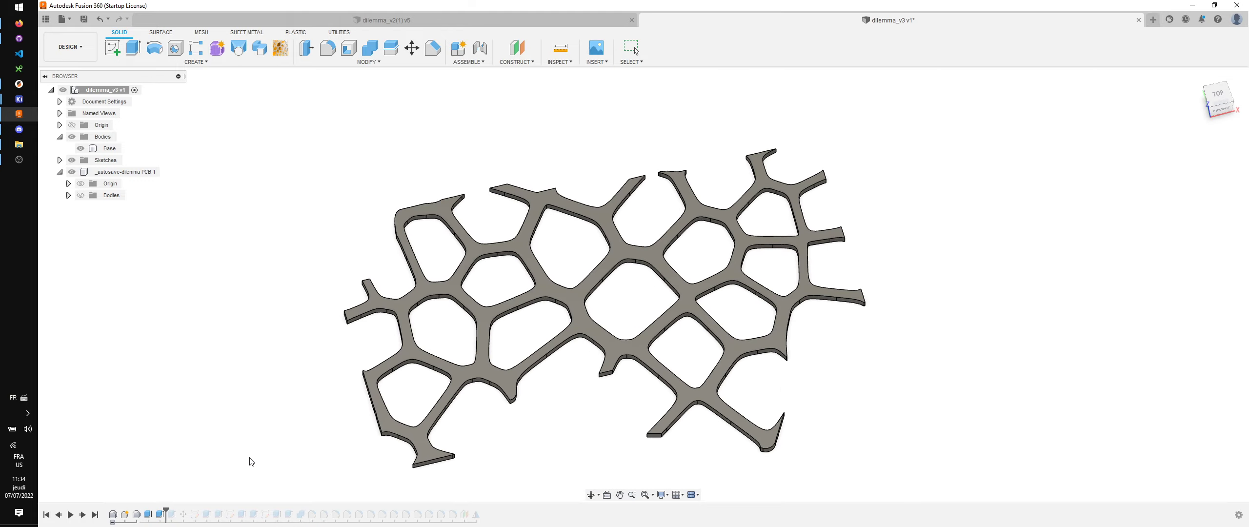
pyautogui.doubleClick(160, 514)
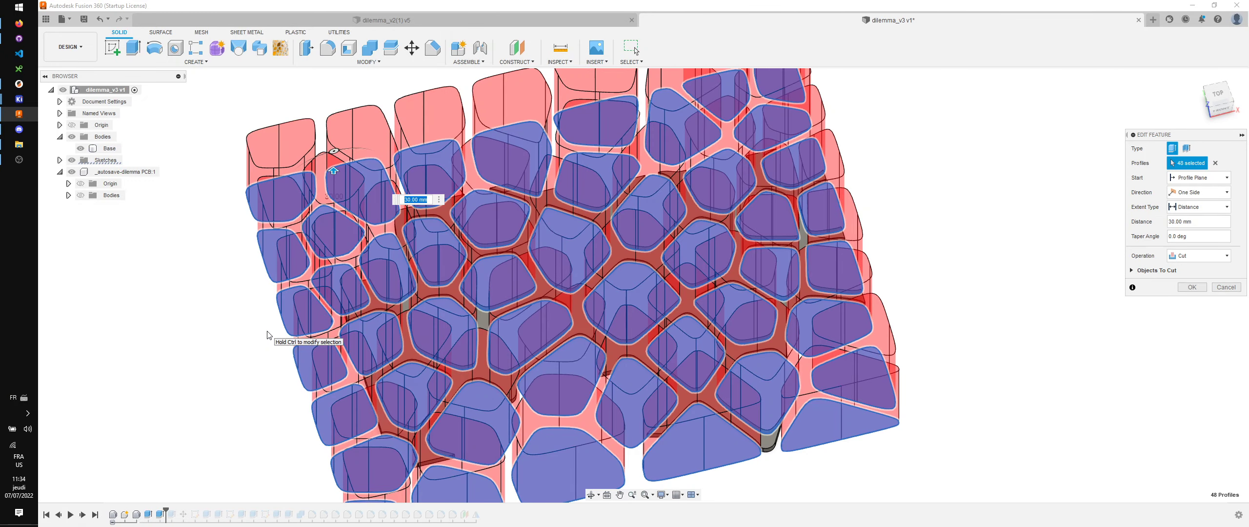
pyautogui.scroll(-2, 269, 336)
pyautogui.moveTo(278, 355); pyautogui.dragTo(273, 302, button='middle')
pyautogui.keyDown('shift'); pyautogui.moveTo(818, 360); pyautogui.dragTo(809, 370, button='middle'); pyautogui.keyUp('shift')
pyautogui.press('Return')
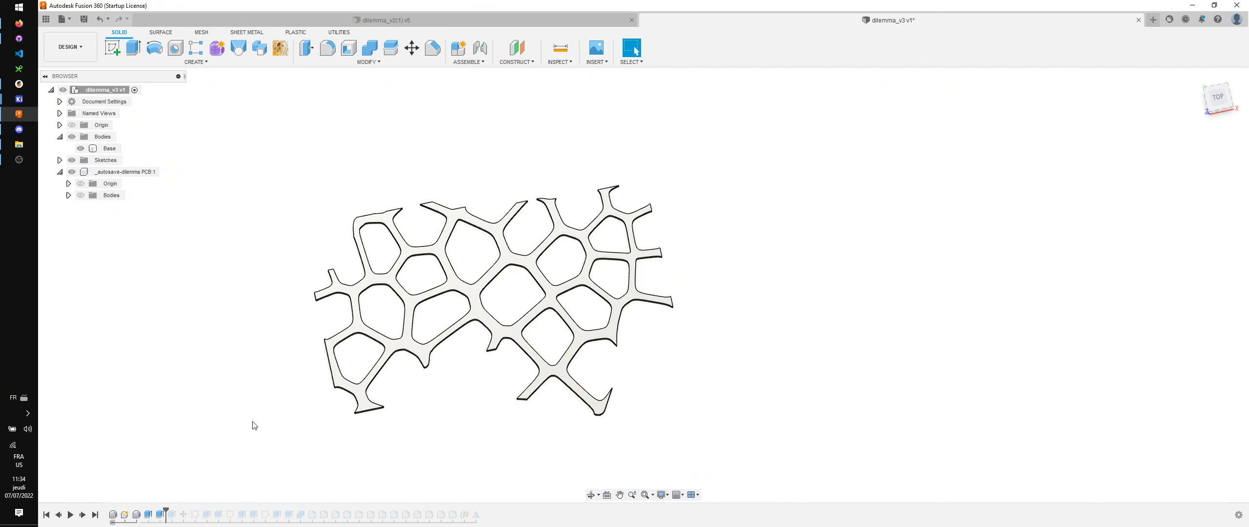
# Step: Roll the history forward to include the wall extrude
pyautogui.moveTo(165, 509); pyautogui.dragTo(177, 509)
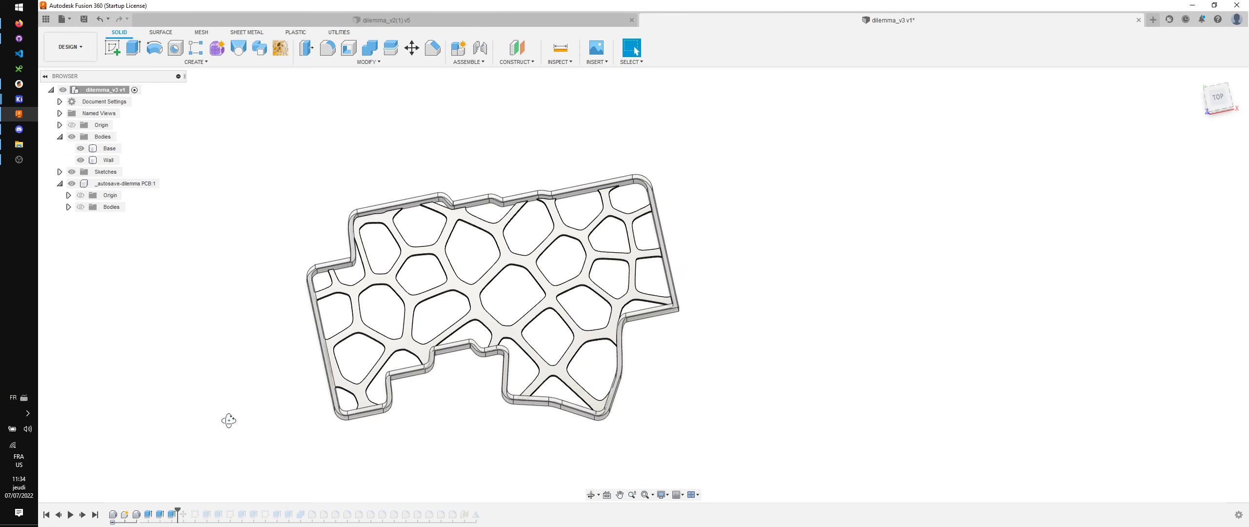
pyautogui.moveTo(228, 420)
pyautogui.keyDown('shift'); pyautogui.mouseDown(button='middle')
pyautogui.moveTo(220, 397)
pyautogui.moveTo(231, 371)
pyautogui.mouseUp(button='middle'); pyautogui.keyUp('shift')
pyautogui.scroll(5, 386, 367)
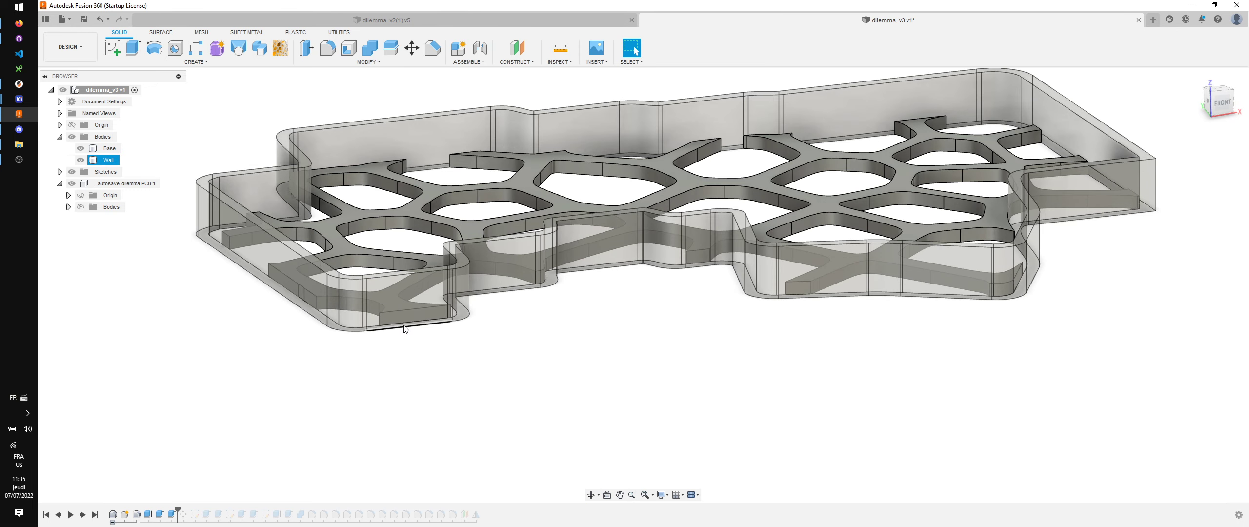
# Step: Measure the wall's height between its lower and upper edges at the front corner, and clear the selection
pyautogui.click(402, 277)
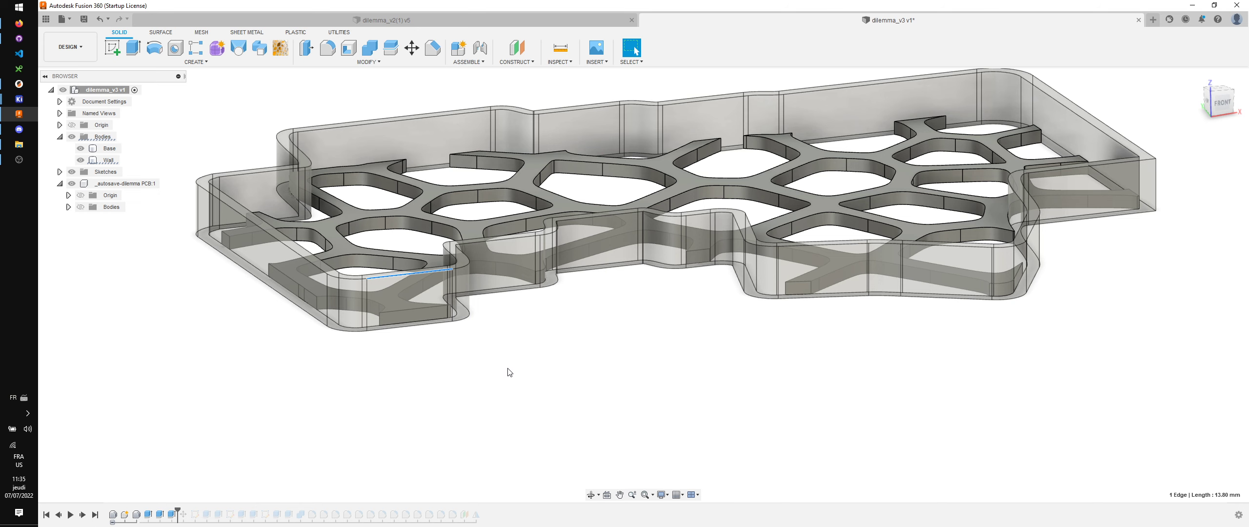
pyautogui.keyDown('shift'); pyautogui.moveTo(557, 374); pyautogui.dragTo(520, 157, button='middle'); pyautogui.keyUp('shift')
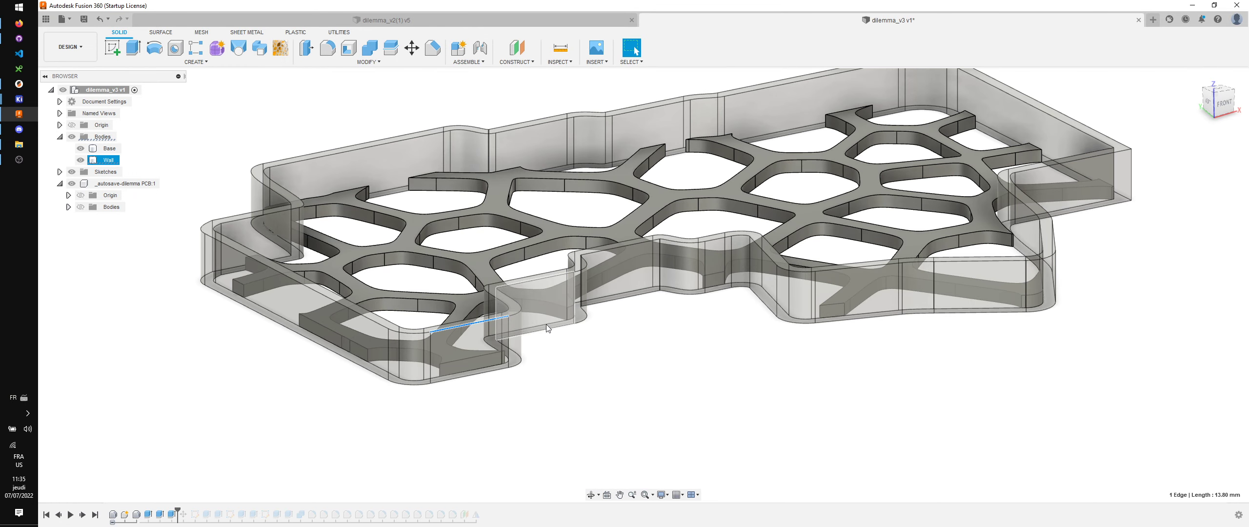
pyautogui.press('i')
pyautogui.press('Escape')
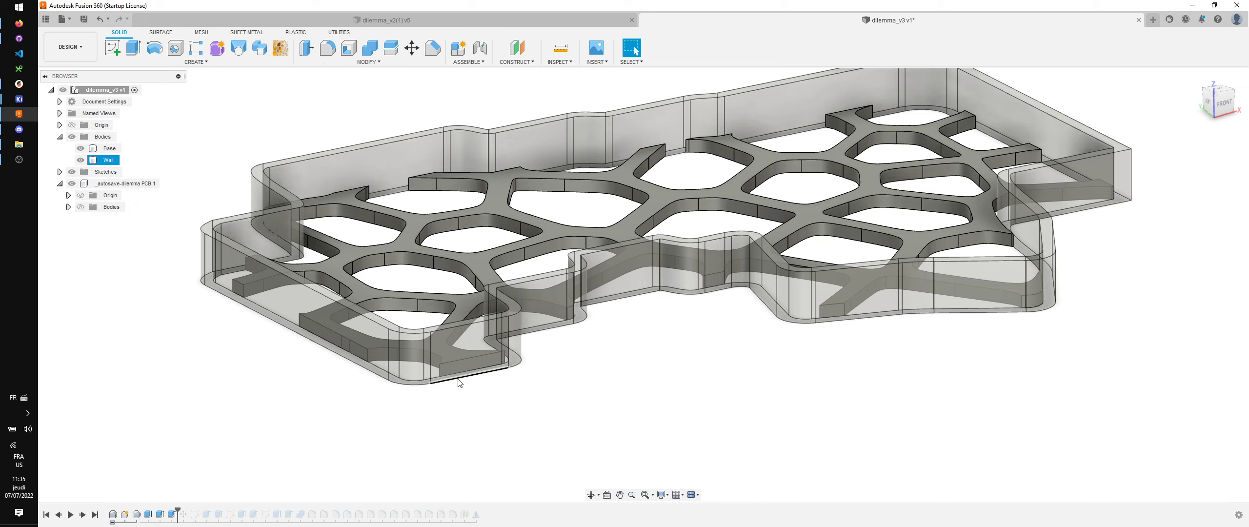
pyautogui.click(458, 382)
pyautogui.keyDown('shift'); pyautogui.click(480, 324); pyautogui.keyUp('shift')
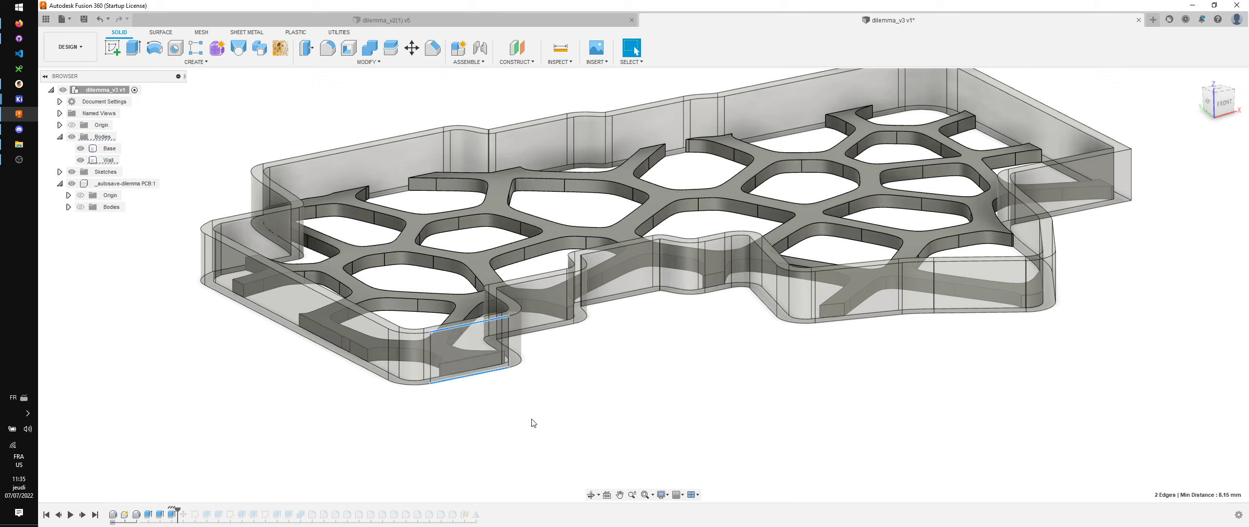
pyautogui.press('Escape')
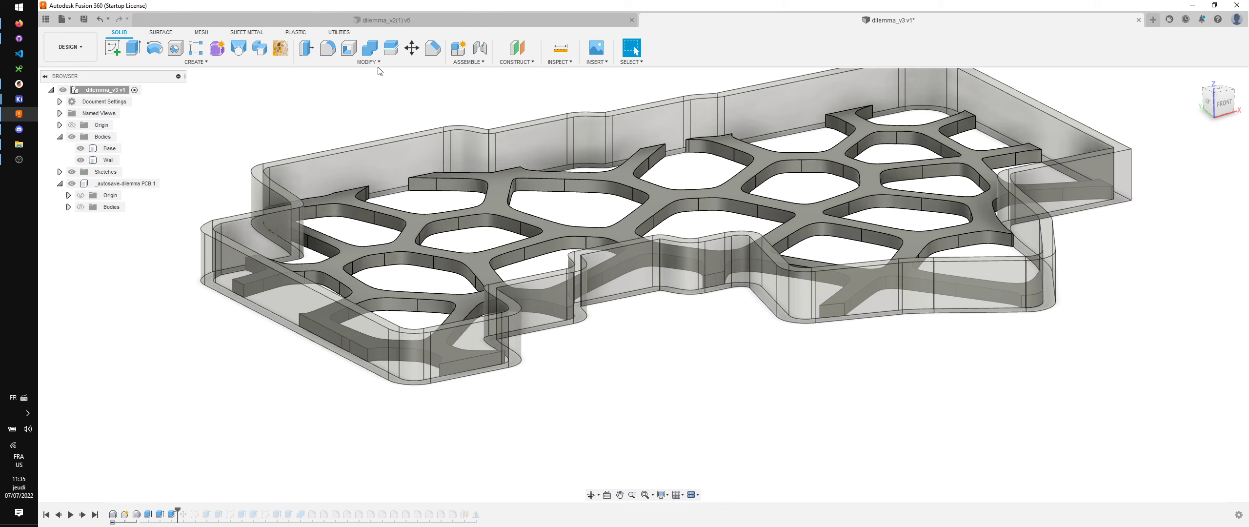
# Step: Add a user parameter named tenting_puck with a value of 7 mm, and close the parameters
pyautogui.click(373, 62)
pyautogui.click(353, 287)
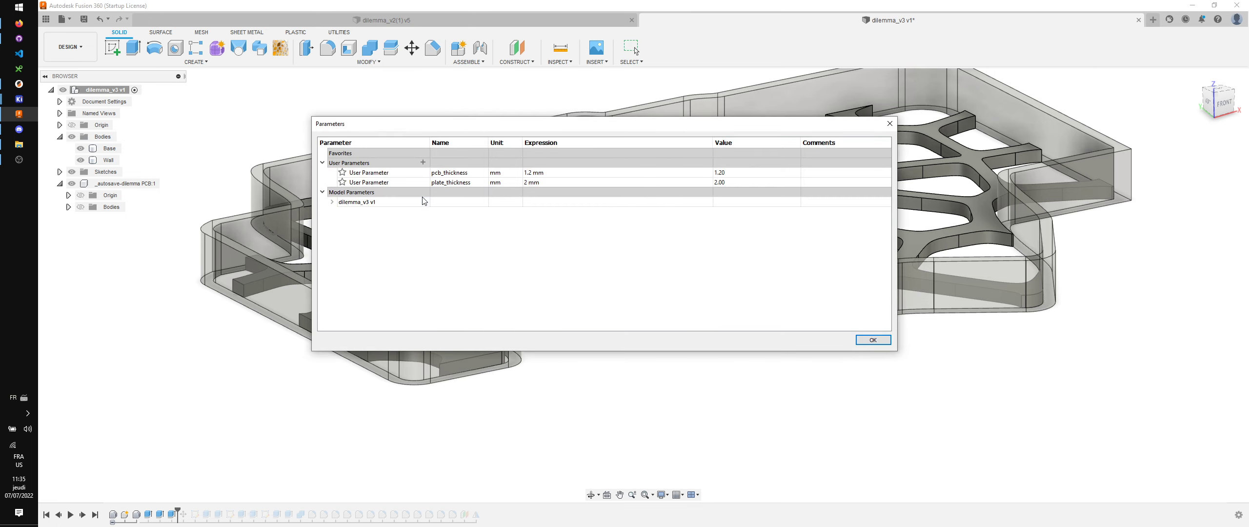
pyautogui.click(423, 162)
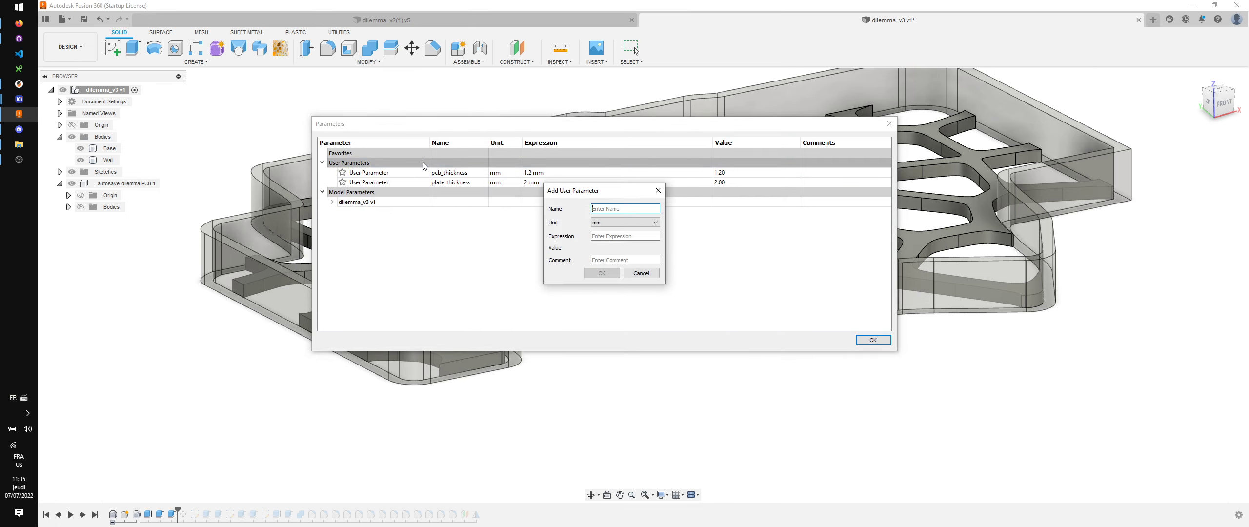
pyautogui.write('tenting_puck')
pyautogui.click(600, 236)
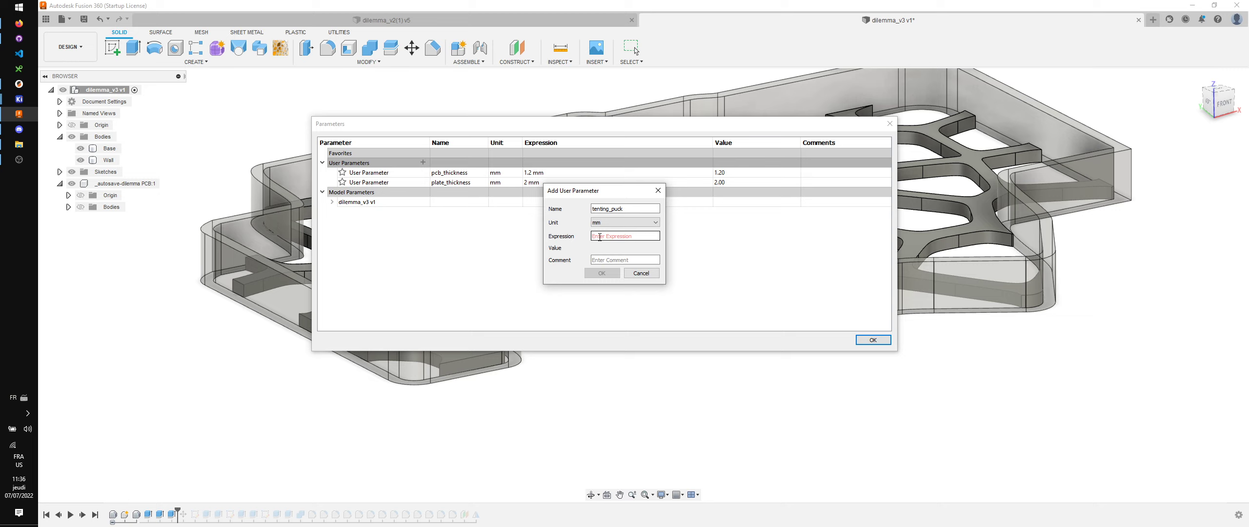
pyautogui.write('7')
pyautogui.click(601, 272)
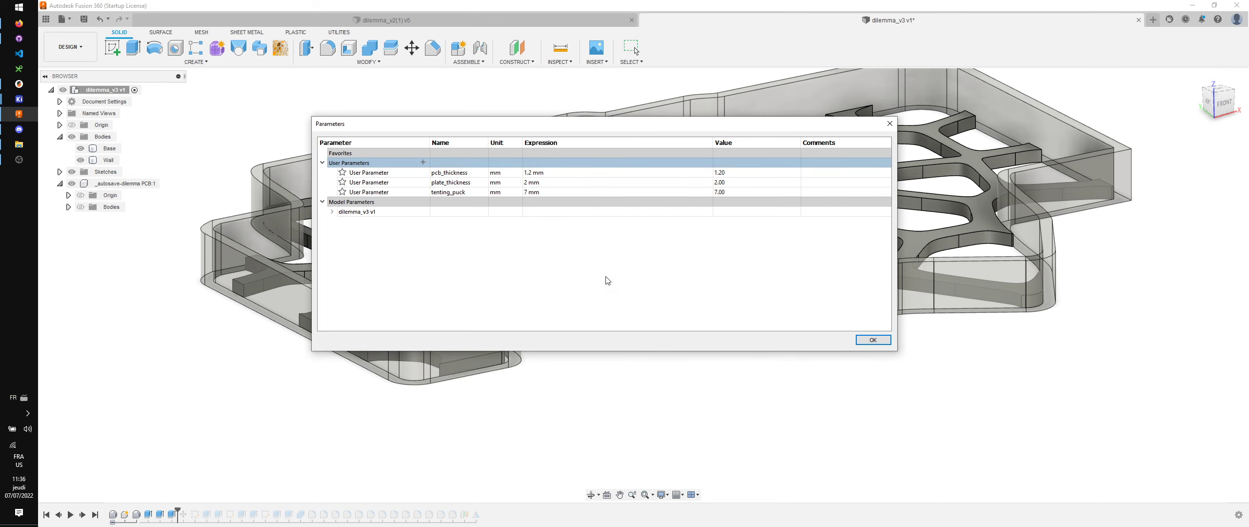
pyautogui.click(872, 340)
# Step: Edit the wall extrude and set its distance to tenting_puck+pcb_thickness
pyautogui.click(171, 514)
pyautogui.doubleClick(171, 514)
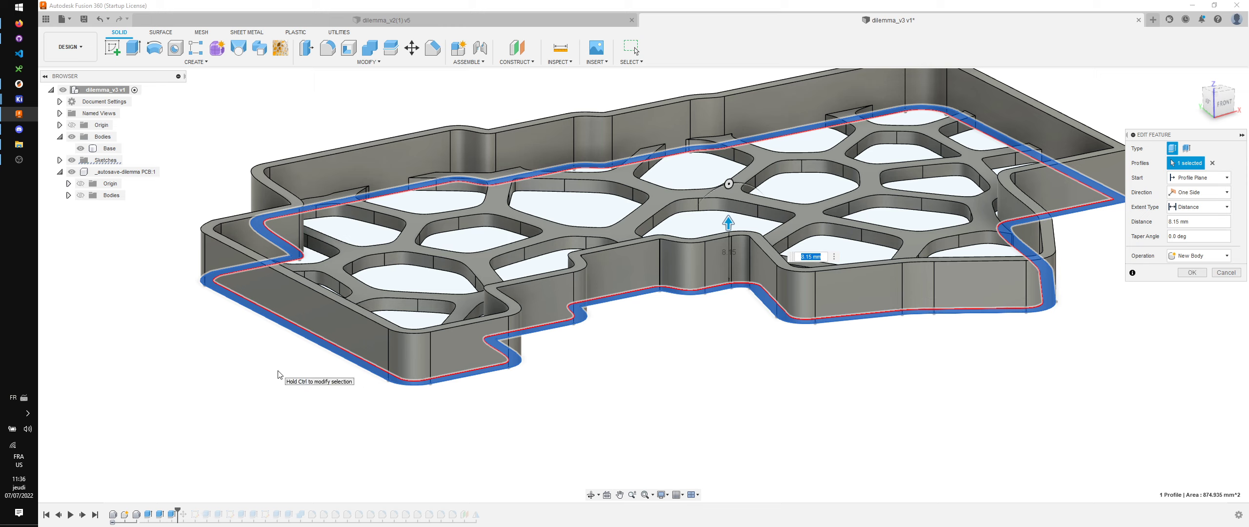
pyautogui.write('tenting_puck')
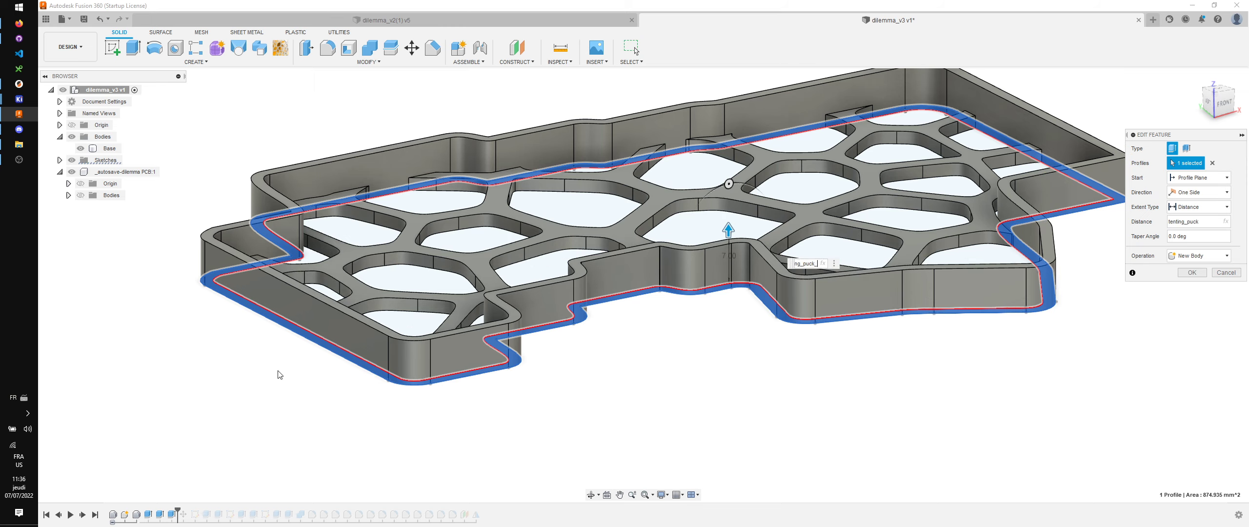
pyautogui.write('+')
pyautogui.write('1.2')
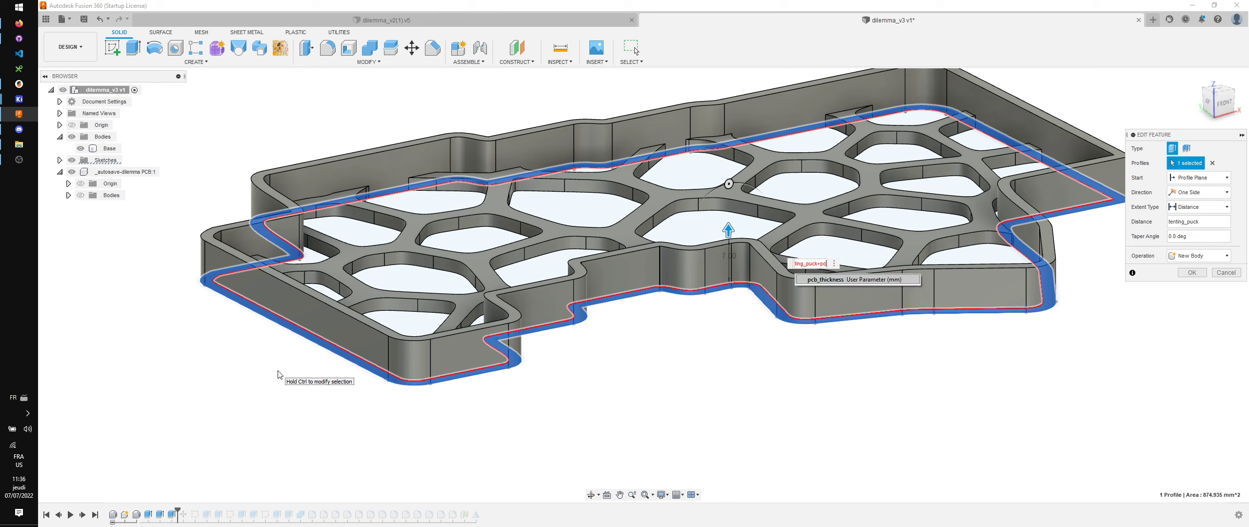
pyautogui.press('Return')
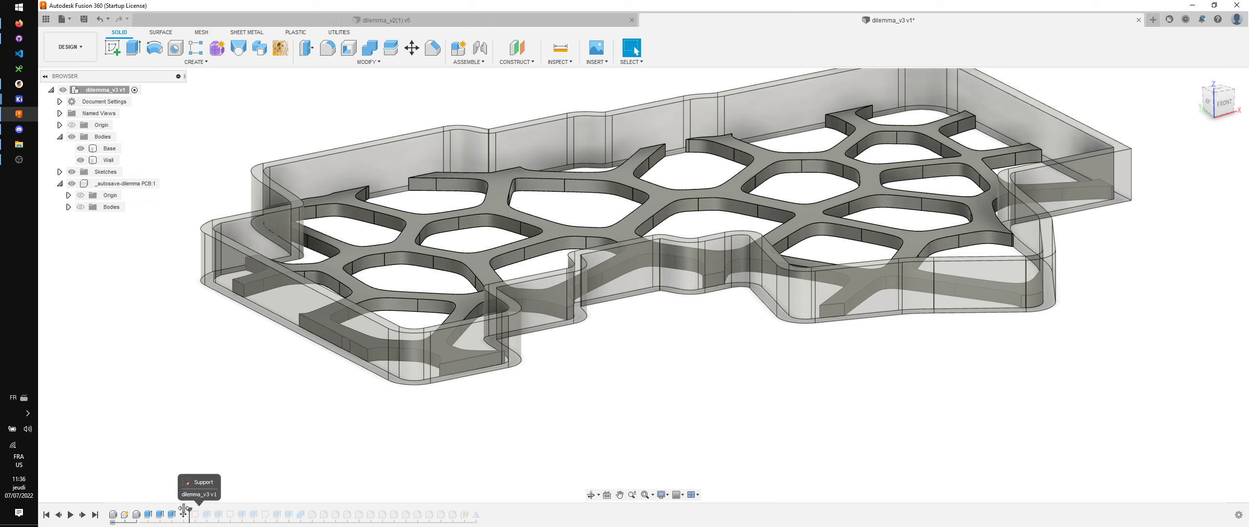
# Step: Roll the history forward past the PCB's move feature, and save the design with the default version description
pyautogui.moveTo(177, 512); pyautogui.dragTo(189, 512)
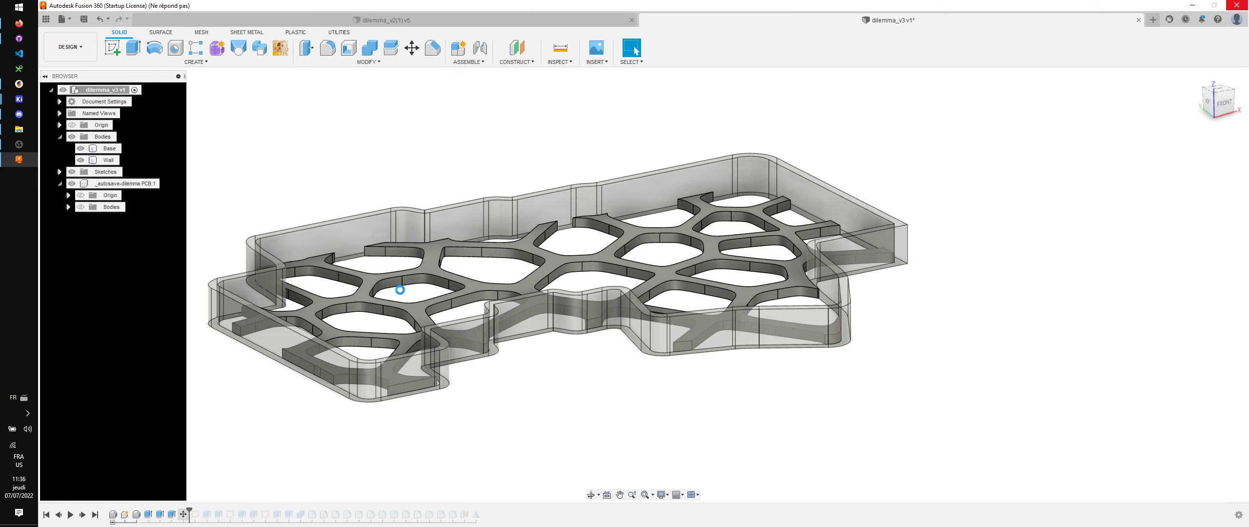
pyautogui.click(8, 144)
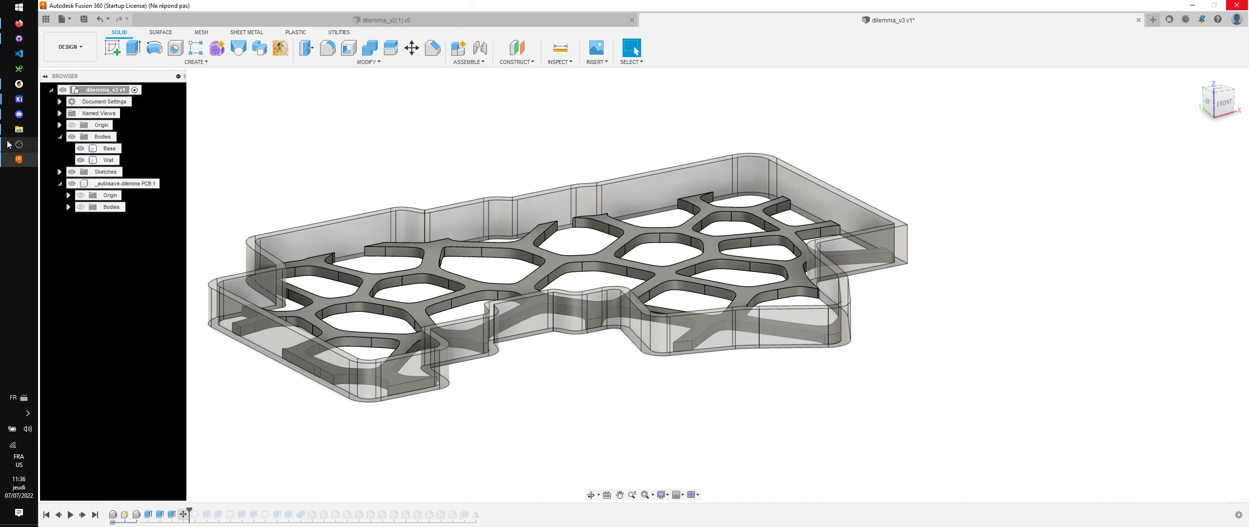
pyautogui.moveTo(365, 238); pyautogui.dragTo(391, 231, button='middle')
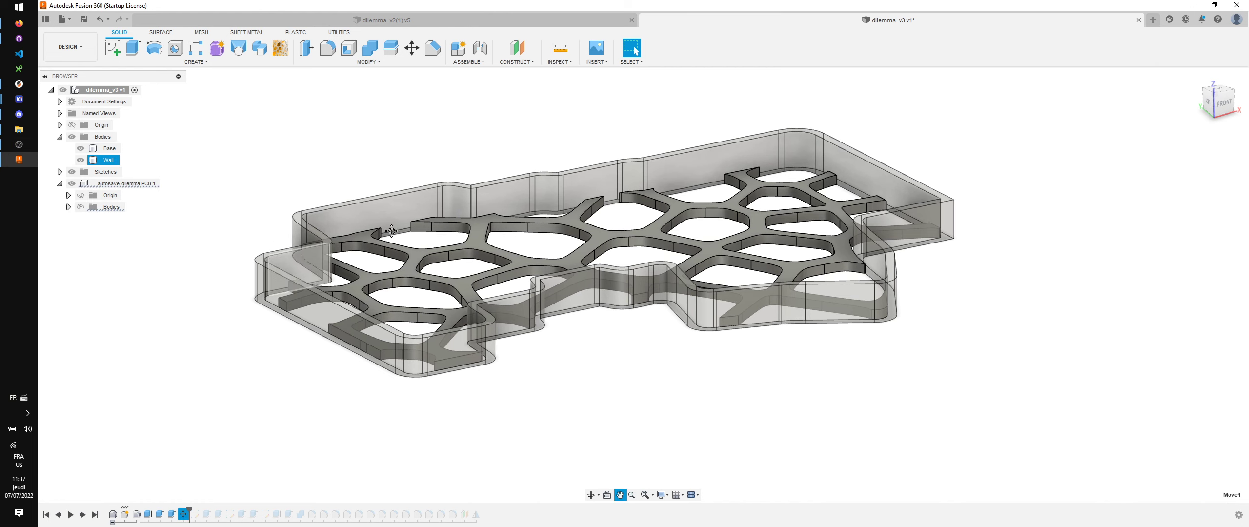
pyautogui.press('Escape')
pyautogui.hotkey('ctrl', 's')
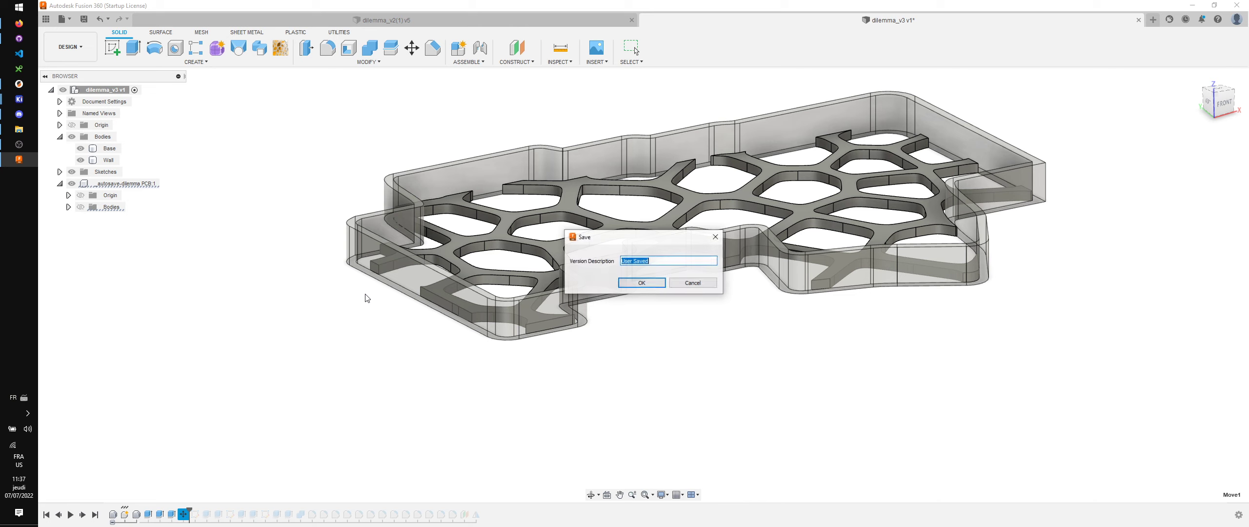
pyautogui.press('Return')
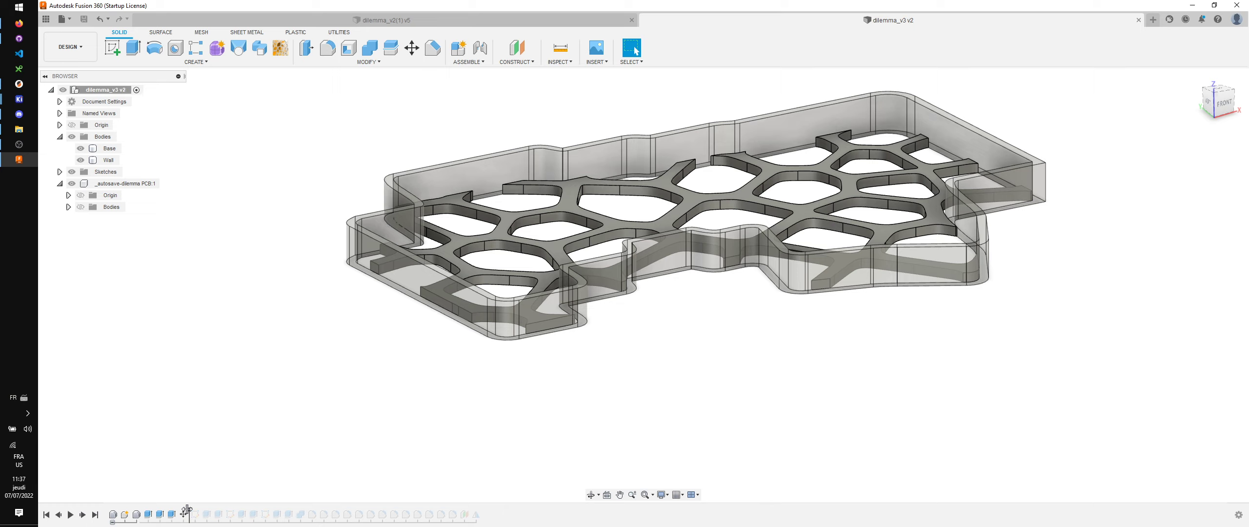
# Step: Show the PCB component's bodies inside the case
pyautogui.click(183, 514)
pyautogui.click(176, 365)
pyautogui.click(80, 206)
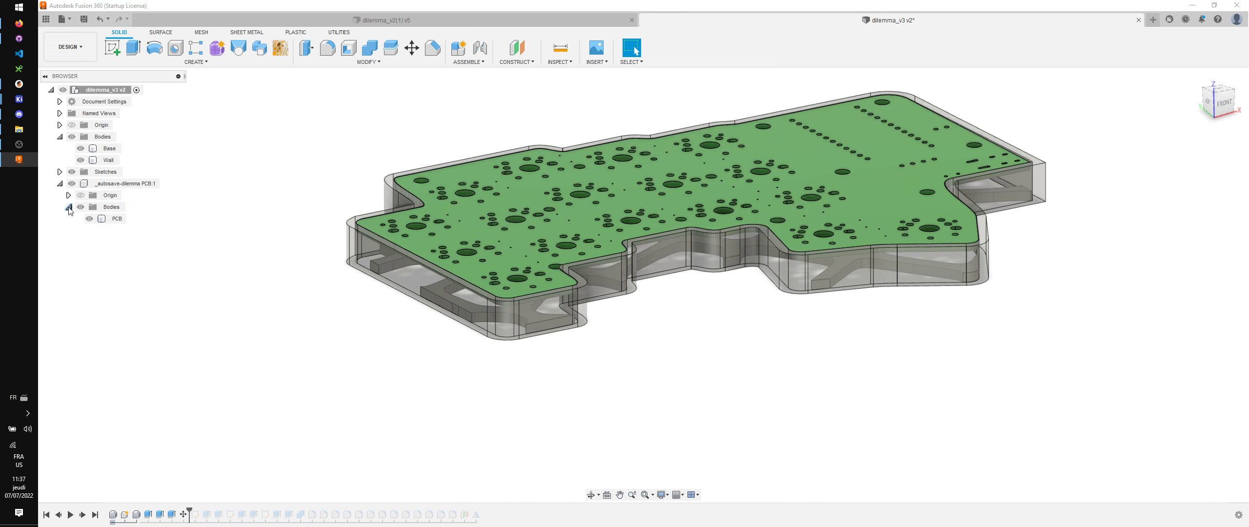
# Step: Examine the PCB's move feature and how the board and its mounting hole sit inside the case walls
pyautogui.moveTo(189, 509)
pyautogui.mouseDown()
pyautogui.moveTo(165, 510)
pyautogui.moveTo(190, 509)
pyautogui.mouseUp()
pyautogui.click(183, 513)
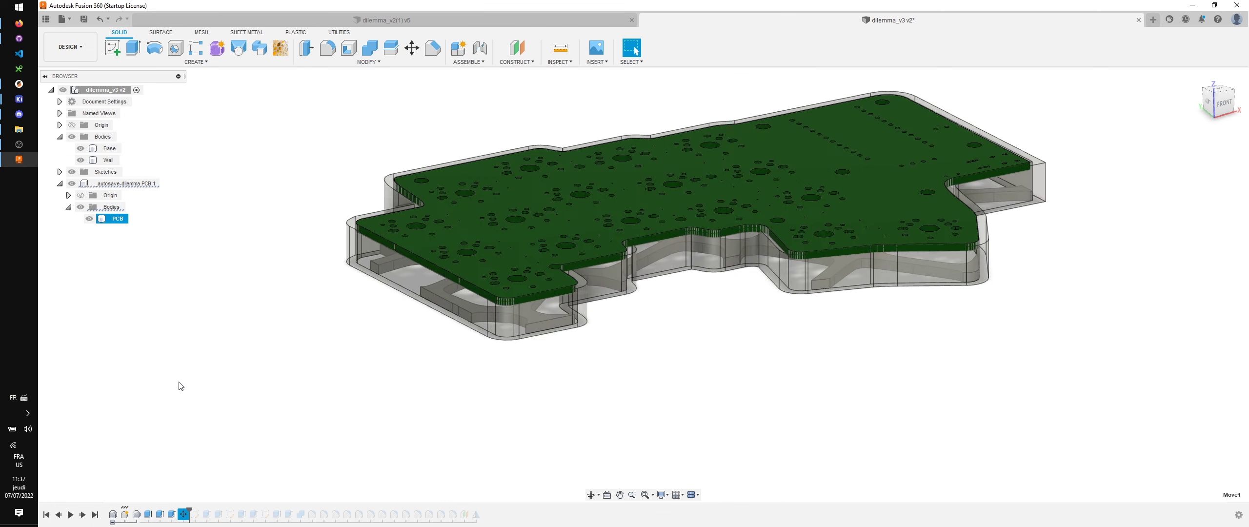
pyautogui.keyDown('shift'); pyautogui.moveTo(345, 372); pyautogui.dragTo(378, 316, button='middle'); pyautogui.keyUp('shift')
pyautogui.moveTo(455, 91); pyautogui.dragTo(423, 204, button='middle')
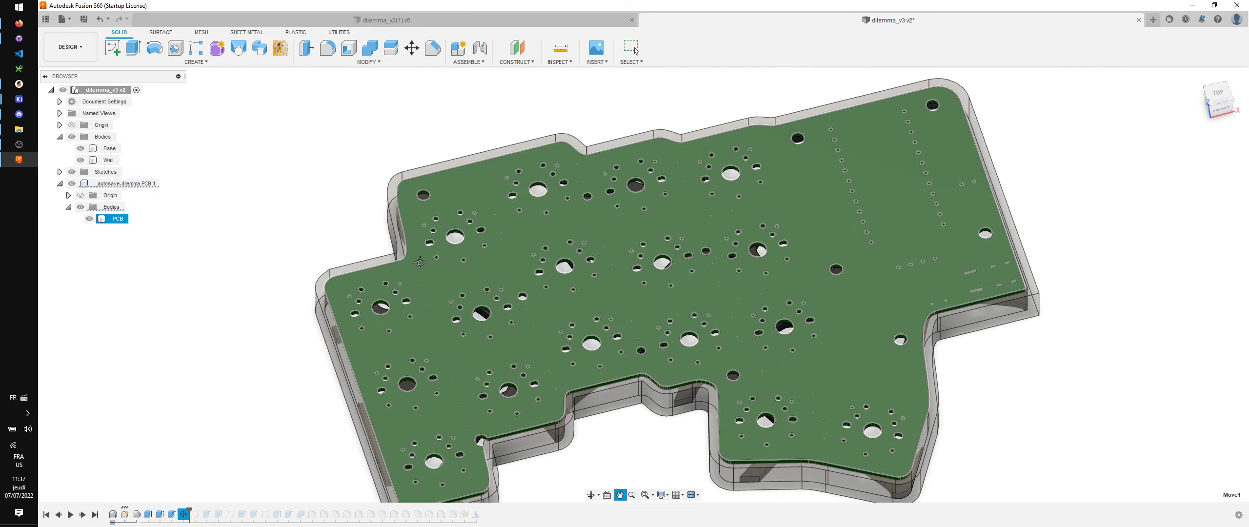
pyautogui.click(423, 203)
pyautogui.scroll(-2, 422, 200)
pyautogui.scroll(6, 414, 197)
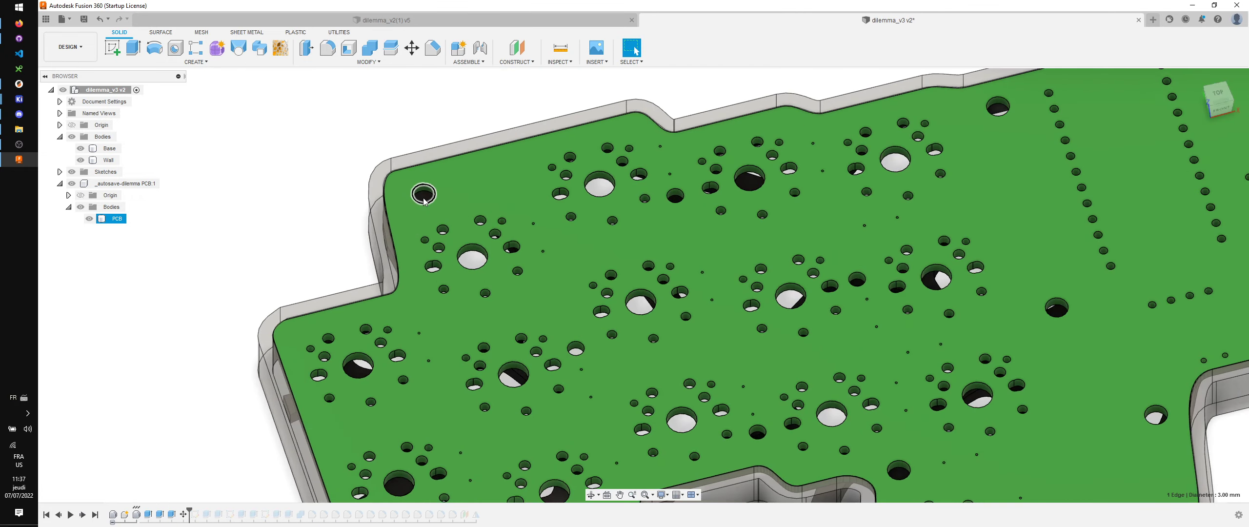
pyautogui.scroll(-8, 405, 197)
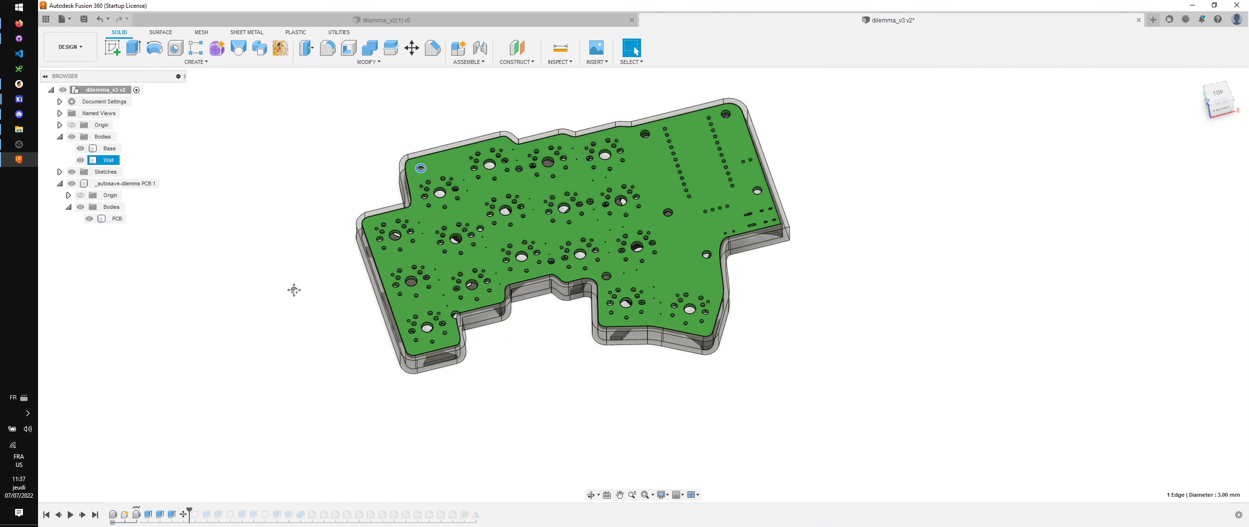
# Step: Delete the PCB's move feature from the design history
pyautogui.click(182, 514)
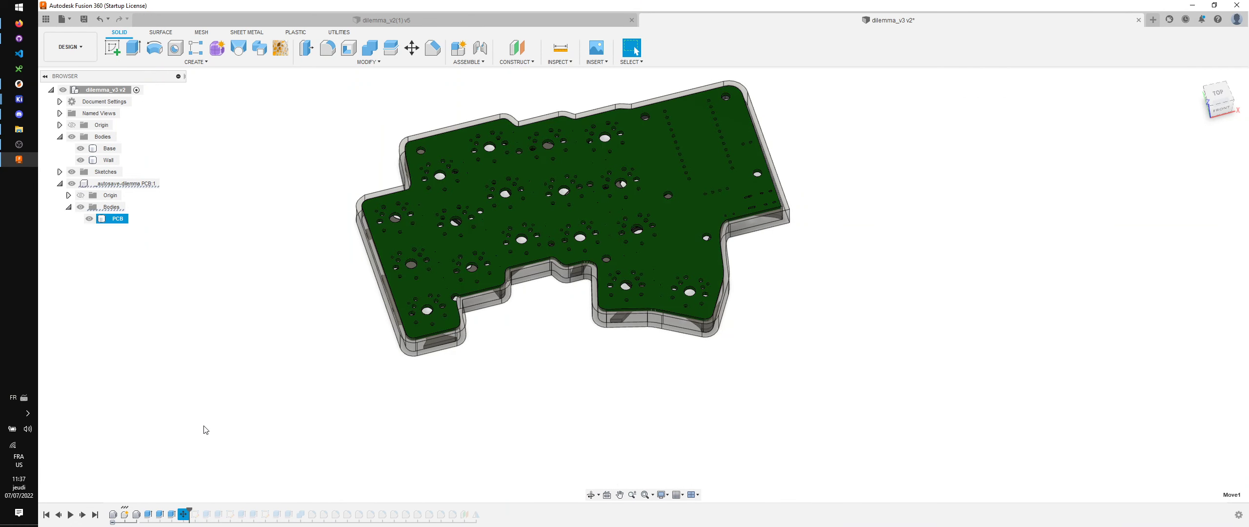
pyautogui.press('Delete')
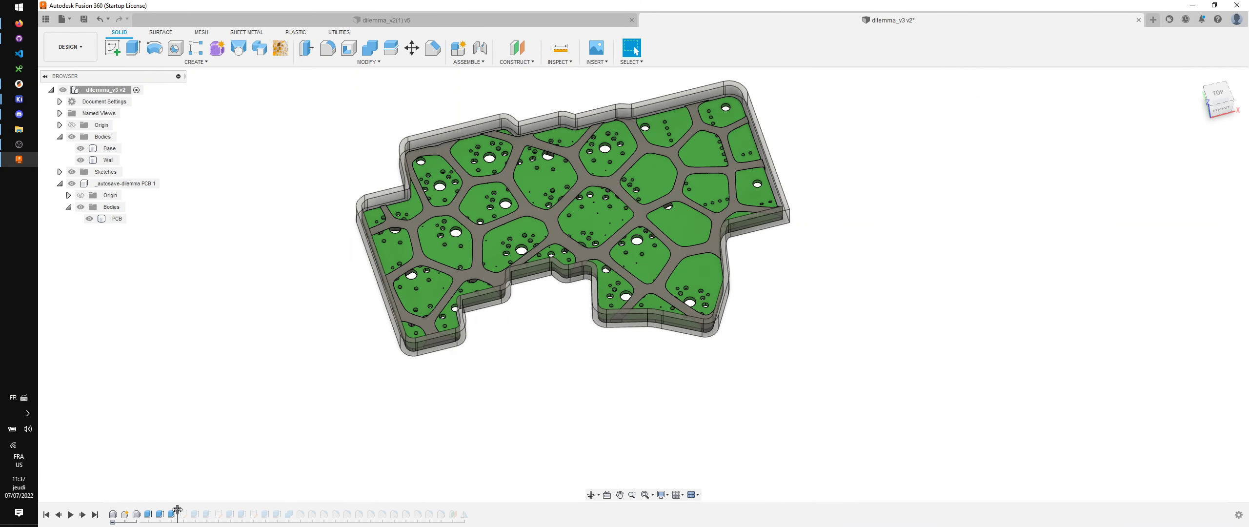
pyautogui.keyDown('shift'); pyautogui.moveTo(222, 462); pyautogui.dragTo(255, 432, button='middle'); pyautogui.keyUp('shift')
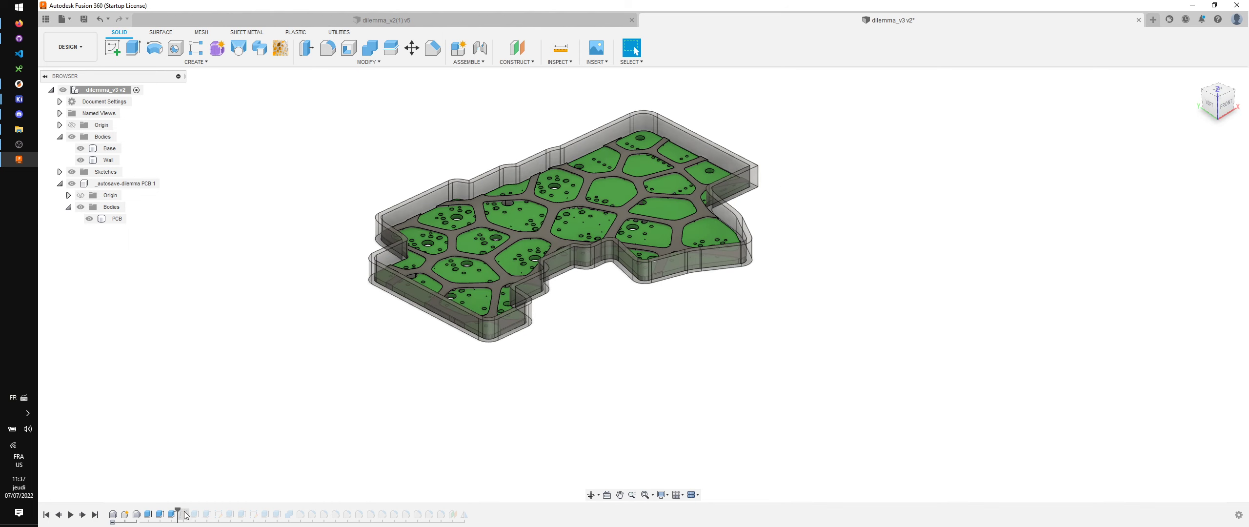
# Step: List the design's sketches, roll the history back to just before the Support sketch, and hide the PCB component
pyautogui.moveTo(178, 509); pyautogui.dragTo(187, 509)
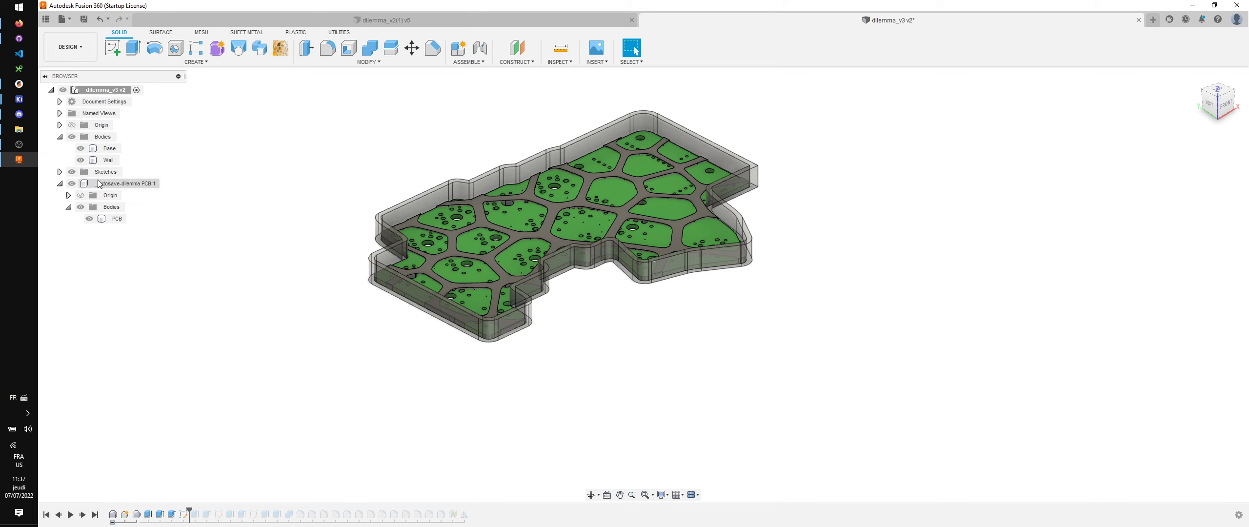
pyautogui.click(60, 173)
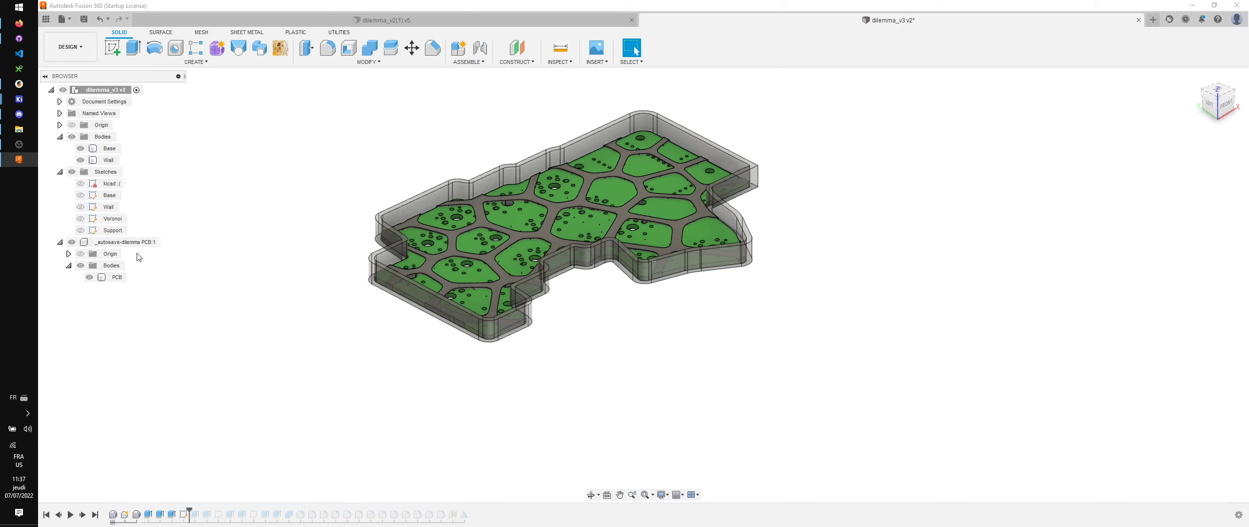
pyautogui.moveTo(189, 510); pyautogui.dragTo(177, 511)
pyautogui.click(81, 194)
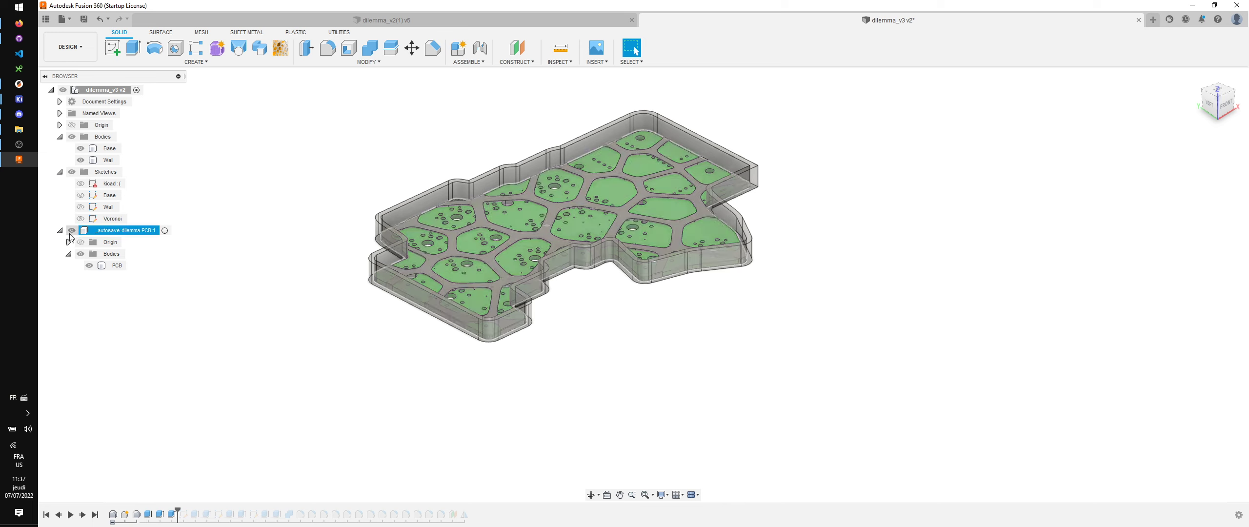
pyautogui.click(72, 230)
# Step: Compare the kicad, Base, Wall and Voronoi sketches against the case bodies by showing and hiding them
pyautogui.keyDown('shift'); pyautogui.moveTo(210, 260); pyautogui.dragTo(160, 278, button='middle'); pyautogui.keyUp('shift')
pyautogui.click(83, 185)
pyautogui.click(80, 184)
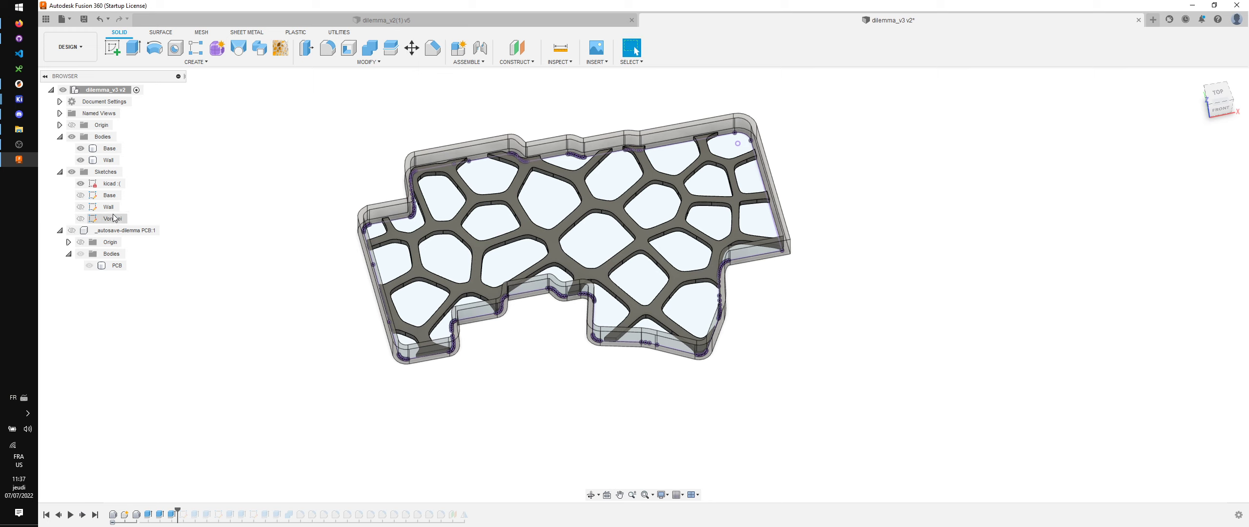
pyautogui.click(81, 195)
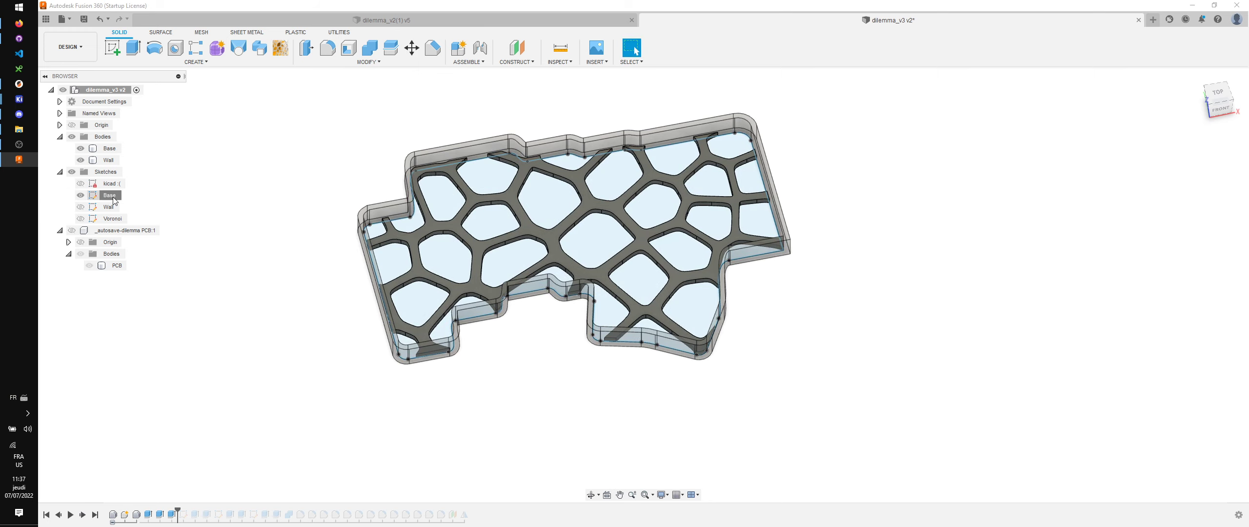
pyautogui.click(112, 197)
pyautogui.click(127, 202)
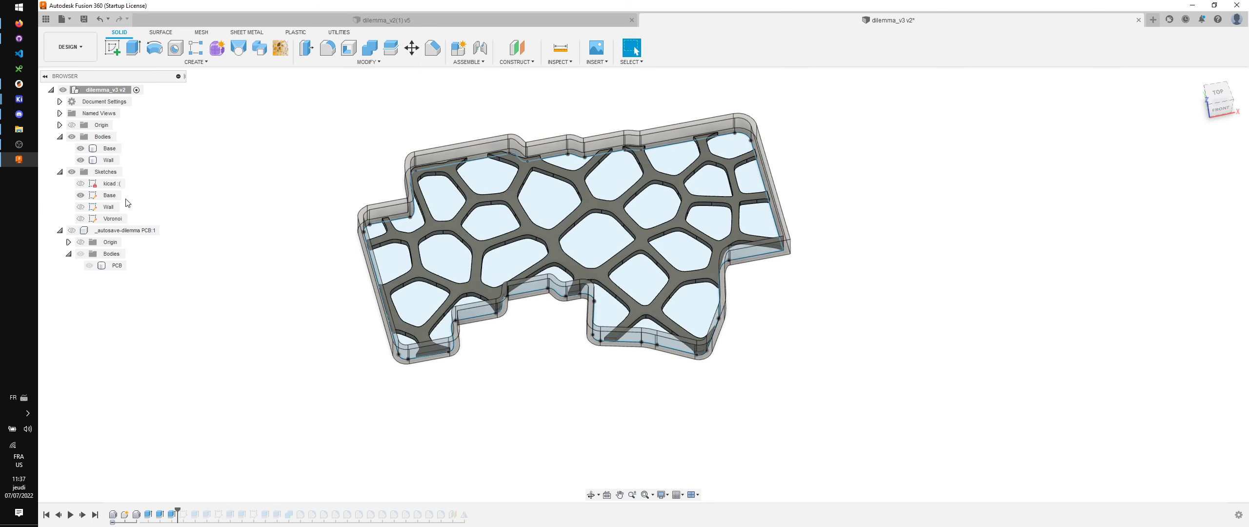
pyautogui.click(111, 197)
pyautogui.moveTo(236, 231); pyautogui.dragTo(231, 248, button='middle')
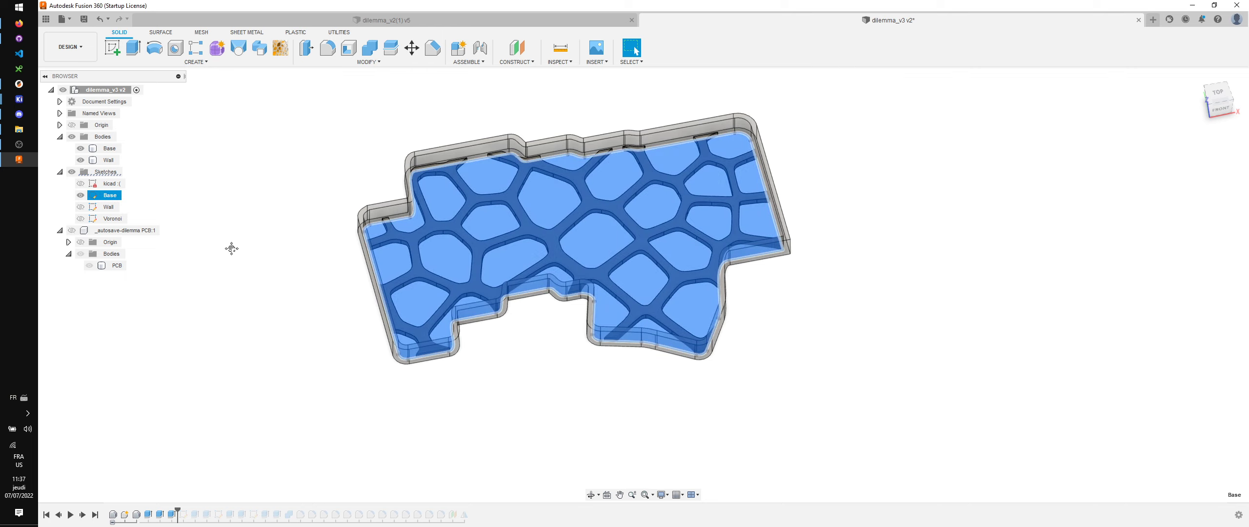
pyautogui.click(80, 207)
pyautogui.click(81, 195)
pyautogui.click(108, 209)
pyautogui.click(81, 206)
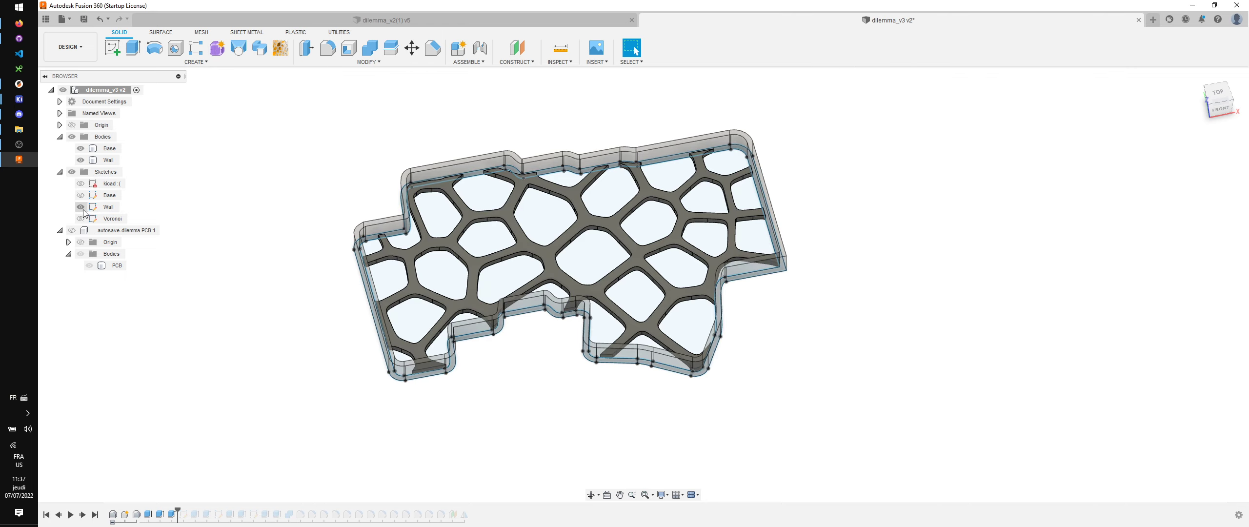
pyautogui.click(81, 218)
pyautogui.click(80, 218)
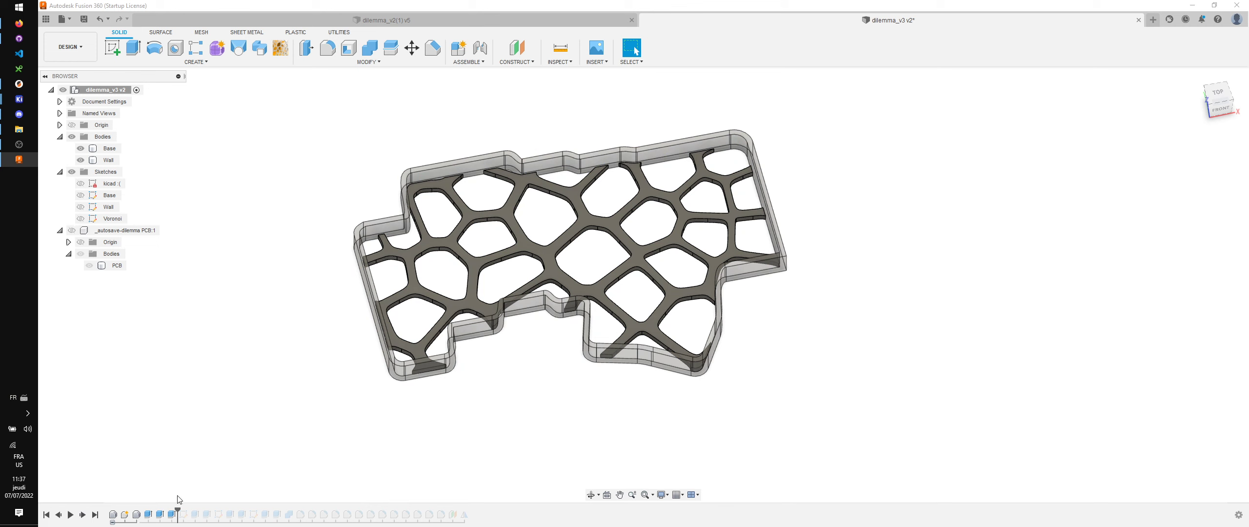
# Step: Roll the history back to before the first case extrude and start a new sketch on the XY origin plane
pyautogui.keyDown('shift'); pyautogui.moveTo(248, 385); pyautogui.dragTo(248, 337, button='middle'); pyautogui.keyUp('shift')
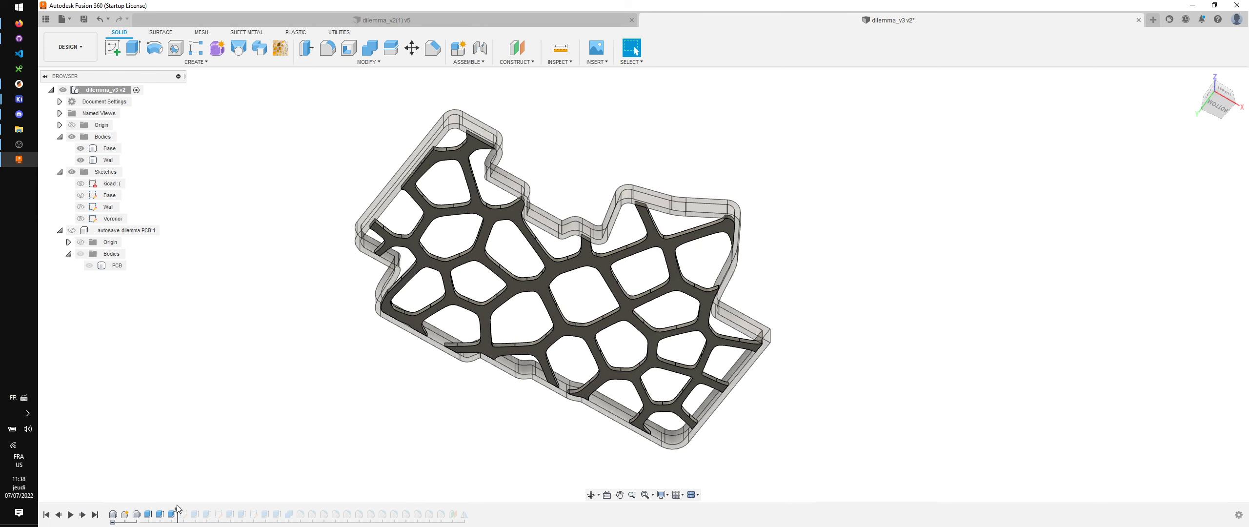
pyautogui.moveTo(177, 509)
pyautogui.mouseDown()
pyautogui.moveTo(142, 510)
pyautogui.moveTo(177, 510)
pyautogui.mouseUp()
pyautogui.keyDown('shift'); pyautogui.moveTo(246, 331); pyautogui.dragTo(253, 353, button='middle'); pyautogui.keyUp('shift')
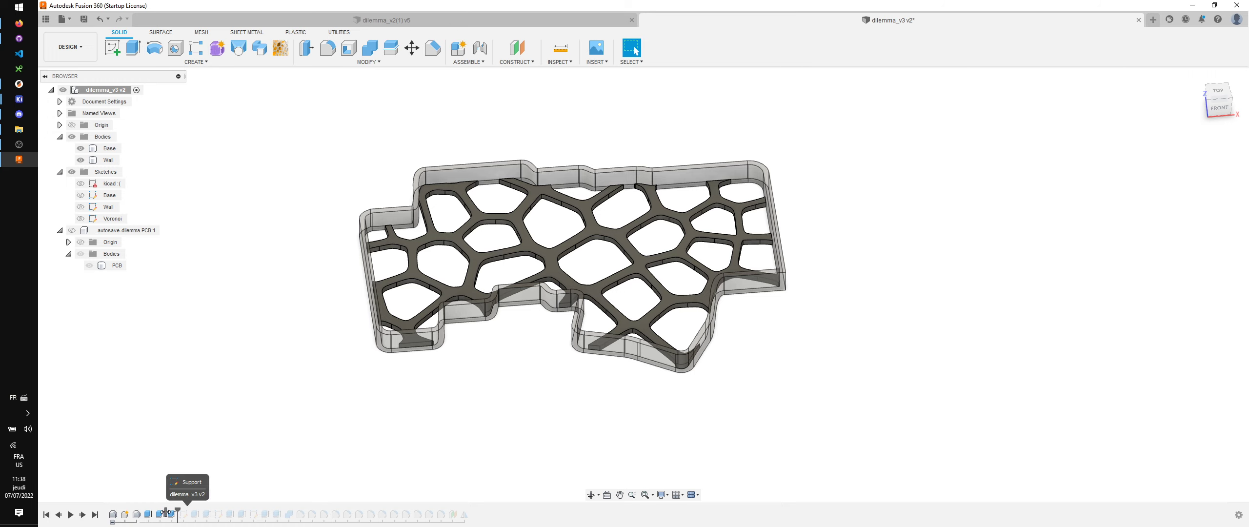
pyautogui.moveTo(177, 513); pyautogui.dragTo(141, 512)
pyautogui.keyDown('shift'); pyautogui.moveTo(372, 318); pyautogui.dragTo(213, 268, button='middle'); pyautogui.keyUp('shift')
pyautogui.click(612, 267)
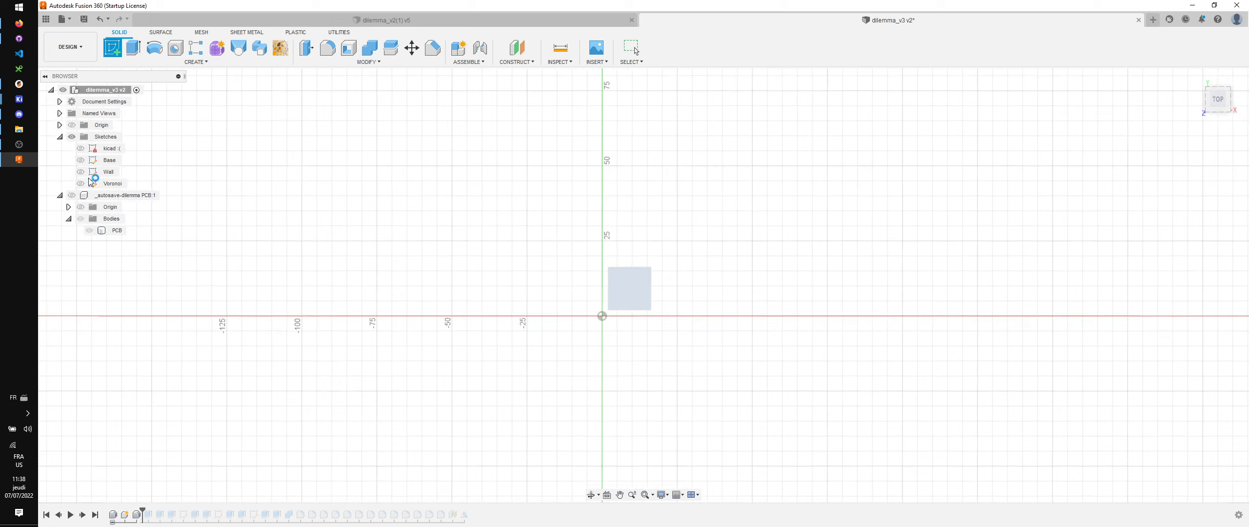
# Step: Project the Base sketch's entire outline, including the separate corner spline, into the new sketch, and leave the Base and Wall sketches hidden
pyautogui.press('p')
pyautogui.click(79, 162)
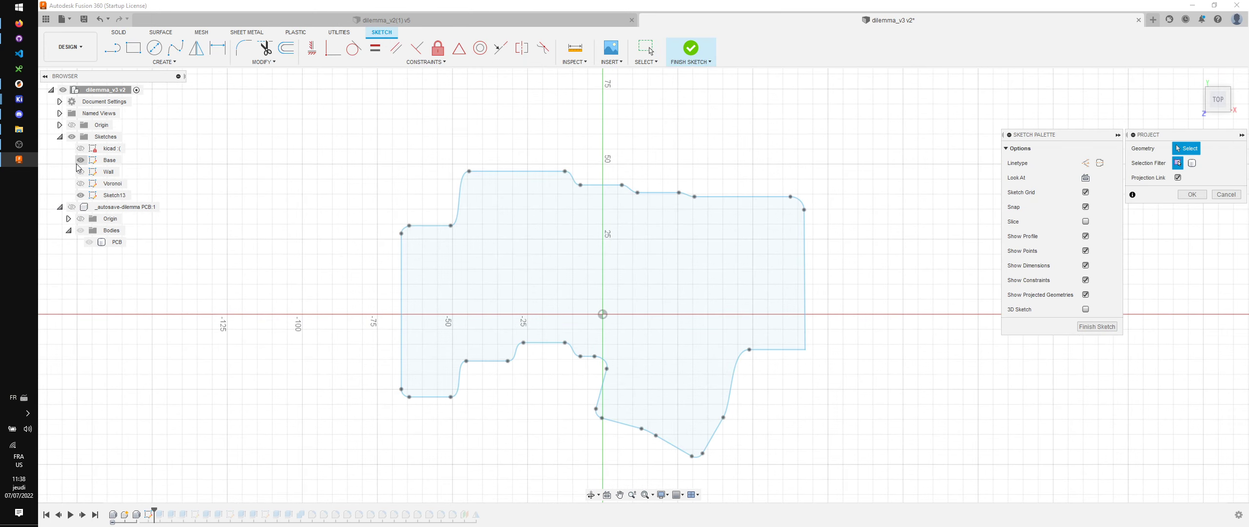
pyautogui.doubleClick(428, 226)
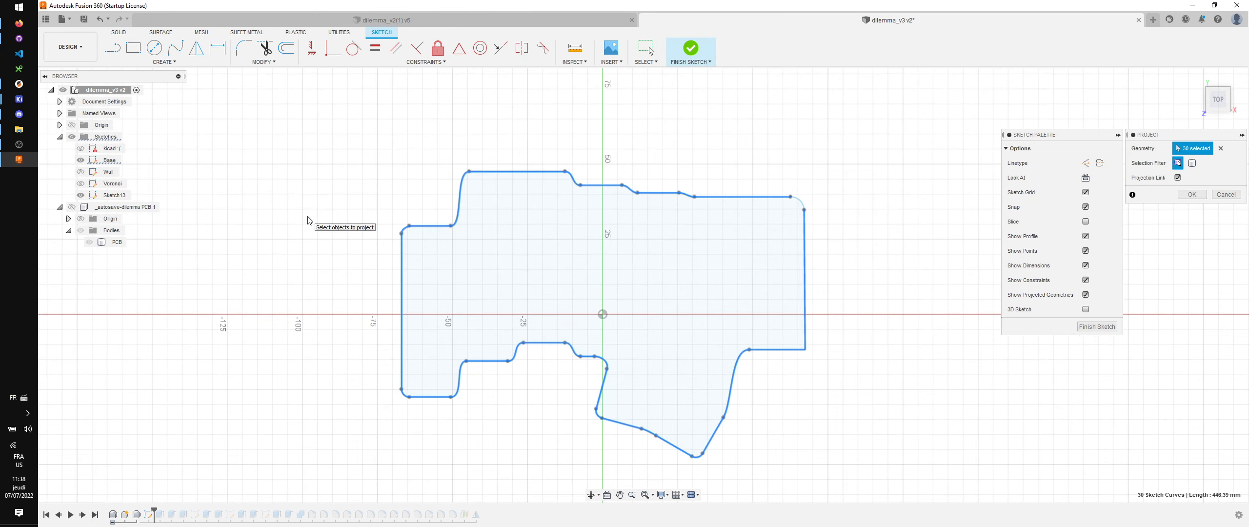
pyautogui.press('Return')
pyautogui.press('p')
pyautogui.click(801, 200)
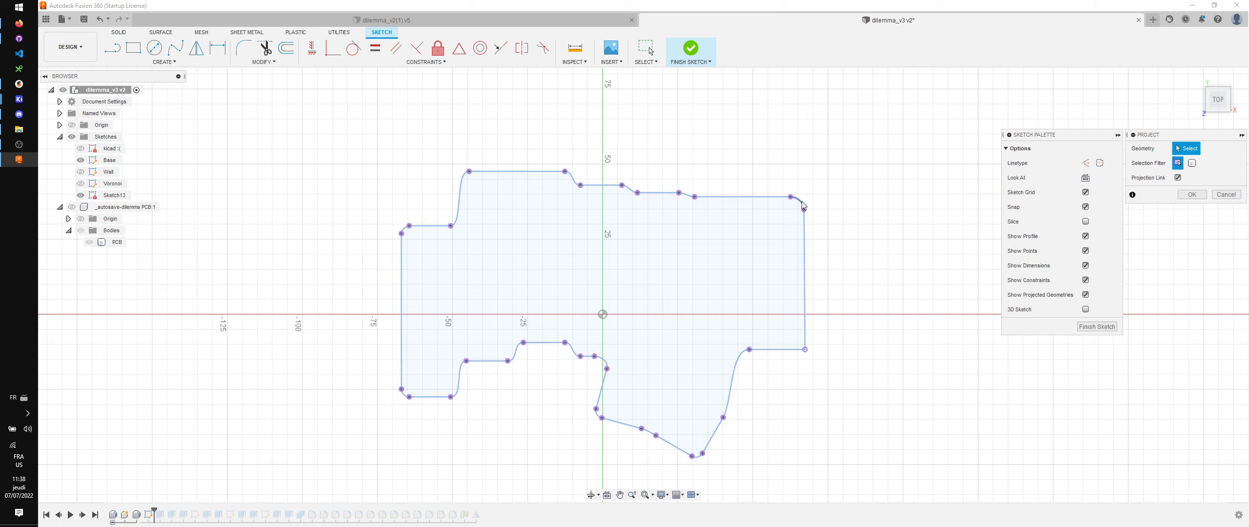
pyautogui.click(1191, 194)
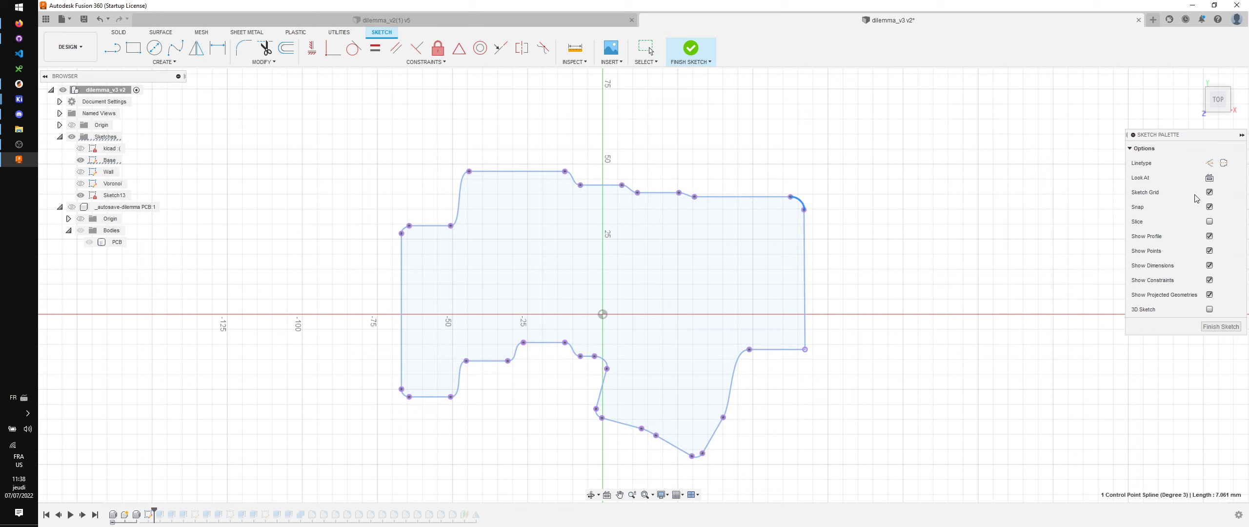
pyautogui.click(81, 172)
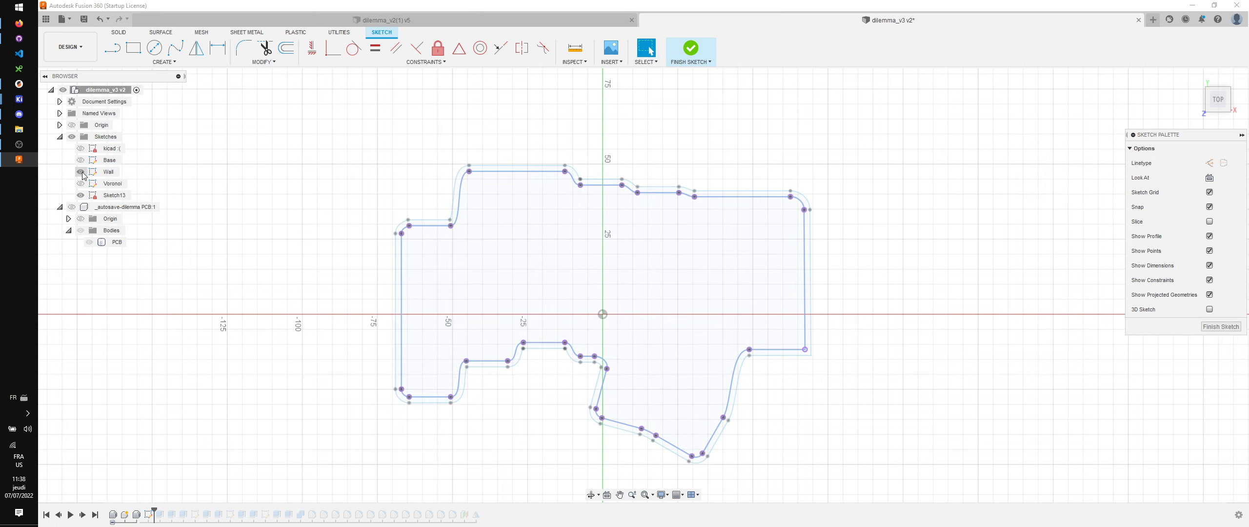
pyautogui.click(81, 172)
pyautogui.scroll(3, 437, 228)
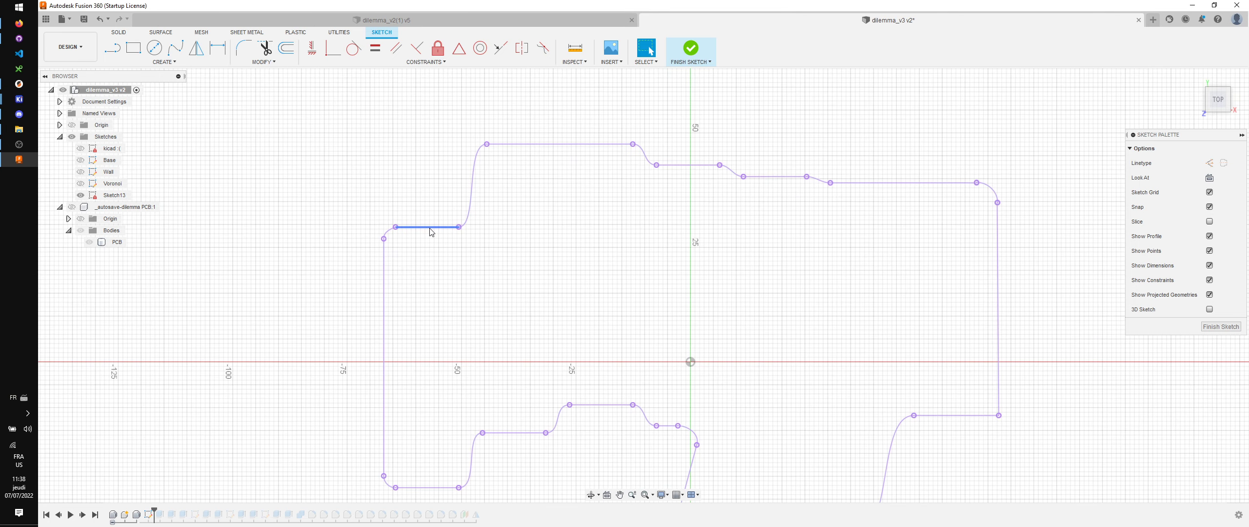
# Step: Add a user parameter named wall_thickness with a value of 2 mm, and close the parameters
pyautogui.click(264, 61)
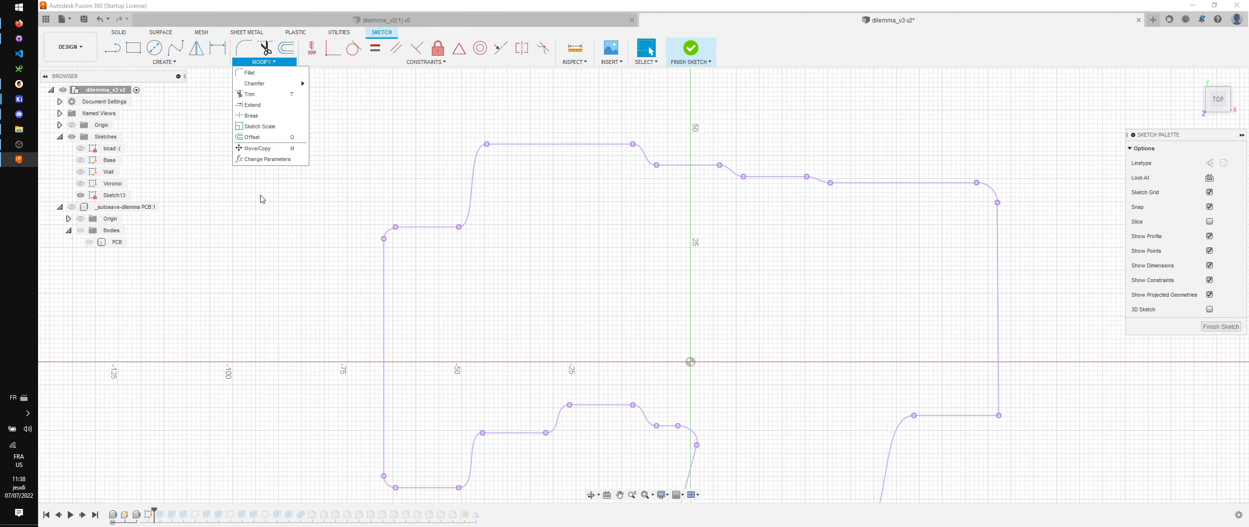
pyautogui.click(268, 159)
pyautogui.click(422, 163)
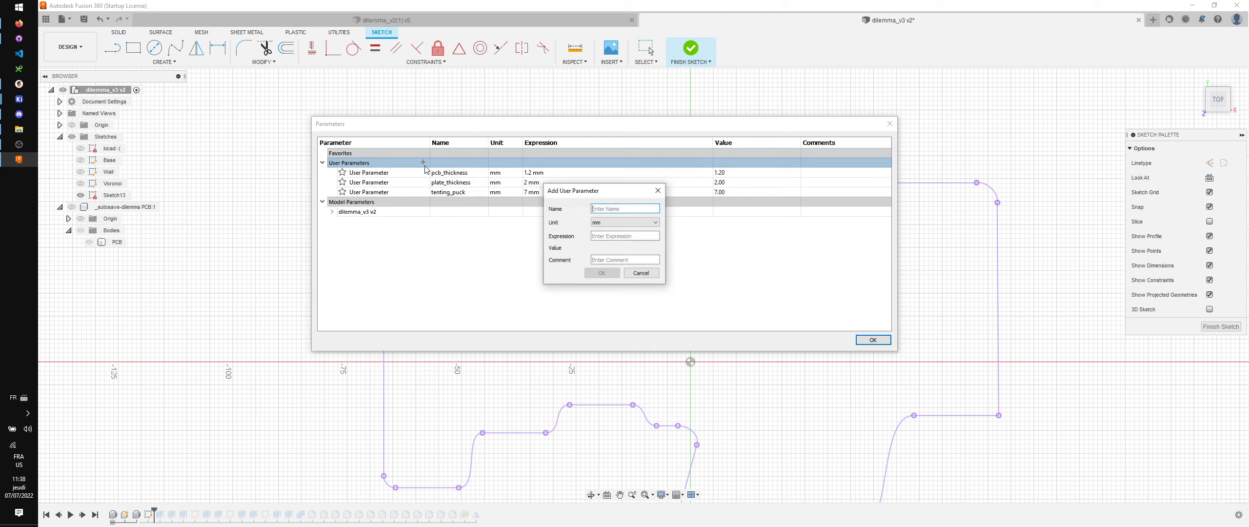
pyautogui.write('wall_thickness')
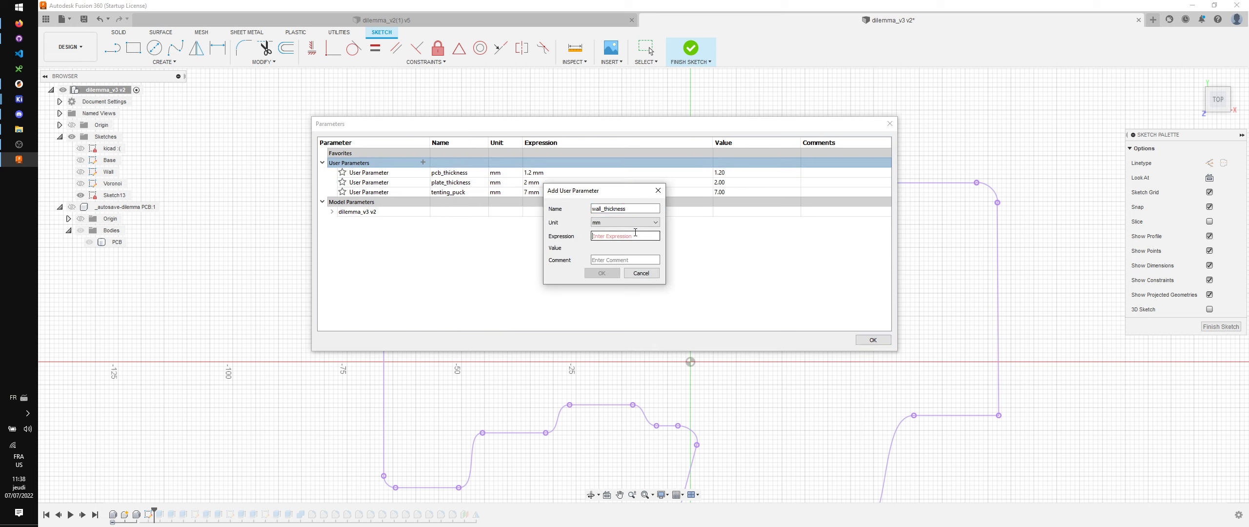
pyautogui.write('2')
pyautogui.press('Return')
pyautogui.click(877, 337)
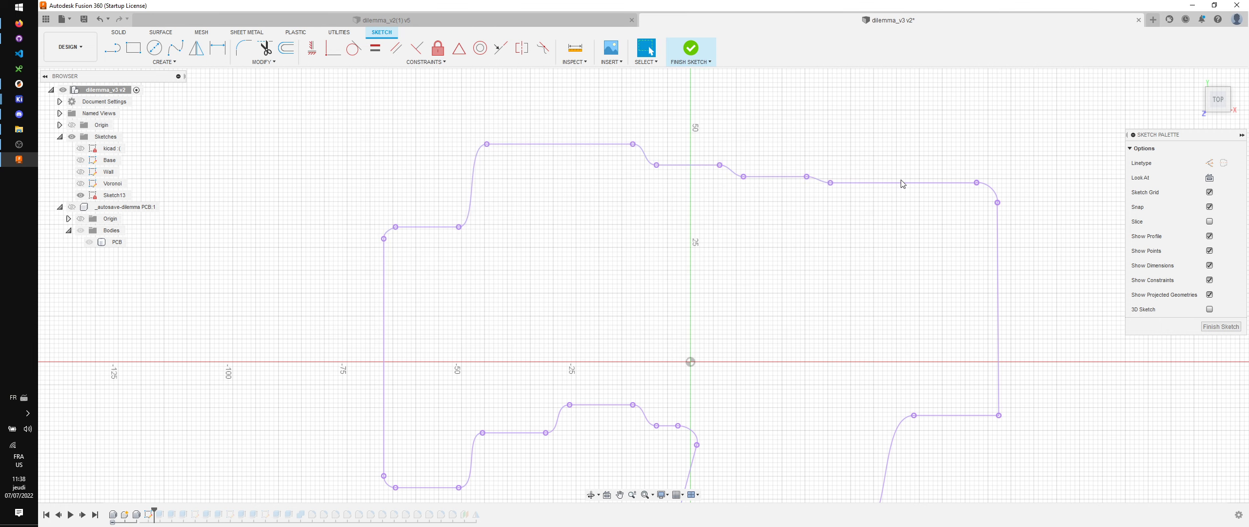
# Step: Try to break the projection link of all curves in the projected outline
pyautogui.click(900, 183)
pyautogui.click(902, 150)
pyautogui.scroll(-2, 829, 147)
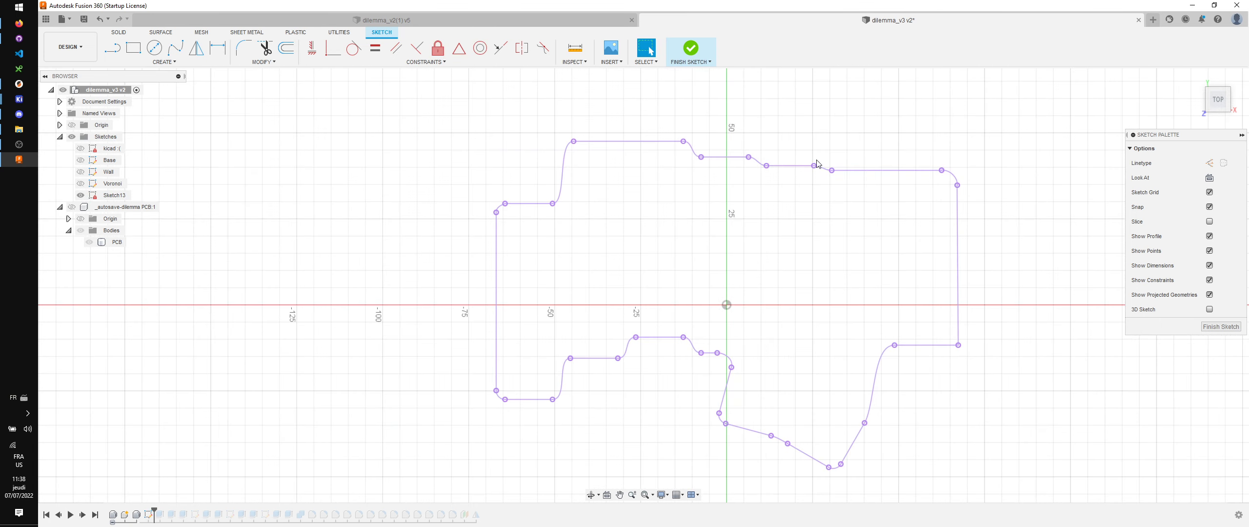
pyautogui.moveTo(373, 122); pyautogui.dragTo(1035, 488)
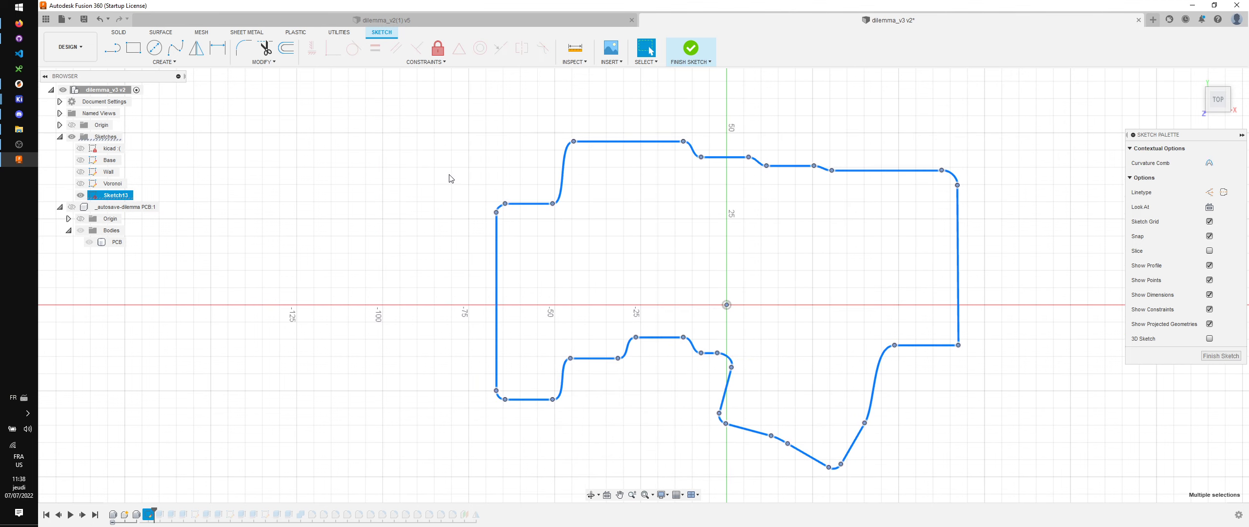
pyautogui.rightClick(451, 180)
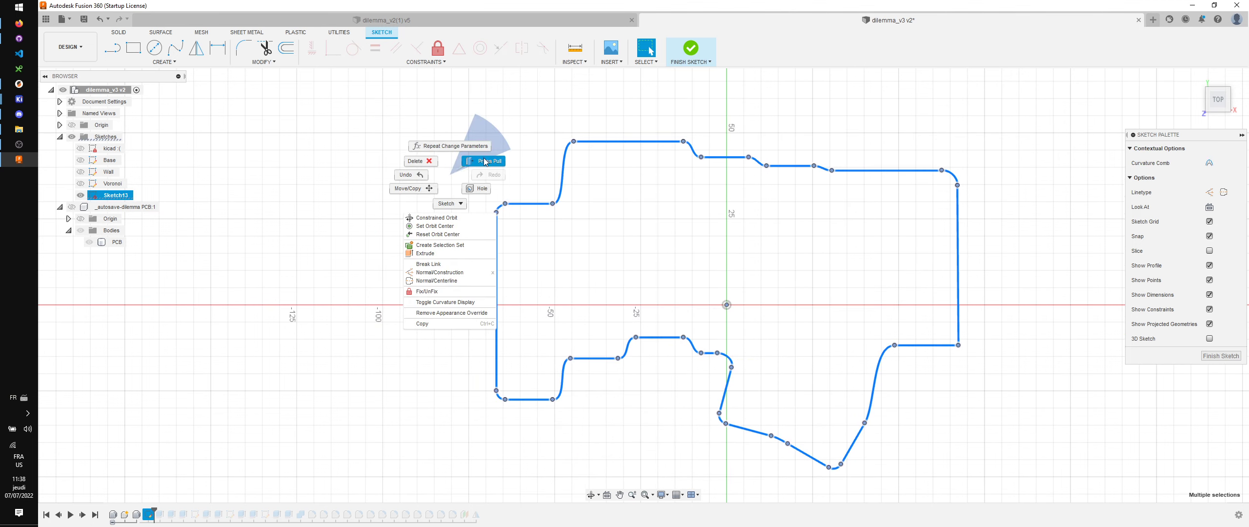
pyautogui.click(453, 263)
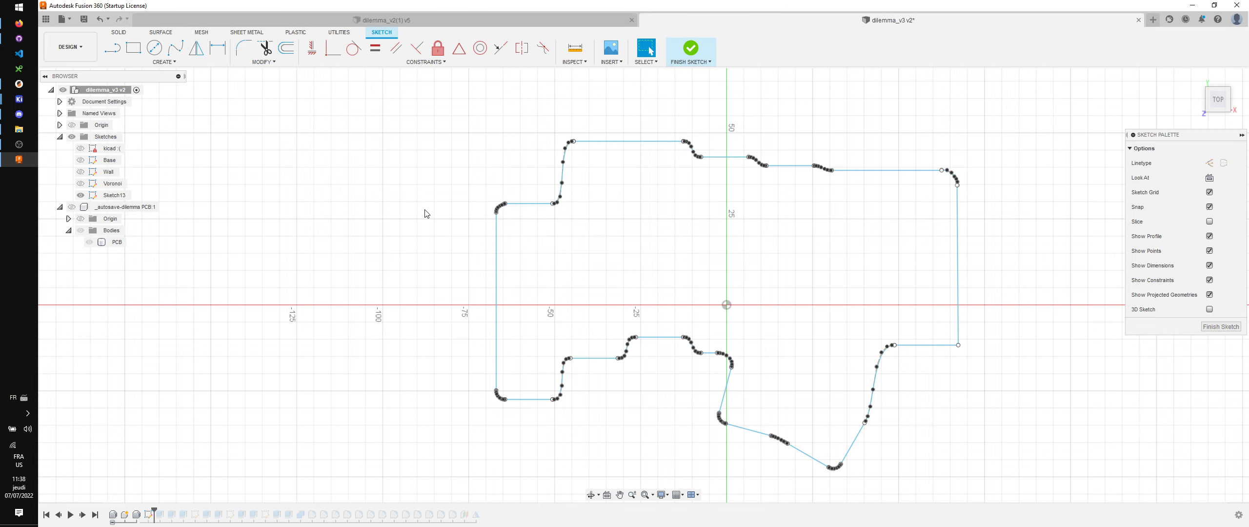
pyautogui.scroll(-2, 529, 199)
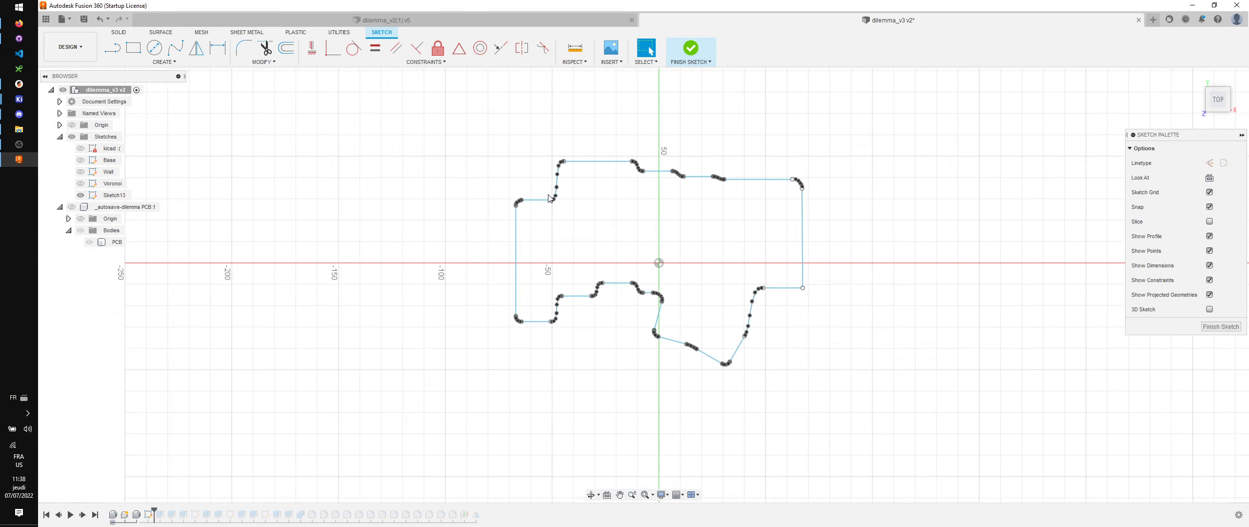
pyautogui.scroll(4, 561, 214)
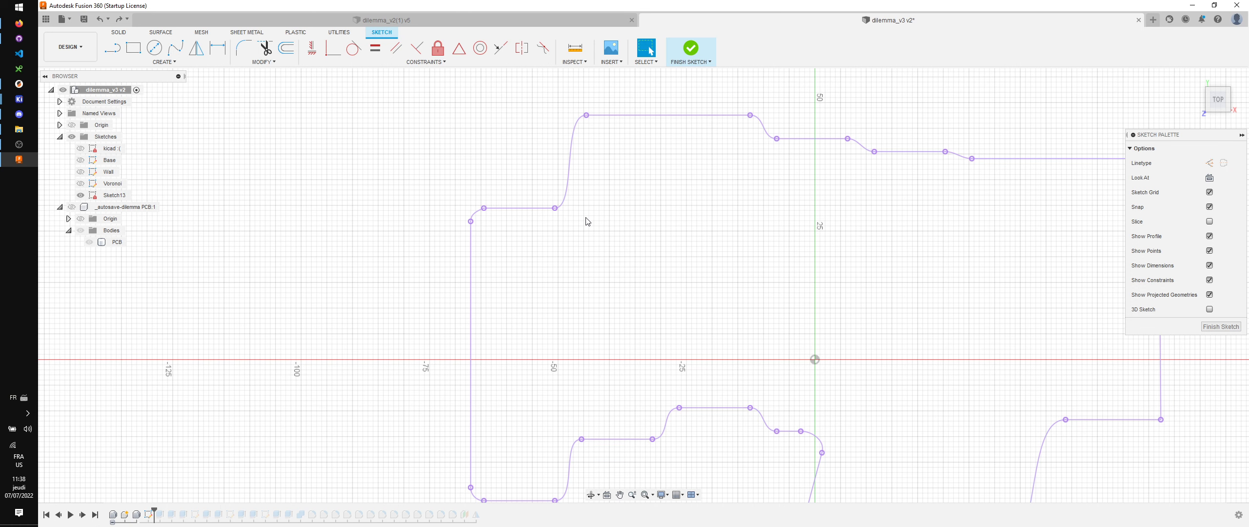
# Step: Compare the projected outline with the Base and Wall sketches by toggling their visibility, leaving only the new sketch shown
pyautogui.scroll(-2, 587, 222)
pyautogui.moveTo(838, 239); pyautogui.dragTo(768, 180, button='middle')
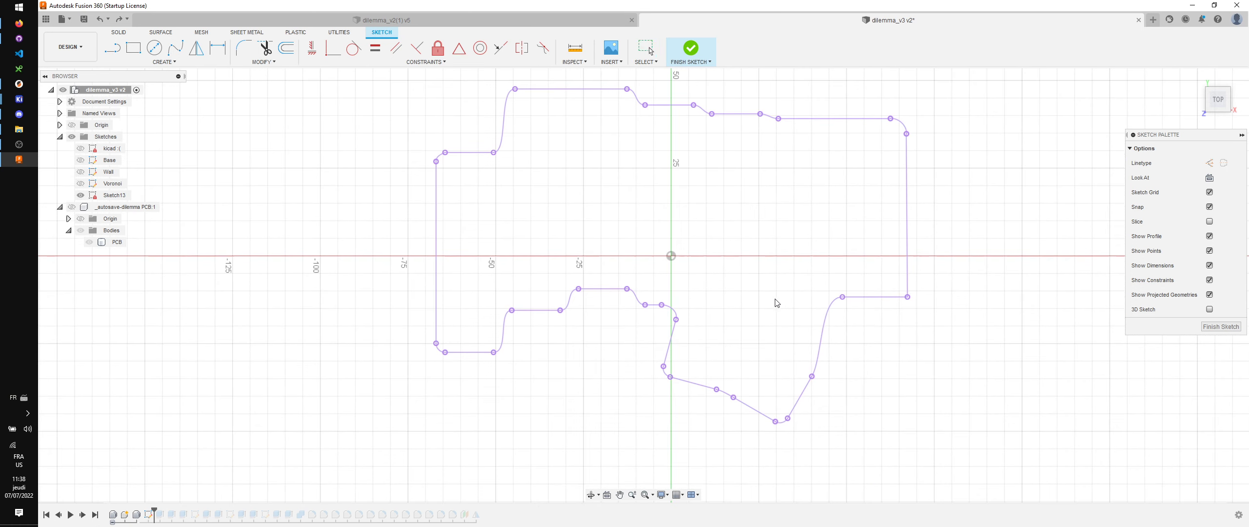
pyautogui.click(81, 195)
pyautogui.click(81, 160)
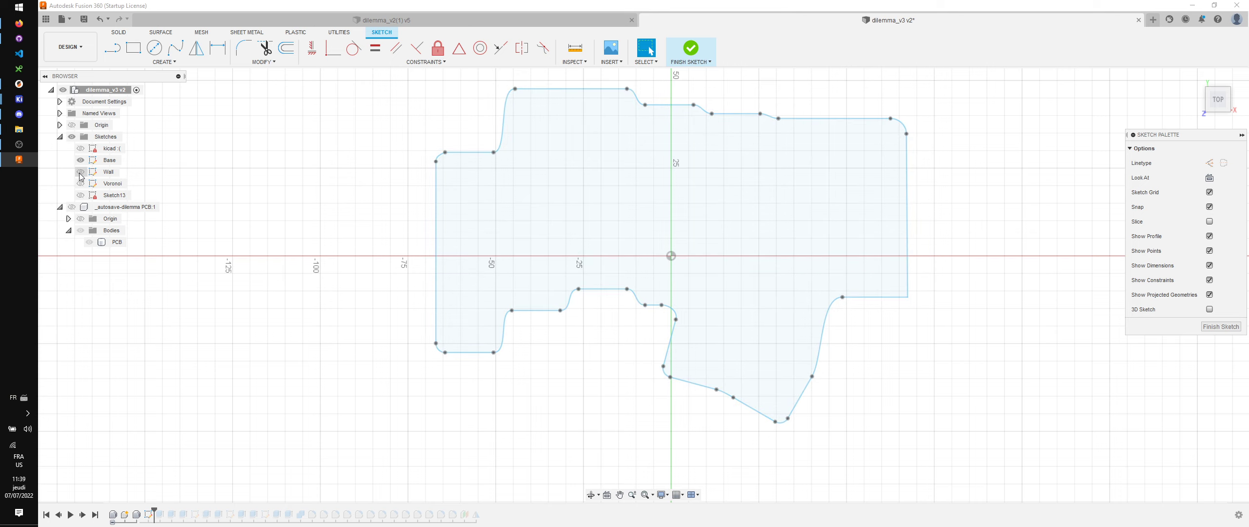
pyautogui.click(80, 172)
pyautogui.click(81, 160)
pyautogui.click(81, 195)
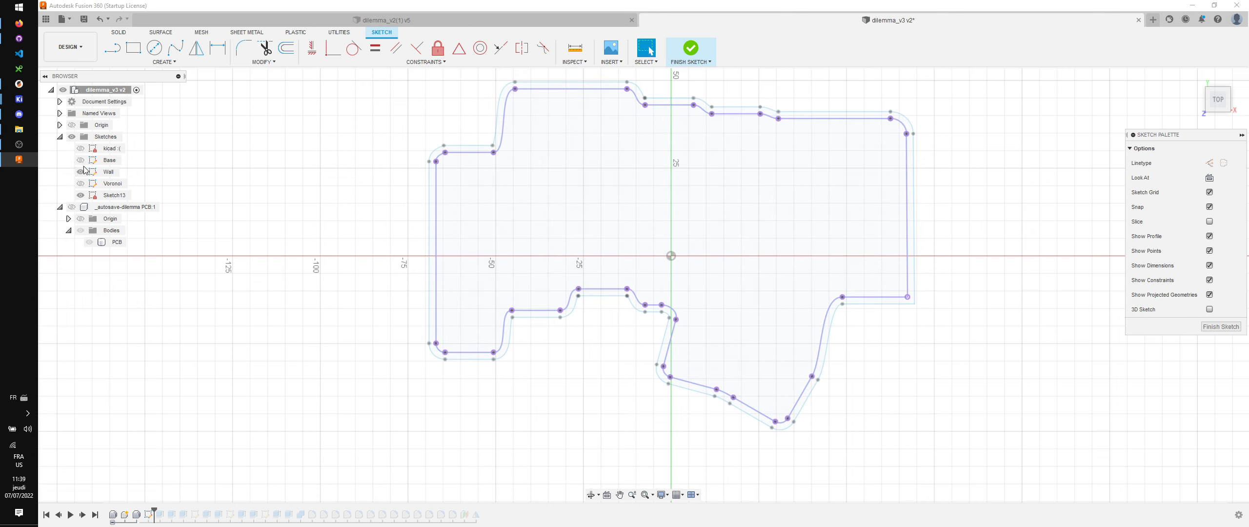
pyautogui.click(81, 172)
# Step: Delete the entire projected outline from the new sketch
pyautogui.scroll(-2, 439, 257)
pyautogui.moveTo(952, 415)
pyautogui.mouseDown()
pyautogui.moveTo(341, 105)
pyautogui.moveTo(348, 113)
pyautogui.mouseUp()
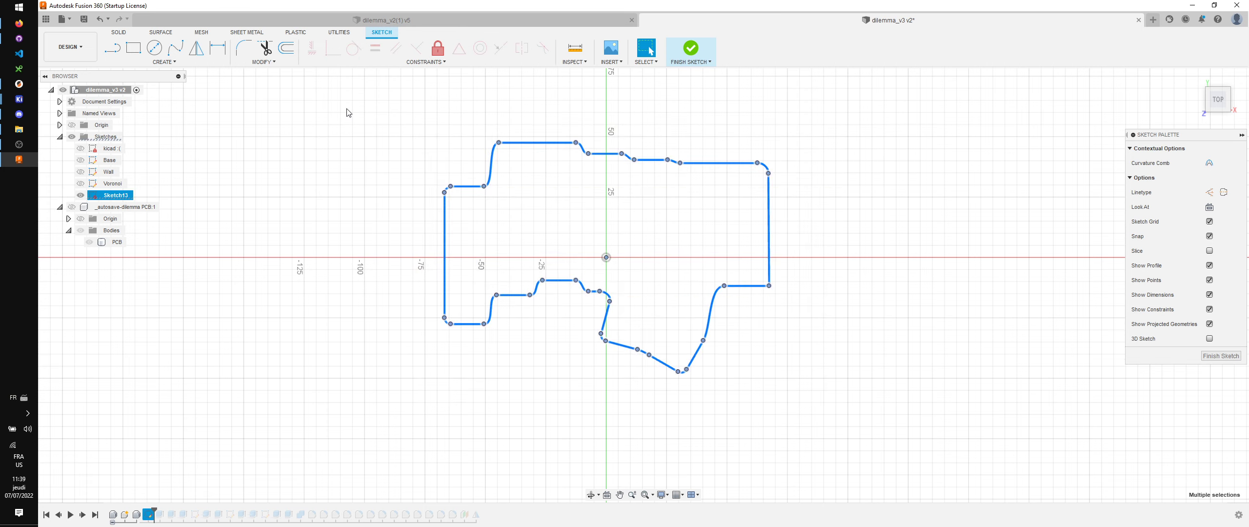
pyautogui.press('Delete')
# Step: Project the Wall sketch's complete inner outline into the new sketch and hide the Wall sketch again
pyautogui.click(81, 172)
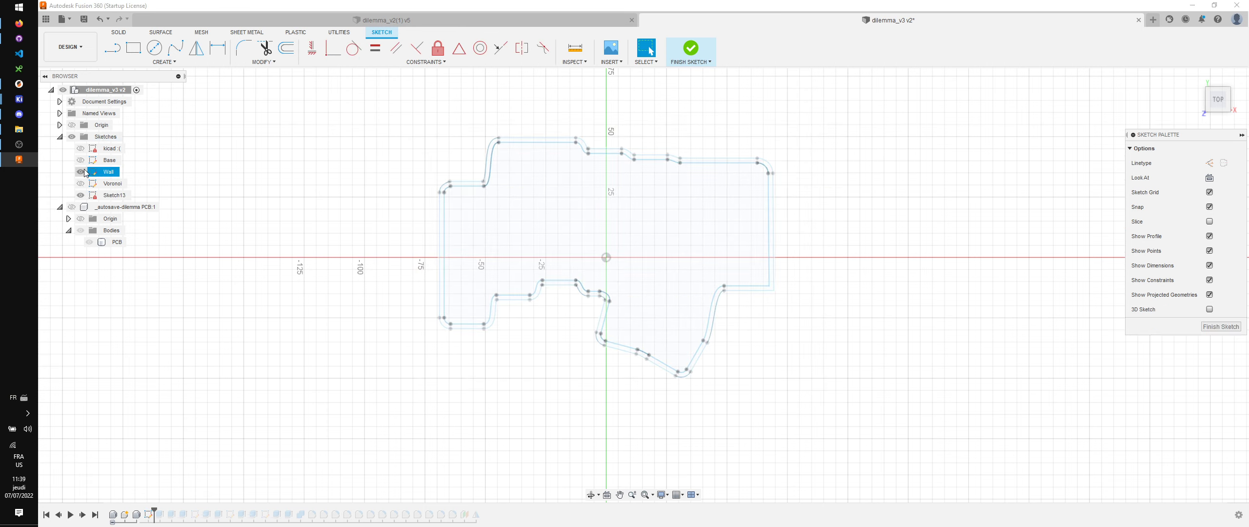
pyautogui.click(490, 167)
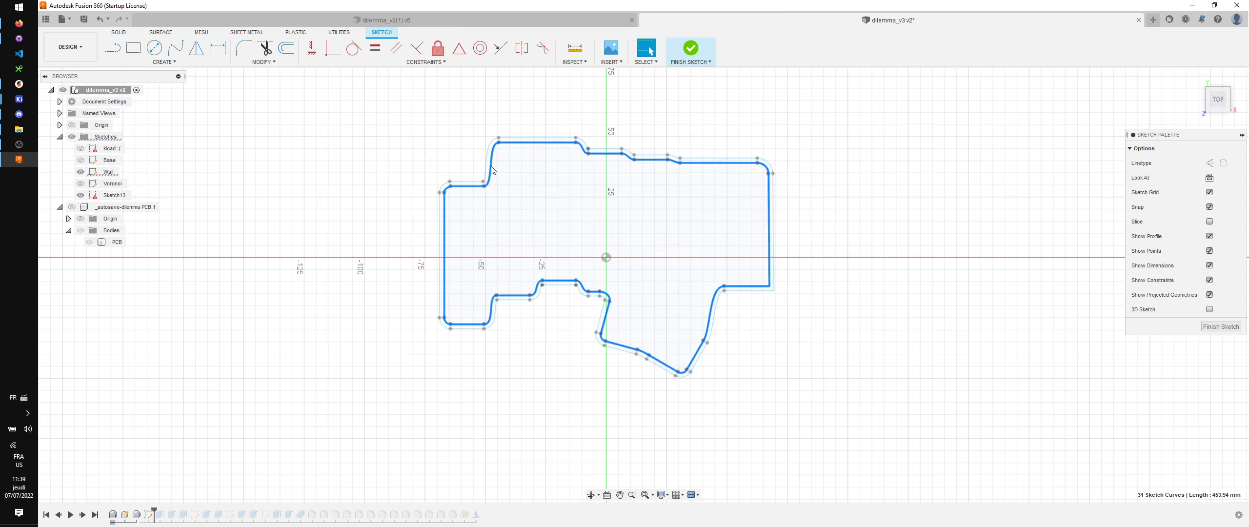
pyautogui.press('p')
pyautogui.press('Return')
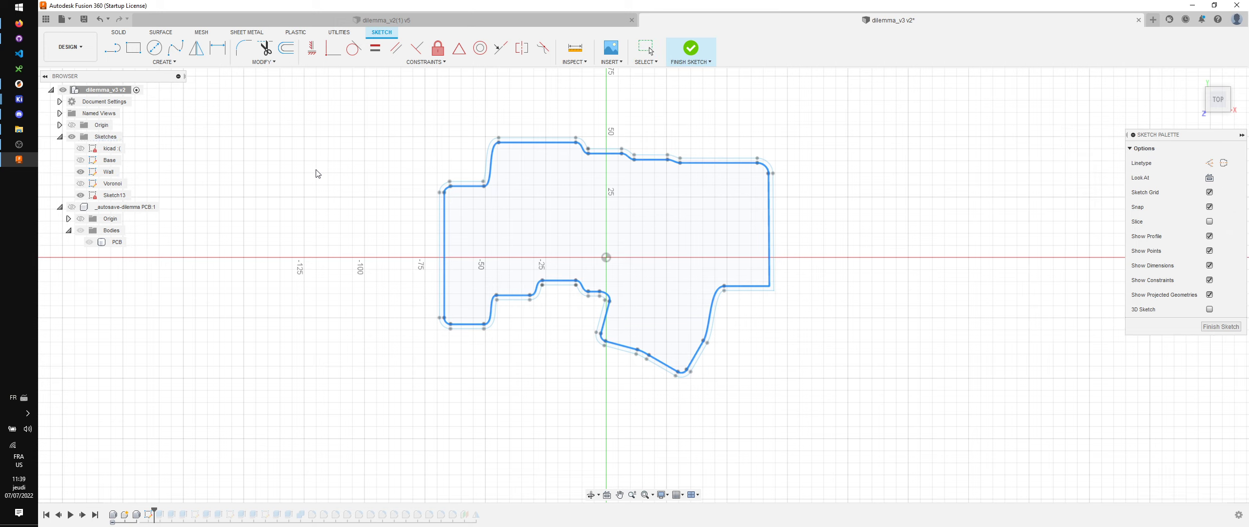
pyautogui.click(81, 173)
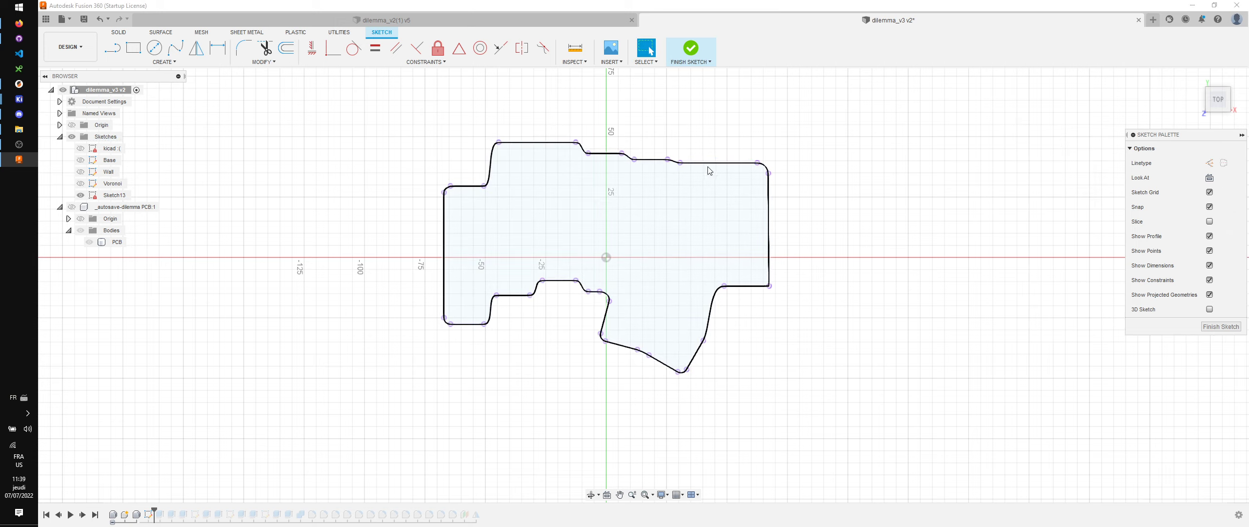
# Step: Try to break the projection link of all inner outline curves, and try to offset the outline from one of its splines
pyautogui.click(721, 163)
pyautogui.moveTo(822, 401); pyautogui.dragTo(395, 118)
pyautogui.rightClick(395, 117)
pyautogui.click(478, 151)
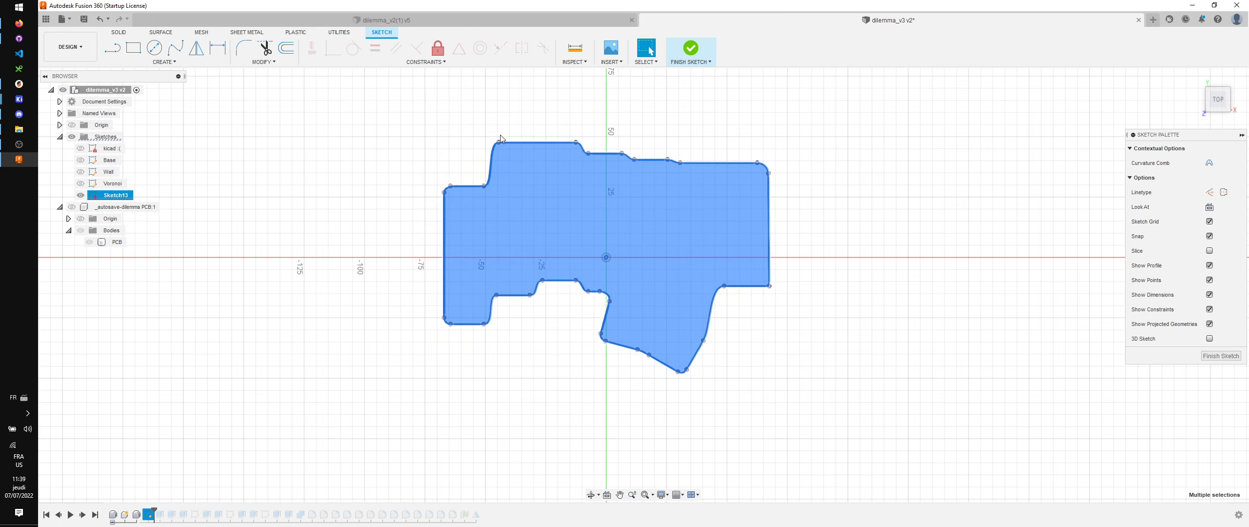
pyautogui.click(525, 142)
pyautogui.click(356, 116)
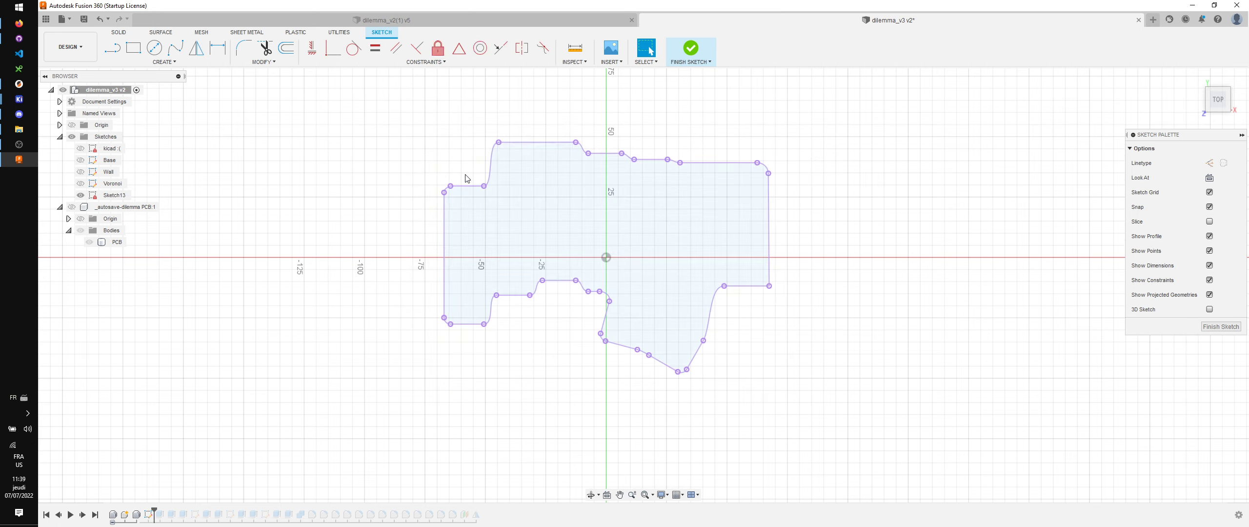
pyautogui.press('o')
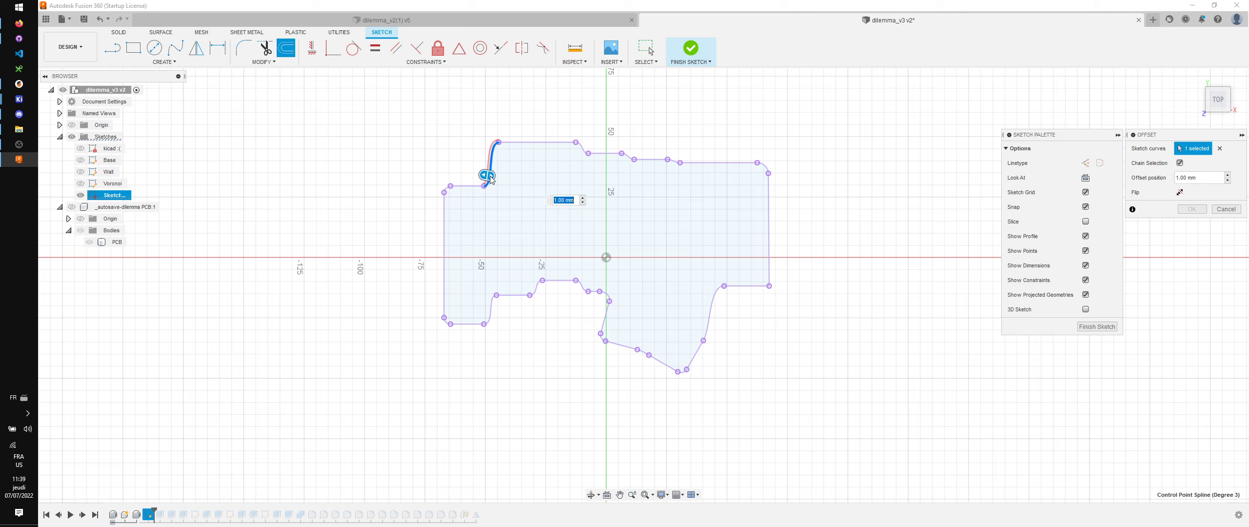
pyautogui.press('Escape')
# Step: Project the Wall sketch's outer outline into the new sketch as well, and hide the Wall sketch
pyautogui.click(108, 184)
pyautogui.click(80, 171)
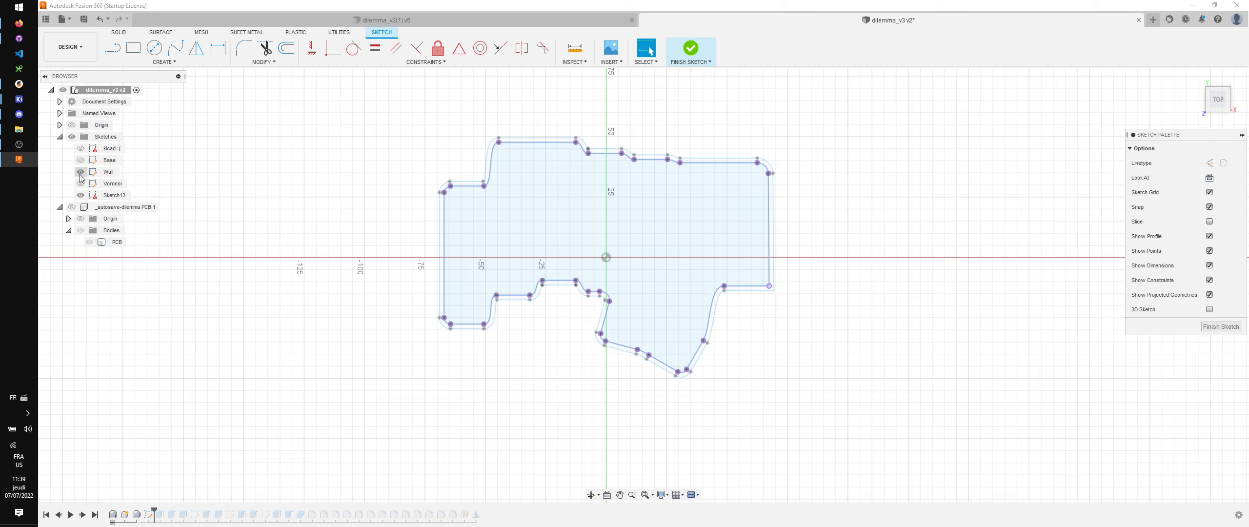
pyautogui.scroll(5, 537, 139)
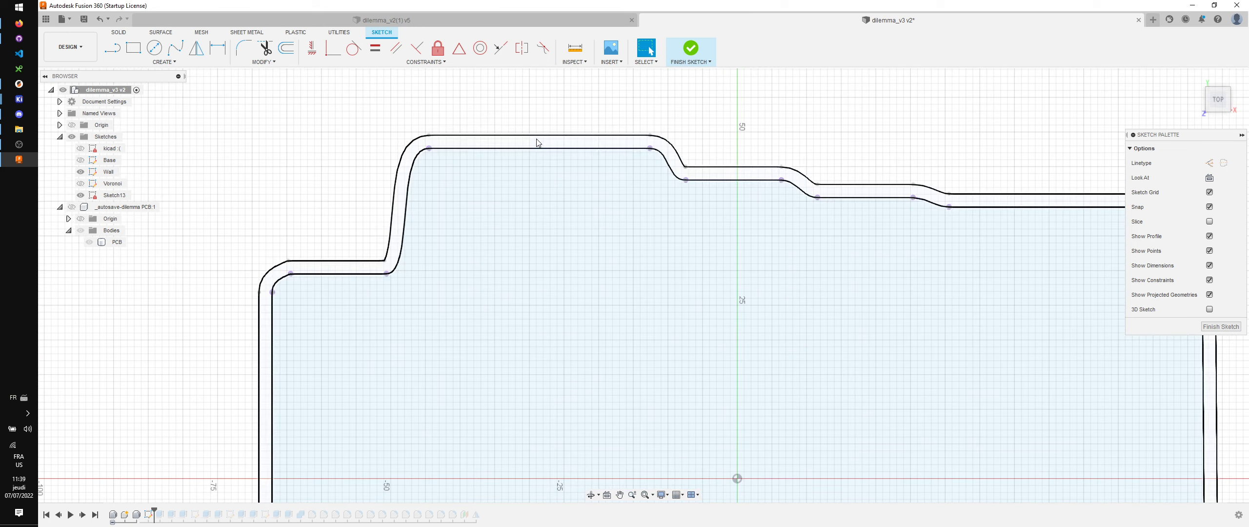
pyautogui.scroll(-5, 445, 117)
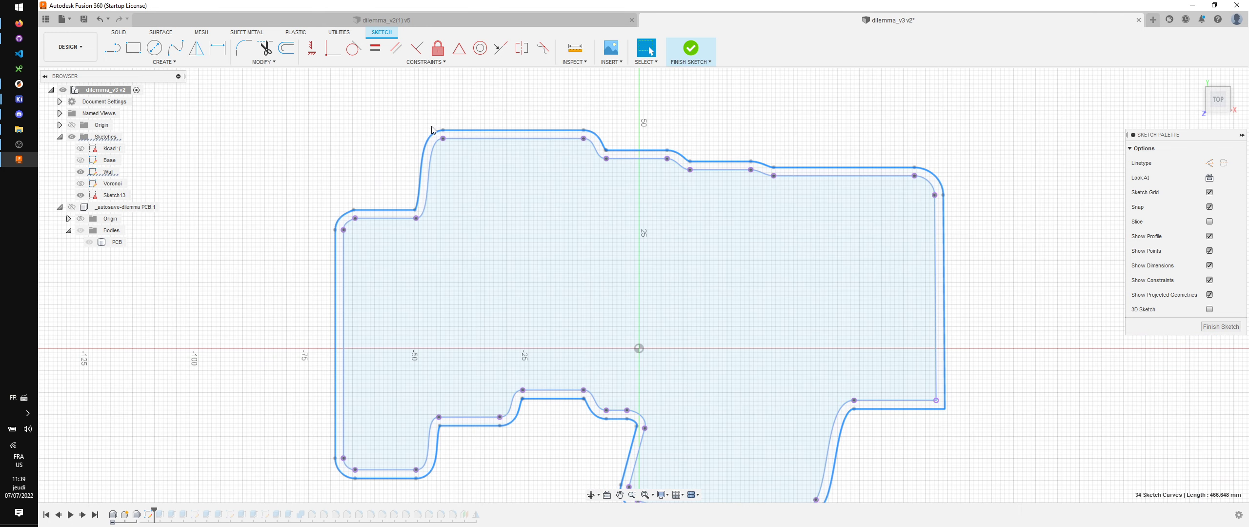
pyautogui.press('p')
pyautogui.click(372, 186)
pyautogui.press('Return')
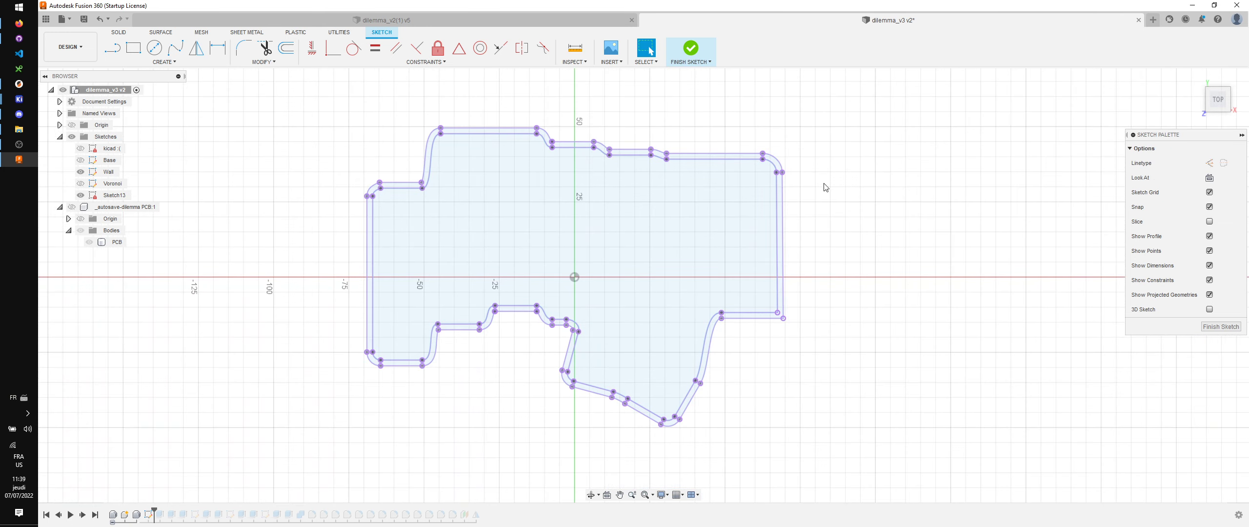
pyautogui.click(82, 171)
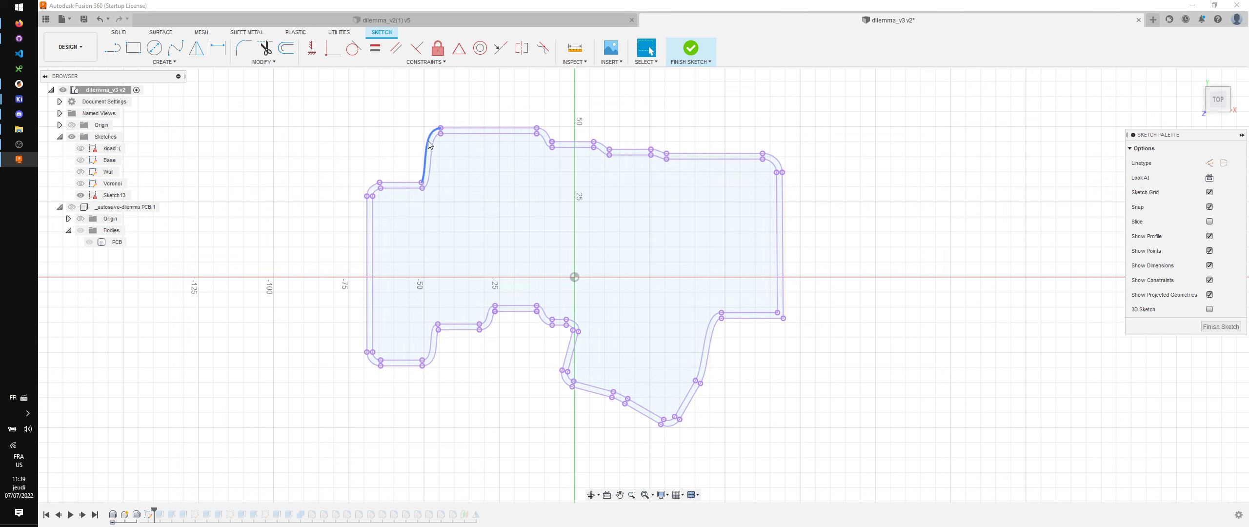
# Step: Undo the outer outline's projection and the hiding of the Wall sketch
pyautogui.click(487, 128)
pyautogui.click(367, 128)
pyautogui.click(369, 133)
pyautogui.moveTo(870, 469)
pyautogui.mouseDown()
pyautogui.moveTo(413, 106)
pyautogui.moveTo(312, 114)
pyautogui.moveTo(311, 399)
pyautogui.mouseUp()
pyautogui.scroll(-1, 312, 399)
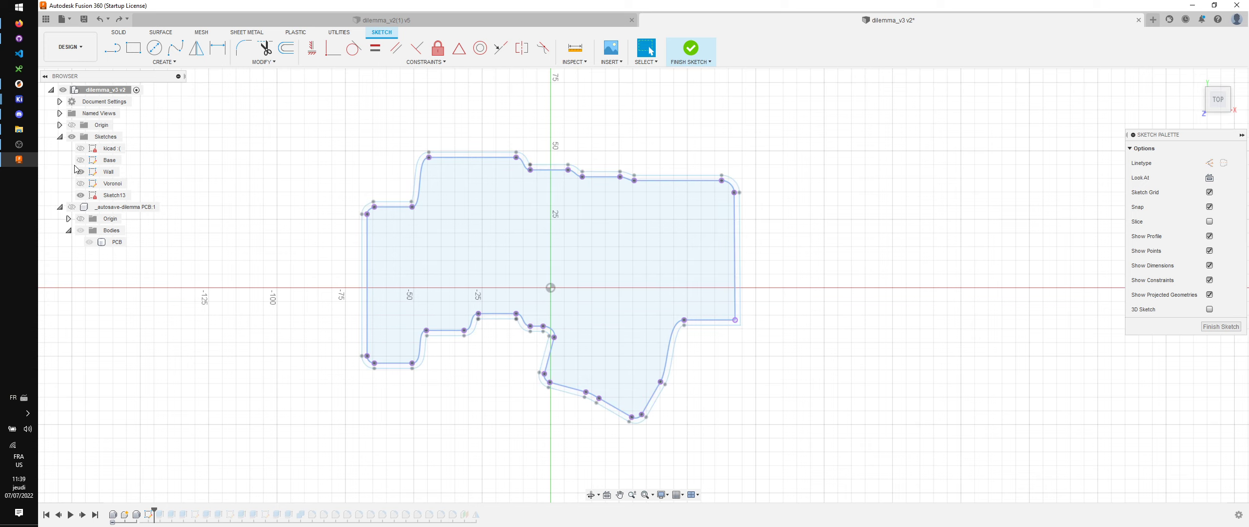
# Step: With the Wall sketch hidden, try to break the projection link of every curve in the inner outline
pyautogui.click(315, 217)
pyautogui.moveTo(867, 423); pyautogui.dragTo(274, 109)
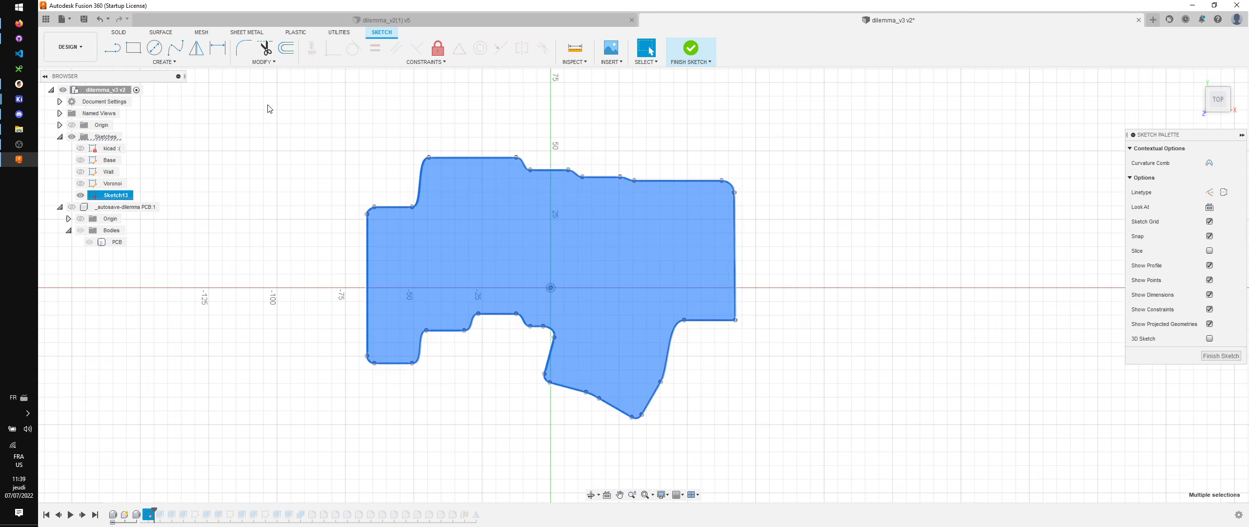
pyautogui.rightClick(267, 106)
pyautogui.click(279, 218)
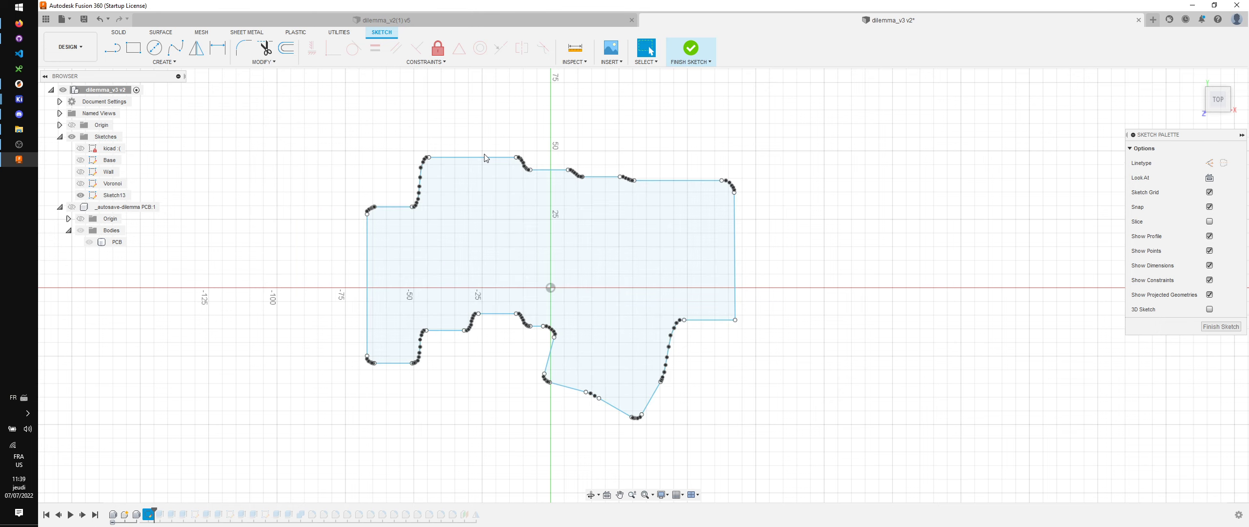
pyautogui.scroll(2, 725, 250)
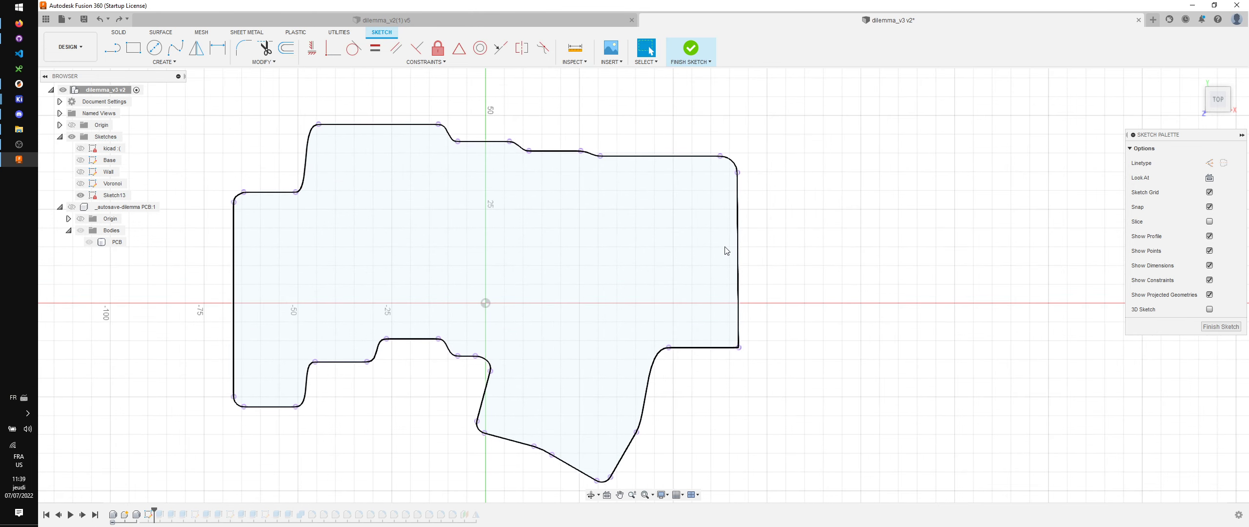
pyautogui.scroll(-3, 412, 159)
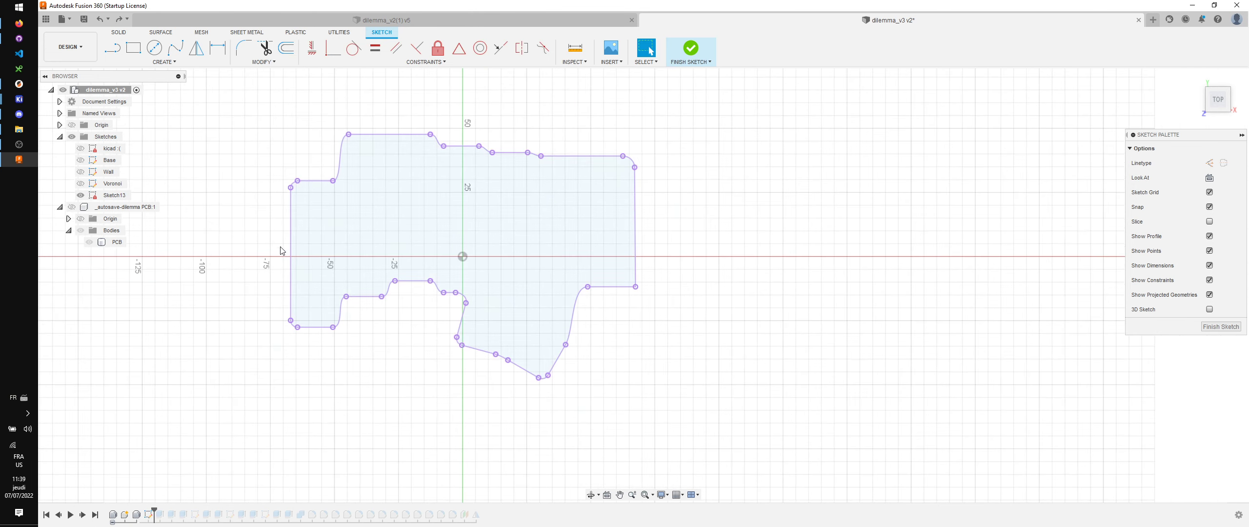
pyautogui.moveTo(403, 172); pyautogui.dragTo(493, 182, button='middle')
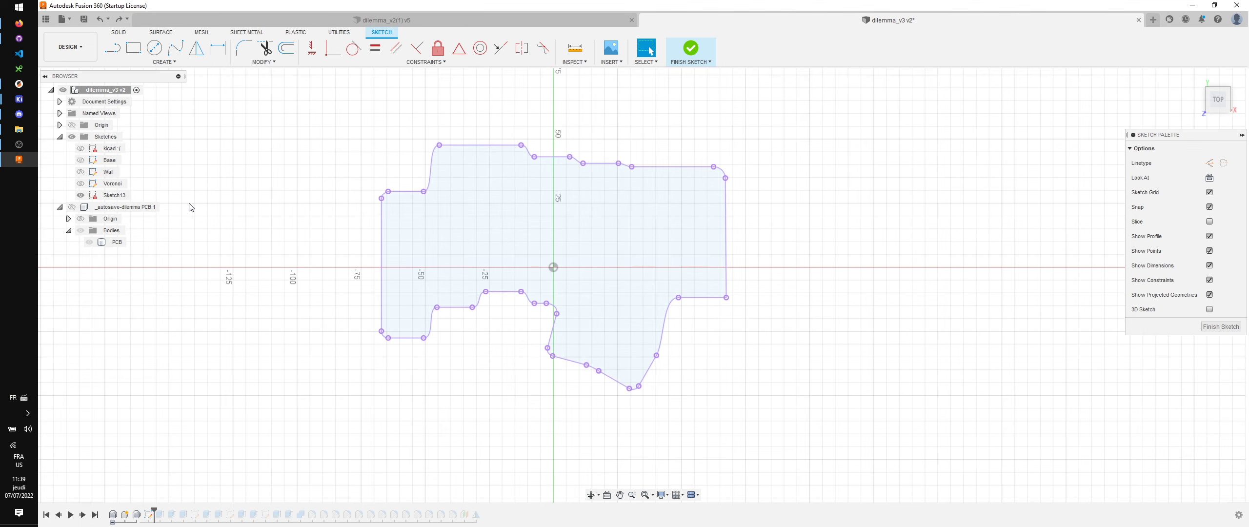
# Step: Project the Wall sketch's entire outer outline around the inner one, hide the Wall sketch, and finish the sketch
pyautogui.click(82, 176)
pyautogui.doubleClick(490, 140)
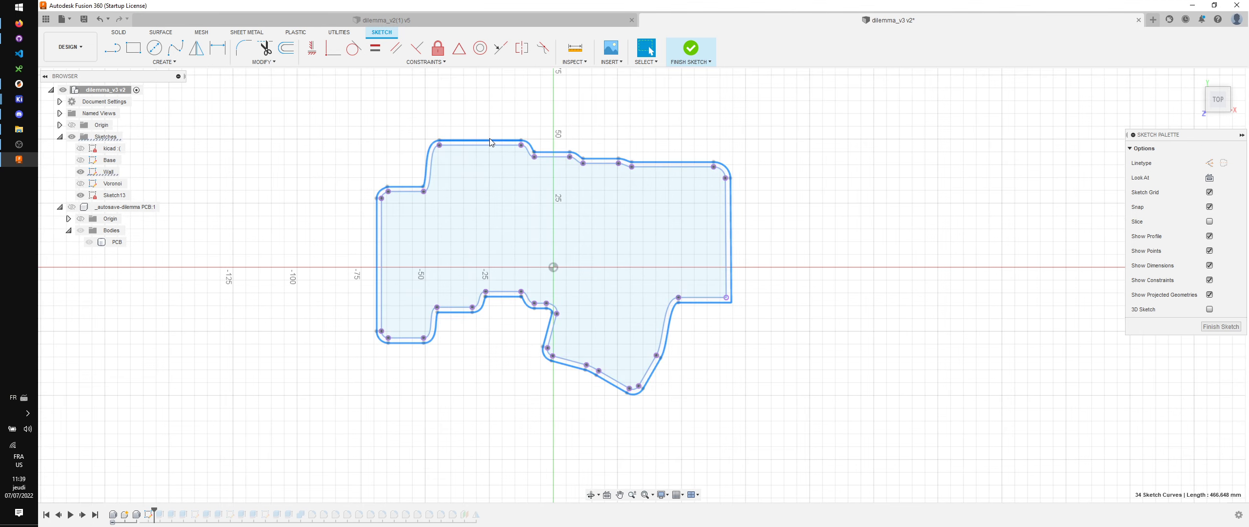
pyautogui.press('p')
pyautogui.click(1200, 197)
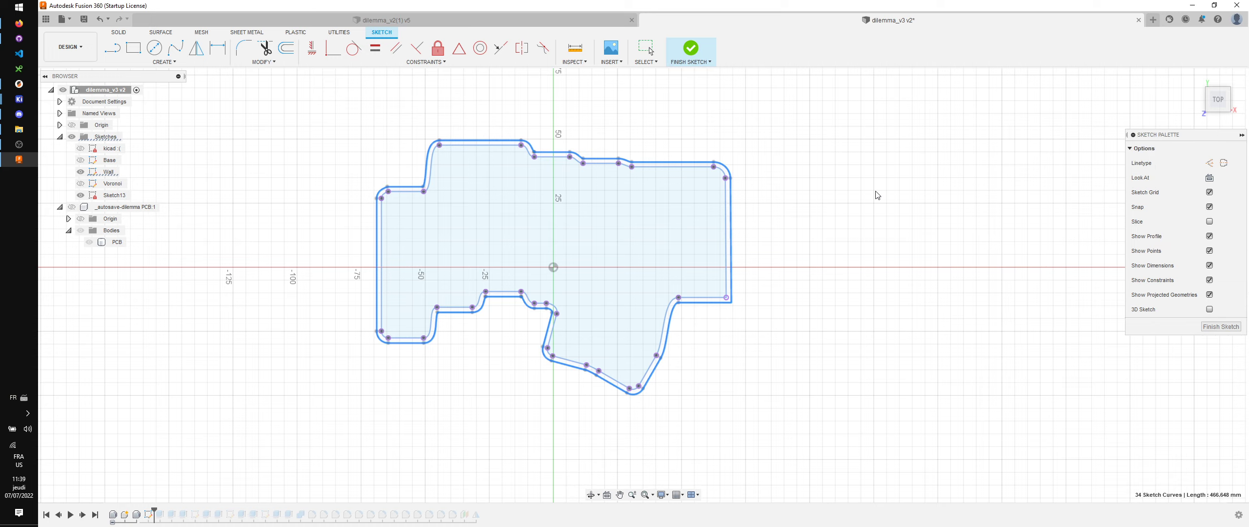
pyautogui.click(81, 172)
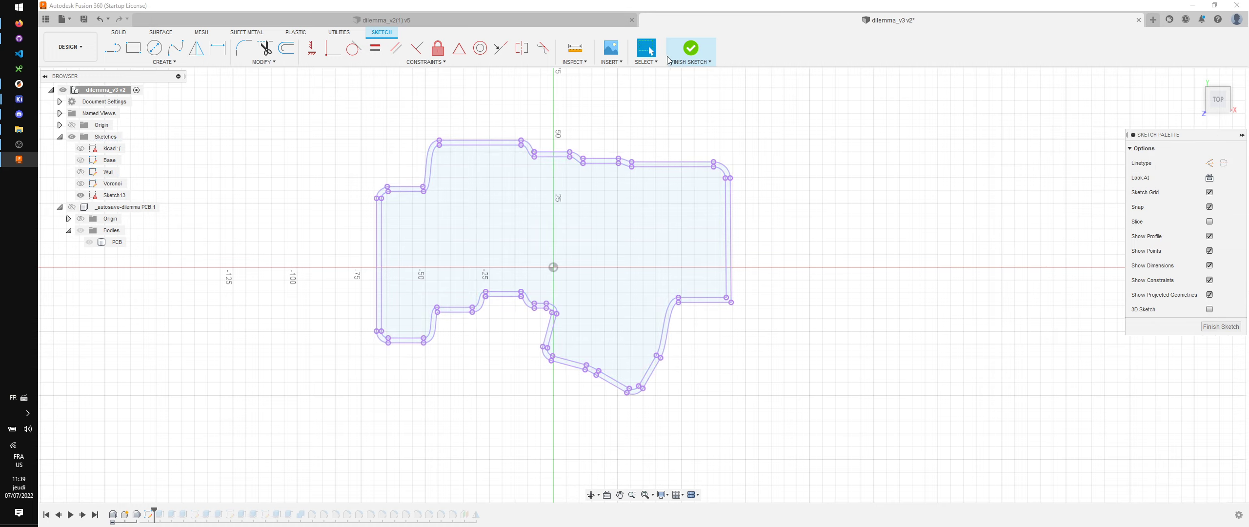
pyautogui.click(690, 48)
# Step: Rename the new sketch as base
pyautogui.keyDown('shift'); pyautogui.moveTo(185, 276); pyautogui.dragTo(228, 234, button='middle'); pyautogui.keyUp('shift')
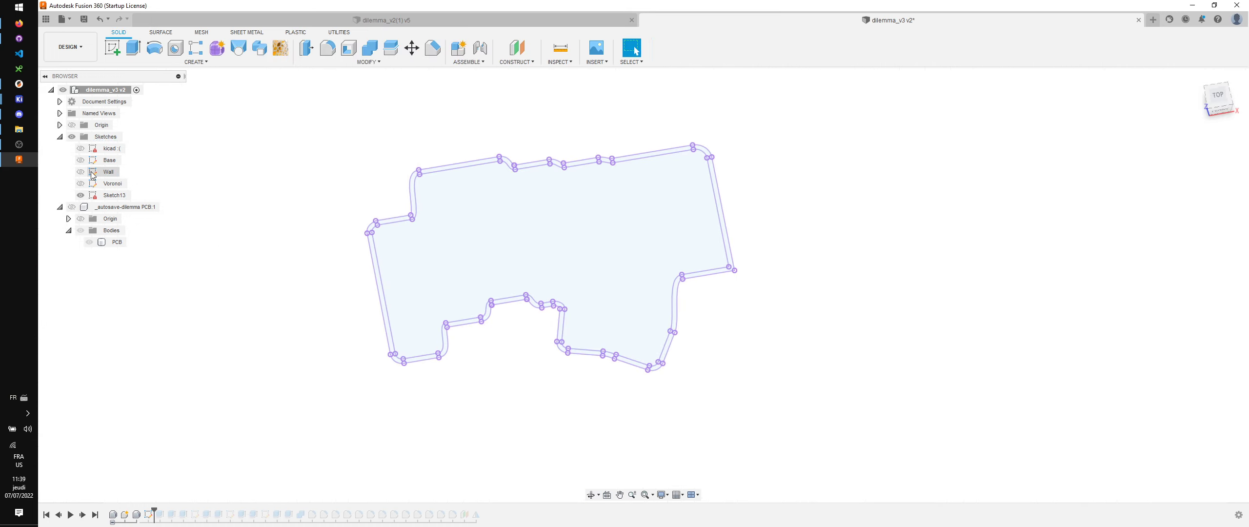
pyautogui.click(108, 172)
pyautogui.click(114, 195)
pyautogui.click(117, 195)
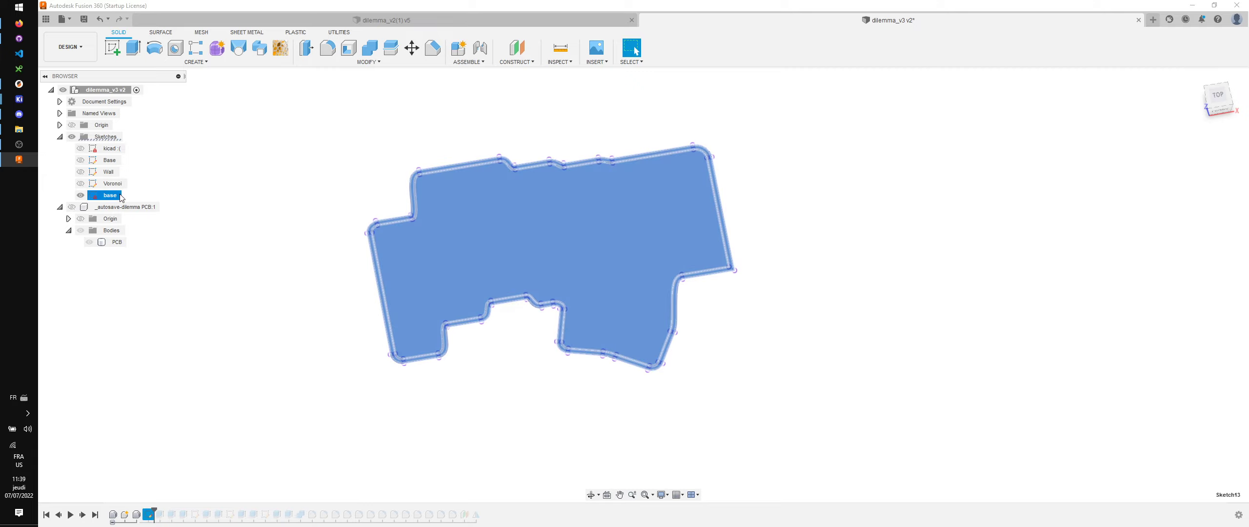
# Step: Delete the old Base and Wall sketches together, keeping the new base sketch
pyautogui.click(189, 183)
pyautogui.click(106, 161)
pyautogui.keyDown('ctrl'); pyautogui.click(101, 174); pyautogui.keyUp('ctrl')
pyautogui.rightClick(100, 175)
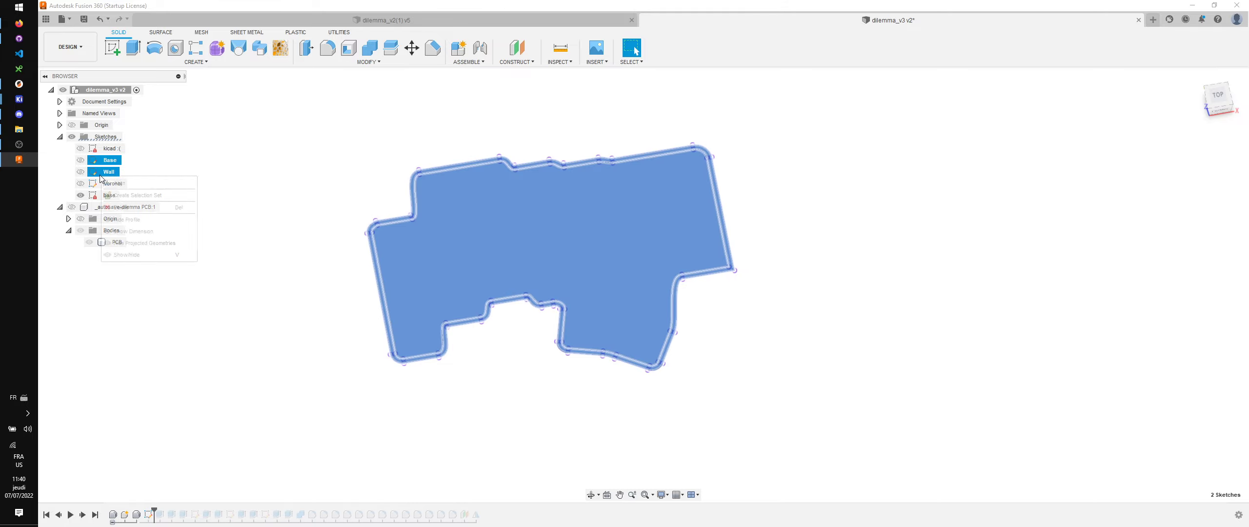
pyautogui.click(142, 207)
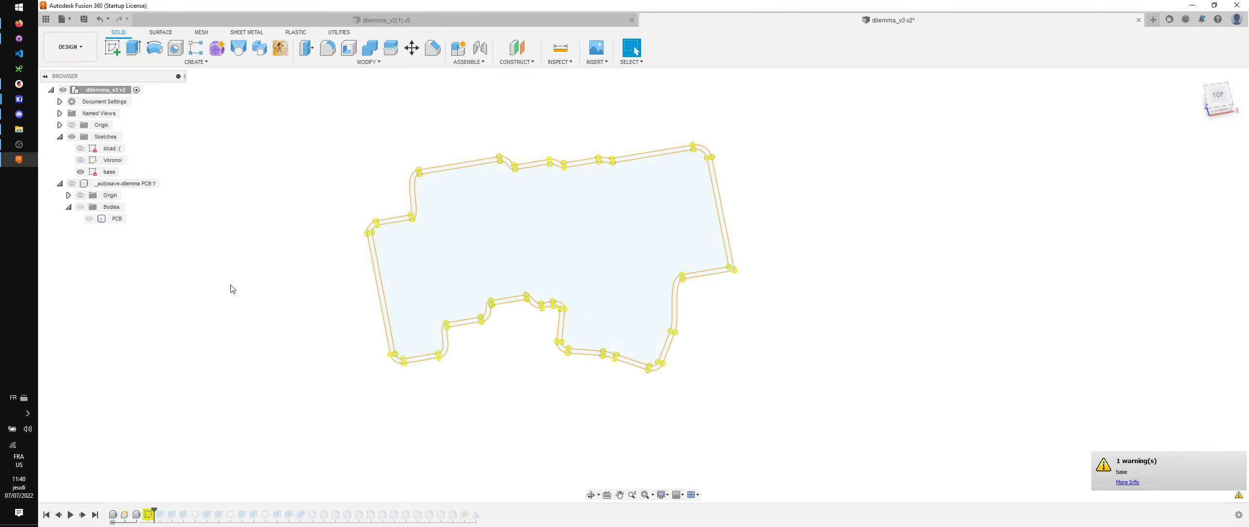
# Step: Reopen the new base sketch for editing and review its warnings
pyautogui.doubleClick(148, 514)
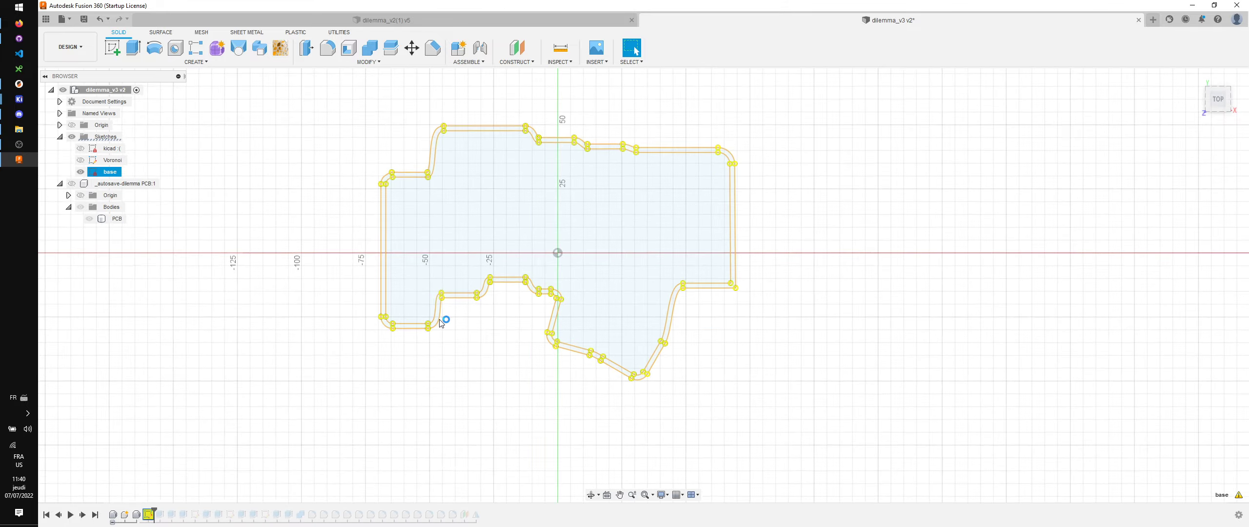
pyautogui.rightClick(150, 510)
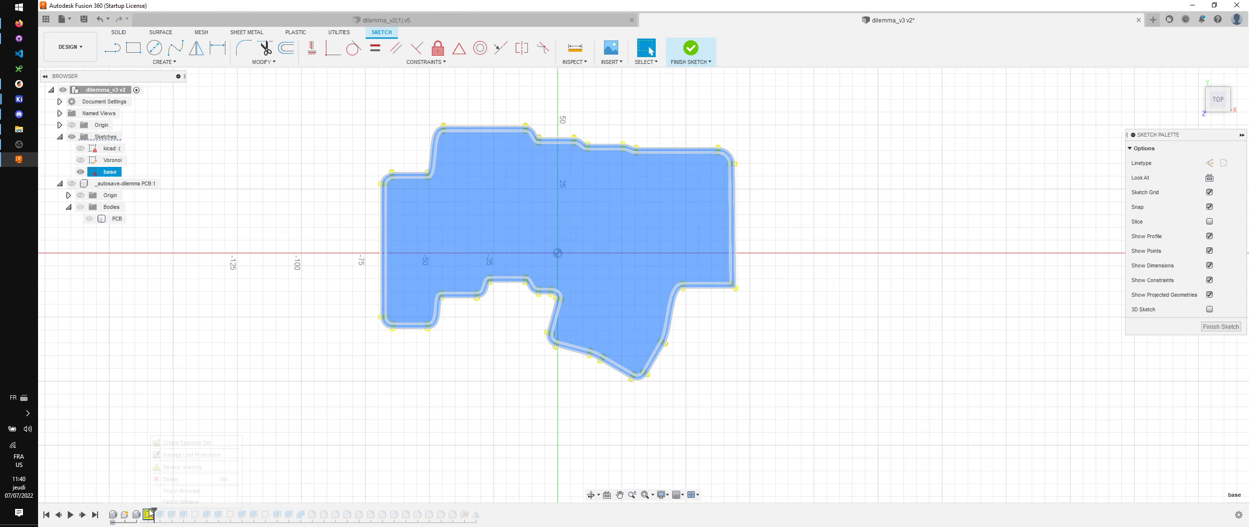
pyautogui.click(191, 473)
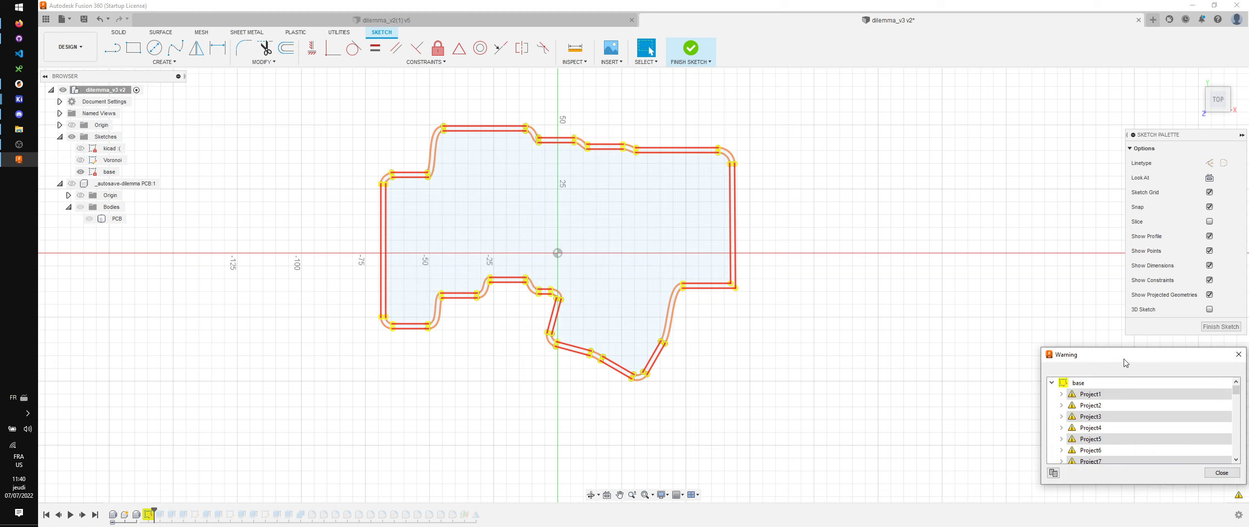
pyautogui.click(1127, 280)
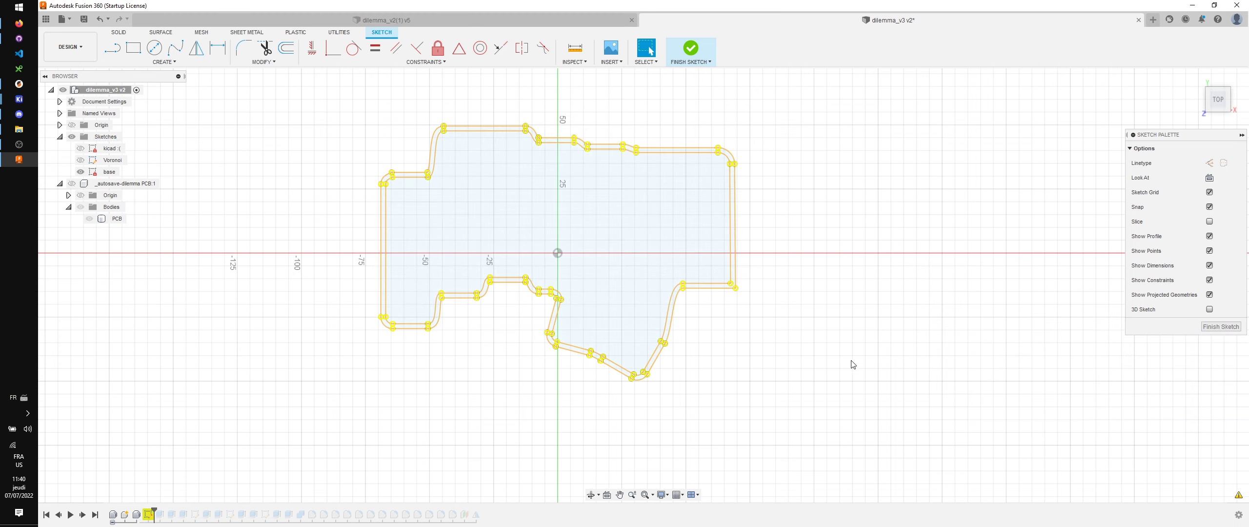
# Step: Break the projection link of all inner and outer outline curves in the base sketch
pyautogui.moveTo(330, 91); pyautogui.dragTo(329, 91)
pyautogui.rightClick(329, 91)
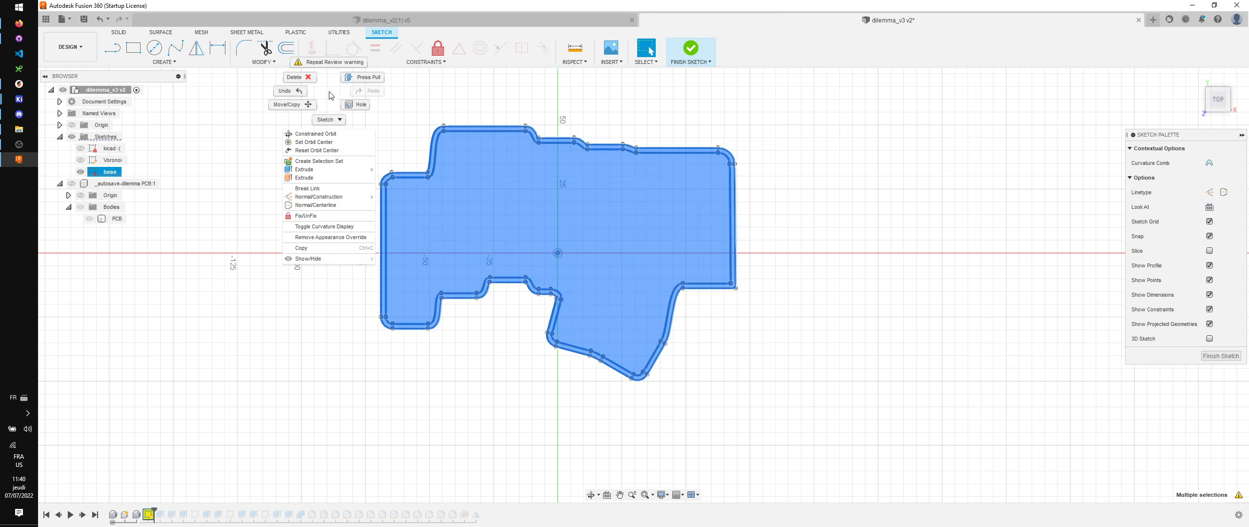
pyautogui.click(354, 188)
pyautogui.press('Escape')
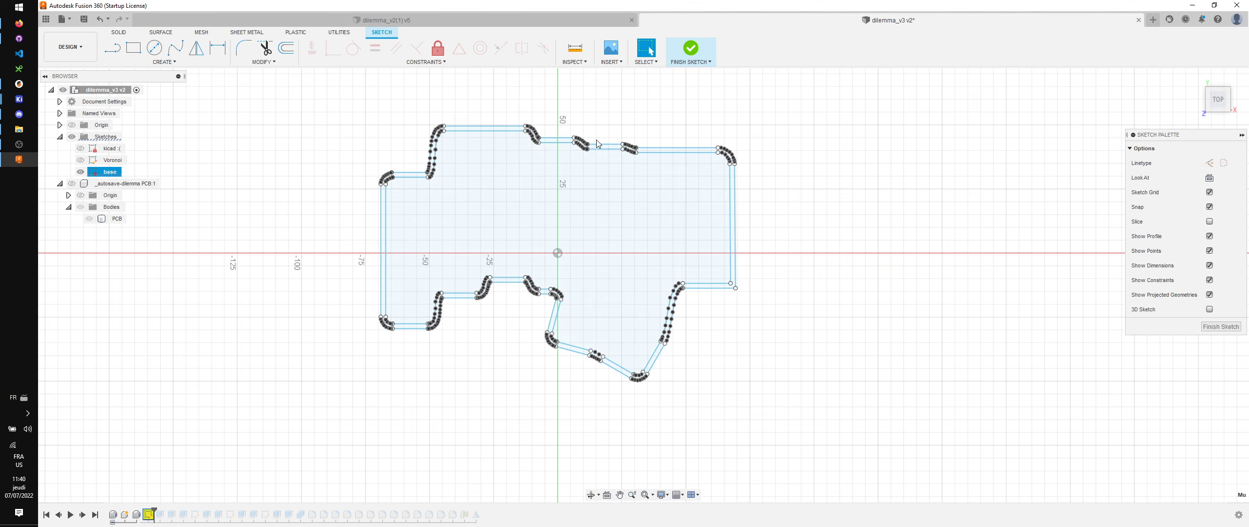
# Step: Finish editing the base sketch
pyautogui.scroll(2, 607, 150)
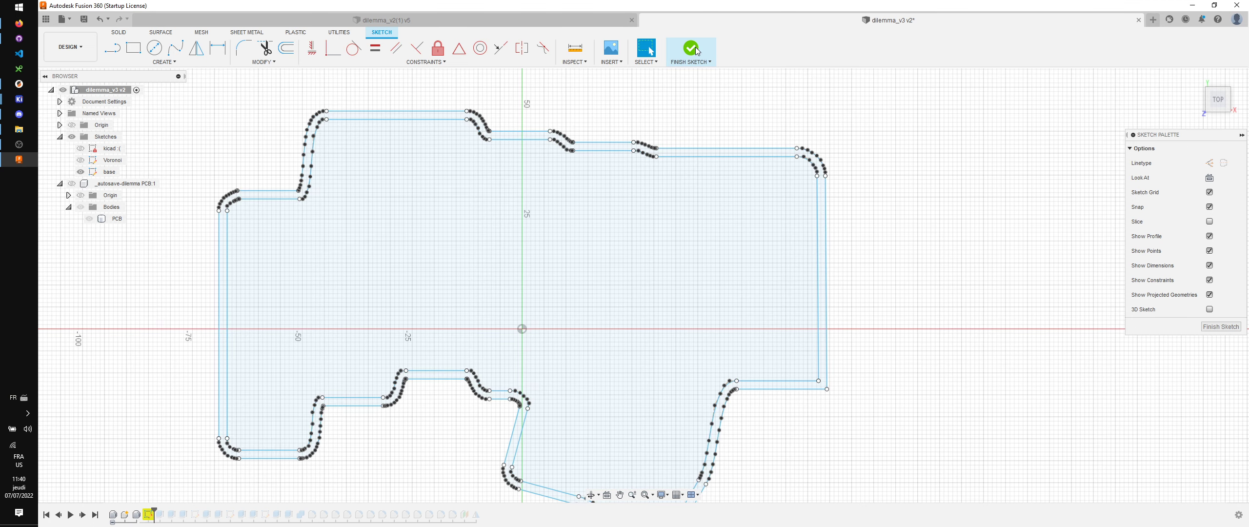
pyautogui.click(690, 49)
pyautogui.scroll(-3, 315, 475)
pyautogui.keyDown('shift'); pyautogui.moveTo(403, 429); pyautogui.dragTo(351, 401, button='middle'); pyautogui.keyUp('shift')
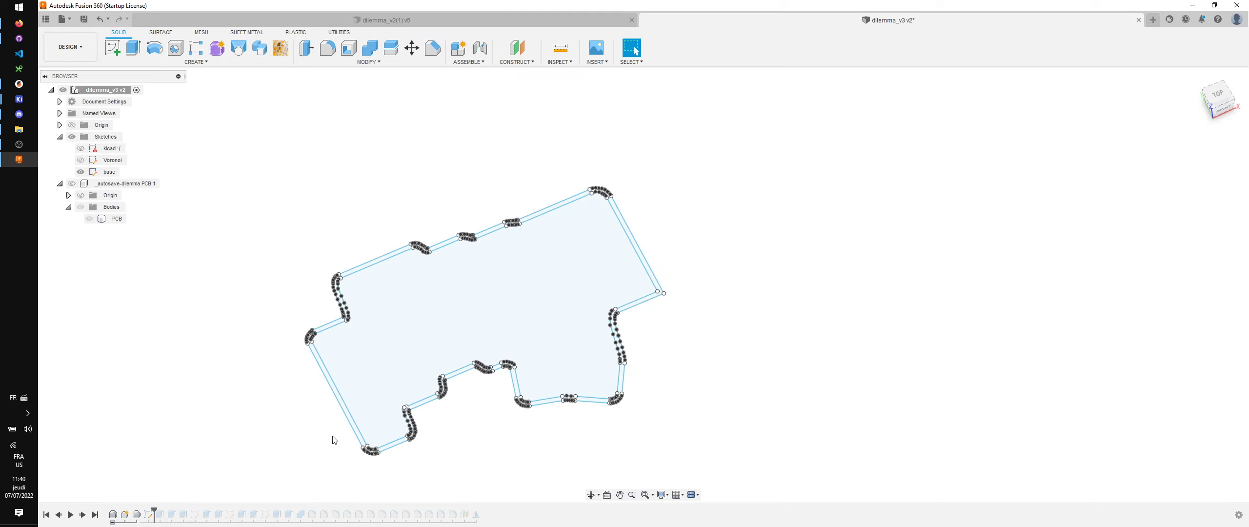
# Step: Roll the history forward past Extrude1 and add the ring between the outlines to its profiles, extending the base plate to the outer outline
pyautogui.scroll(2, 333, 437)
pyautogui.moveTo(155, 509); pyautogui.dragTo(166, 509)
pyautogui.doubleClick(160, 514)
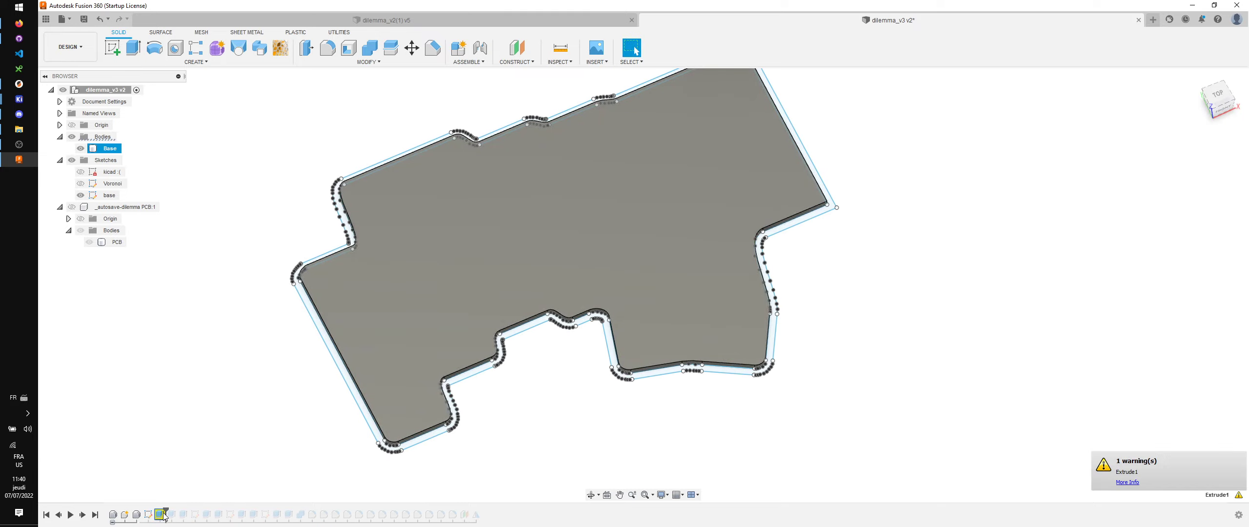
pyautogui.click(352, 273)
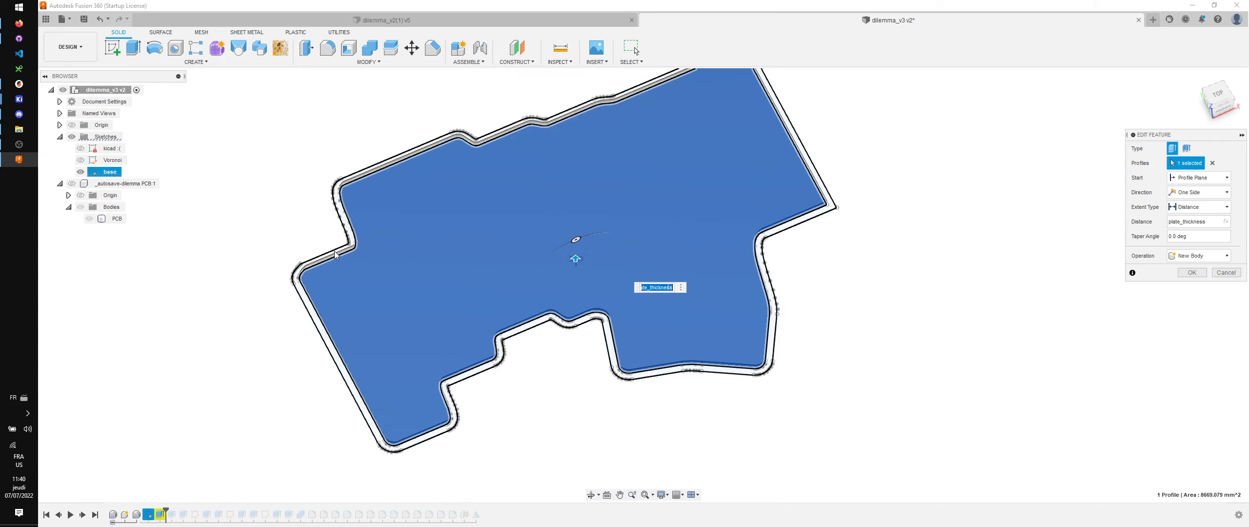
pyautogui.press('Return')
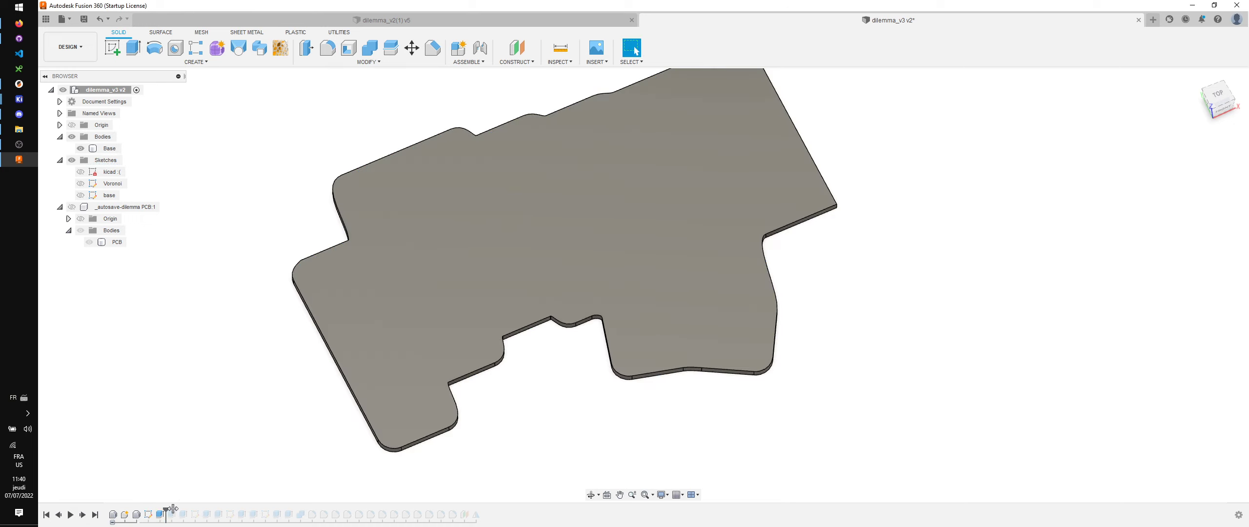
# Step: Roll the history forward past the Voronoi cut and the wall extrusion, then reselect the base sketch's outline ring as the wall's missing profile
pyautogui.moveTo(173, 509); pyautogui.dragTo(178, 508)
pyautogui.doubleClick(172, 515)
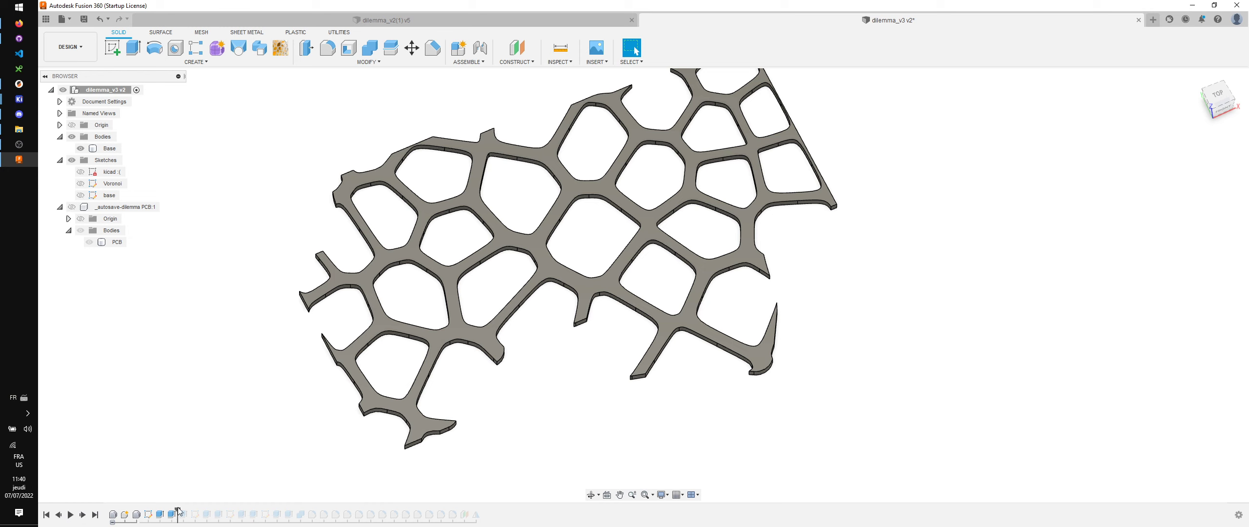
pyautogui.doubleClick(184, 513)
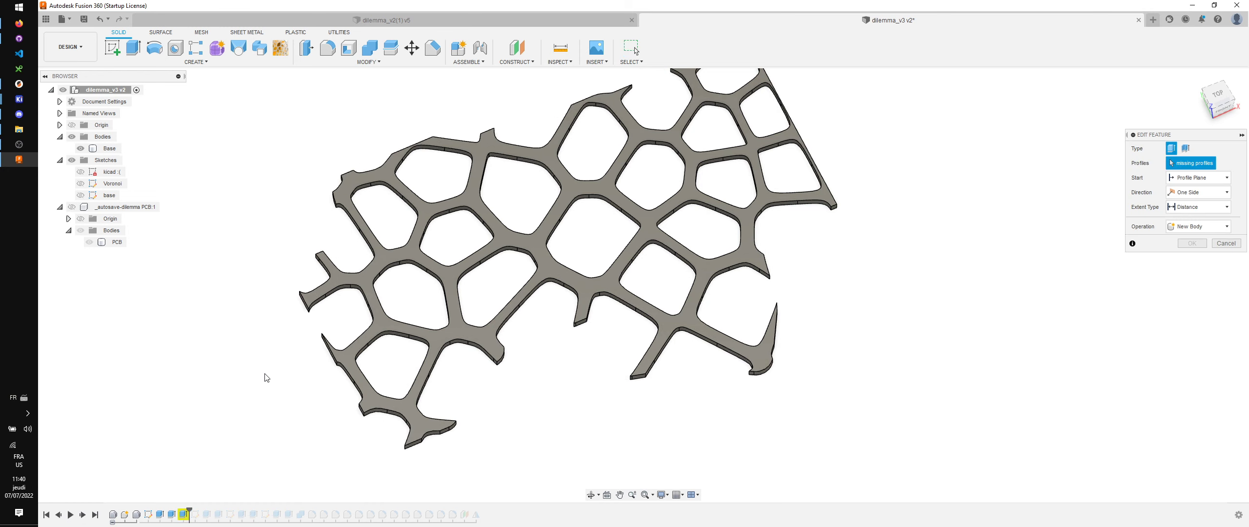
pyautogui.click(80, 195)
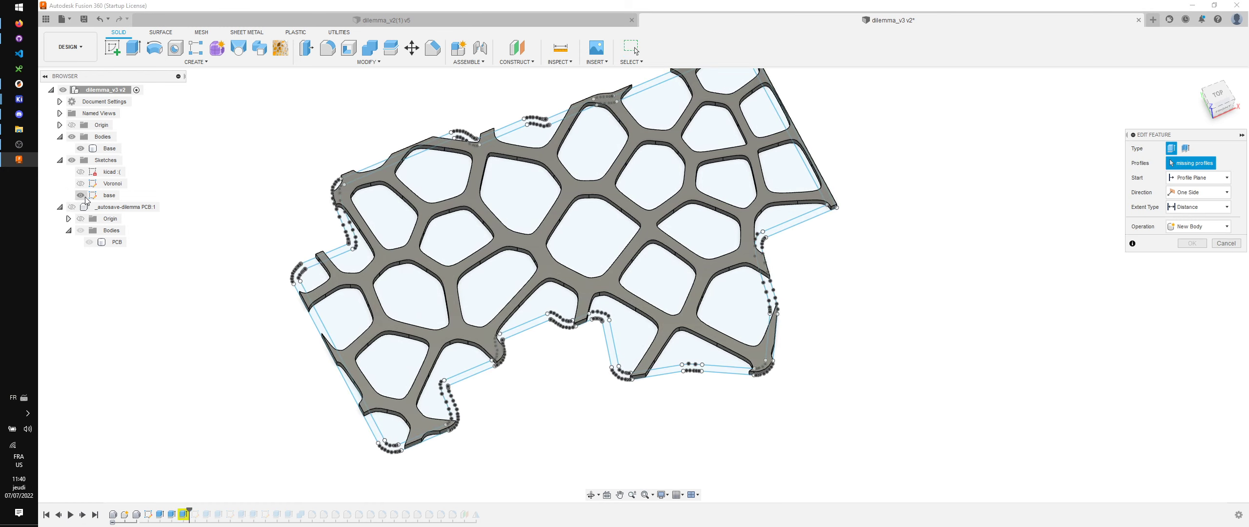
pyautogui.click(315, 263)
pyautogui.press('Return')
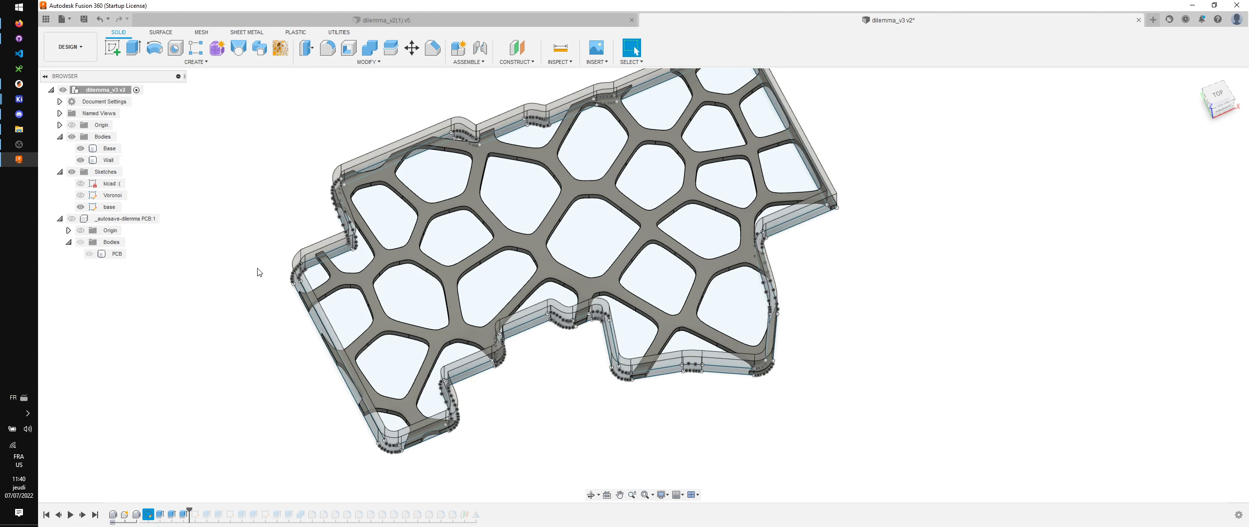
pyautogui.keyDown('shift'); pyautogui.moveTo(209, 313); pyautogui.dragTo(225, 283, button='middle'); pyautogui.keyUp('shift')
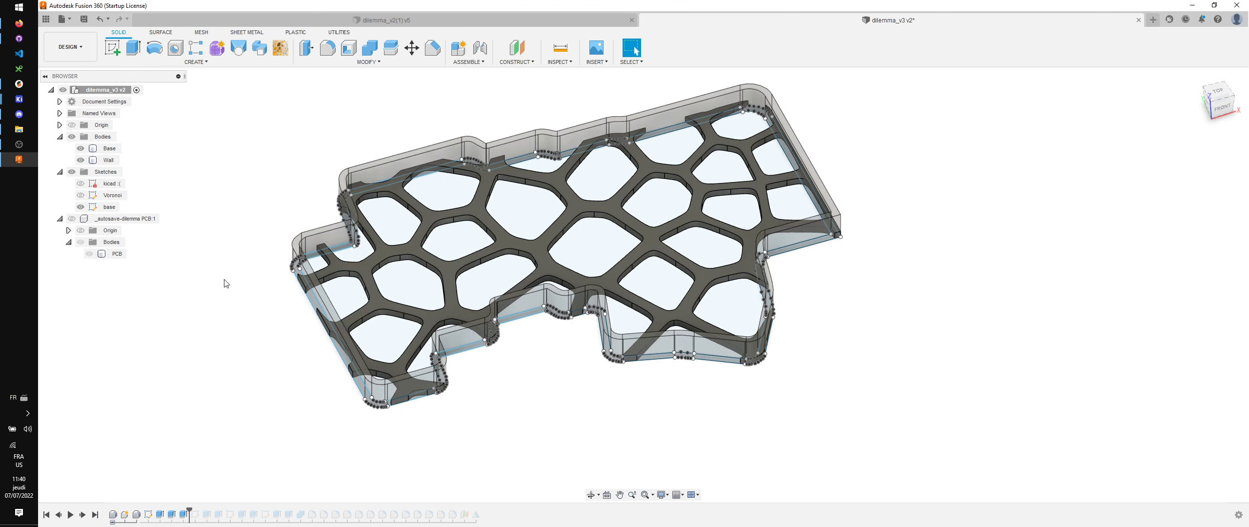
# Step: Roll the history forward past the Support sketch, show that sketch and hide the base sketch
pyautogui.click(81, 196)
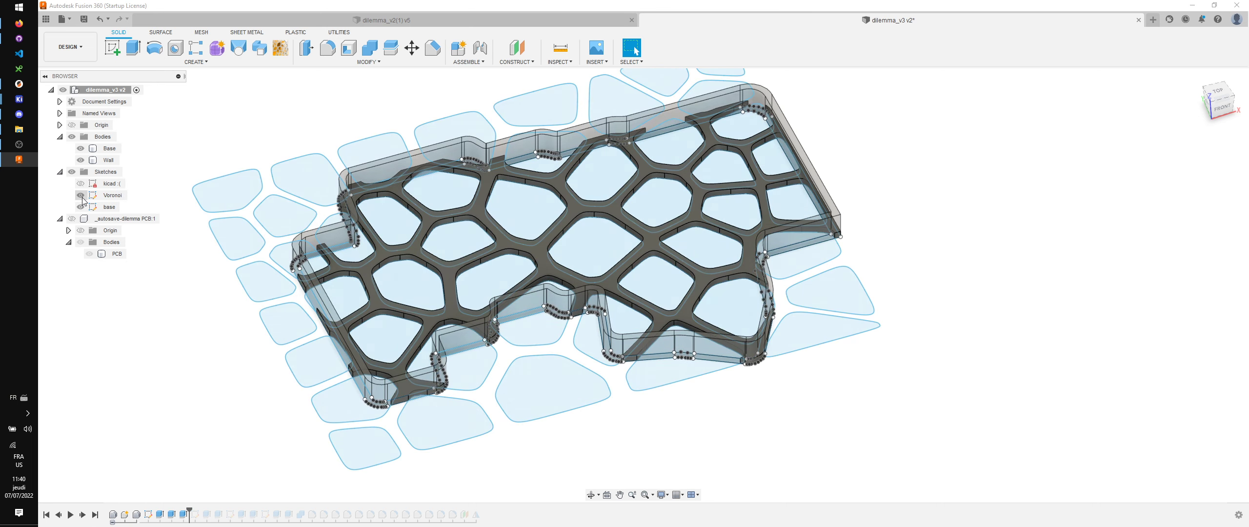
pyautogui.click(82, 196)
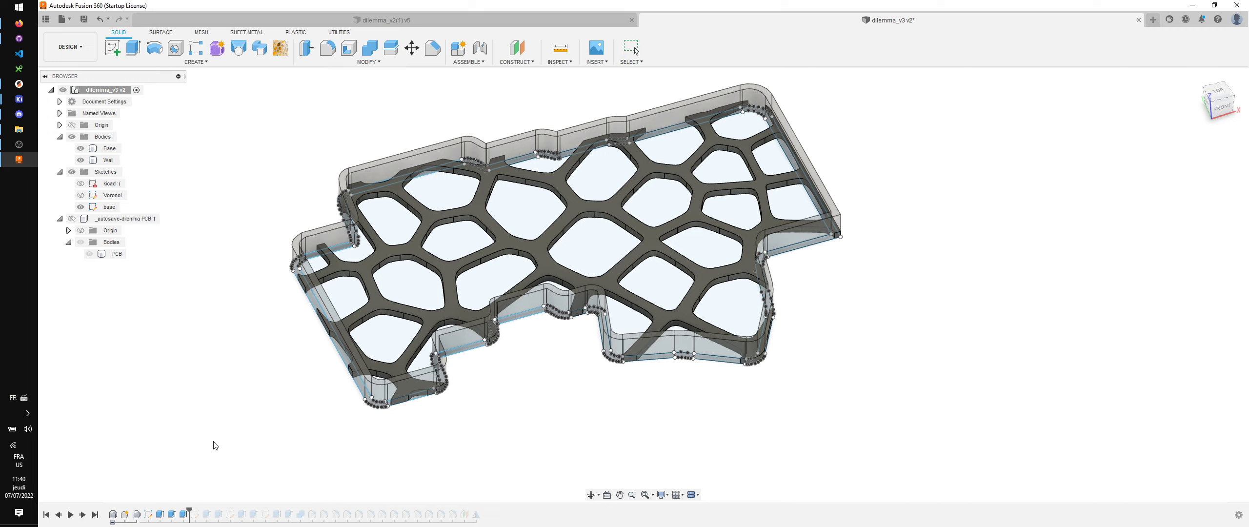
pyautogui.moveTo(198, 505); pyautogui.dragTo(201, 508)
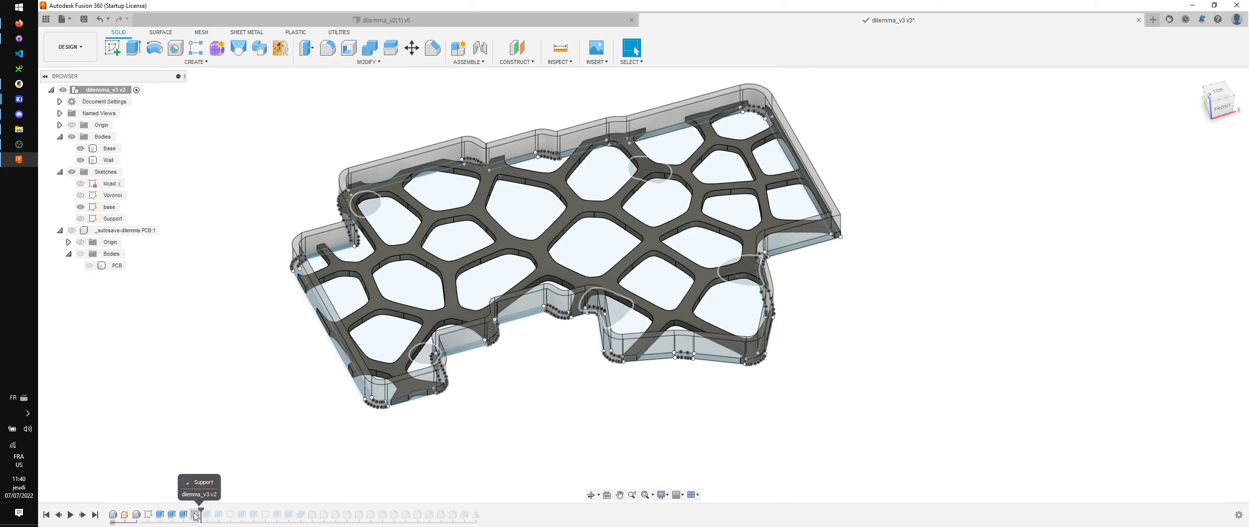
pyautogui.click(81, 219)
pyautogui.click(81, 207)
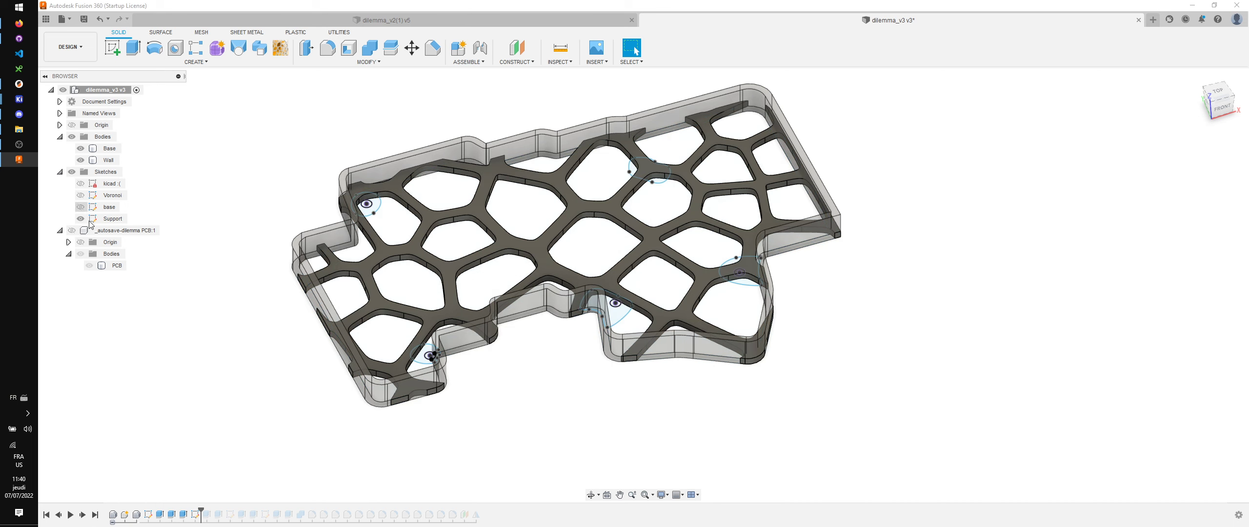
# Step: Roll the history forward past the support extrusions and examine the screw support posts against the wall and base
pyautogui.scroll(1, 255, 400)
pyautogui.moveTo(254, 395)
pyautogui.keyDown('shift'); pyautogui.mouseDown(button='middle')
pyautogui.moveTo(262, 407)
pyautogui.moveTo(265, 383)
pyautogui.mouseUp(button='middle'); pyautogui.keyUp('shift')
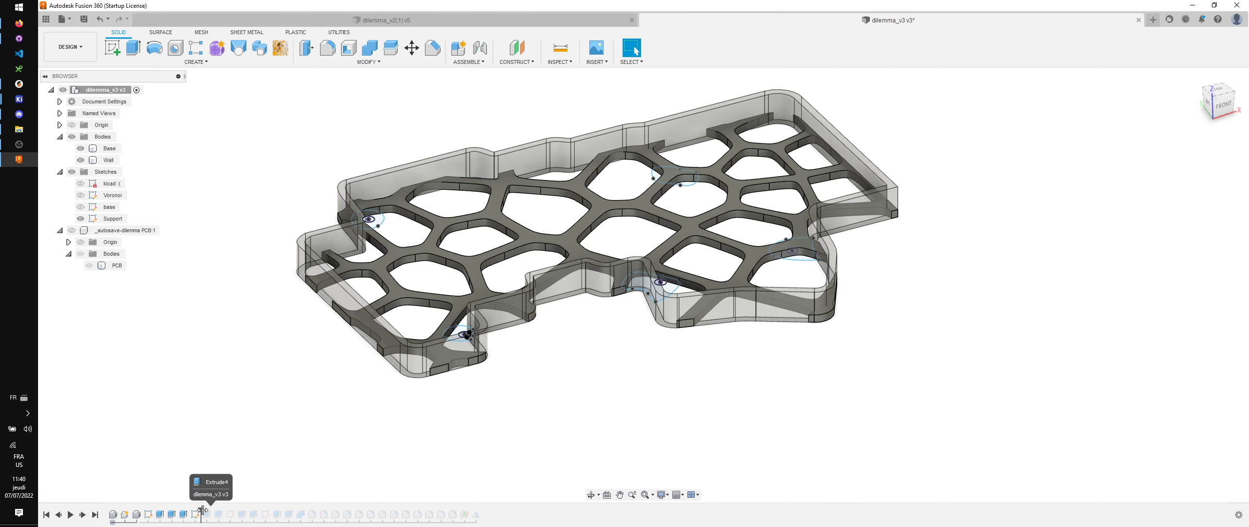
pyautogui.moveTo(198, 509); pyautogui.dragTo(218, 508)
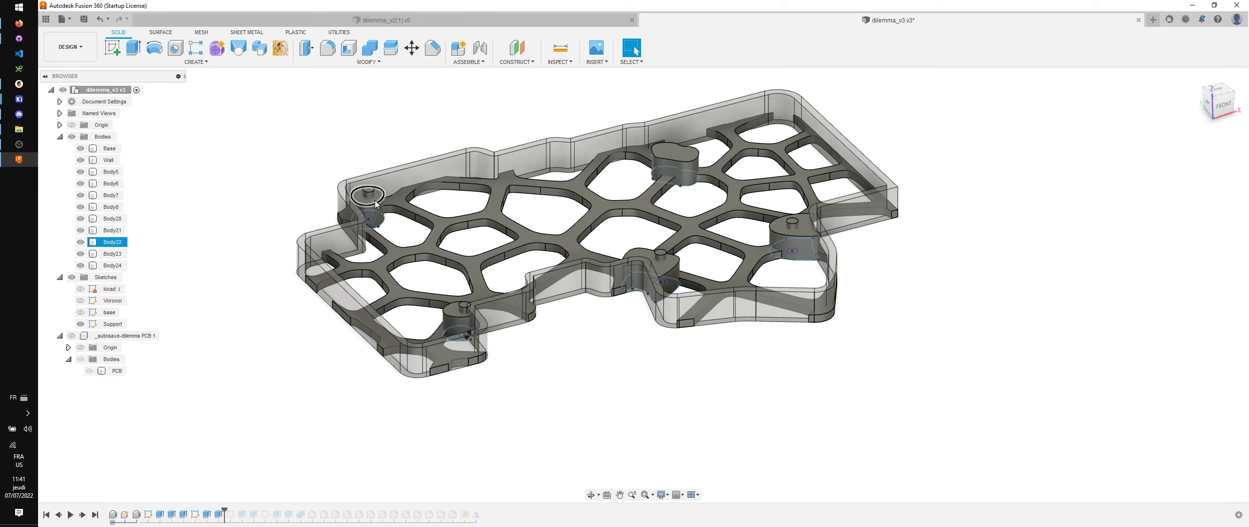
pyautogui.scroll(2, 370, 198)
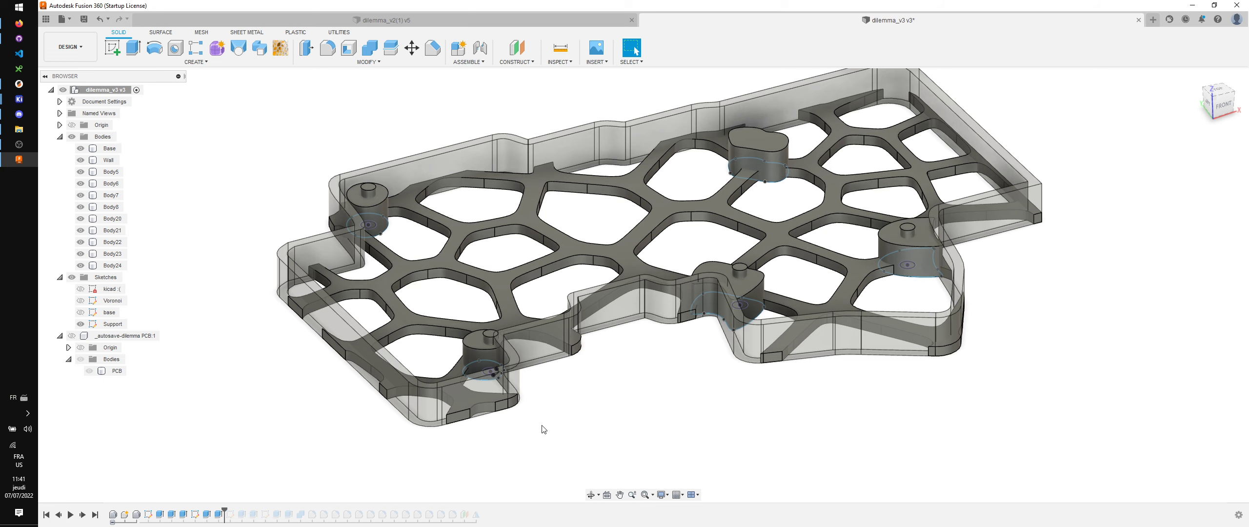
pyautogui.keyDown('shift'); pyautogui.moveTo(543, 429); pyautogui.dragTo(522, 418, button='middle'); pyautogui.keyUp('shift')
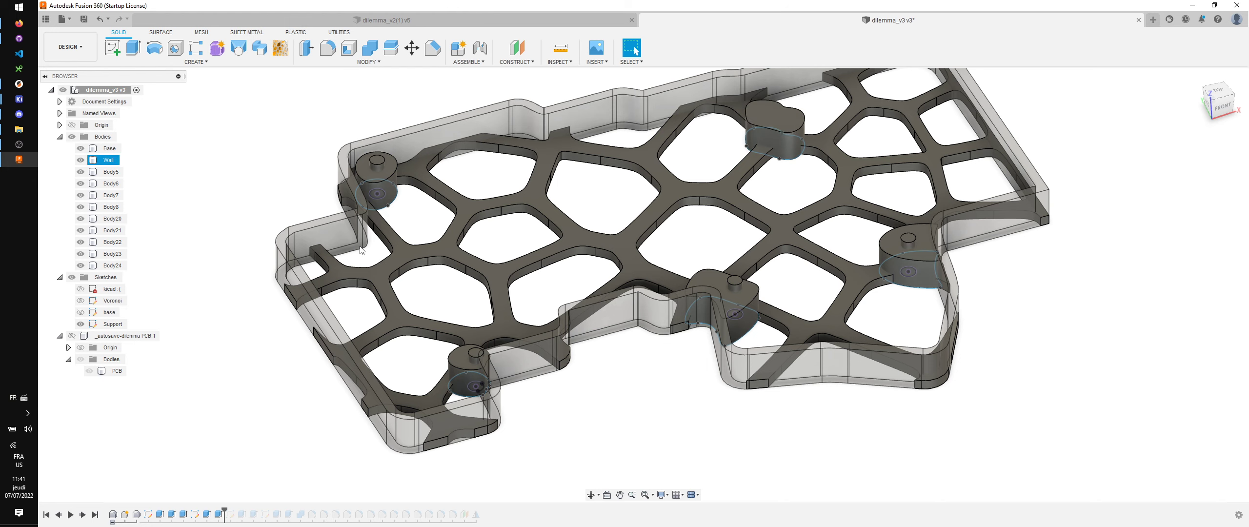
pyautogui.moveTo(414, 237); pyautogui.dragTo(360, 291, button='middle')
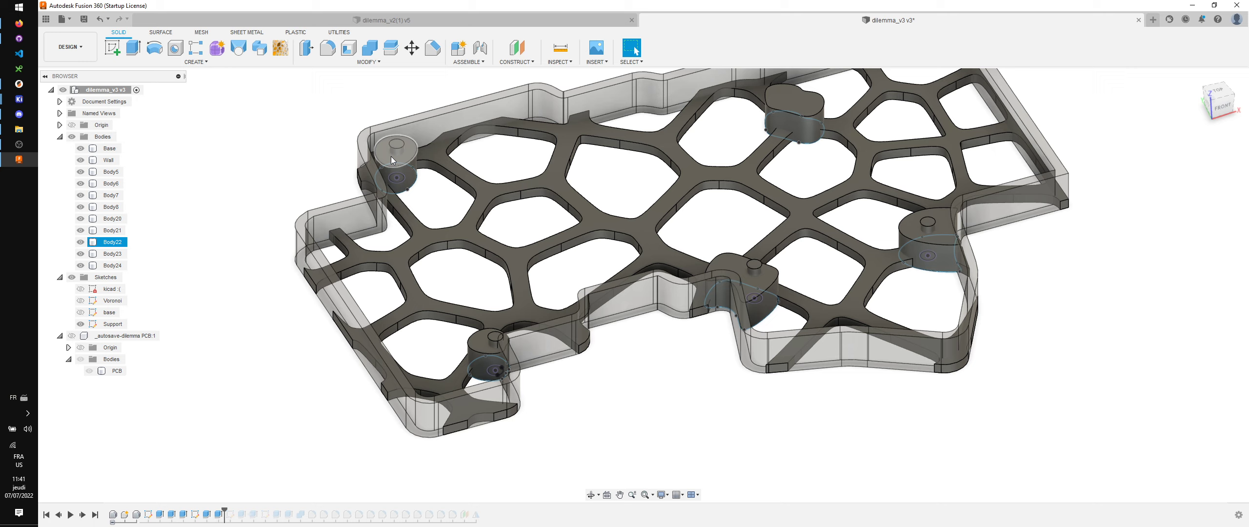
pyautogui.click(219, 399)
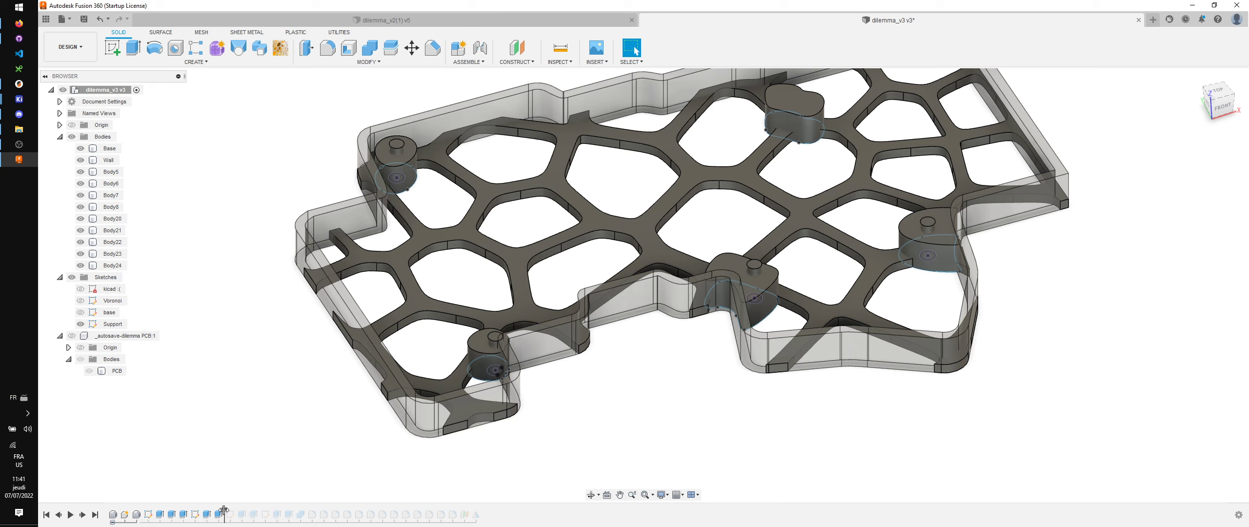
# Step: Roll the history back to just after the Support sketch and rename that sketch as screw inserts
pyautogui.moveTo(198, 510); pyautogui.dragTo(201, 511)
pyautogui.click(116, 220)
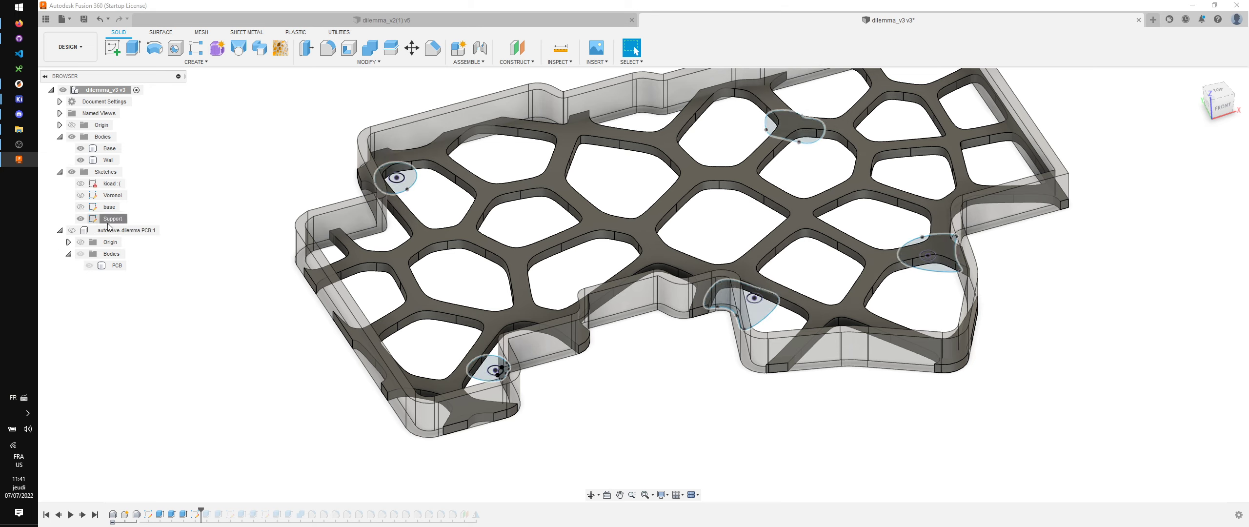
pyautogui.click(115, 219)
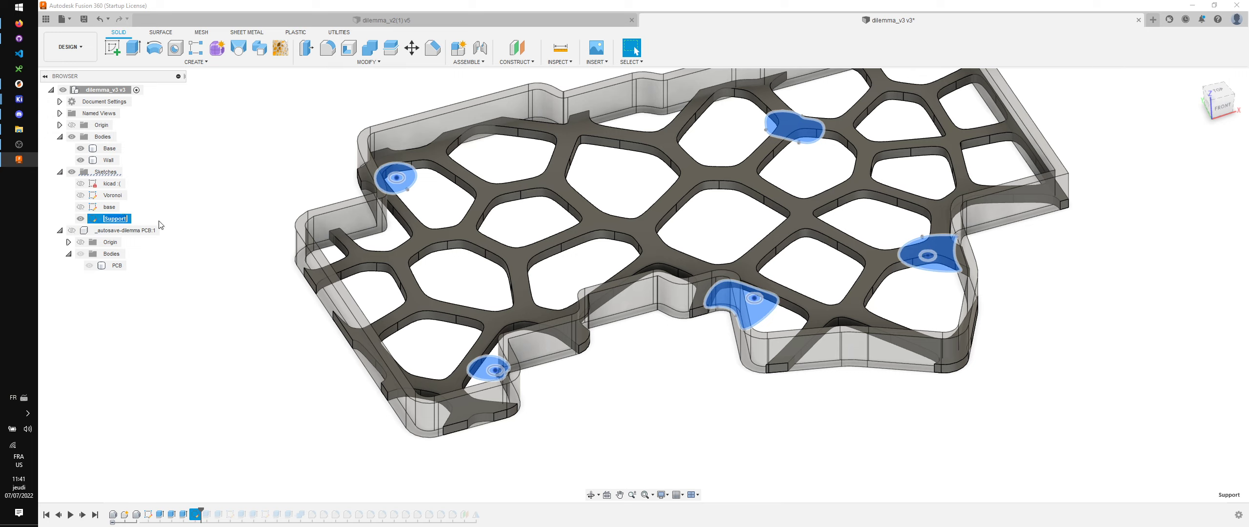
pyautogui.write('screw inserts')
pyautogui.press('Return')
# Step: Open the screw inserts sketch for editing and hide all case bodies
pyautogui.doubleClick(107, 219)
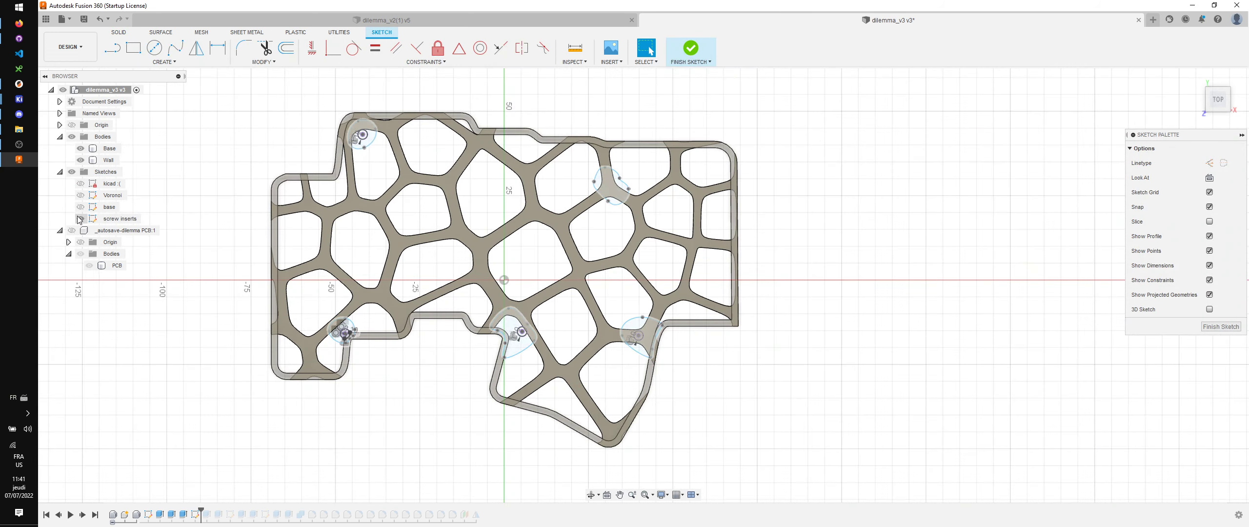
pyautogui.click(72, 137)
pyautogui.scroll(2, 341, 156)
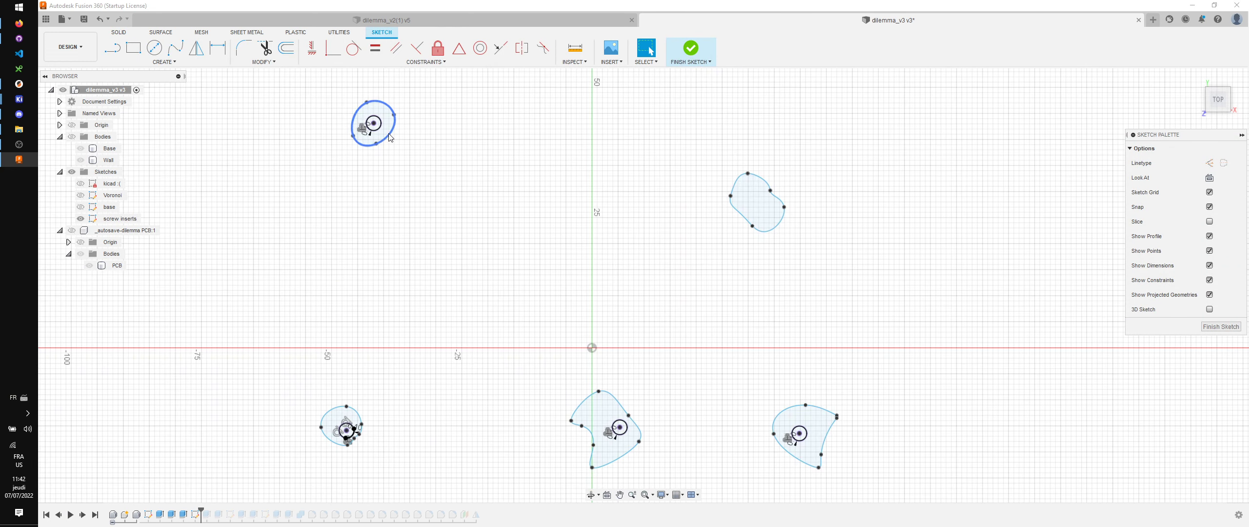
# Step: Delete the five freeform spline outlines of the supports, keeping the screw insert circles
pyautogui.doubleClick(388, 134)
pyautogui.press('Delete')
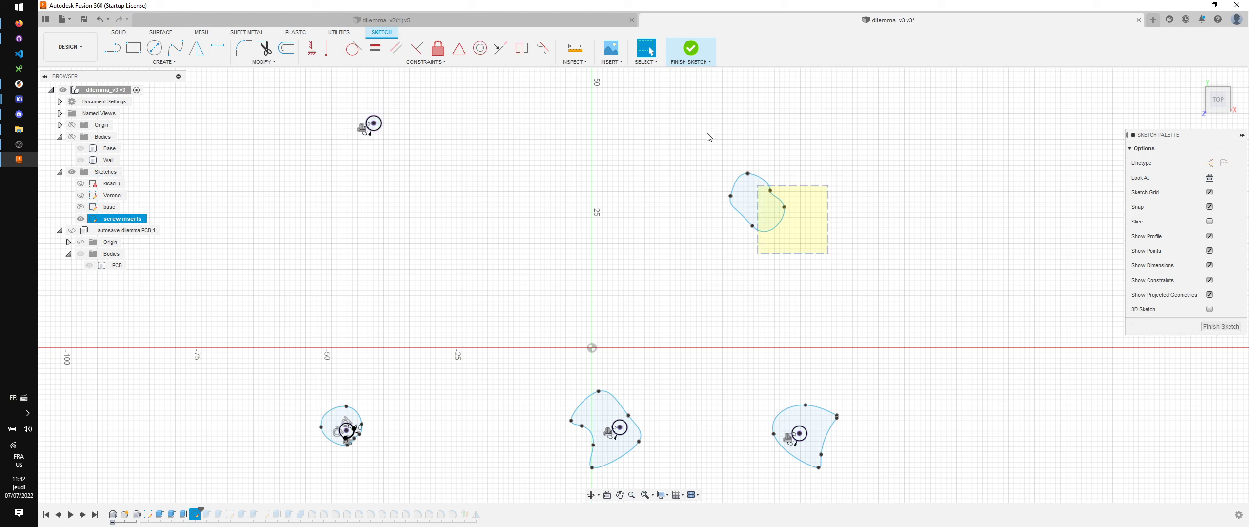
pyautogui.moveTo(709, 137); pyautogui.dragTo(703, 131)
pyautogui.press('Delete')
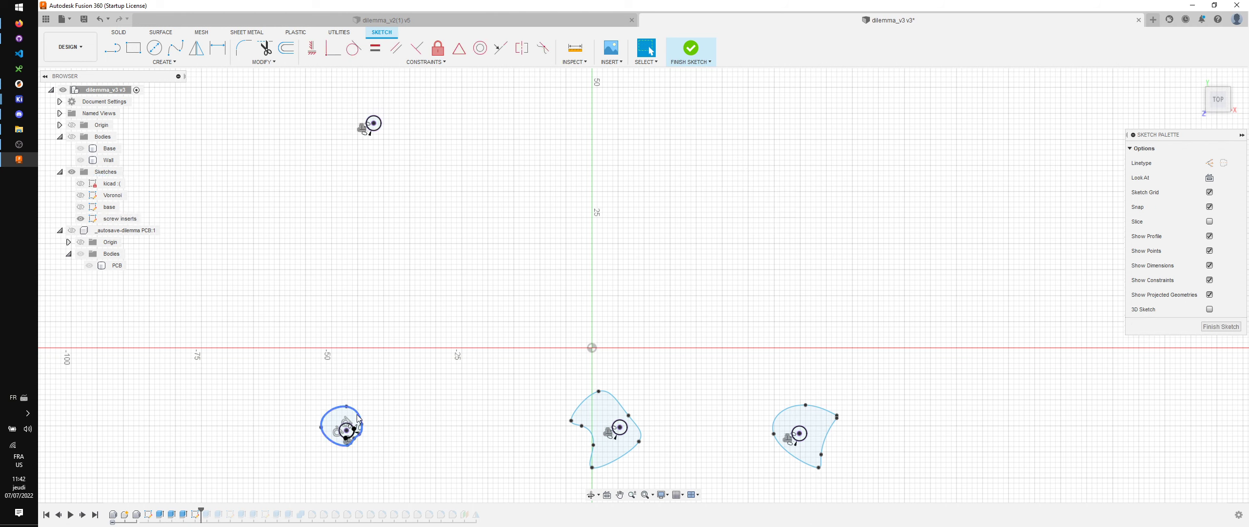
pyautogui.click(357, 418)
pyautogui.press('Delete')
pyautogui.click(620, 403)
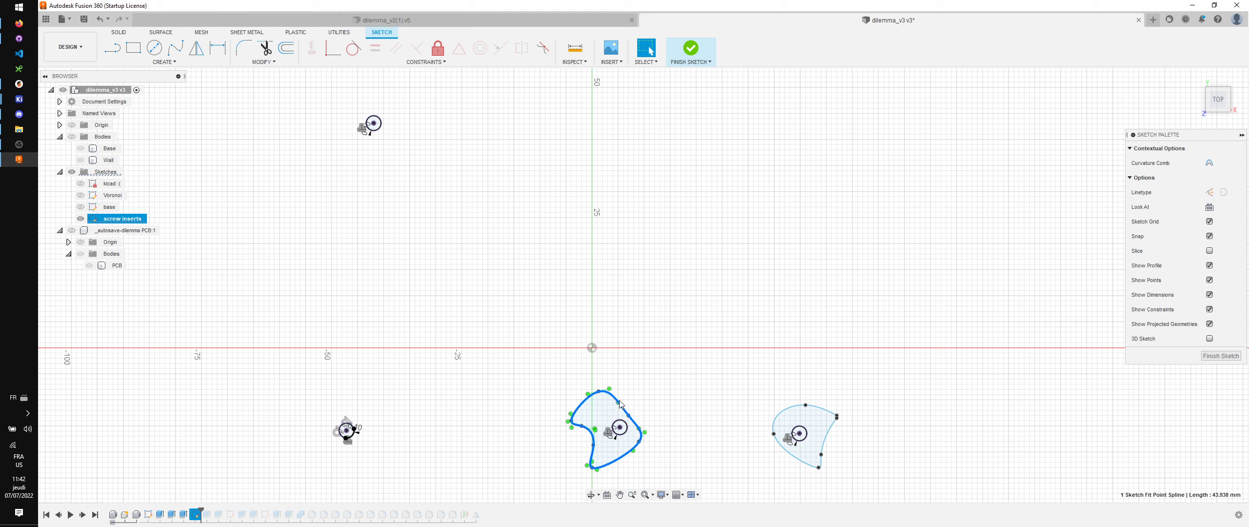
pyautogui.press('Delete')
pyautogui.click(828, 436)
pyautogui.press('Delete')
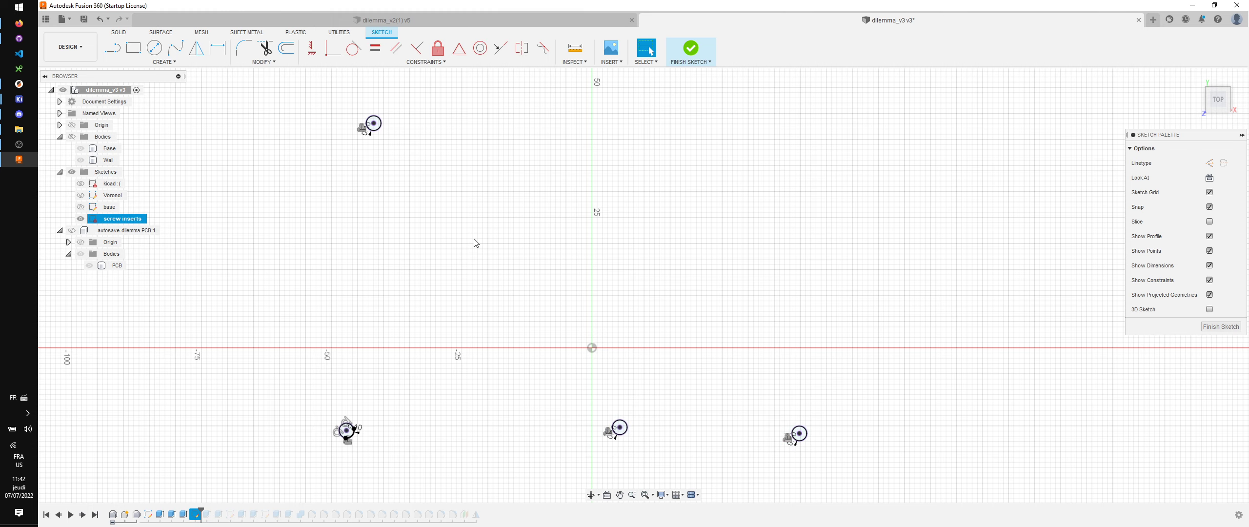
# Step: Delete the leftover arcs at the lower-left screw insert circle and show the Wall body for reference
pyautogui.scroll(8, 475, 243)
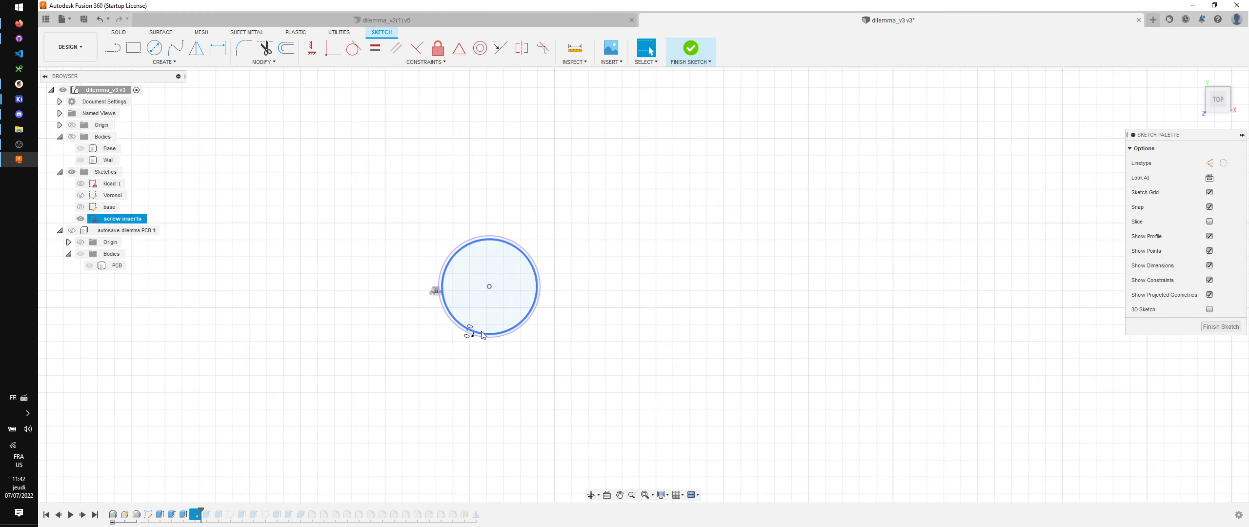
pyautogui.scroll(-6, 341, 265)
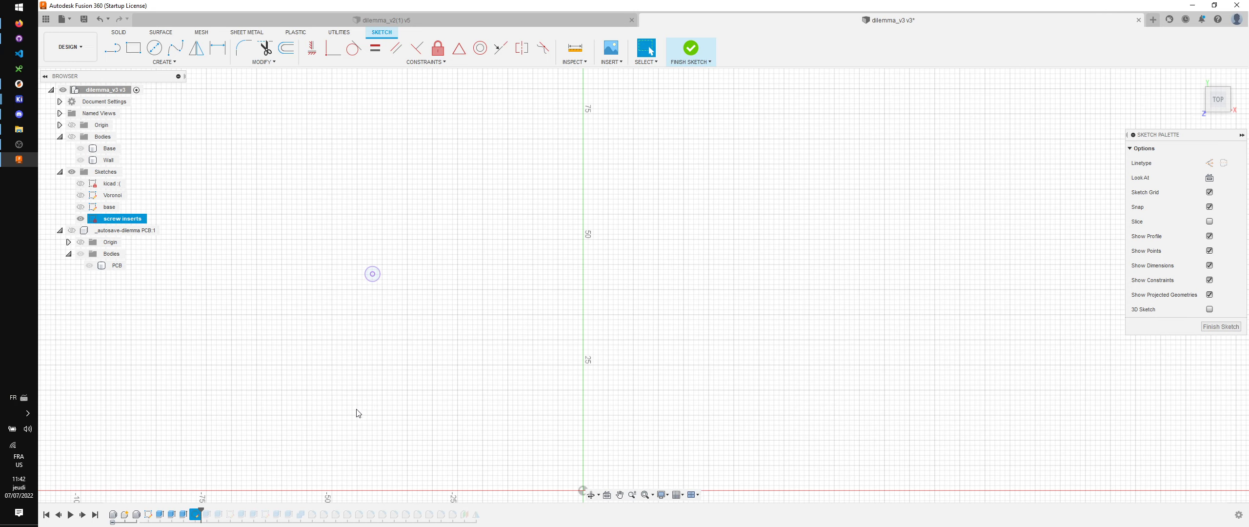
pyautogui.scroll(4, 418, 341)
pyautogui.scroll(5, 429, 374)
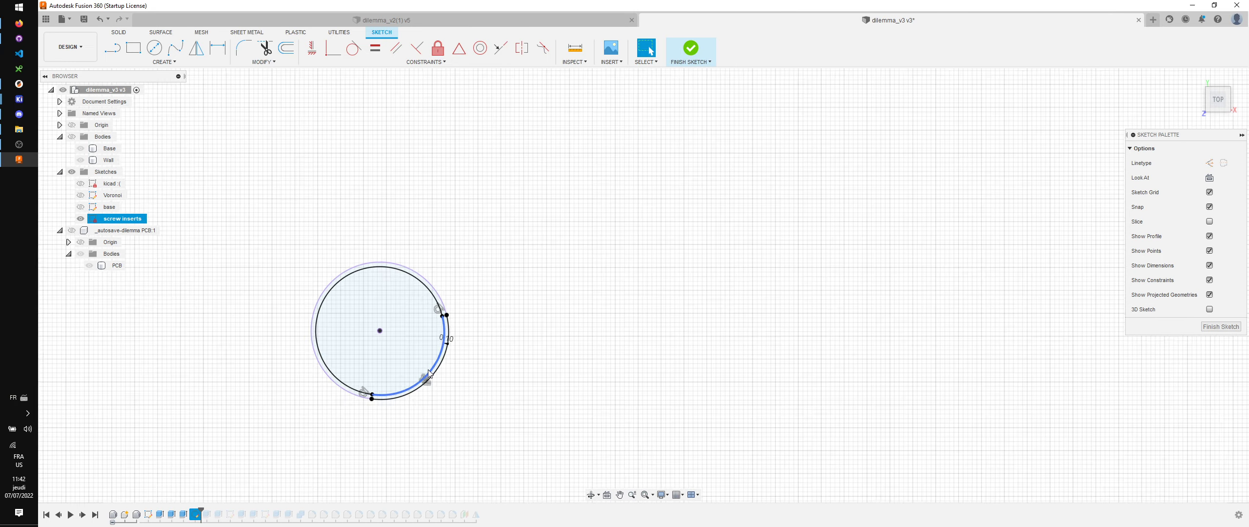
pyautogui.scroll(-3, 503, 277)
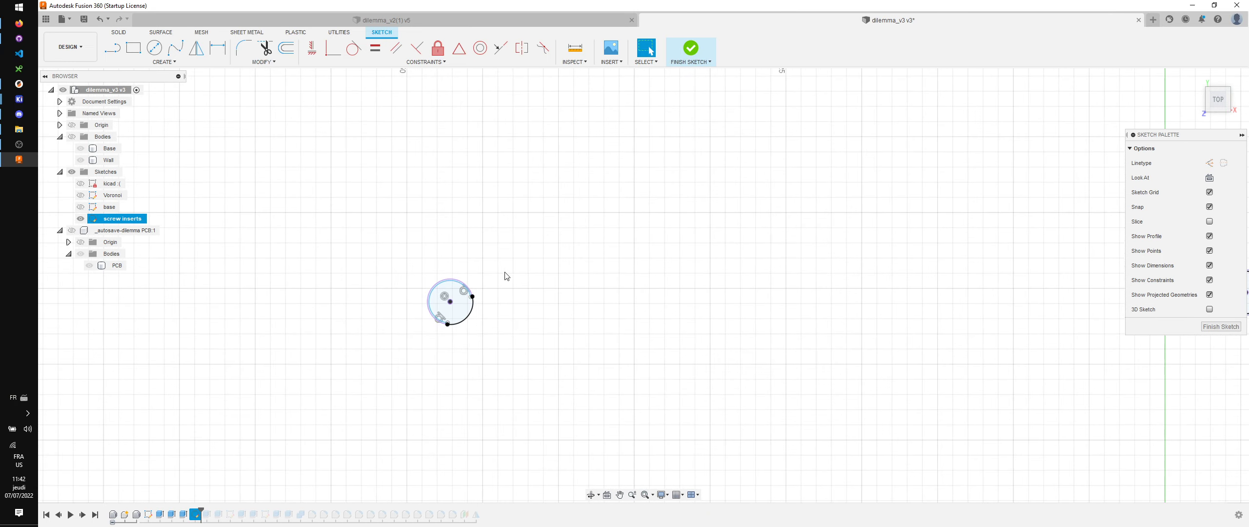
pyautogui.scroll(3, 506, 276)
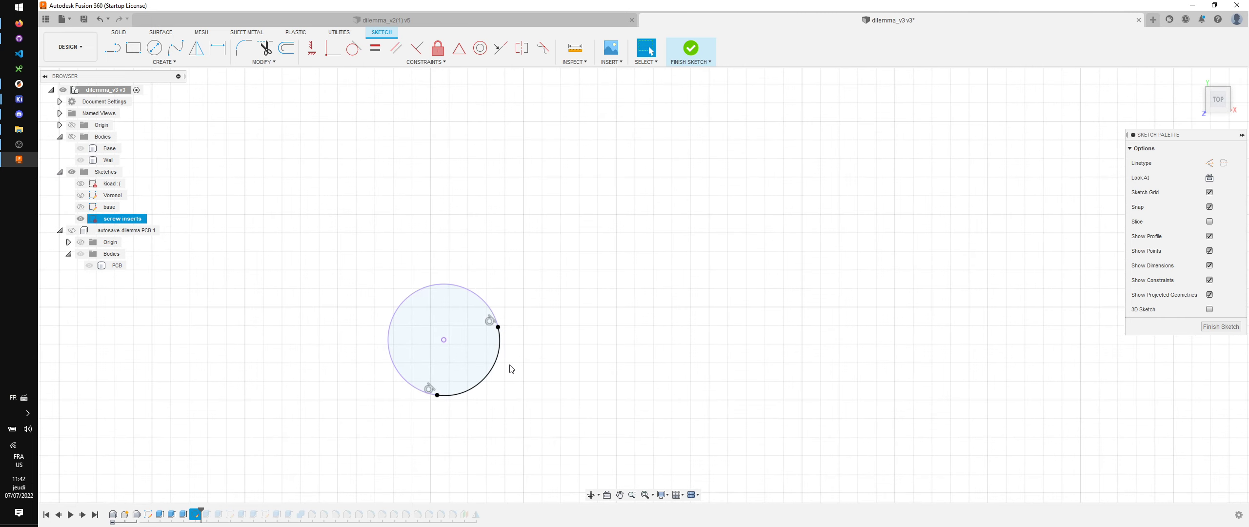
pyautogui.click(495, 363)
pyautogui.press('Delete')
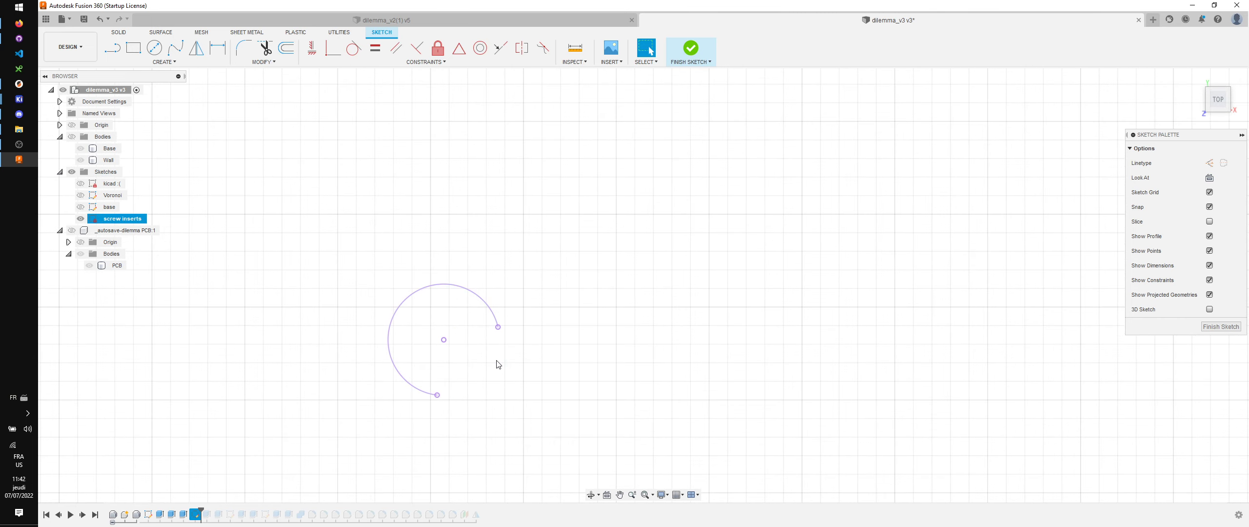
pyautogui.click(81, 160)
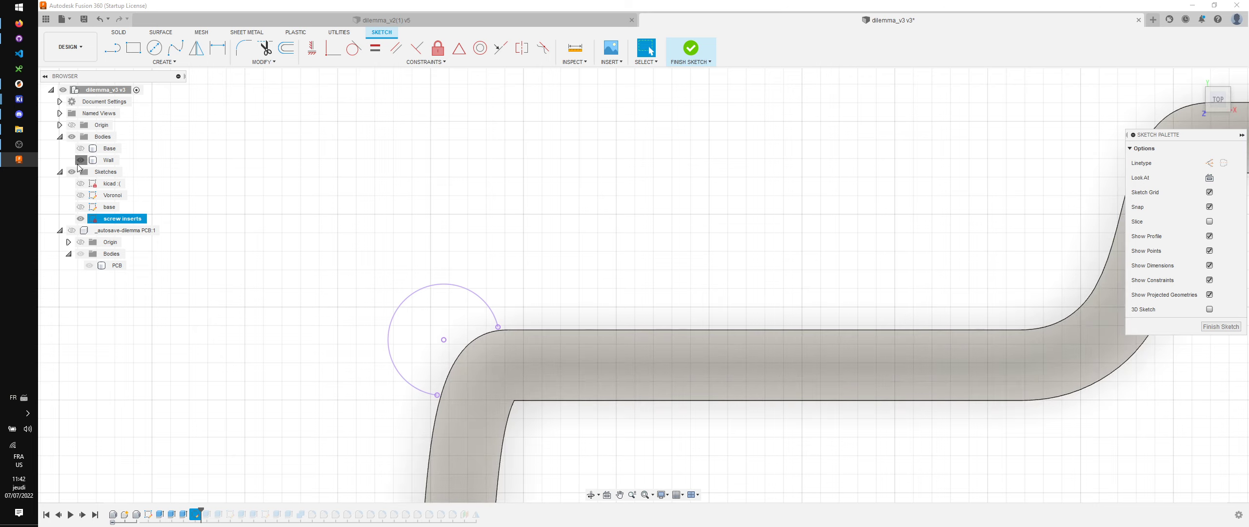
# Step: Hide the Wall body and show the PCB as reference for the screw inserts sketch
pyautogui.click(80, 162)
pyautogui.click(80, 183)
pyautogui.click(81, 184)
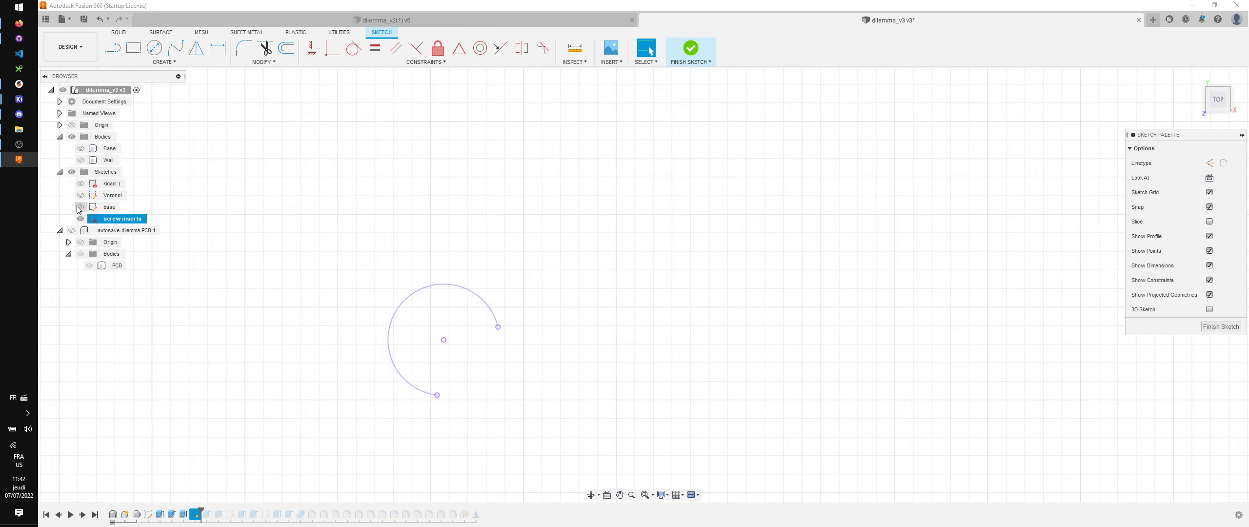
pyautogui.click(71, 230)
pyautogui.scroll(-3, 329, 305)
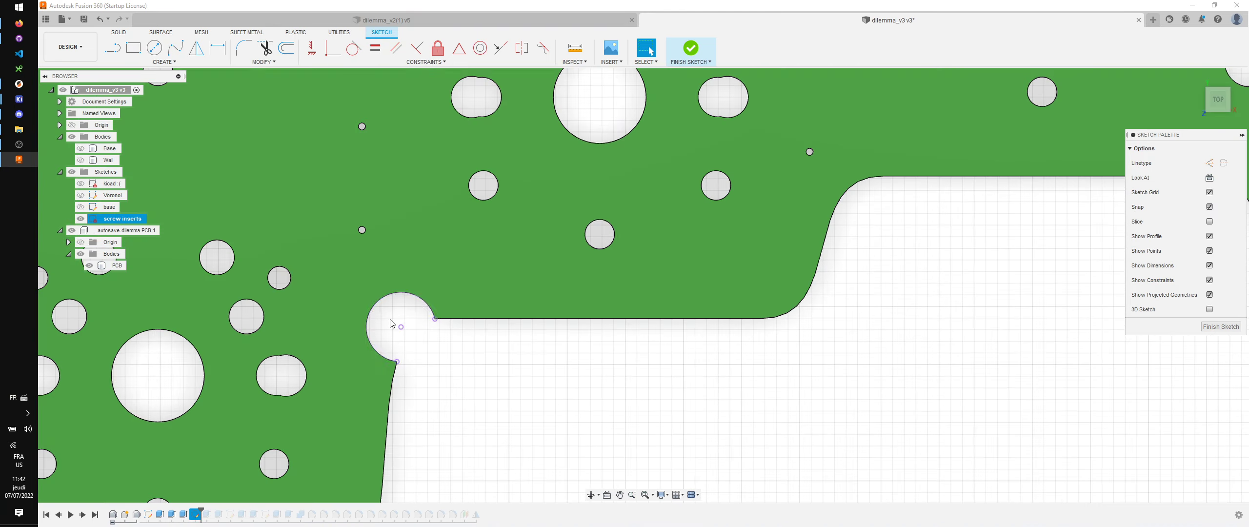
pyautogui.scroll(-4, 393, 288)
pyautogui.moveTo(742, 306); pyautogui.dragTo(566, 257, button='middle')
pyautogui.scroll(6, 696, 269)
pyautogui.press('Escape')
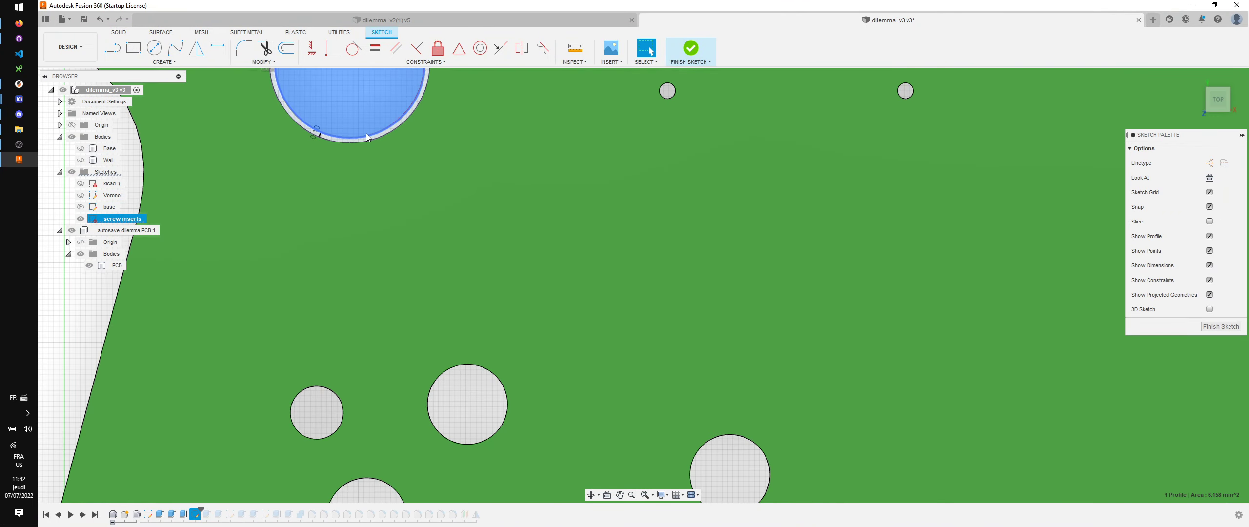
# Step: Delete the drawn screw insert circles inside the PCB's two lower mounting holes, keeping the projected hole outlines
pyautogui.scroll(-5, 386, 156)
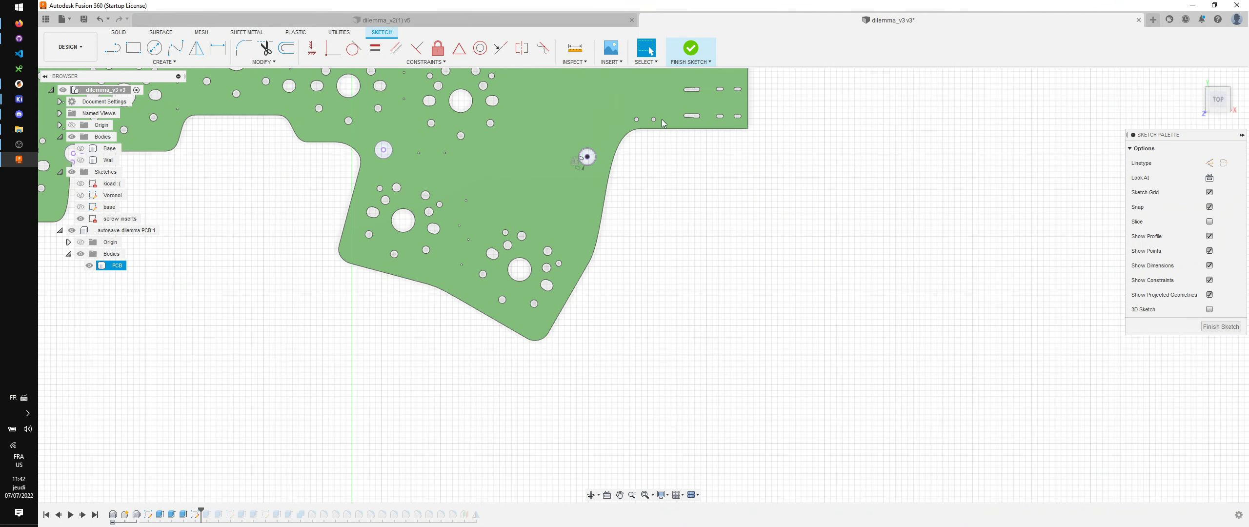
pyautogui.click(576, 227)
pyautogui.scroll(6, 652, 252)
pyautogui.press('Escape')
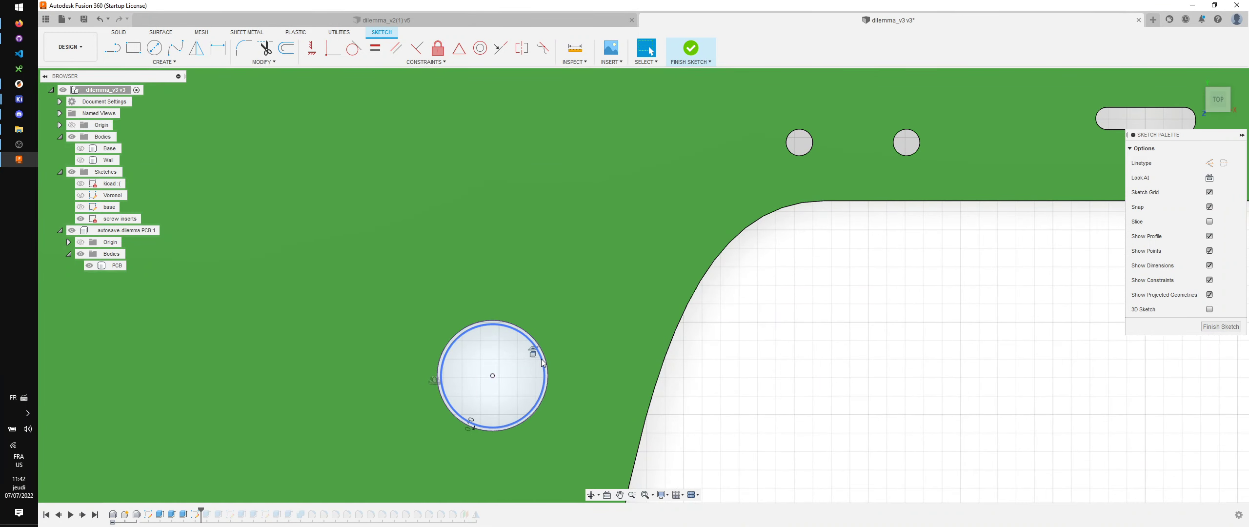
pyautogui.click(533, 344)
pyautogui.press('Delete')
pyautogui.scroll(-3, 566, 364)
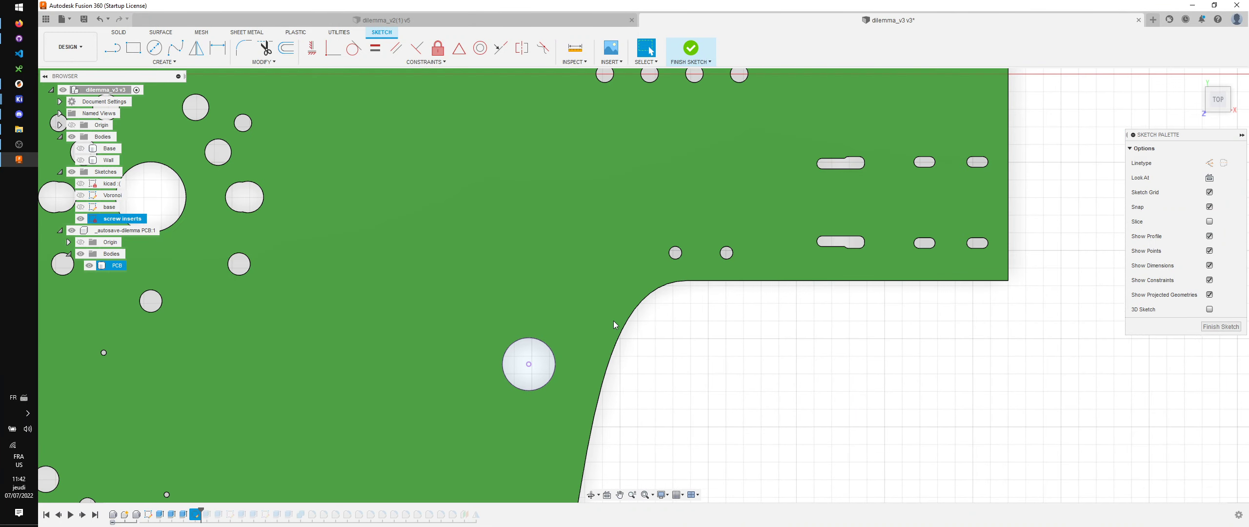
# Step: Delete the projected open arc at the PCB's lower-left notch, compare the remaining hole outlines with the PCB, and hide the PCB
pyautogui.scroll(-5, 613, 320)
pyautogui.scroll(2, 391, 250)
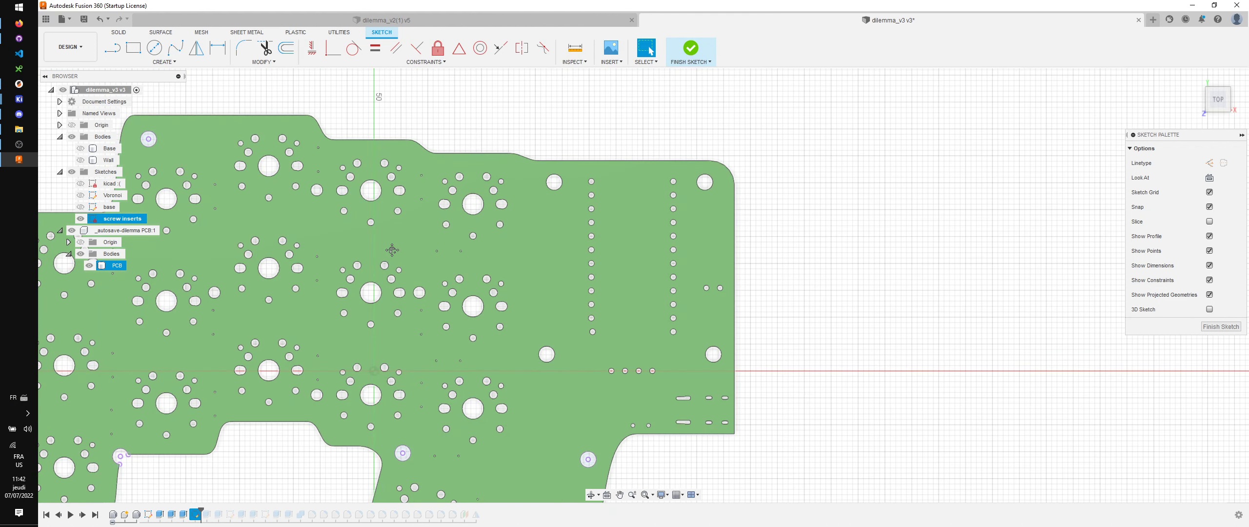
pyautogui.moveTo(392, 250); pyautogui.dragTo(543, 183, button='middle')
pyautogui.click(82, 254)
pyautogui.click(82, 254)
pyautogui.moveTo(222, 195); pyautogui.dragTo(230, 245, button='middle')
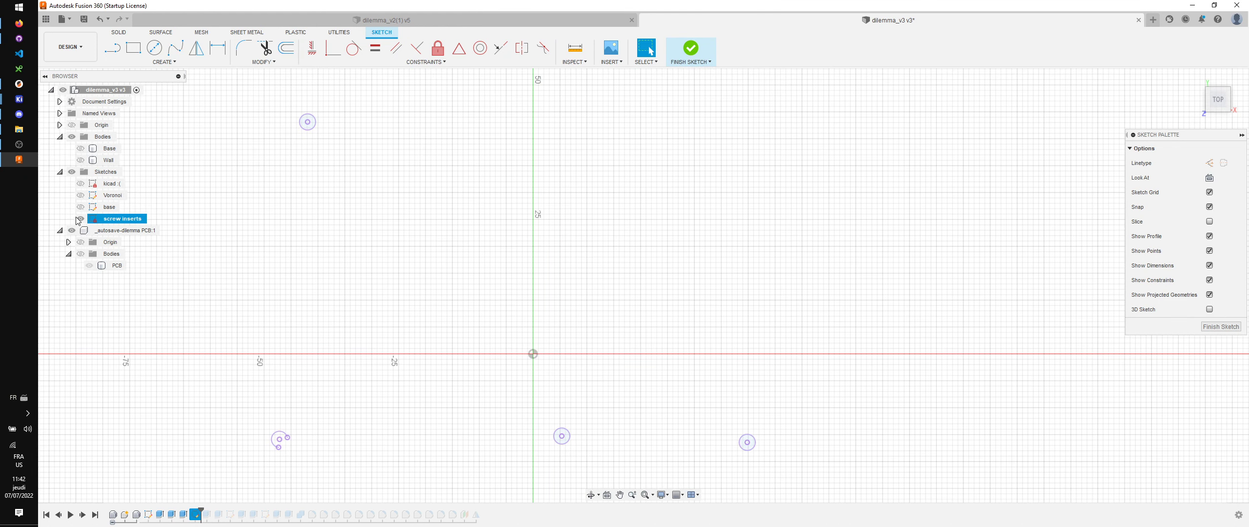
pyautogui.moveTo(533, 397); pyautogui.dragTo(551, 367, button='middle')
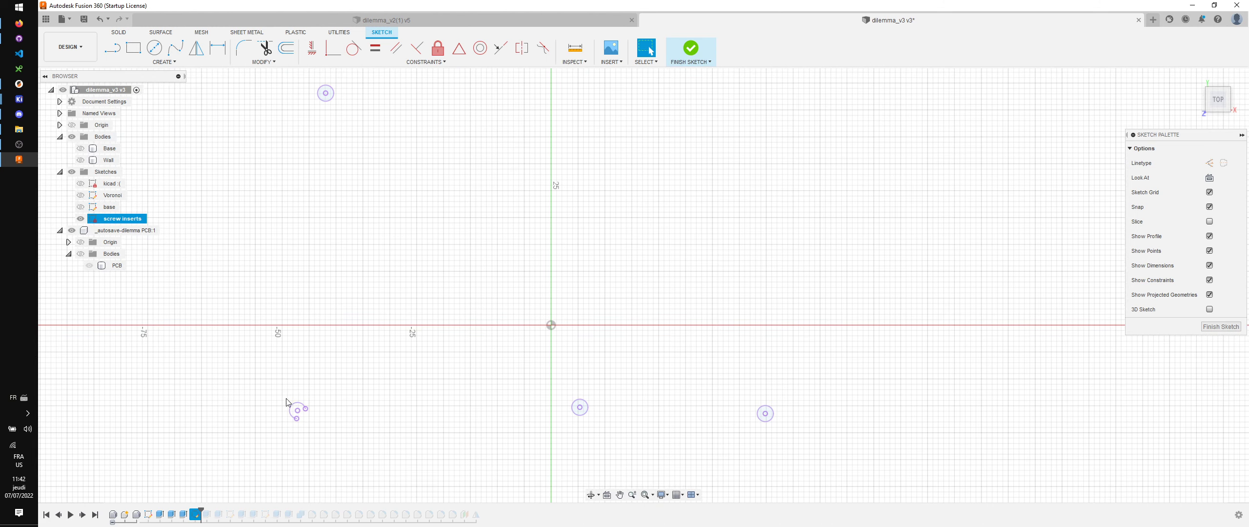
pyautogui.press('Delete')
pyautogui.click(81, 254)
pyautogui.scroll(-2, 359, 259)
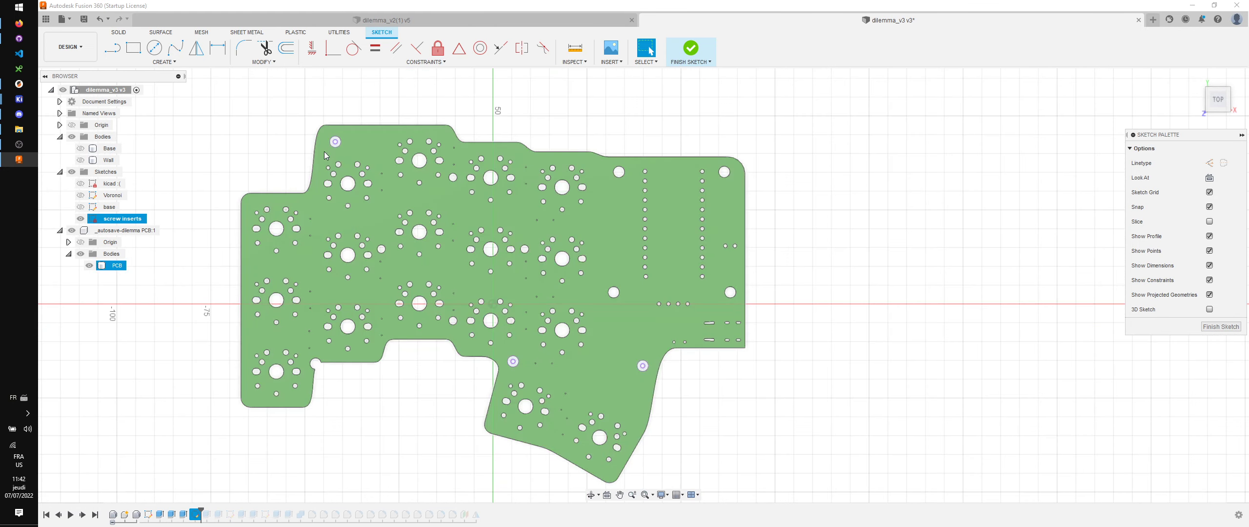
pyautogui.click(72, 230)
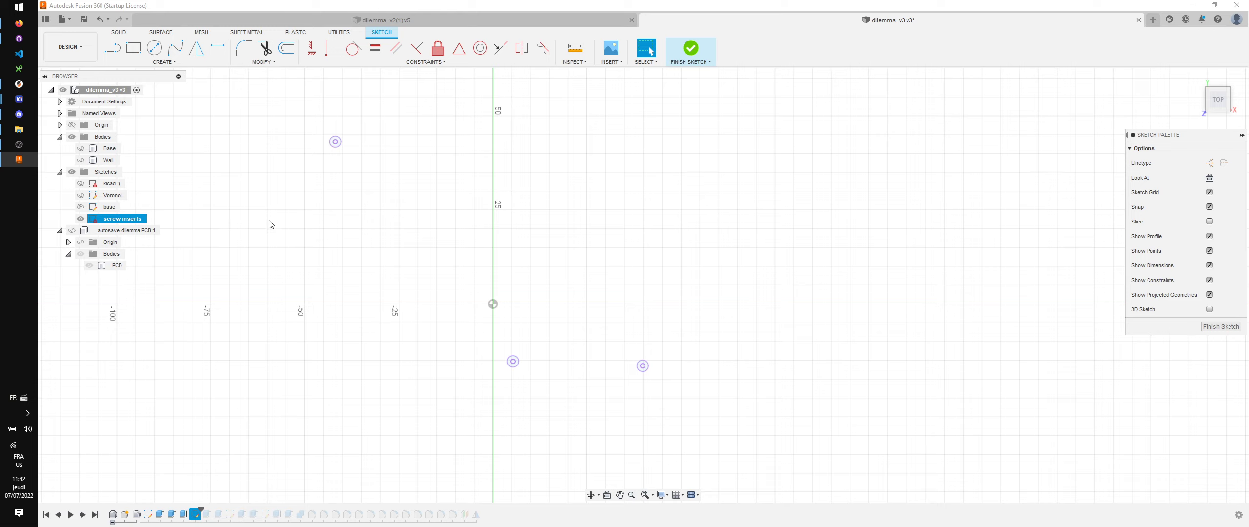
# Step: Add a user parameter M3_screw_insert in millimetres with the expression 4.6
pyautogui.click(264, 61)
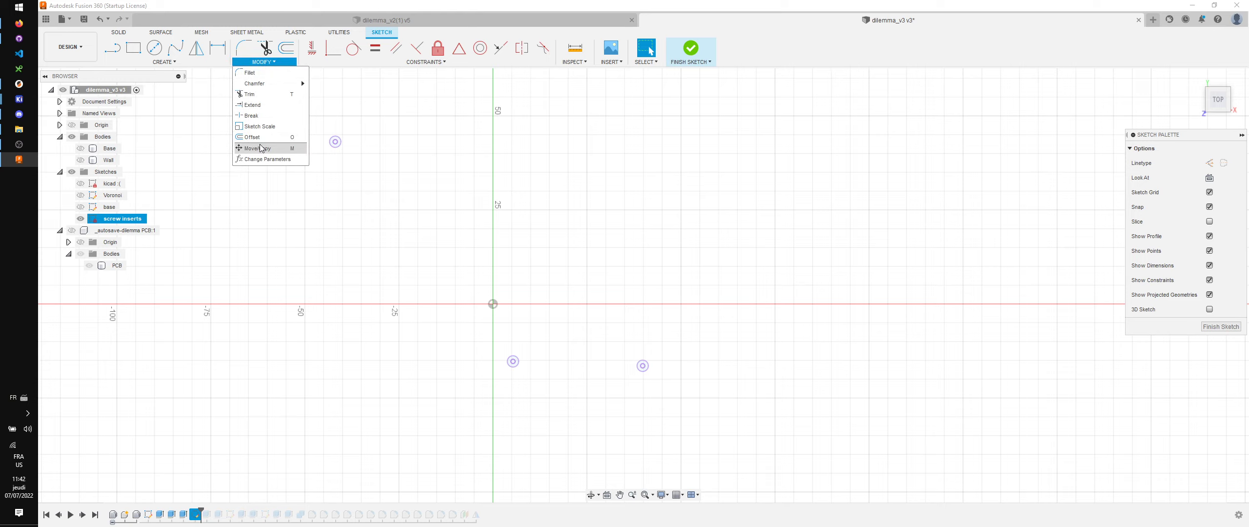
pyautogui.click(261, 159)
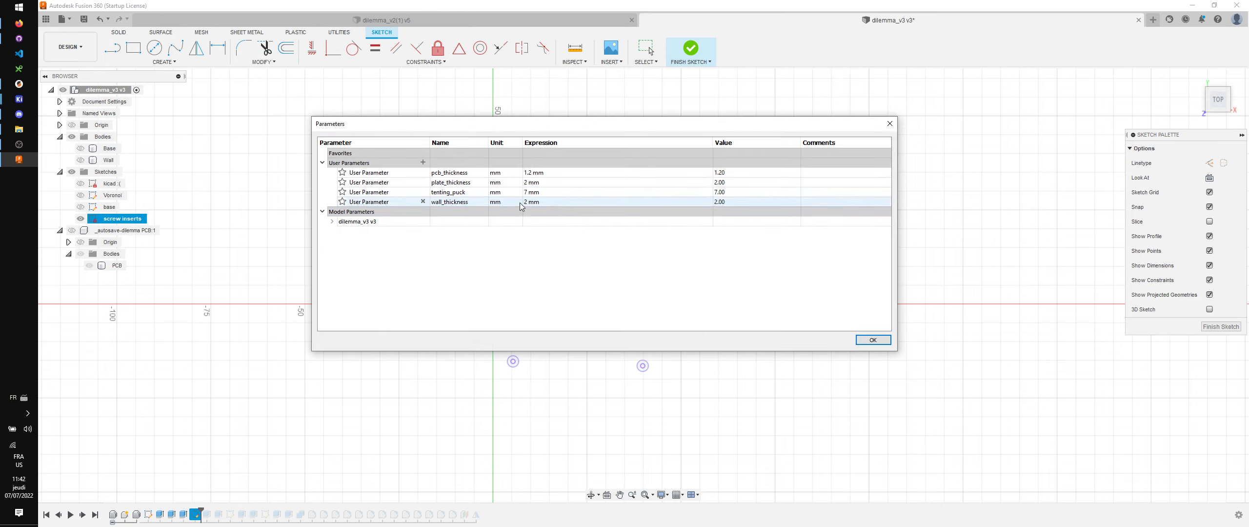
pyautogui.click(423, 162)
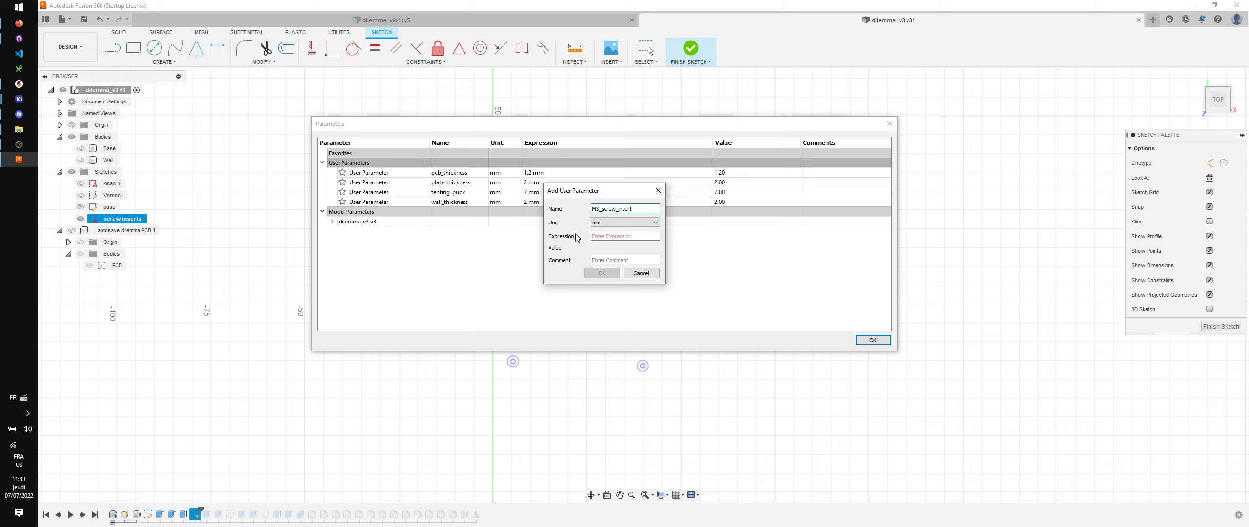
pyautogui.click(598, 238)
pyautogui.write('4.6')
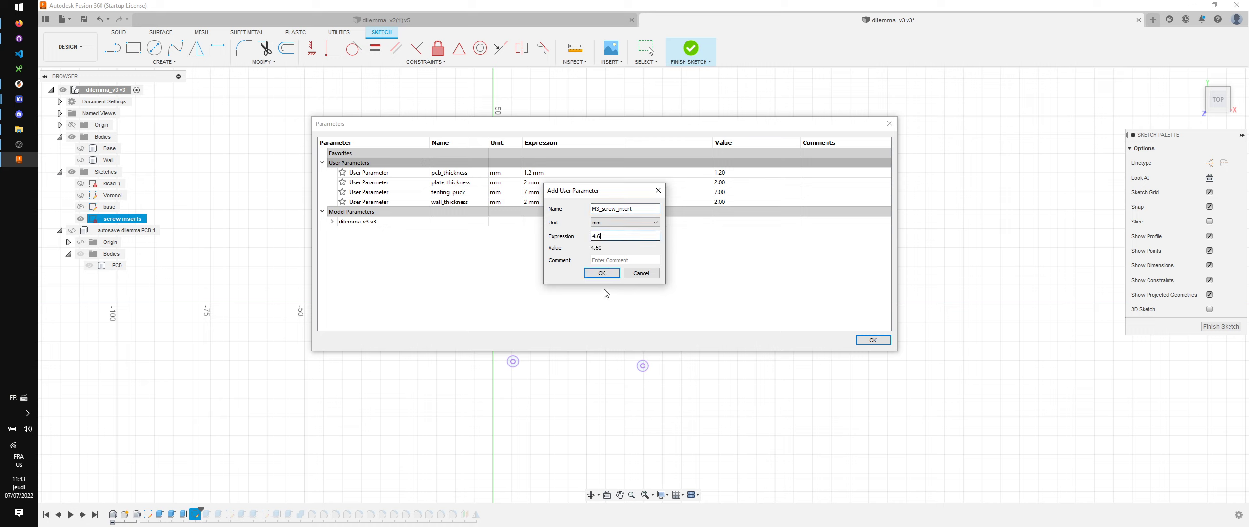
pyautogui.click(602, 274)
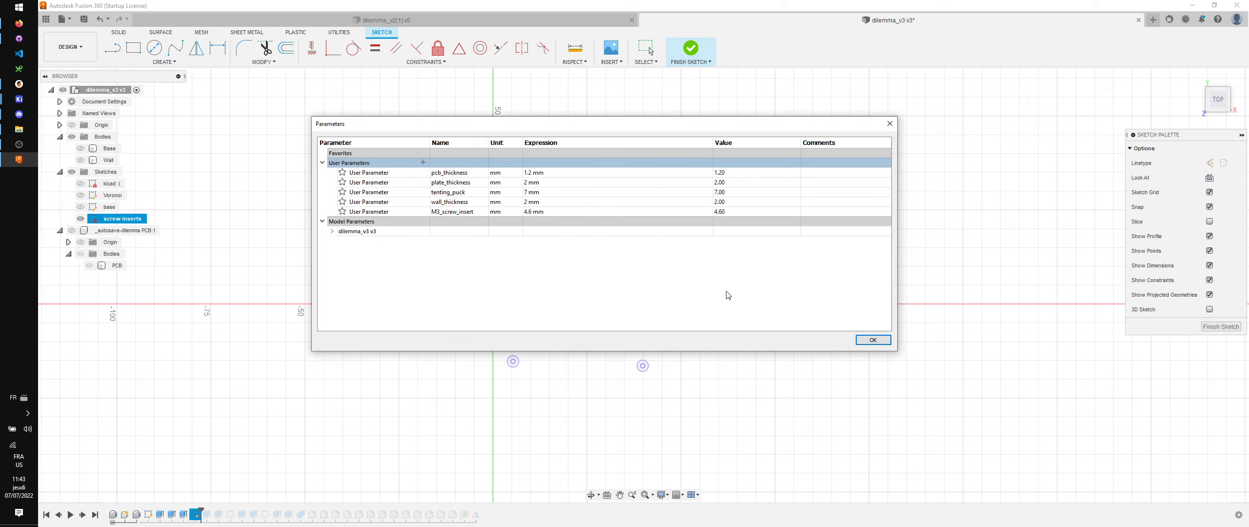
pyautogui.click(871, 340)
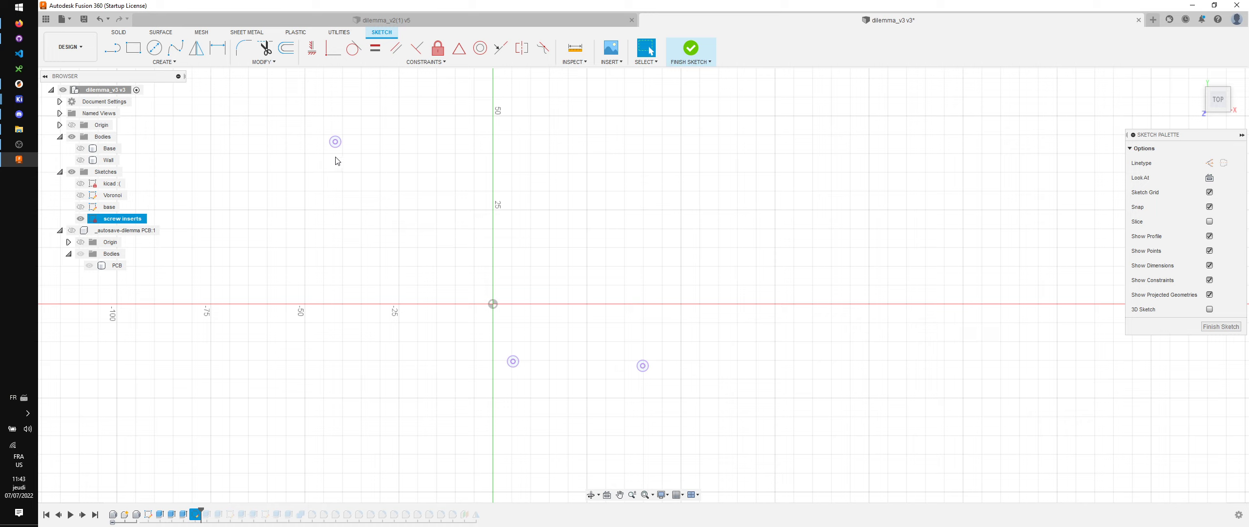
# Step: Draw a circle centred on the upper-left mounting hole with its diameter set to the M3_screw_insert parameter
pyautogui.press('c')
pyautogui.click(335, 142)
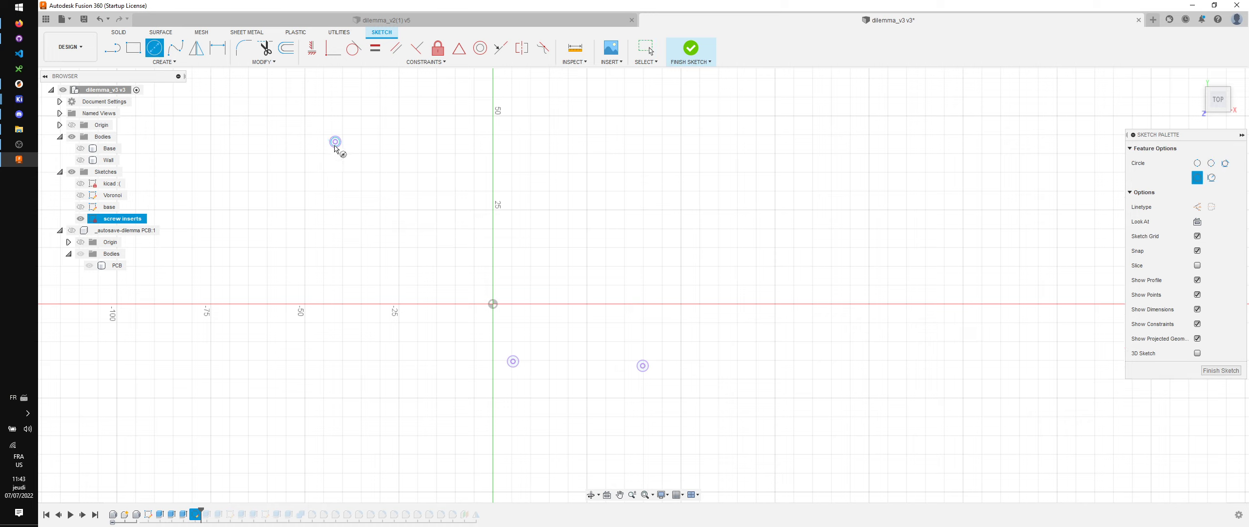
pyautogui.write('M3_')
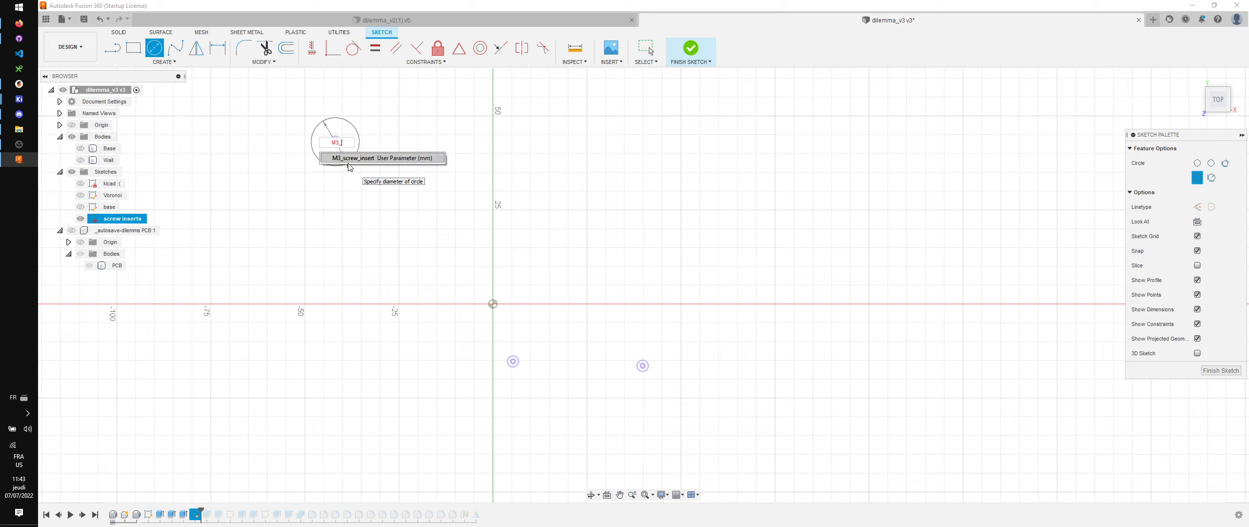
pyautogui.press('Return')
pyautogui.press('Return')
pyautogui.press('Escape')
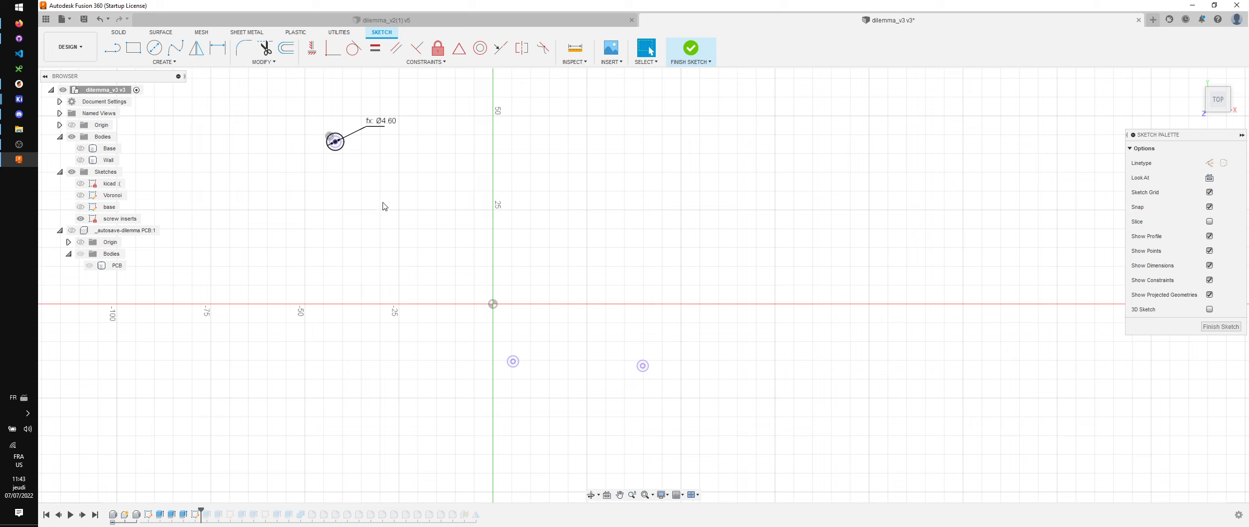
# Step: Draw freehand circles centred on the two lower mounting holes, the left one about 14 mm in diameter
pyautogui.press('c')
pyautogui.click(512, 361)
pyautogui.click(532, 342)
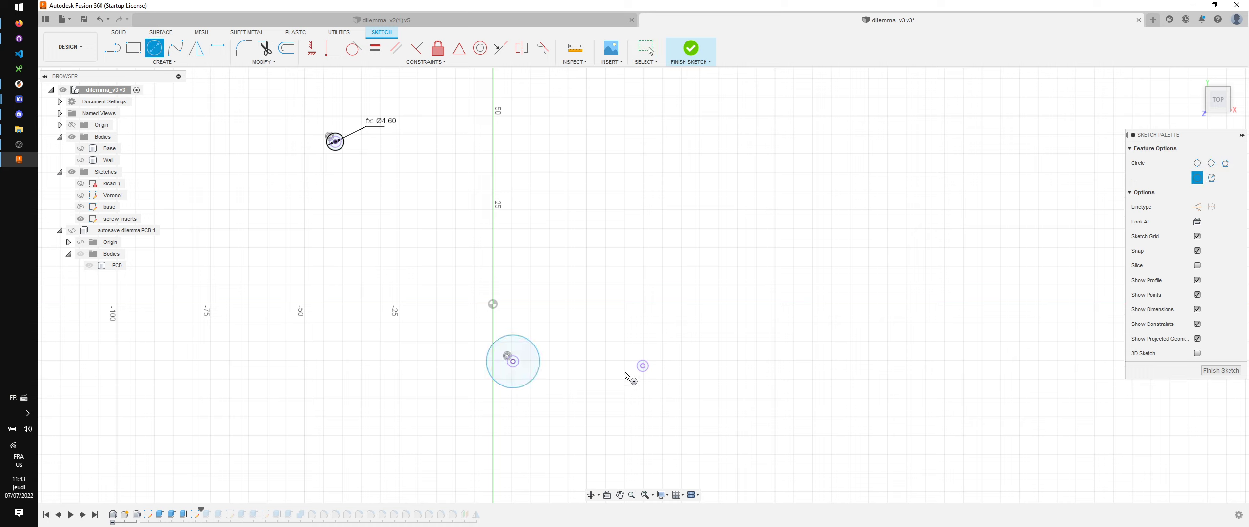
pyautogui.click(642, 365)
pyautogui.click(628, 312)
pyautogui.press('Escape')
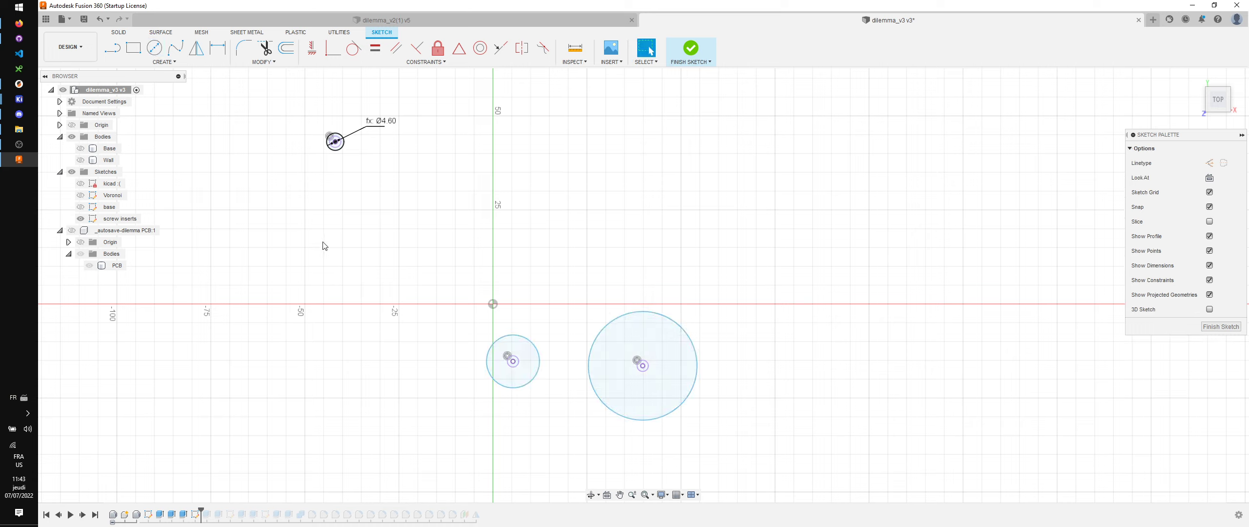
# Step: Offset the upper-left screw insert circle outward by 2 mm and place the offset dimension clear of the circles
pyautogui.press('o')
pyautogui.click(342, 152)
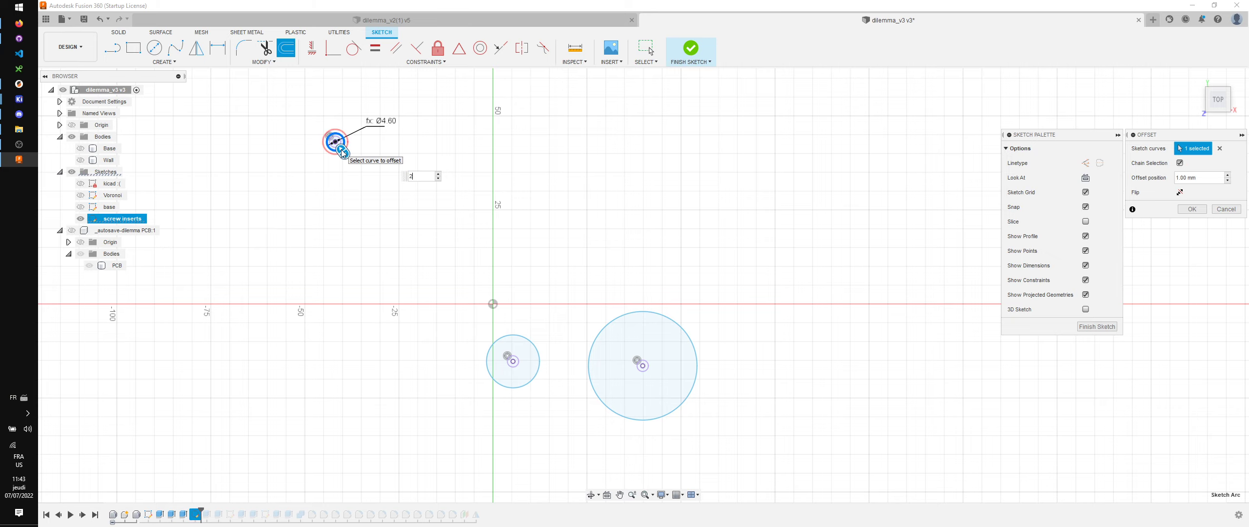
pyautogui.write('2')
pyautogui.press('Return')
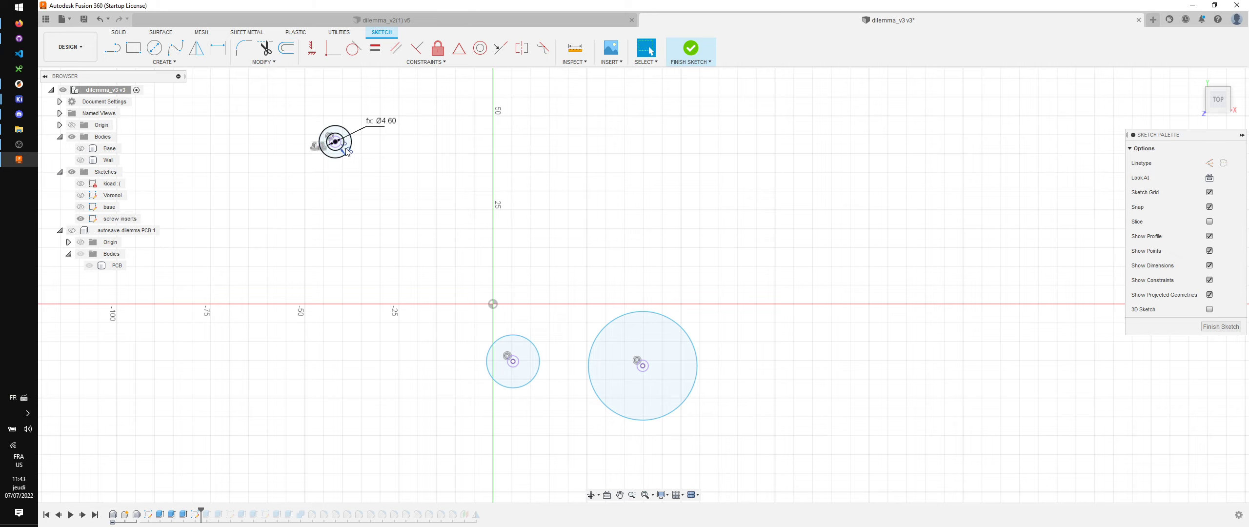
pyautogui.scroll(3, 355, 160)
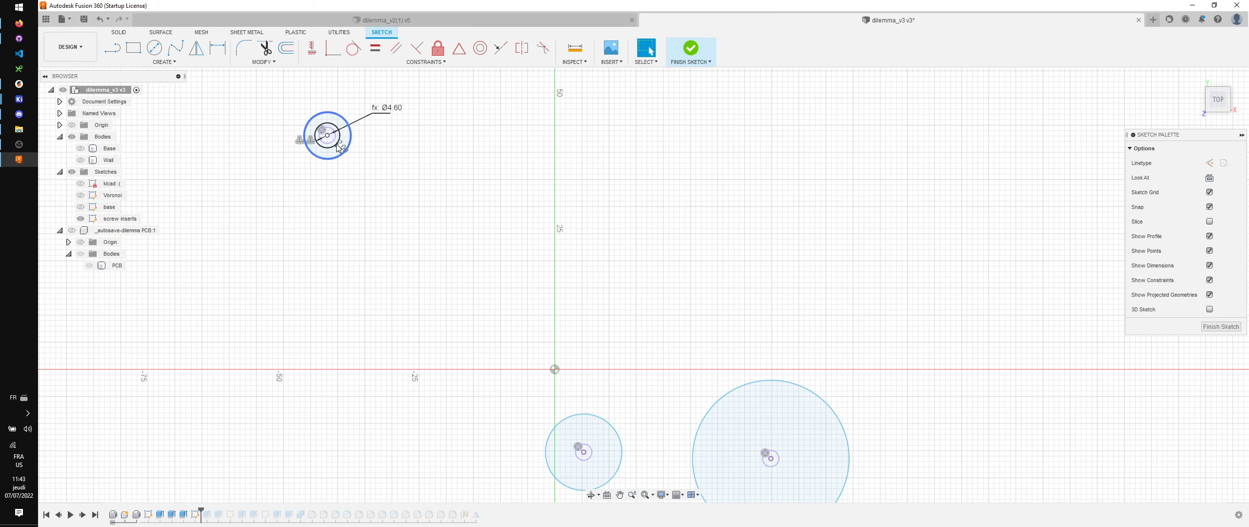
pyautogui.click(380, 151)
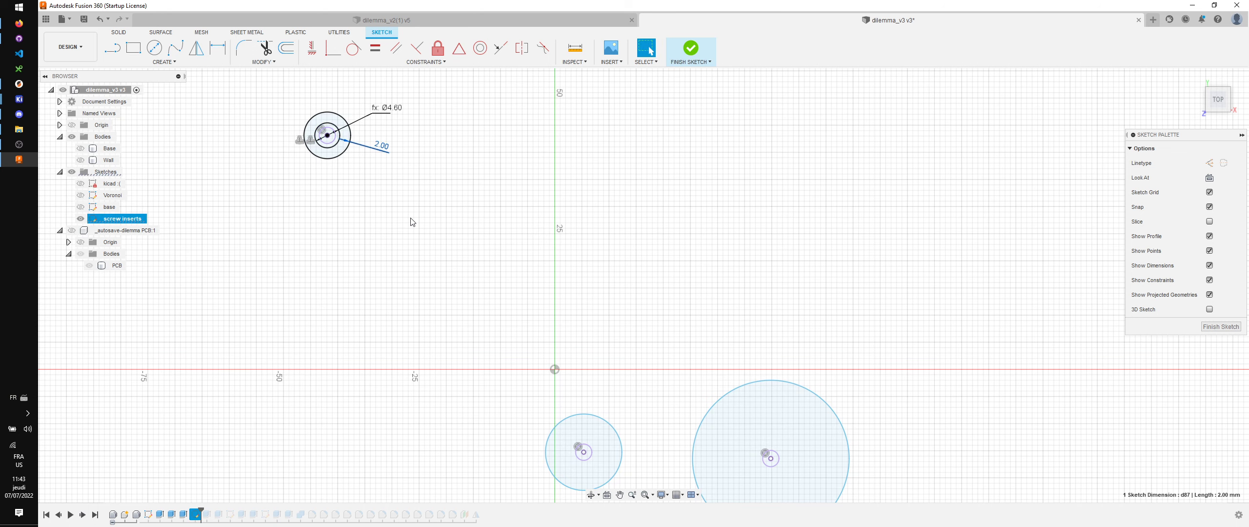
# Step: Draw a second, larger concentric circle around each of the two lower screw insert circles
pyautogui.moveTo(410, 218); pyautogui.dragTo(405, 204, button='middle')
pyautogui.press('c')
pyautogui.press('c')
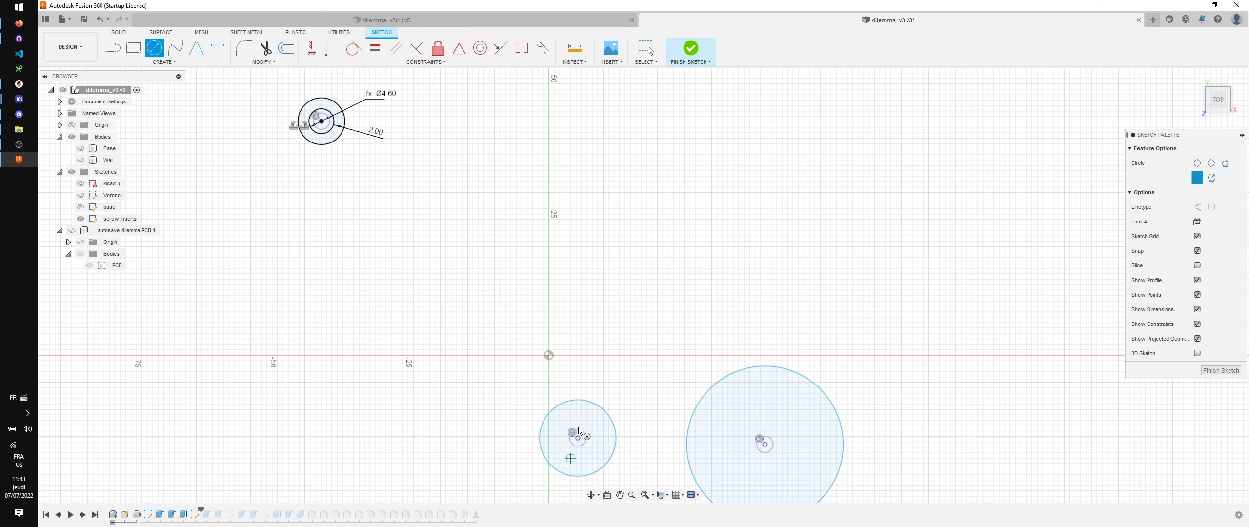
pyautogui.click(577, 438)
pyautogui.click(630, 321)
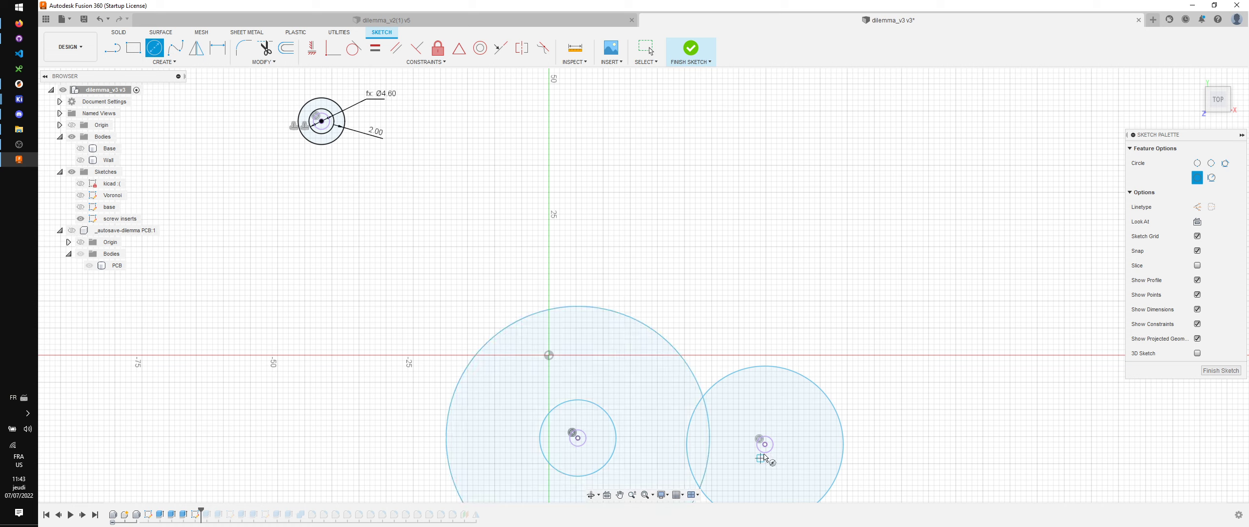
pyautogui.click(765, 444)
pyautogui.click(775, 333)
pyautogui.press('Escape')
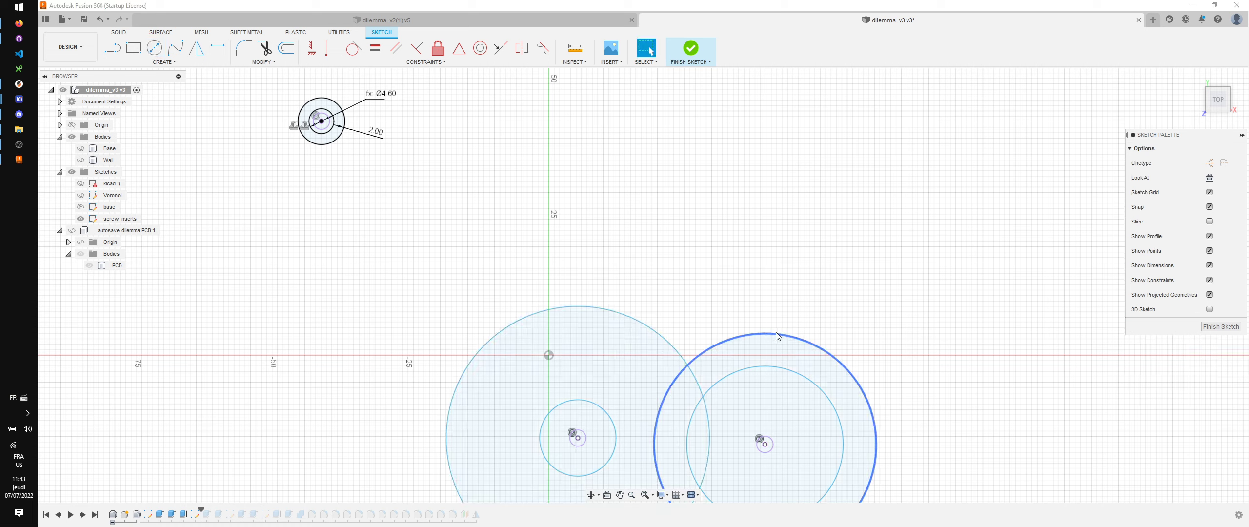
# Step: Apply Equal constraints so both lower inner circles match the upper-left screw insert circle
pyautogui.write('sequ')
pyautogui.press('Return')
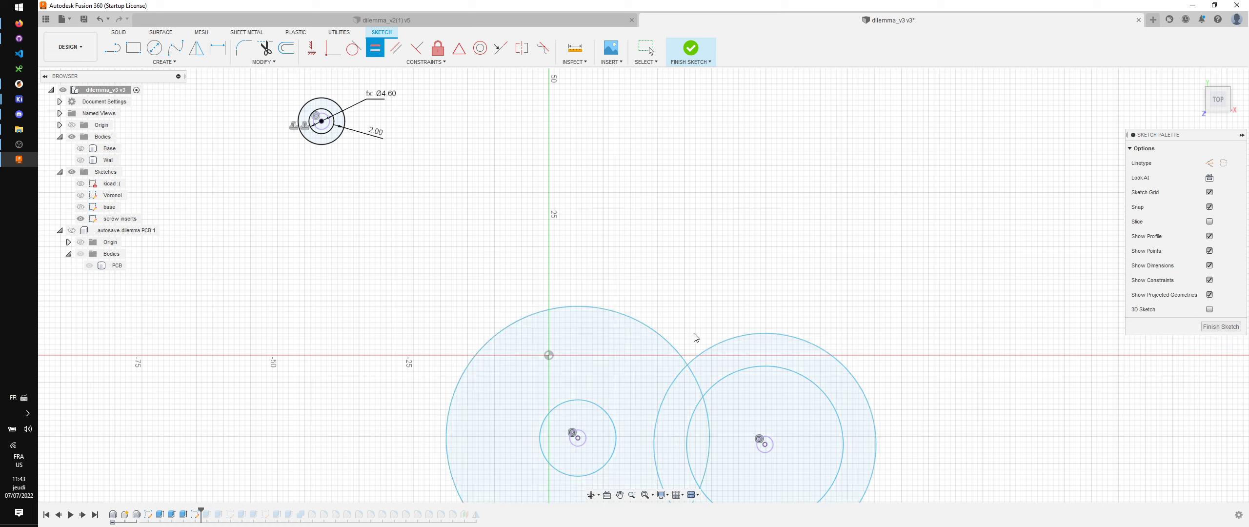
pyautogui.click(588, 402)
pyautogui.click(333, 127)
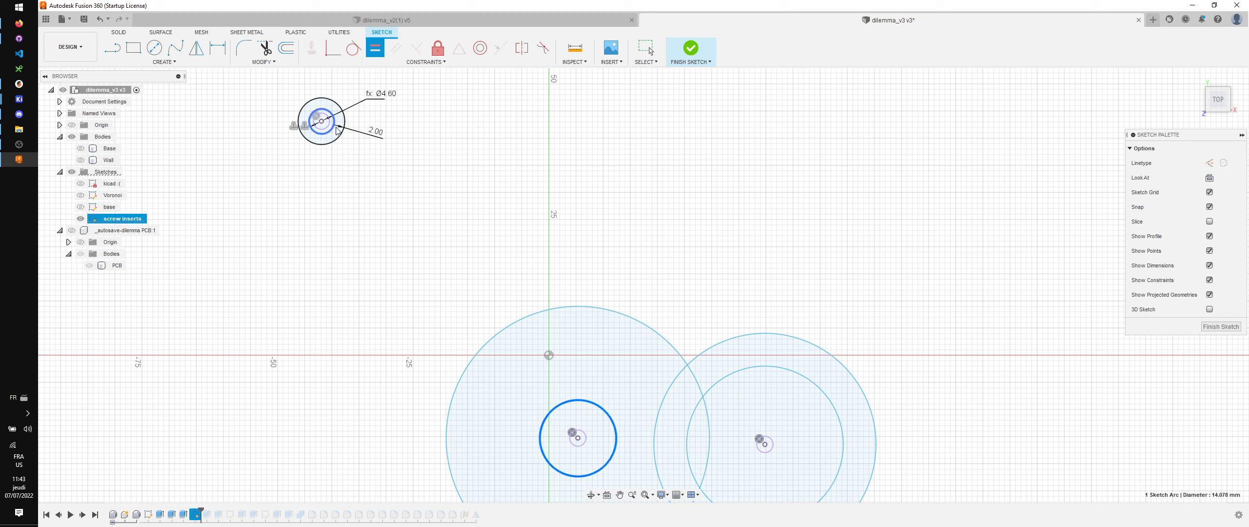
pyautogui.click(590, 437)
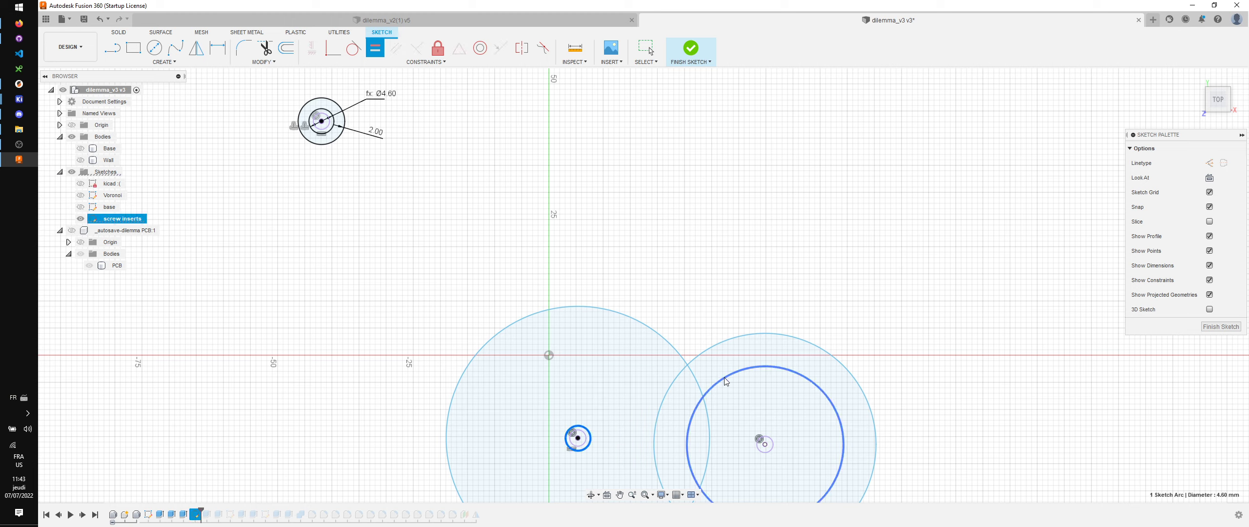
pyautogui.click(722, 379)
# Step: Make both lower outer circles equal to the upper-left offset circle
pyautogui.click(716, 345)
pyautogui.click(655, 336)
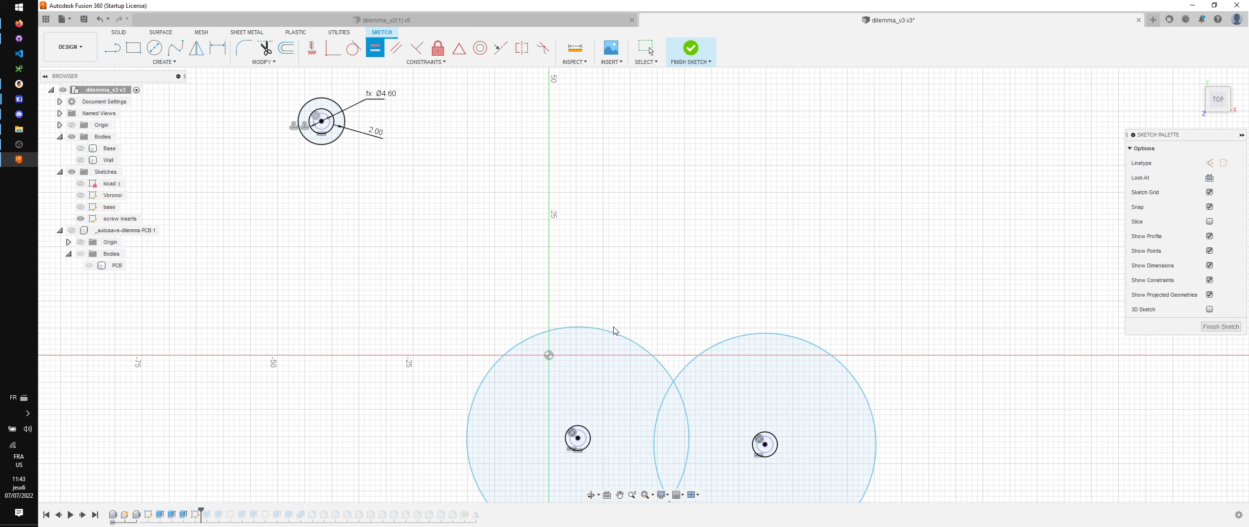
pyautogui.click(338, 143)
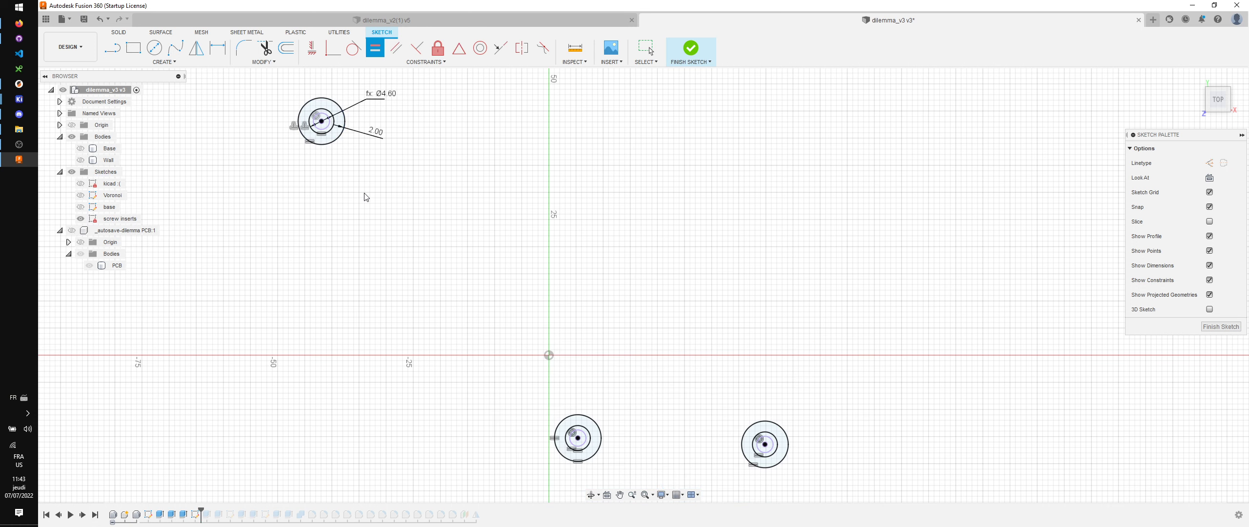
pyautogui.scroll(-2, 366, 196)
pyautogui.press('Escape')
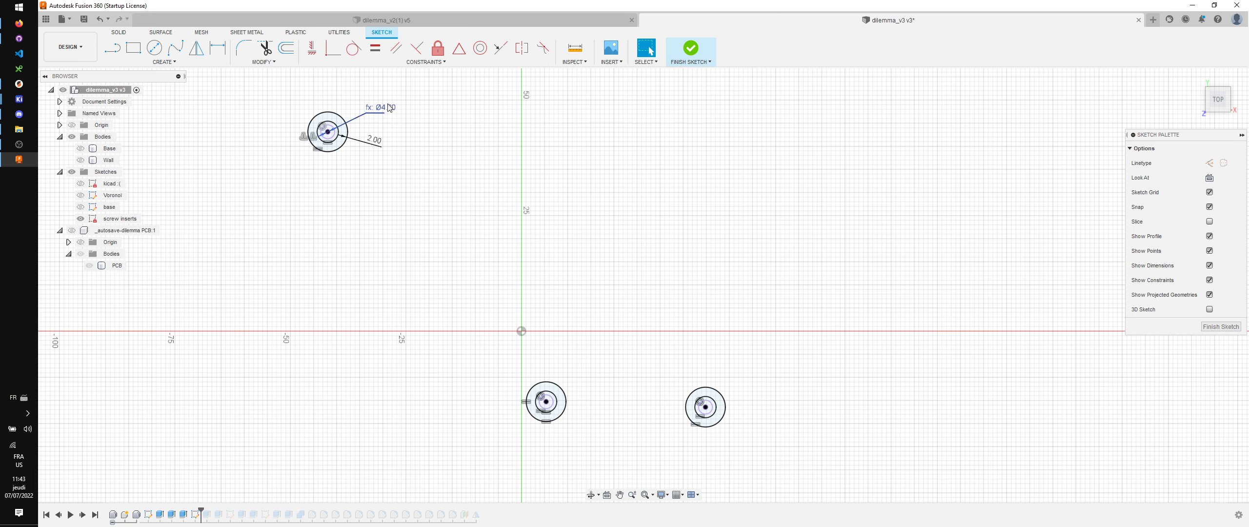
# Step: Finish the screw inserts sketch and show only the Base body together with the insert circles
pyautogui.scroll(-1, 580, 351)
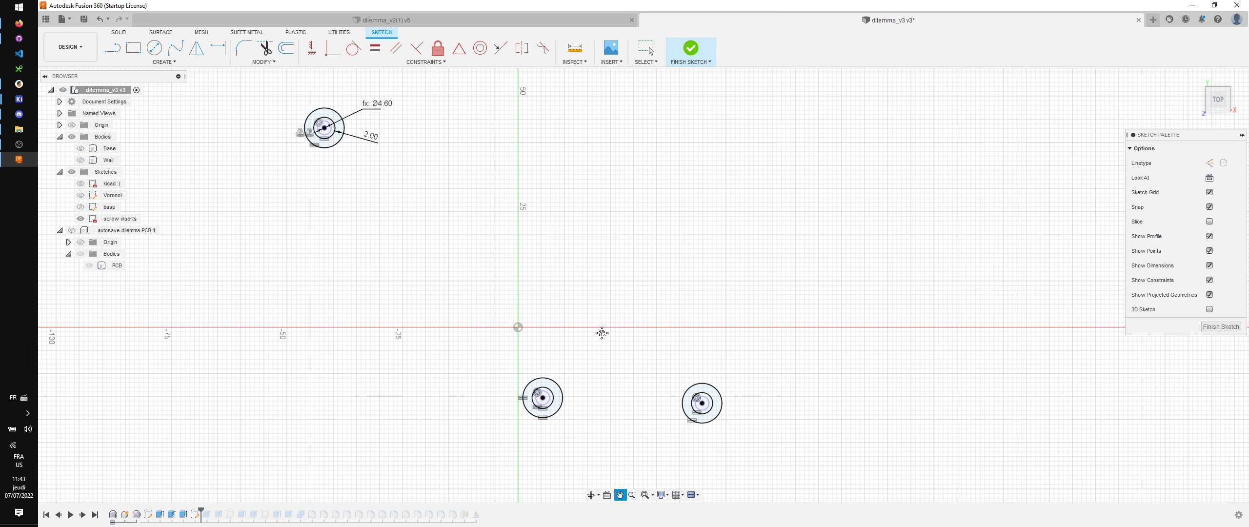
pyautogui.click(710, 47)
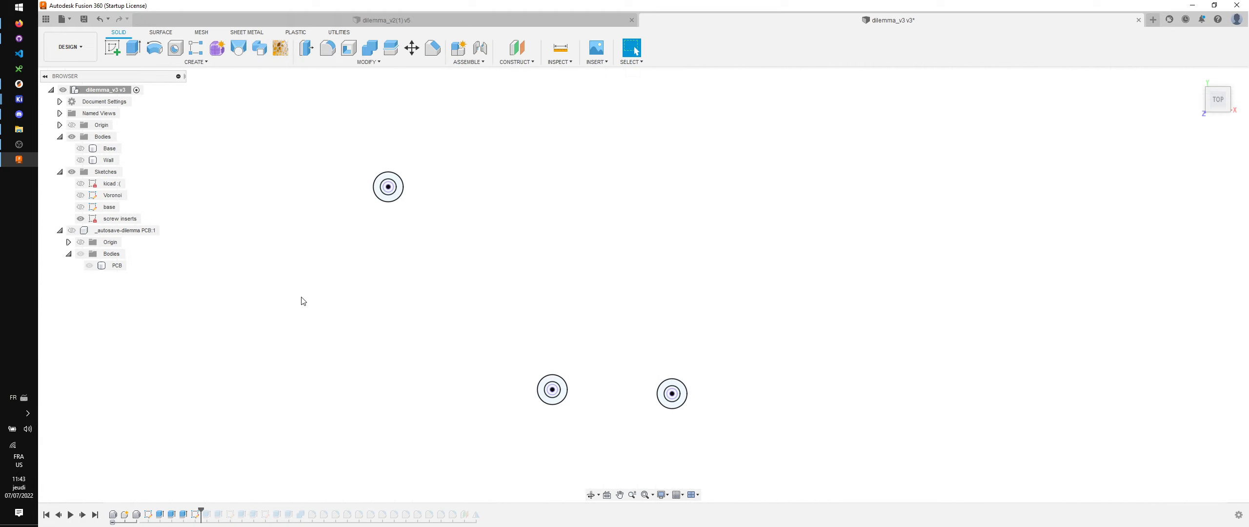
pyautogui.click(80, 148)
pyautogui.click(81, 160)
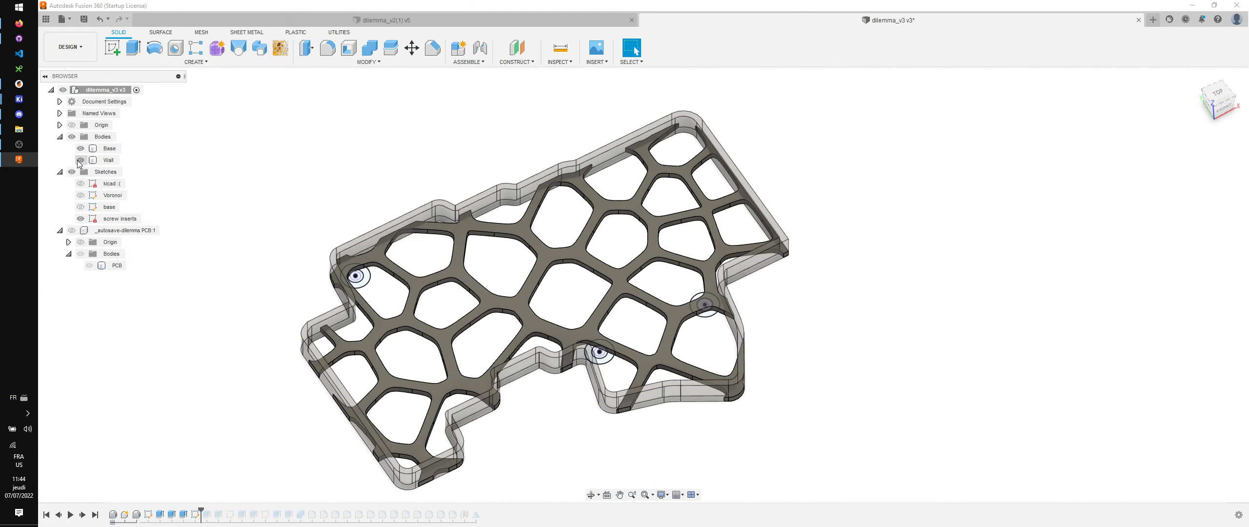
pyautogui.click(81, 149)
pyautogui.click(81, 160)
pyautogui.click(80, 160)
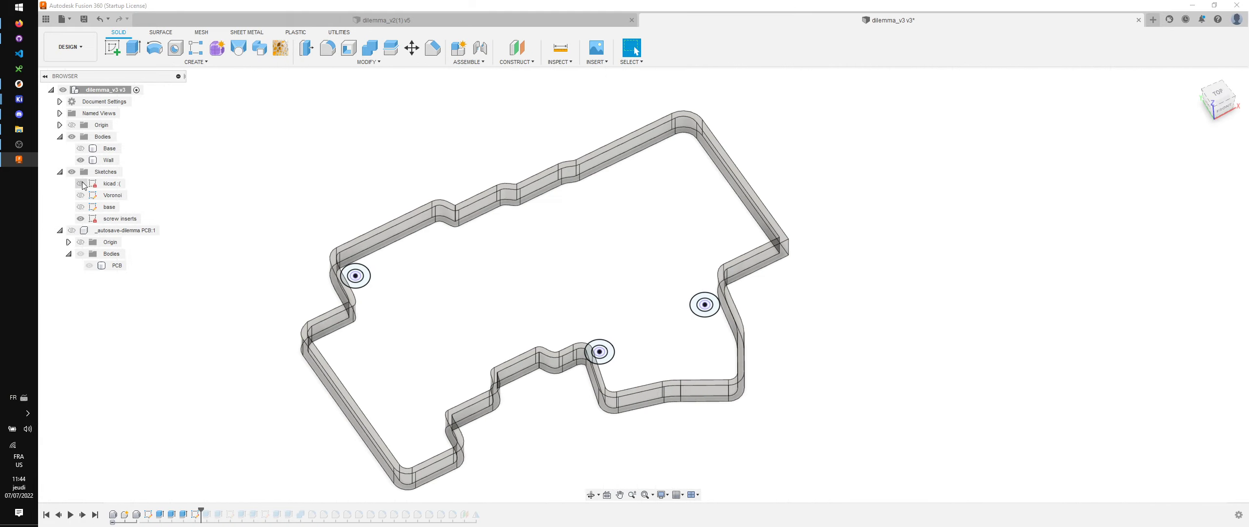
pyautogui.click(81, 160)
pyautogui.click(80, 149)
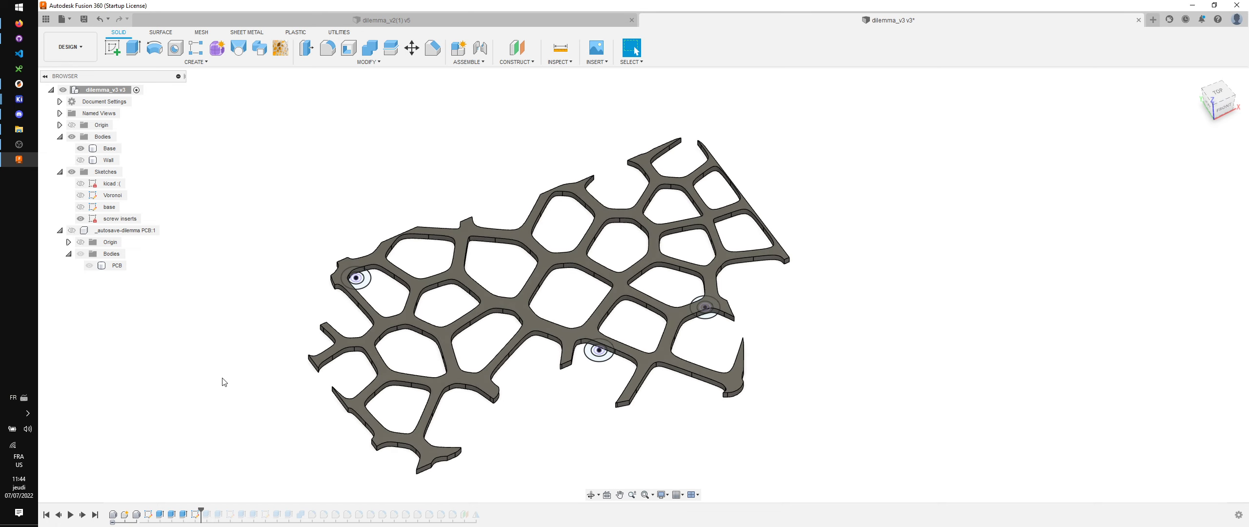
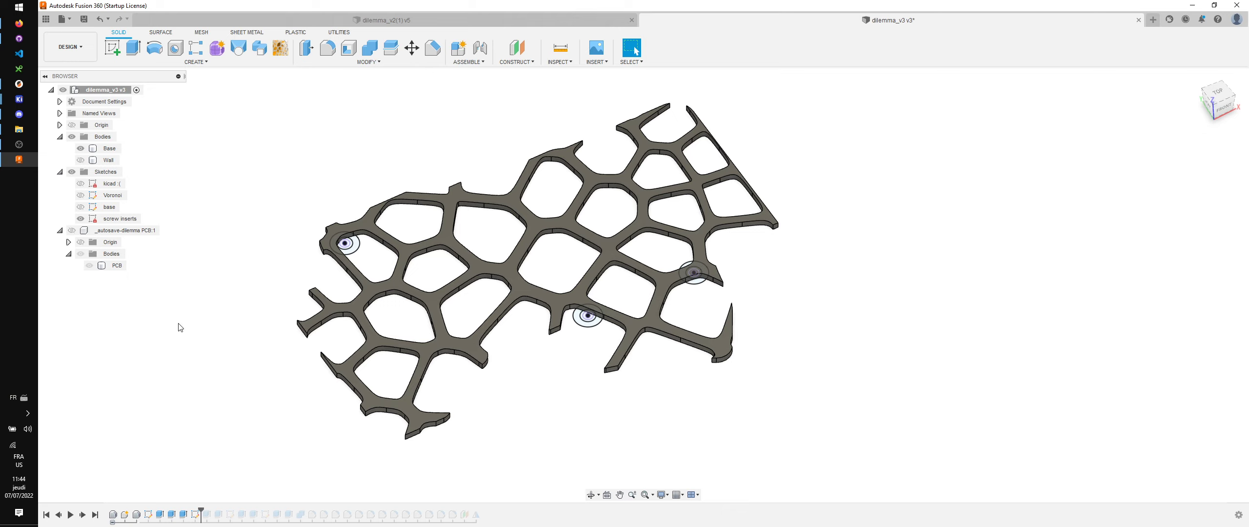
# Step: Edit the broken screw insert extrusion, reselecting the three ring profiles and setting the distance to tenting_puck
pyautogui.doubleClick(207, 514)
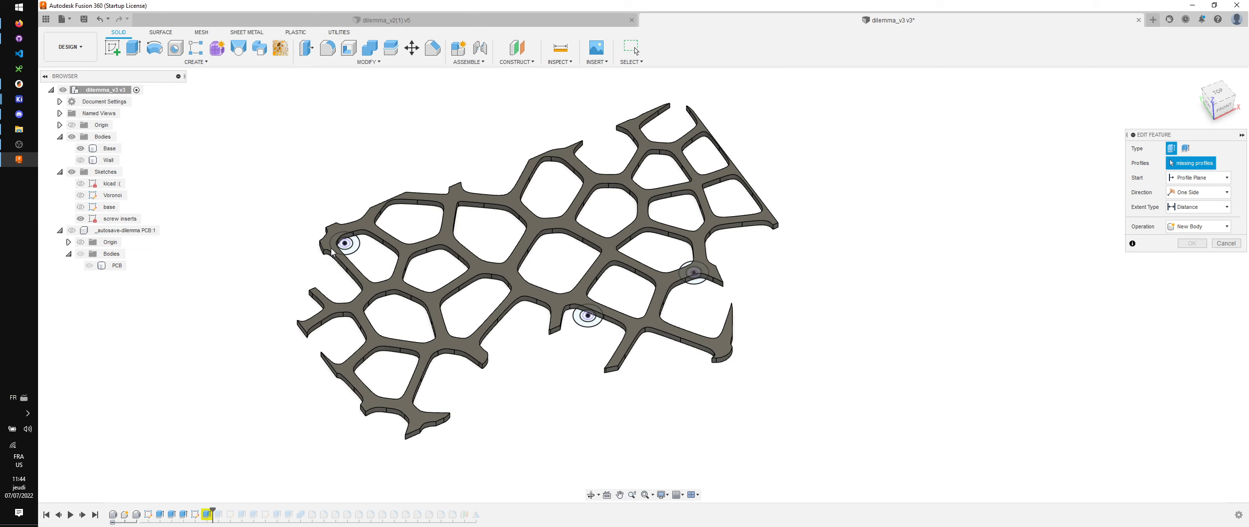
pyautogui.scroll(4, 325, 273)
pyautogui.click(365, 217)
pyautogui.click(867, 385)
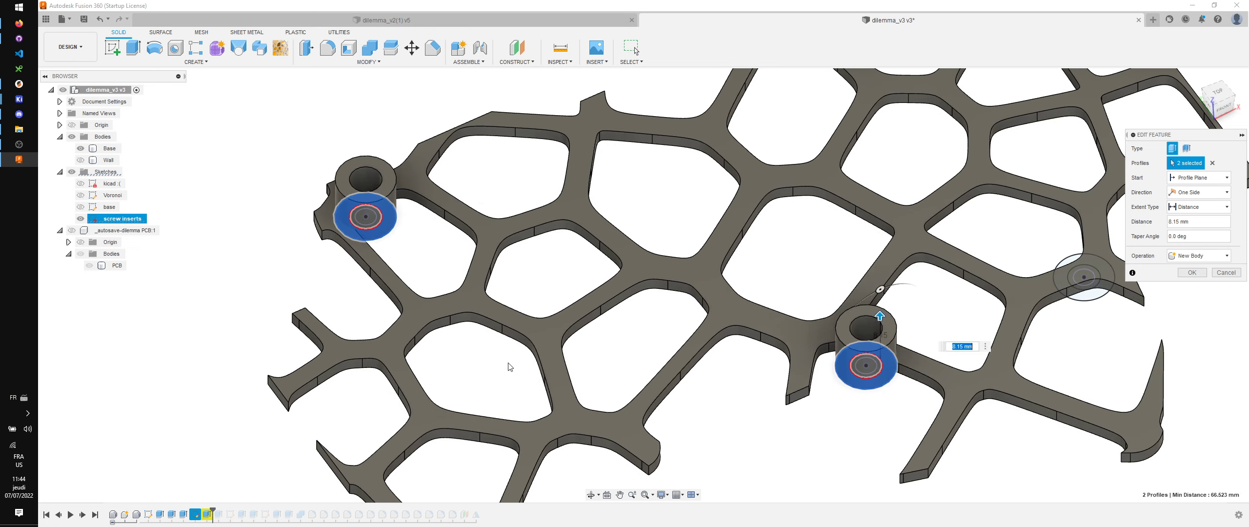
pyautogui.scroll(-3, 507, 363)
pyautogui.write('tenting_puck')
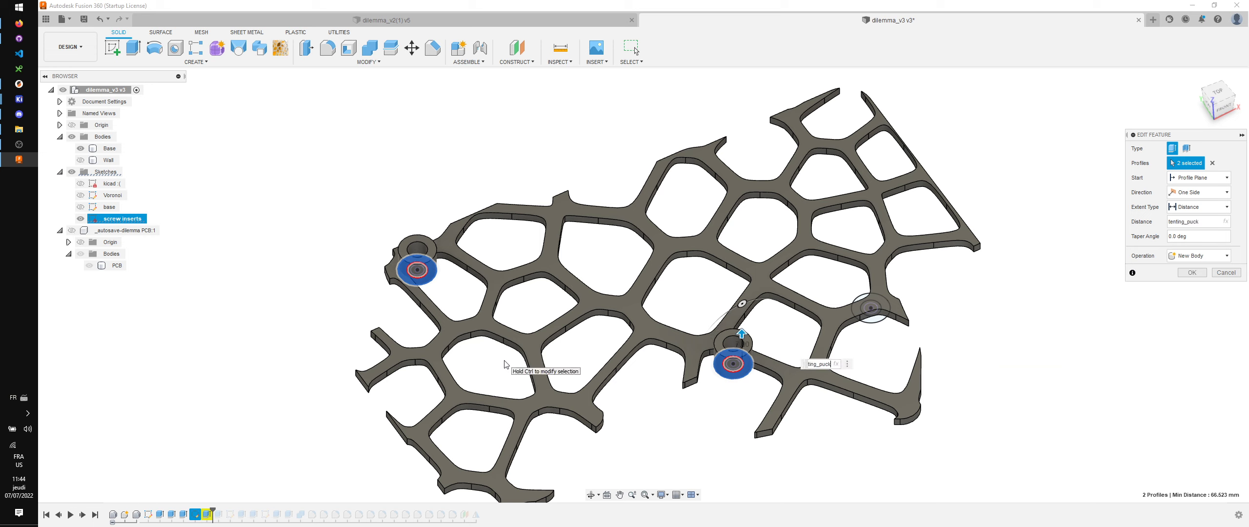
pyautogui.click(870, 307)
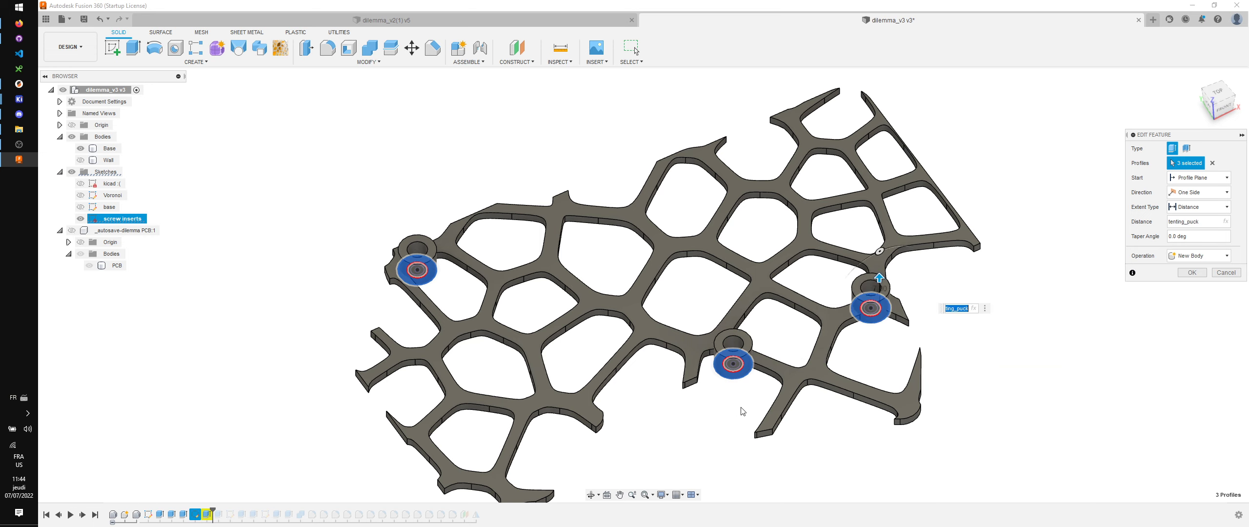
# Step: Set the insert extrusion's operation to Join and apply the edited feature
pyautogui.click(1188, 255)
pyautogui.click(1186, 269)
pyautogui.keyDown('shift'); pyautogui.moveTo(748, 431); pyautogui.dragTo(744, 448, button='middle'); pyautogui.keyUp('shift')
pyautogui.click(1192, 272)
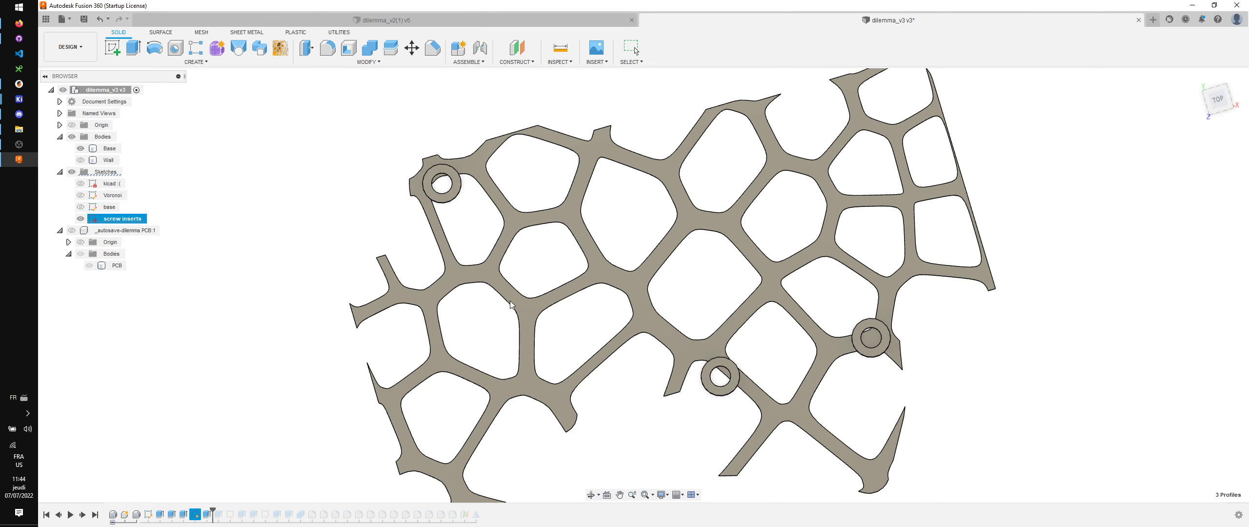
pyautogui.keyDown('shift'); pyautogui.moveTo(446, 299); pyautogui.dragTo(452, 276, button='middle'); pyautogui.keyUp('shift')
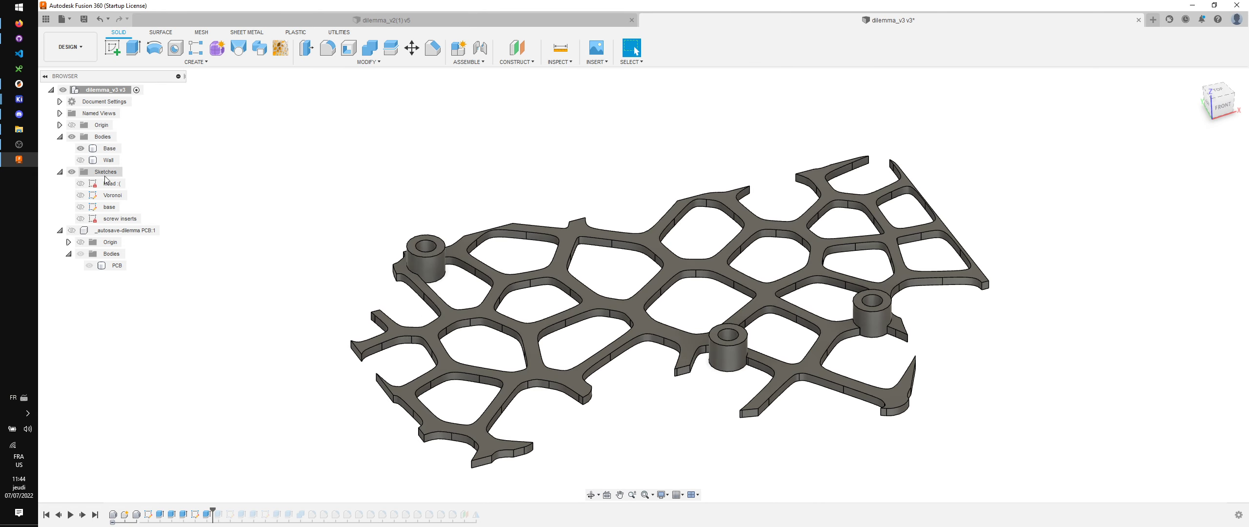
# Step: Show the Wall body and examine the height of the upper-left insert post against the wall's rim
pyautogui.click(81, 160)
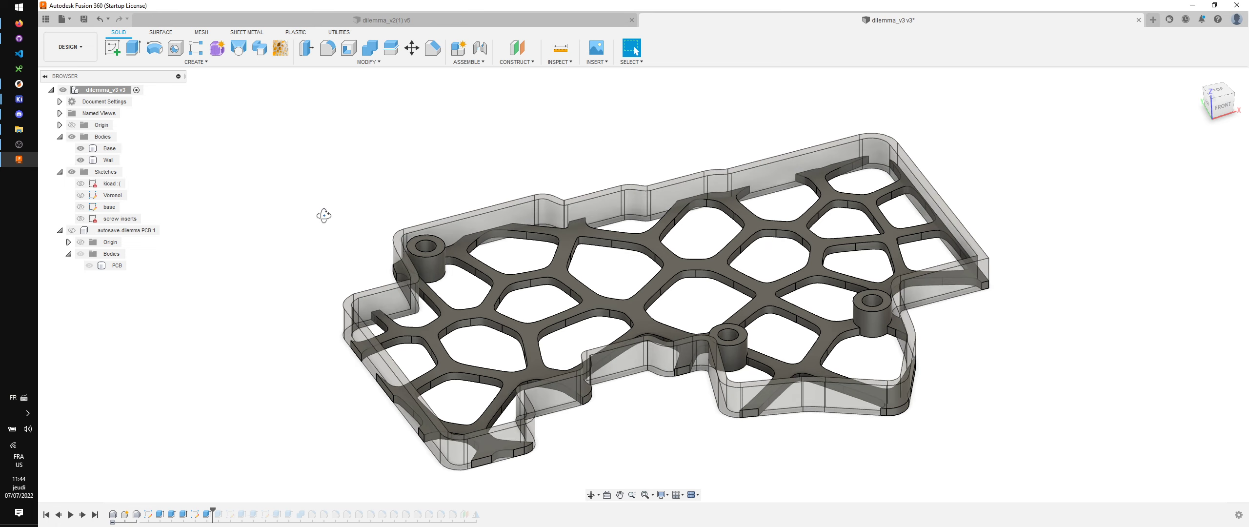
pyautogui.keyDown('shift'); pyautogui.moveTo(323, 215); pyautogui.dragTo(317, 203, button='middle'); pyautogui.keyUp('shift')
pyautogui.scroll(5, 486, 260)
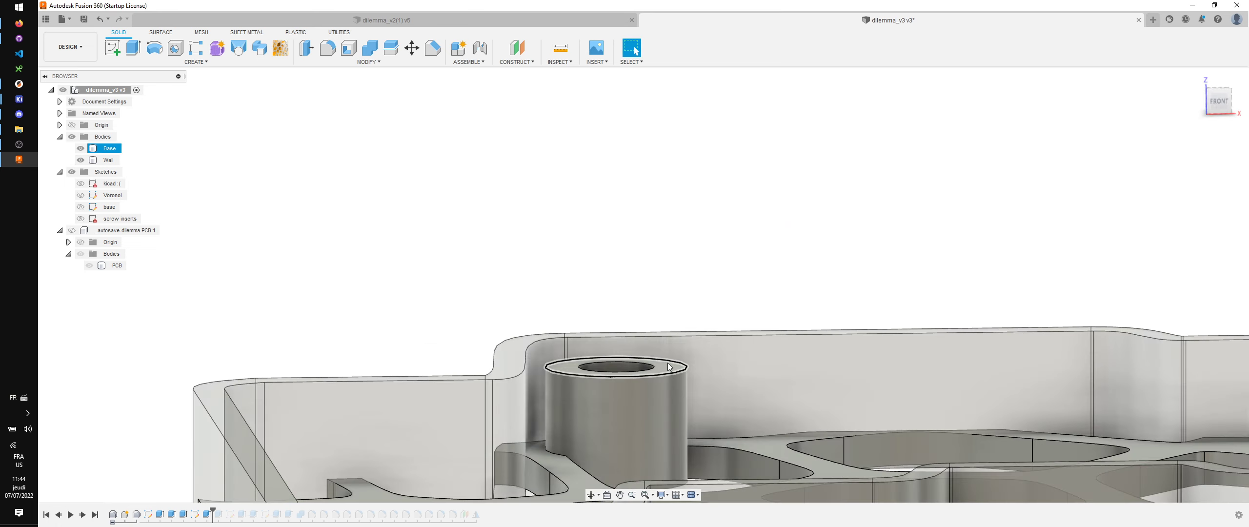
pyautogui.doubleClick(668, 367)
pyautogui.click(668, 366)
pyautogui.scroll(2, 649, 335)
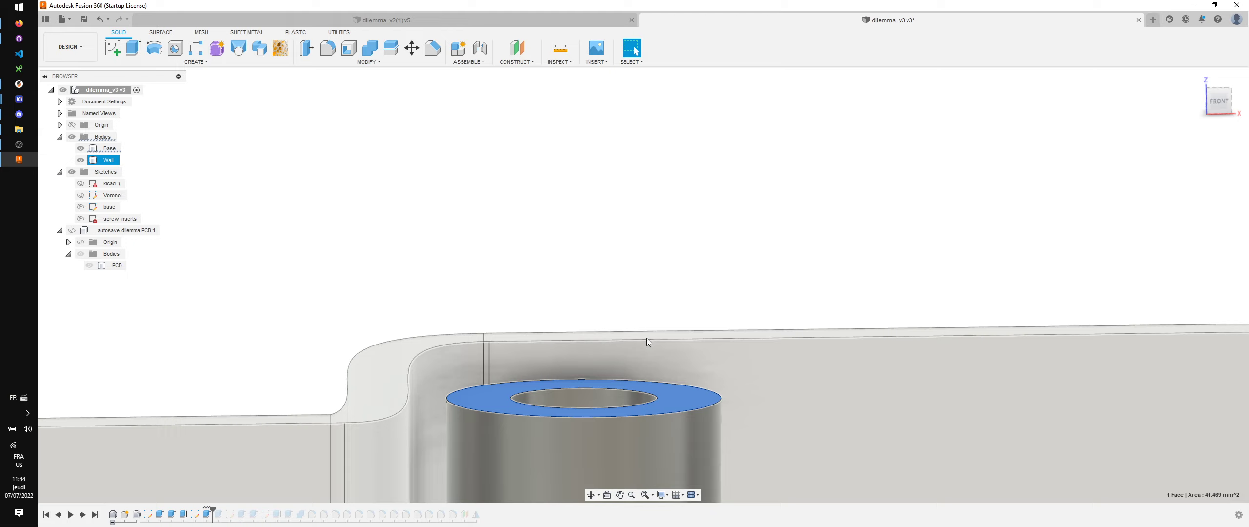
pyautogui.click(404, 308)
pyautogui.scroll(-5, 404, 308)
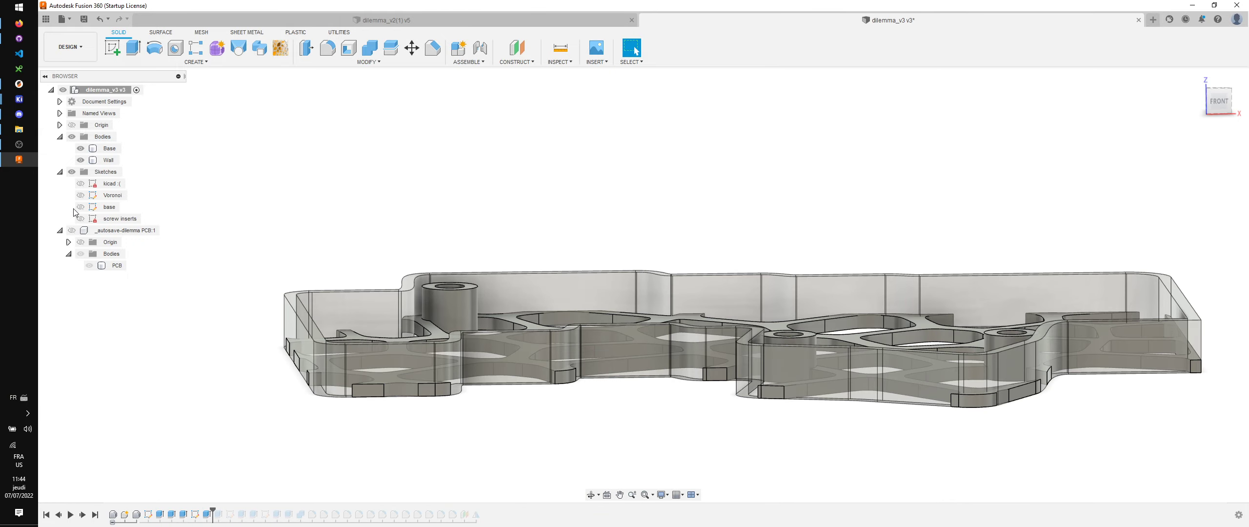
# Step: Show the PCB component inside the case and save the design as a new version
pyautogui.click(72, 230)
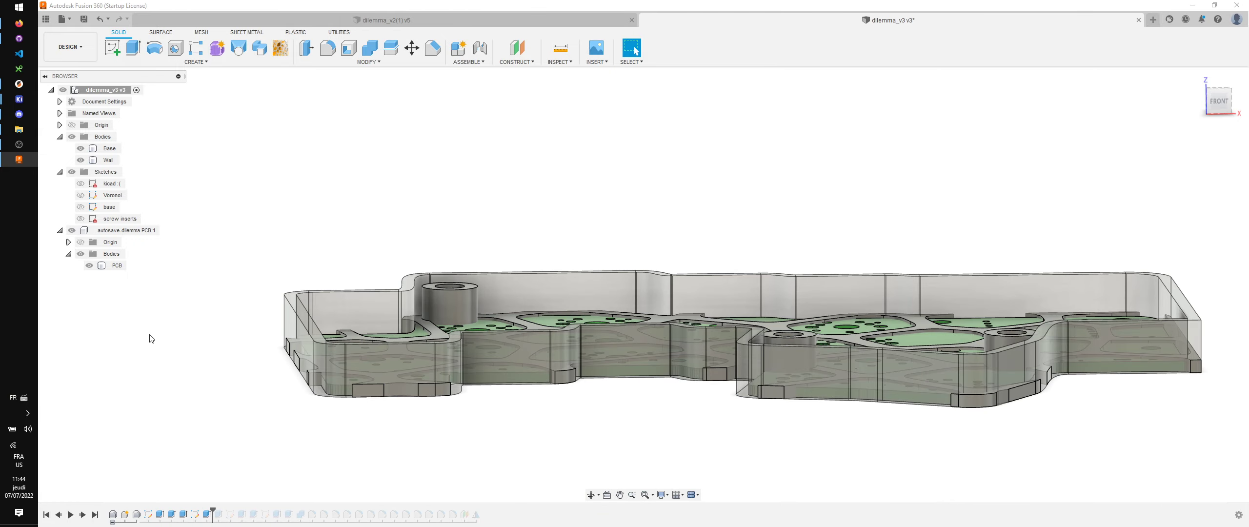
pyautogui.keyDown('shift'); pyautogui.moveTo(165, 344); pyautogui.dragTo(170, 350, button='middle'); pyautogui.keyUp('shift')
pyautogui.hotkey('ctrl', 's')
pyautogui.press('Return')
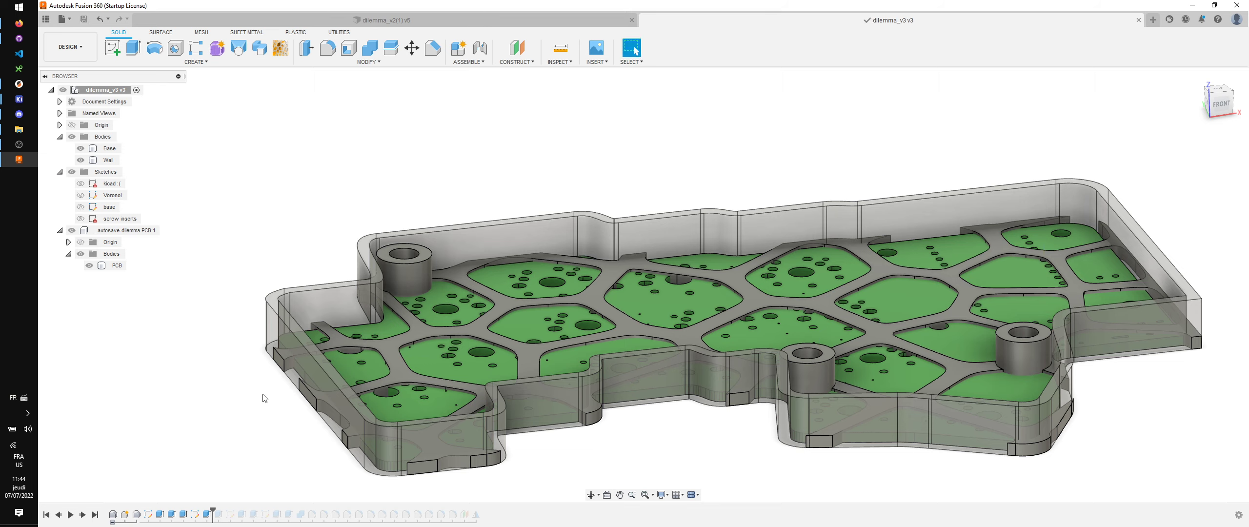
# Step: Start a Move operation on the PCB body
pyautogui.click(411, 48)
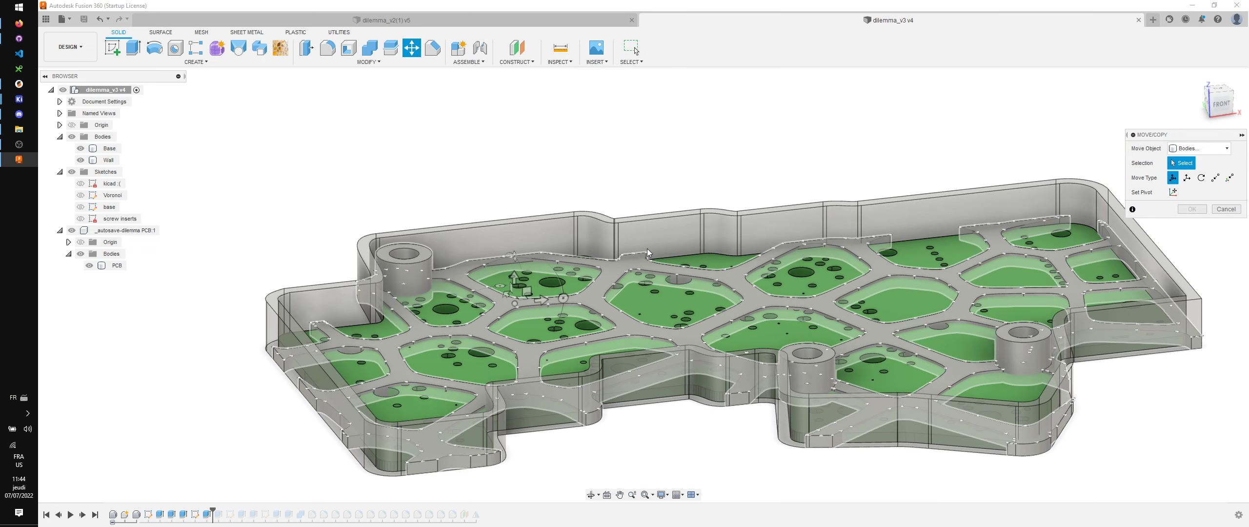
pyautogui.click(458, 304)
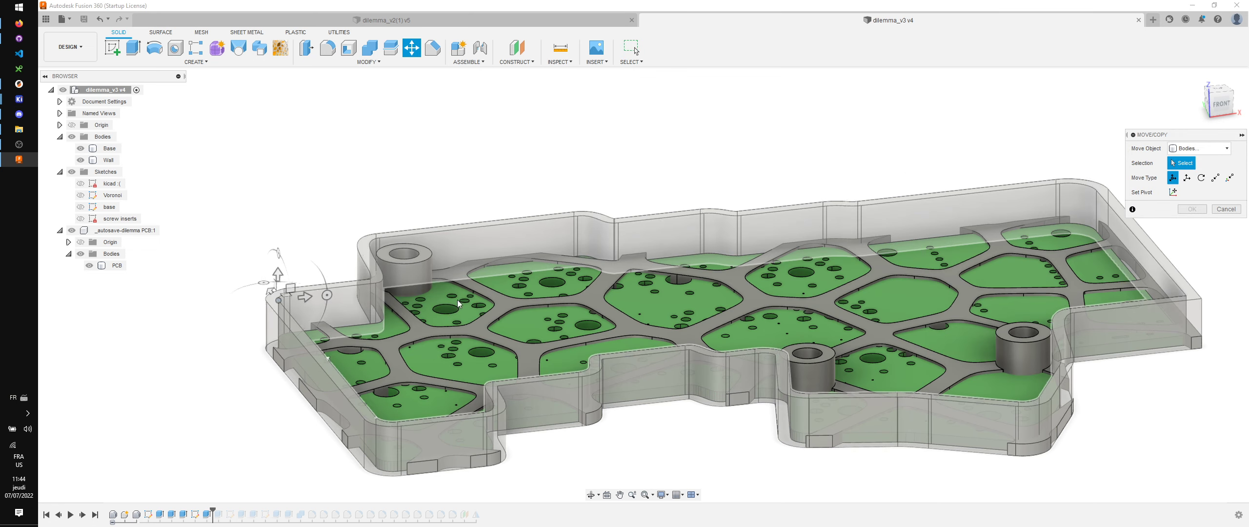
pyautogui.click(457, 303)
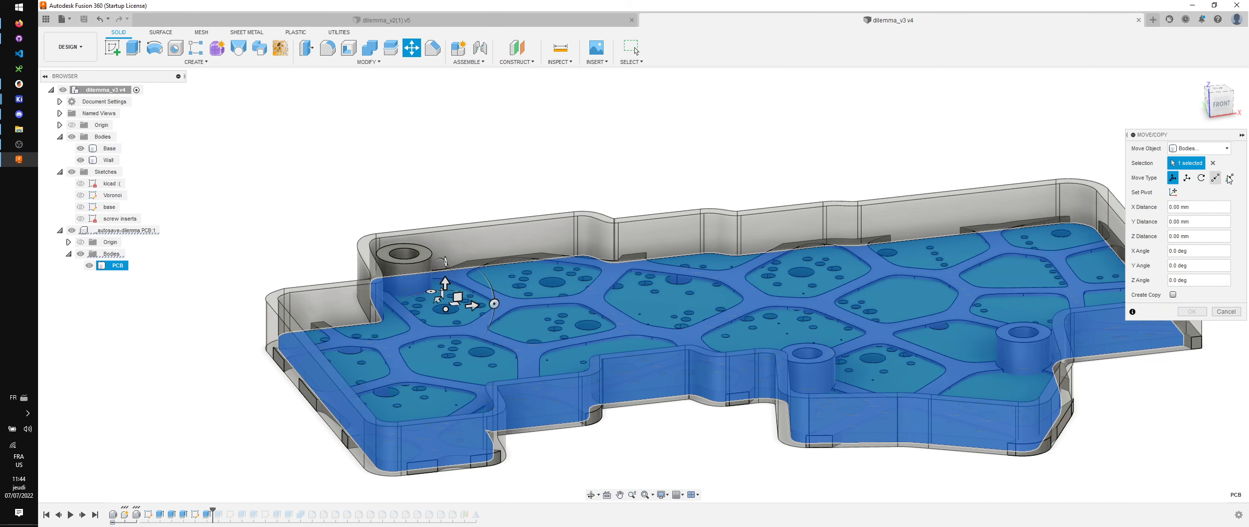
pyautogui.click(1217, 180)
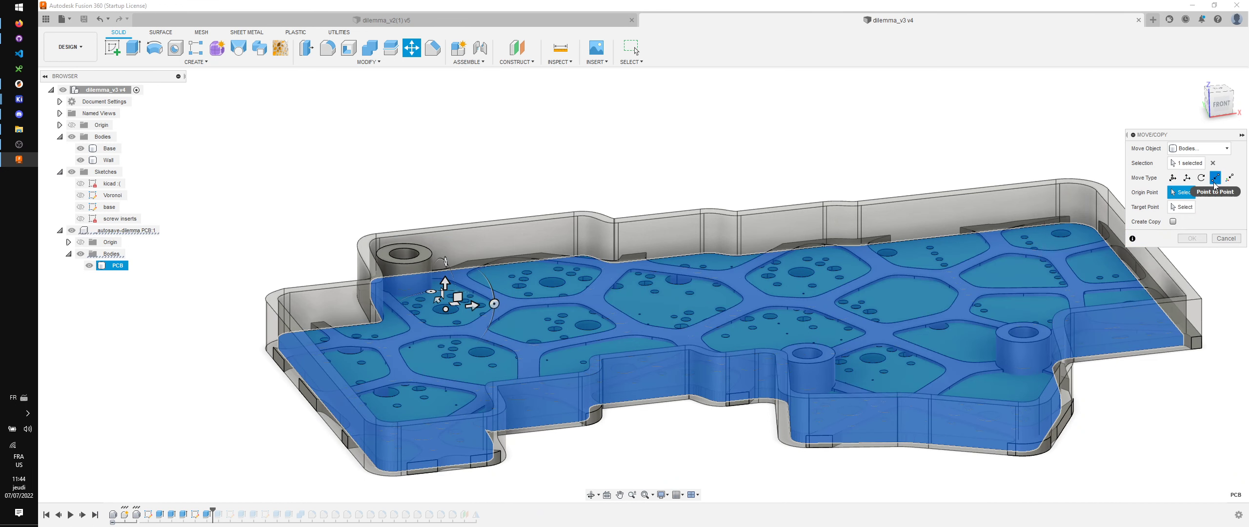
pyautogui.keyDown('shift'); pyautogui.moveTo(756, 384); pyautogui.dragTo(466, 344, button='middle'); pyautogui.keyUp('shift')
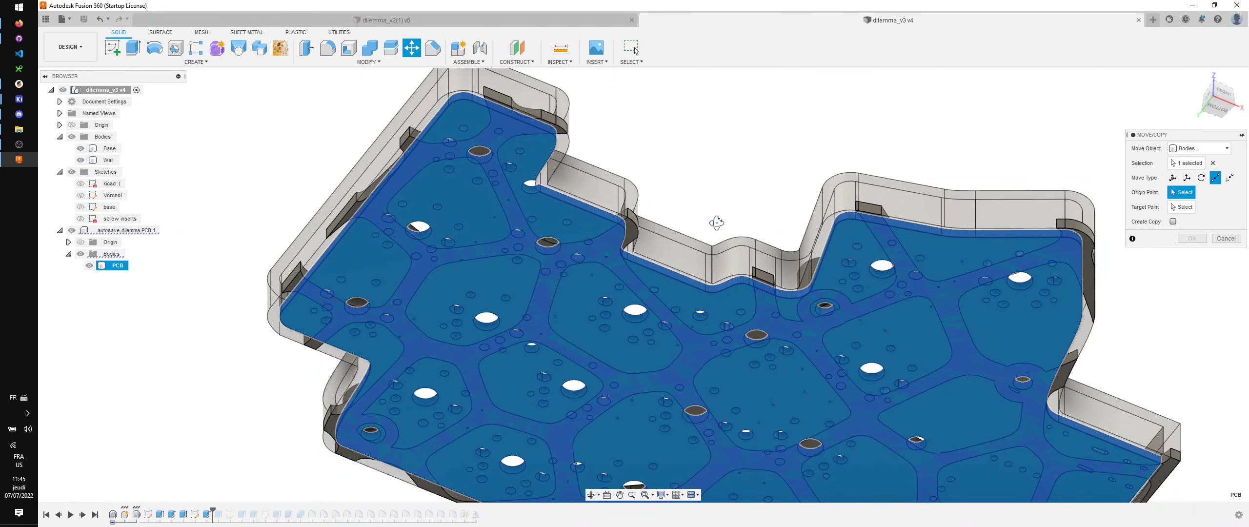
pyautogui.keyDown('shift'); pyautogui.moveTo(717, 223); pyautogui.dragTo(731, 361, button='middle'); pyautogui.keyUp('shift')
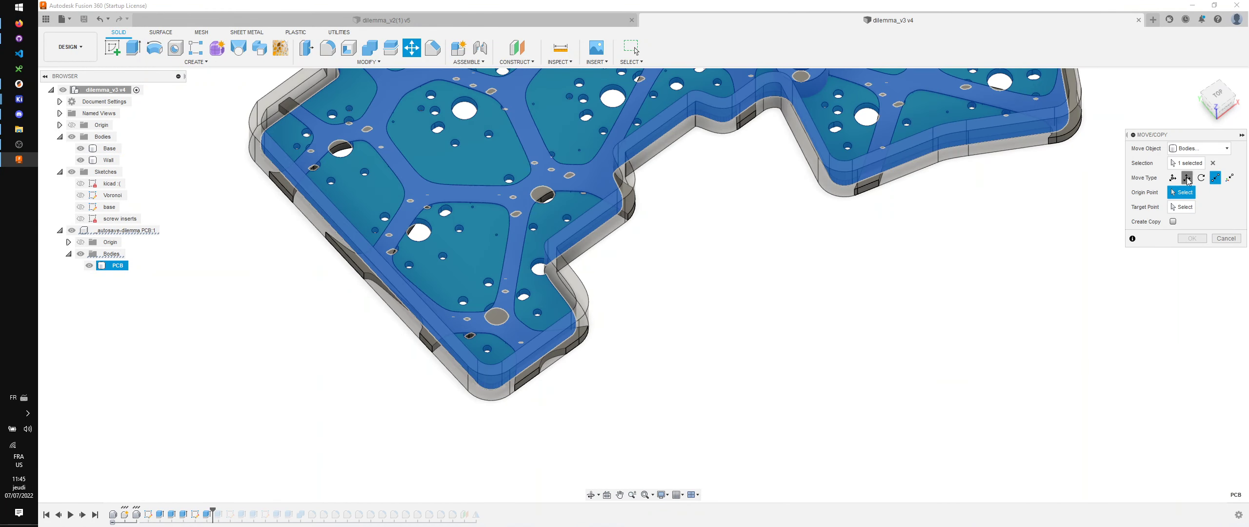
# Step: Set the PCB's move type to Translate and view the case from the front
pyautogui.click(1185, 178)
pyautogui.moveTo(672, 307); pyautogui.dragTo(683, 400, button='middle')
pyautogui.scroll(-2, 683, 400)
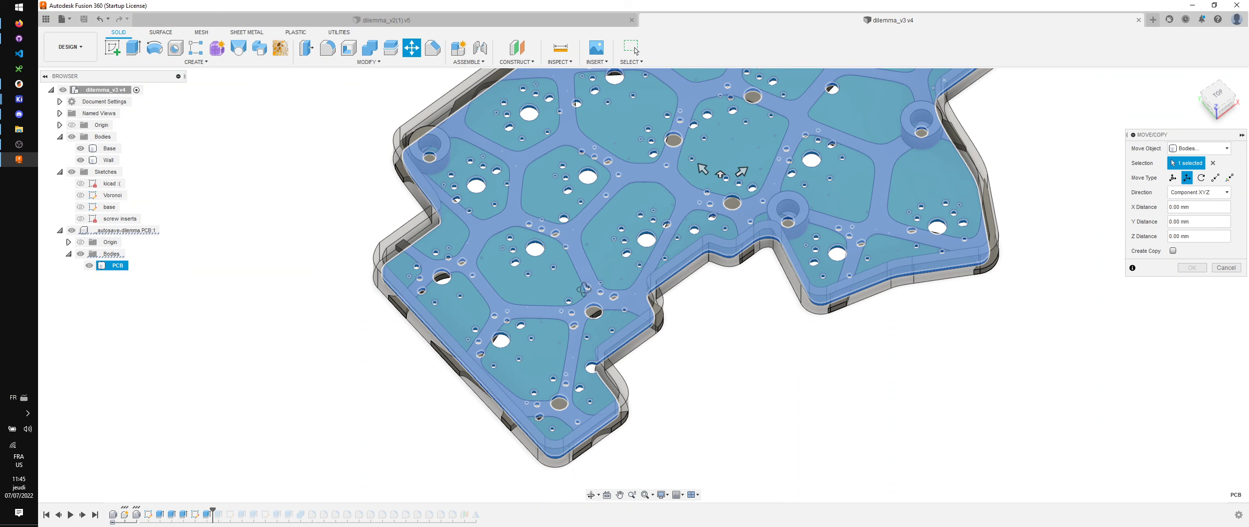
pyautogui.keyDown('shift'); pyautogui.moveTo(584, 288); pyautogui.dragTo(784, 260, button='middle'); pyautogui.keyUp('shift')
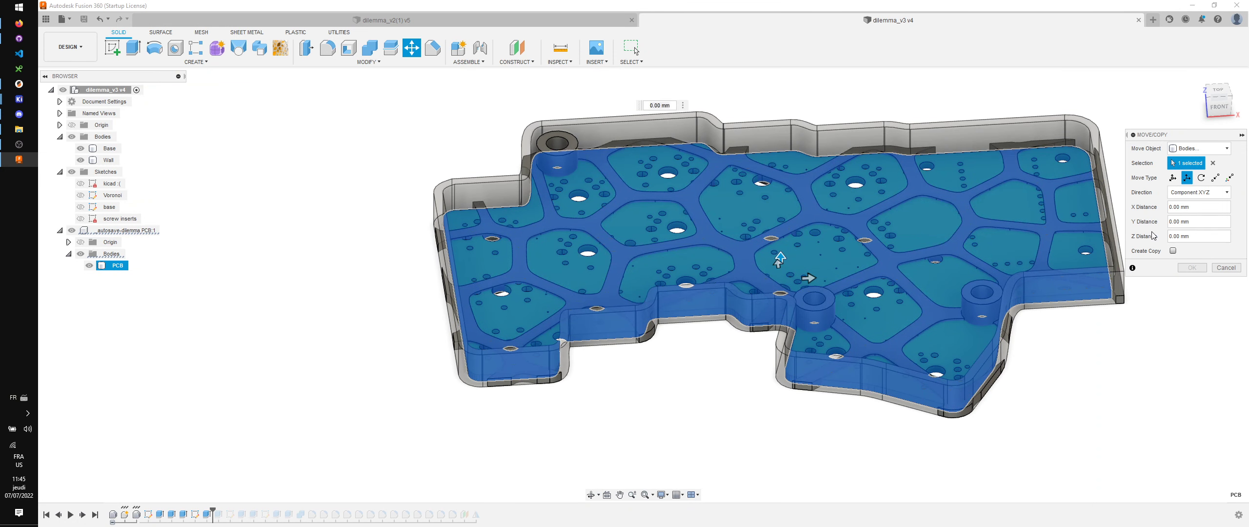
# Step: Try a Y distance of tenting_puck for the PCB move and reset the Y distance to 0
pyautogui.hotkey('ctrl', 'a')
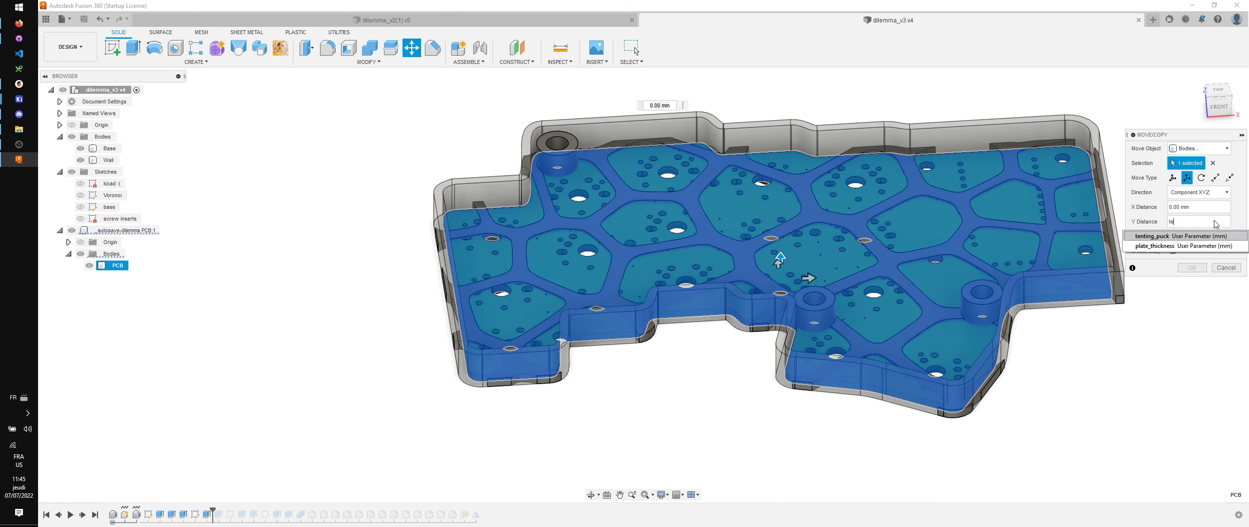
pyautogui.write('tenting_puck')
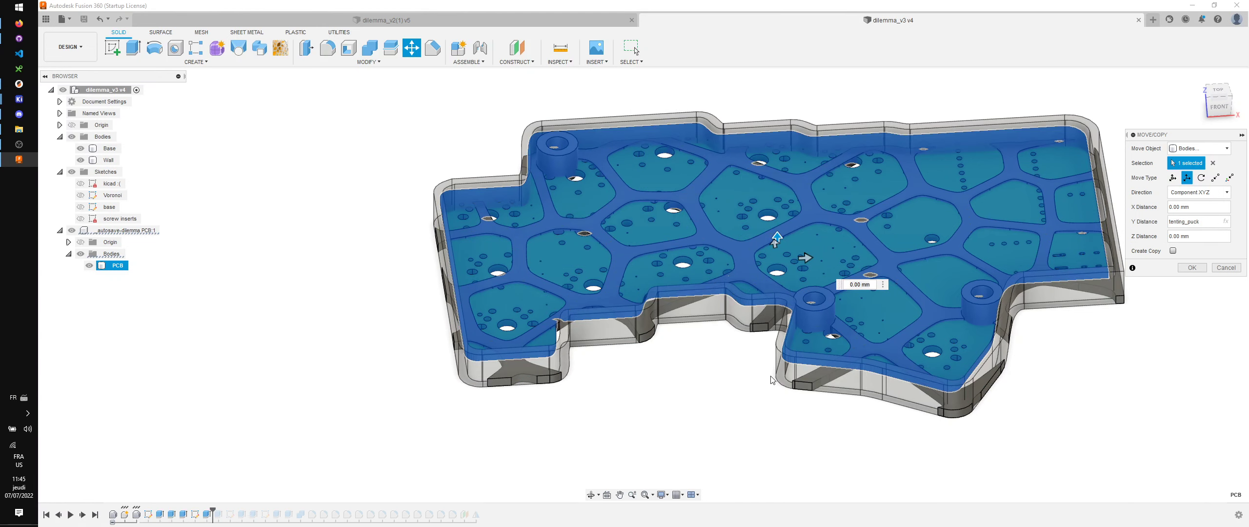
pyautogui.keyDown('shift'); pyautogui.moveTo(772, 378); pyautogui.dragTo(780, 356, button='middle'); pyautogui.keyUp('shift')
pyautogui.click(1206, 224)
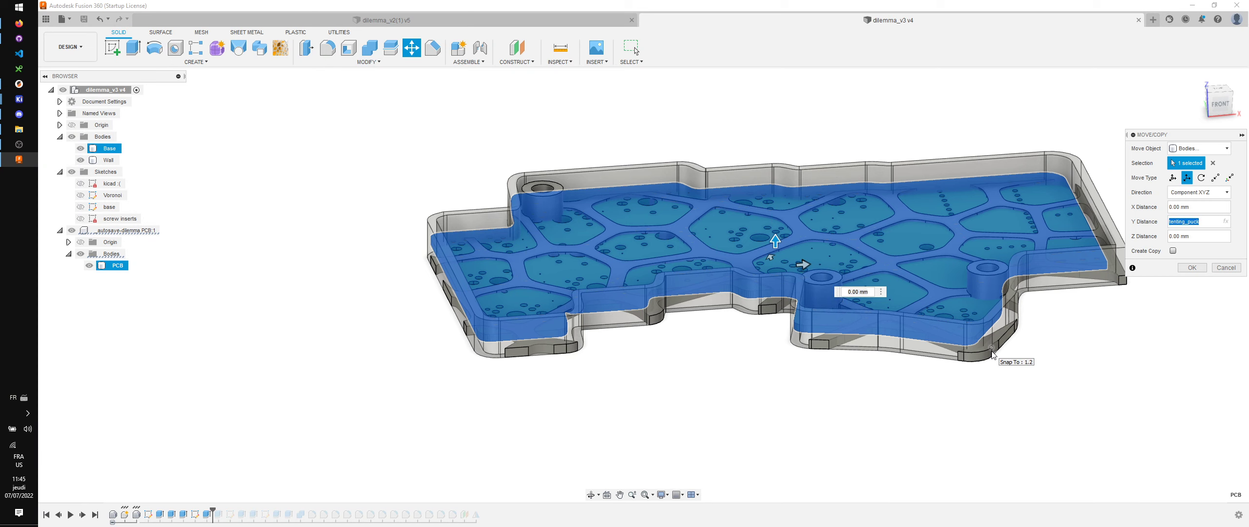
pyautogui.write('0')
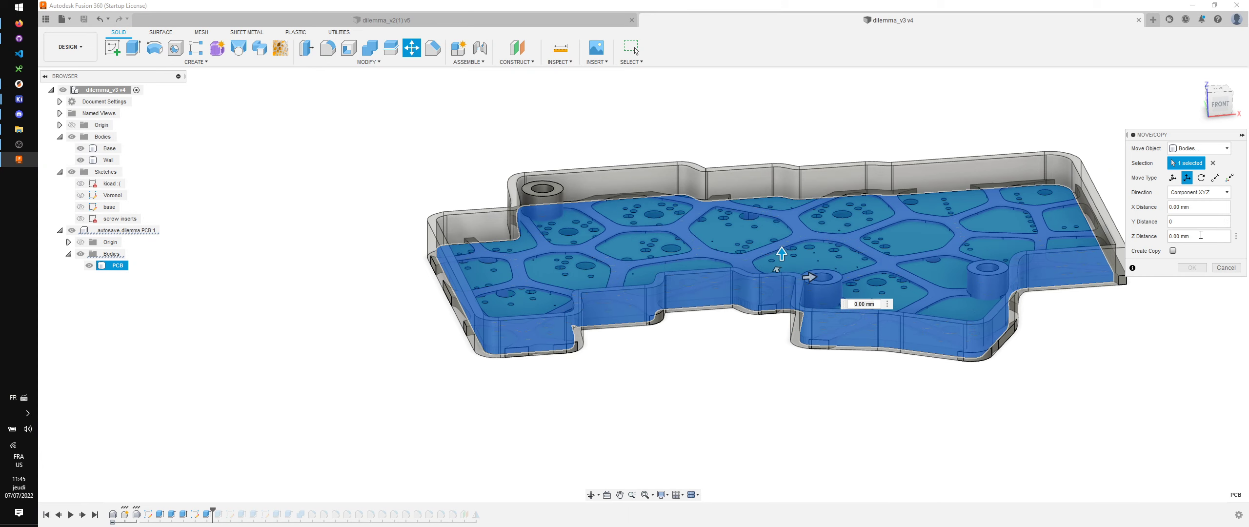
# Step: Move the PCB body upward by setting the Z distance to tenting_puck and apply the move
pyautogui.write('tenting_puck')
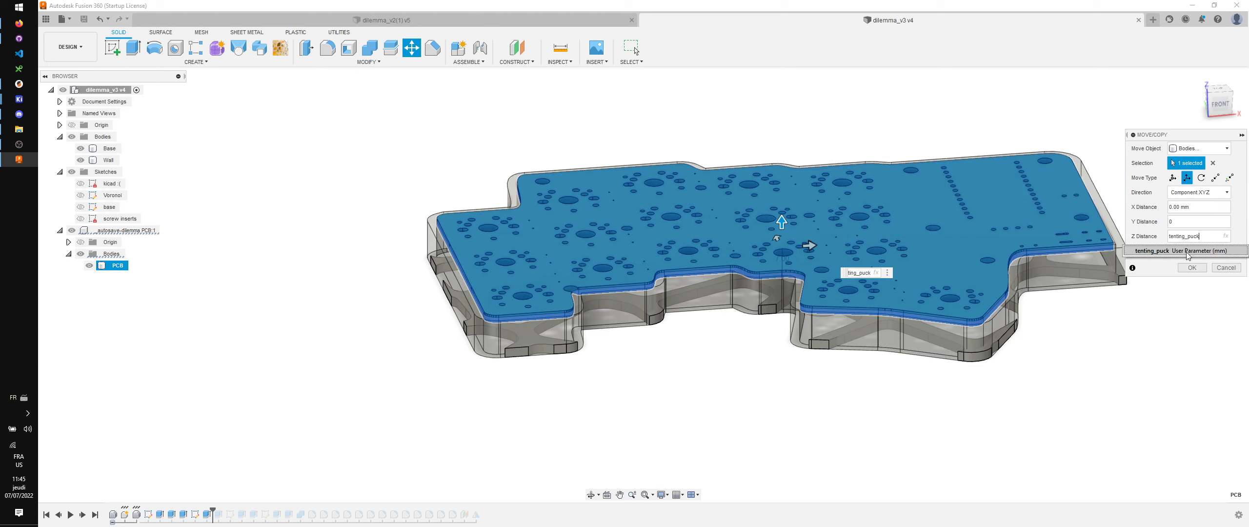
pyautogui.click(1147, 272)
pyautogui.keyDown('shift'); pyautogui.moveTo(665, 326); pyautogui.dragTo(662, 308, button='middle'); pyautogui.keyUp('shift')
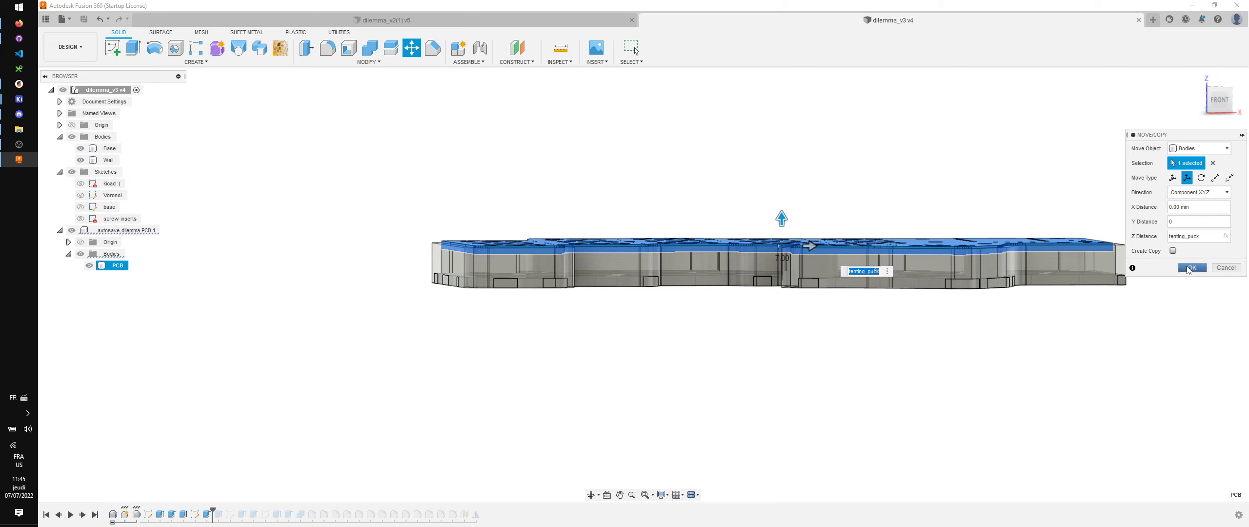
# Step: Create a section analysis through the case and PCB on the XZ plane
pyautogui.keyDown('shift'); pyautogui.moveTo(551, 257); pyautogui.dragTo(556, 275, button='middle'); pyautogui.keyUp('shift')
pyautogui.click(590, 63)
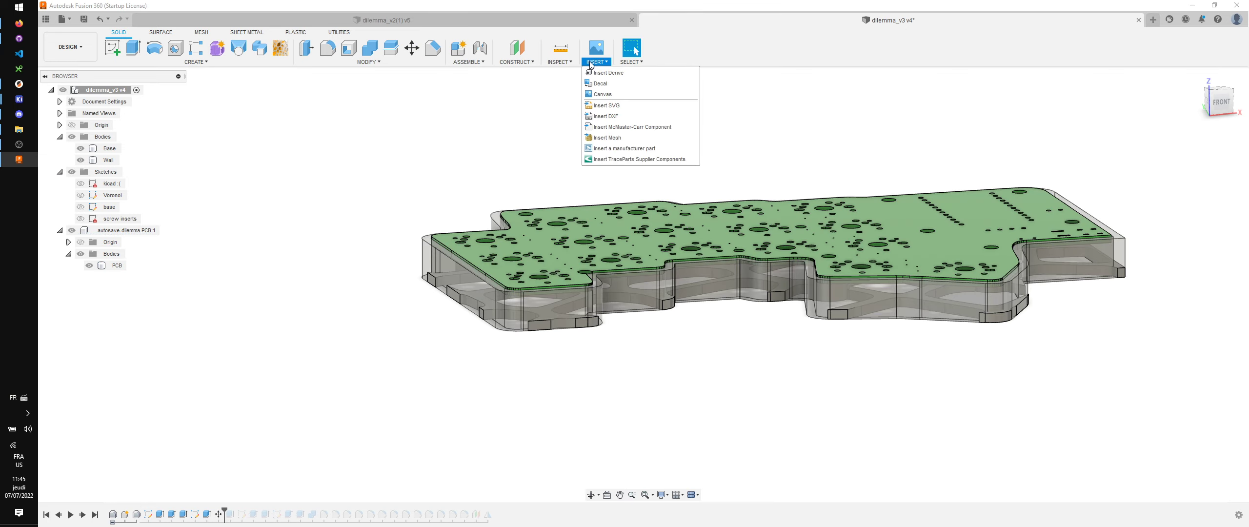
pyautogui.moveTo(563, 66)
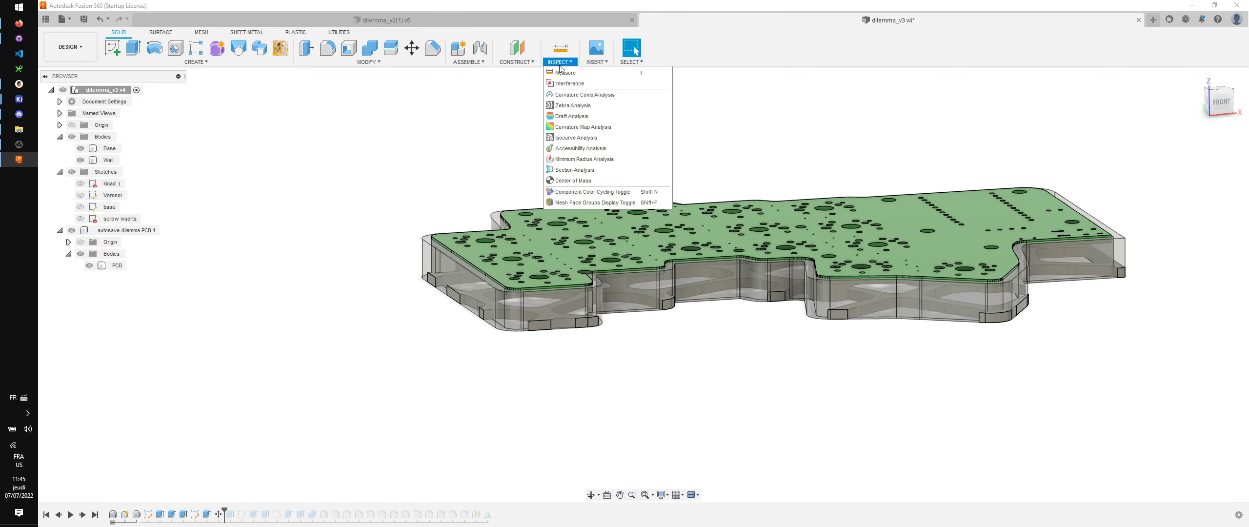
pyautogui.click(574, 169)
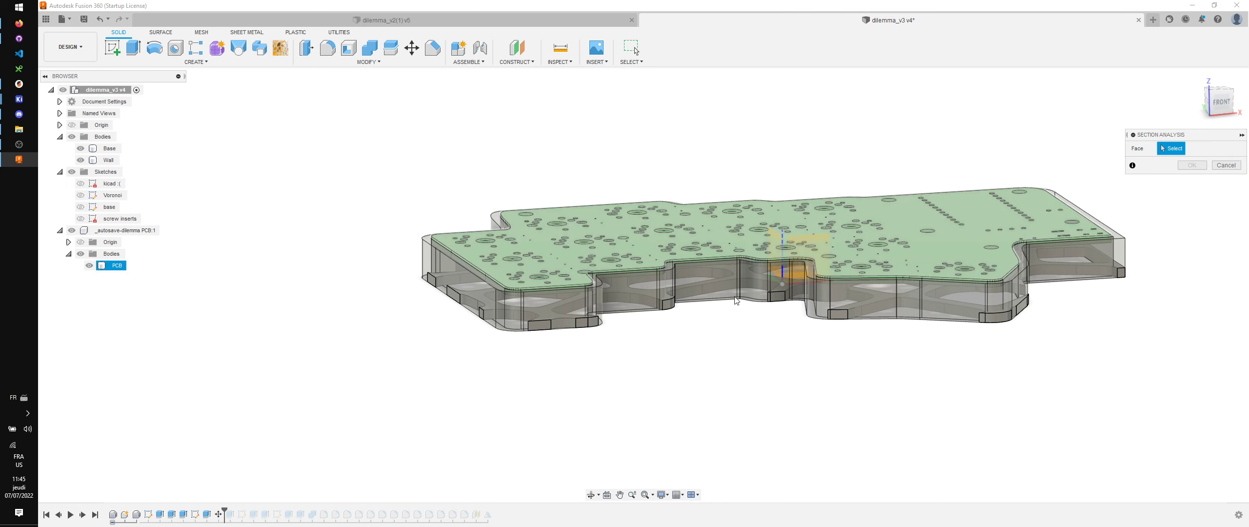
pyautogui.click(802, 240)
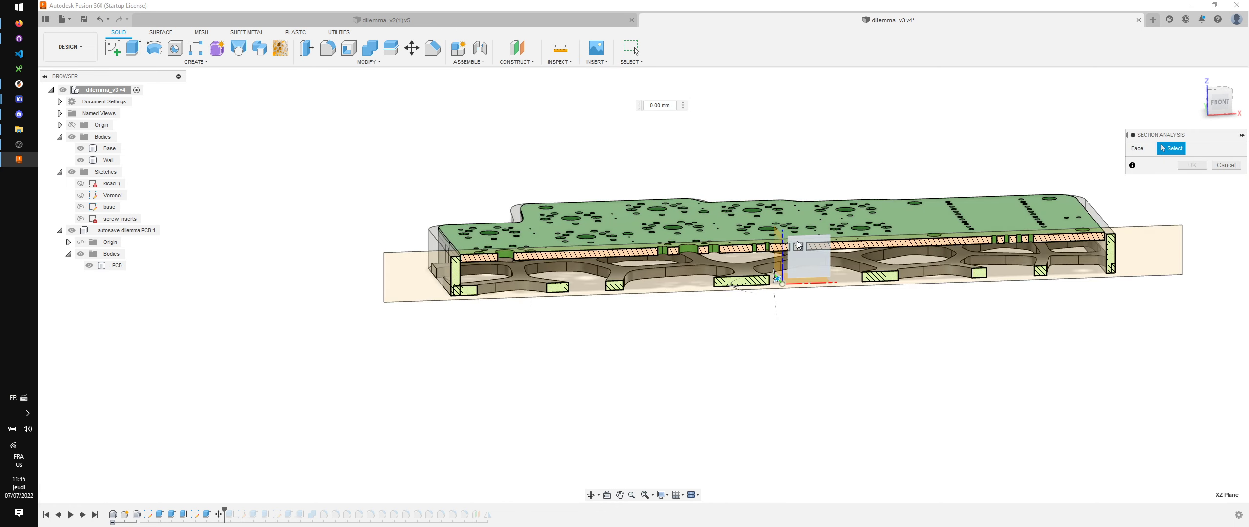
pyautogui.click(1197, 241)
# Step: Examine the sectioned case from the front, checking the PCB's height against the wall's upper edge
pyautogui.click(1219, 101)
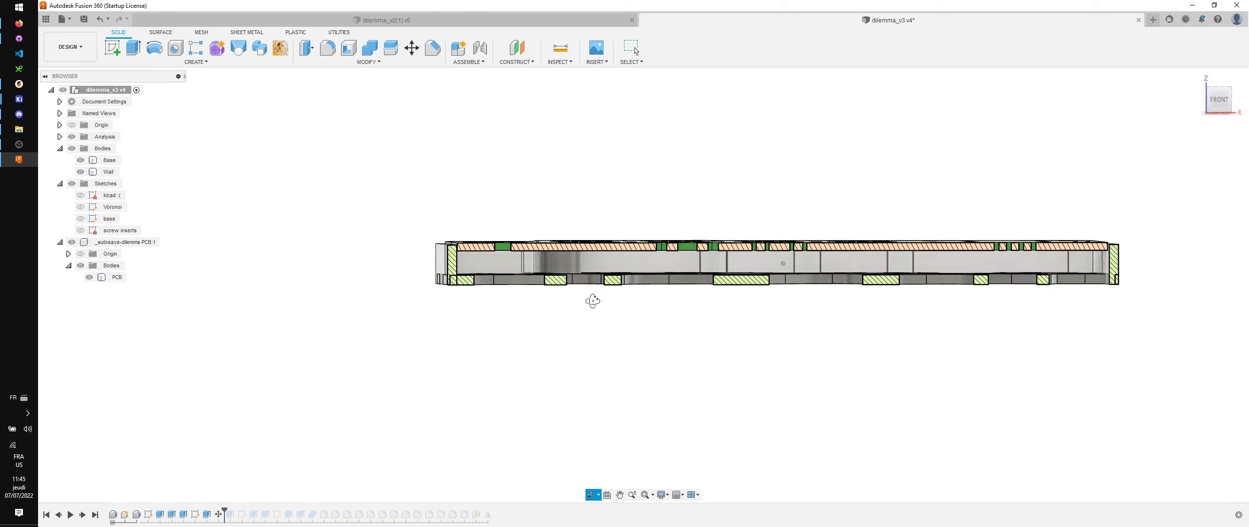
pyautogui.click(467, 243)
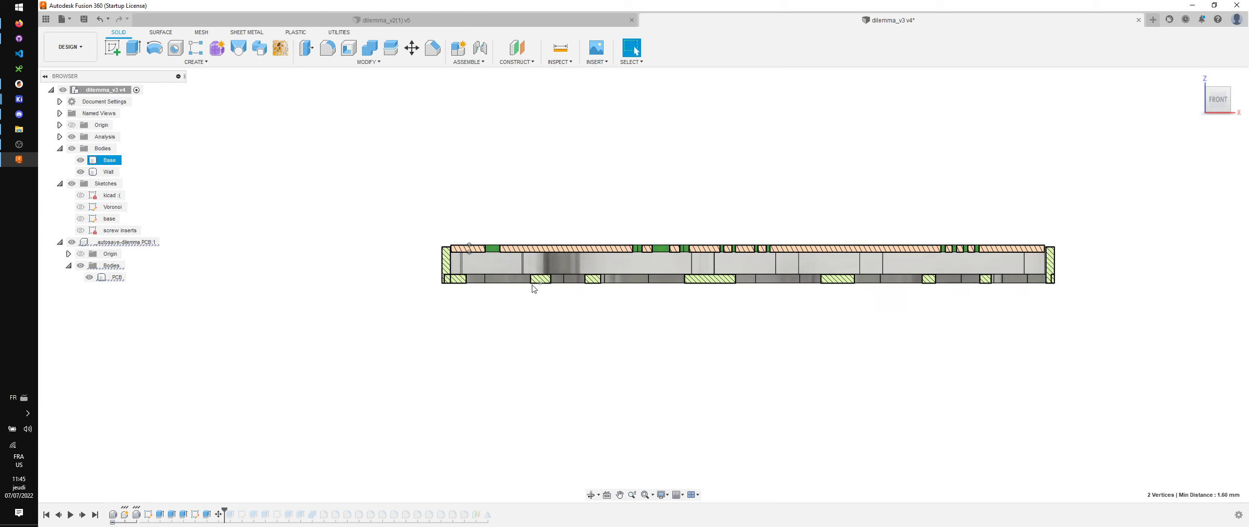
pyautogui.scroll(5, 535, 278)
pyautogui.moveTo(434, 268); pyautogui.dragTo(341, 246, button='middle')
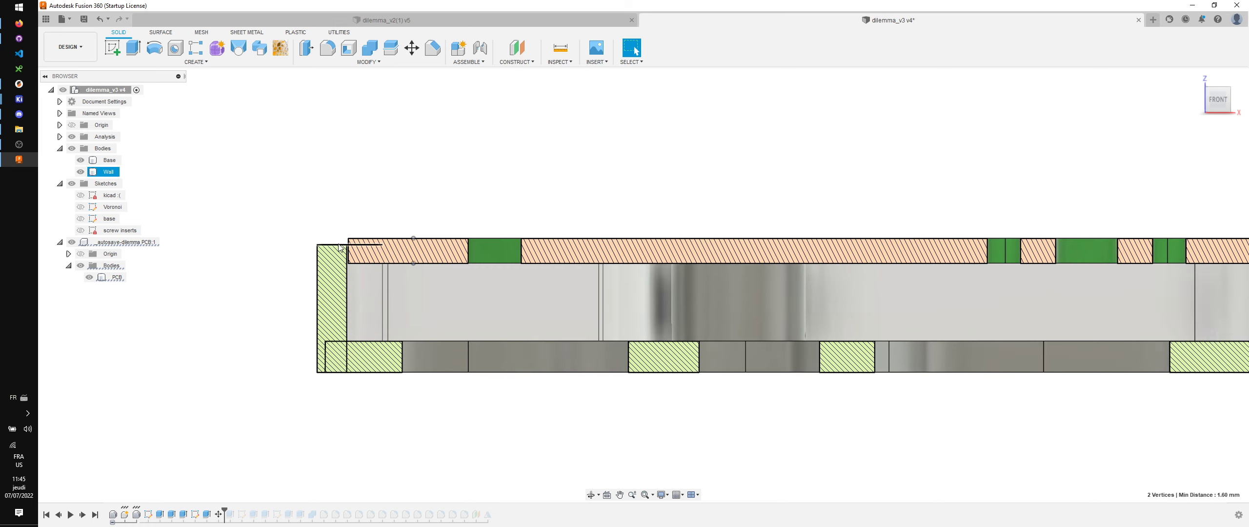
pyautogui.scroll(-5, 314, 298)
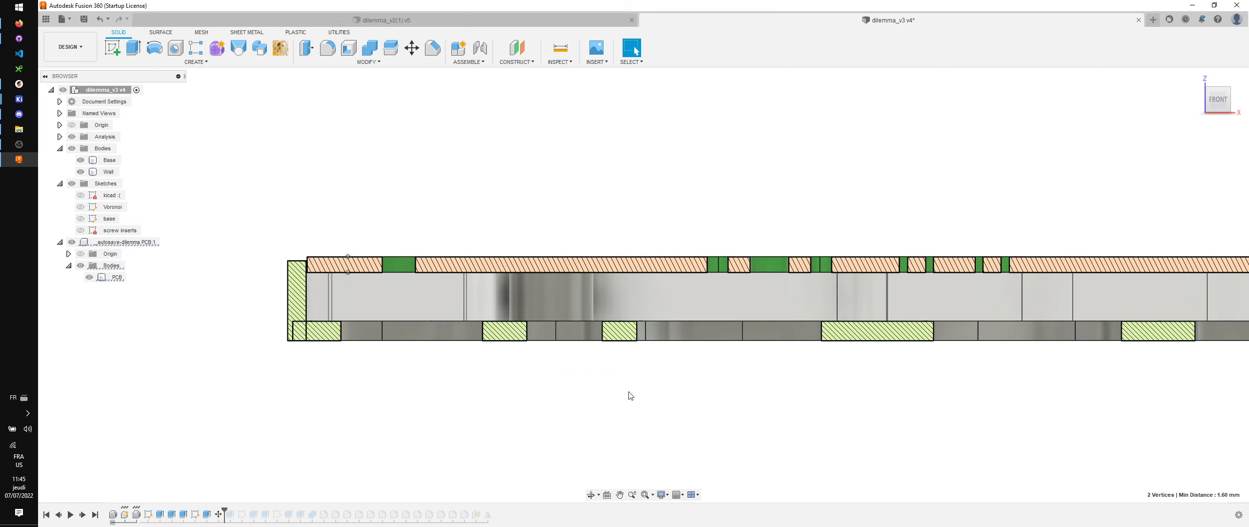
pyautogui.keyDown('shift'); pyautogui.moveTo(537, 391); pyautogui.dragTo(553, 384, button='middle'); pyautogui.keyUp('shift')
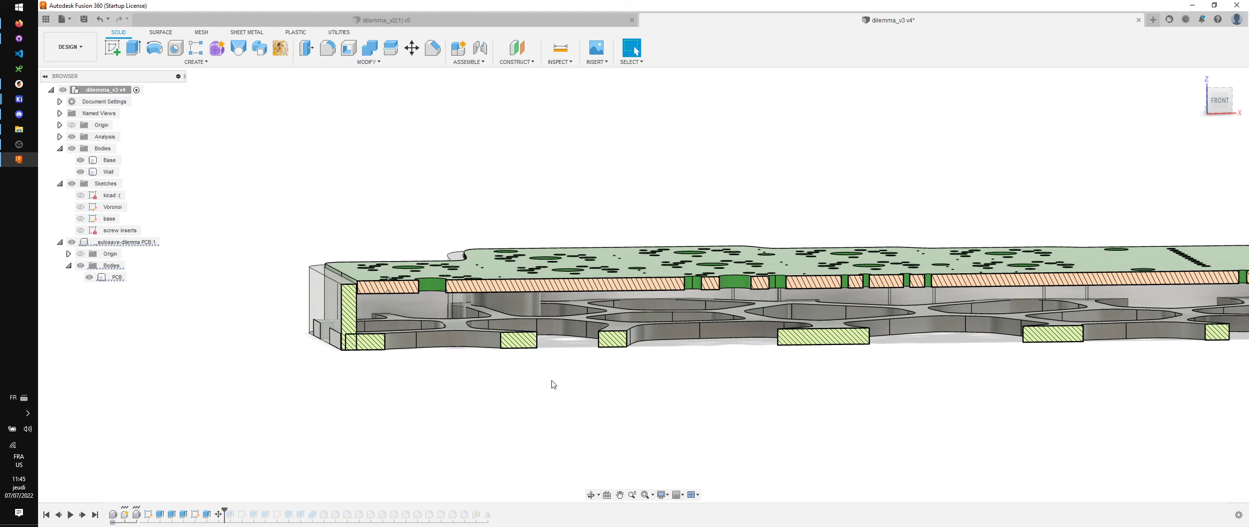
# Step: Edit the section analysis to a Y distance of 41 mm so it cuts through a screw insert post
pyautogui.click(60, 137)
pyautogui.doubleClick(112, 148)
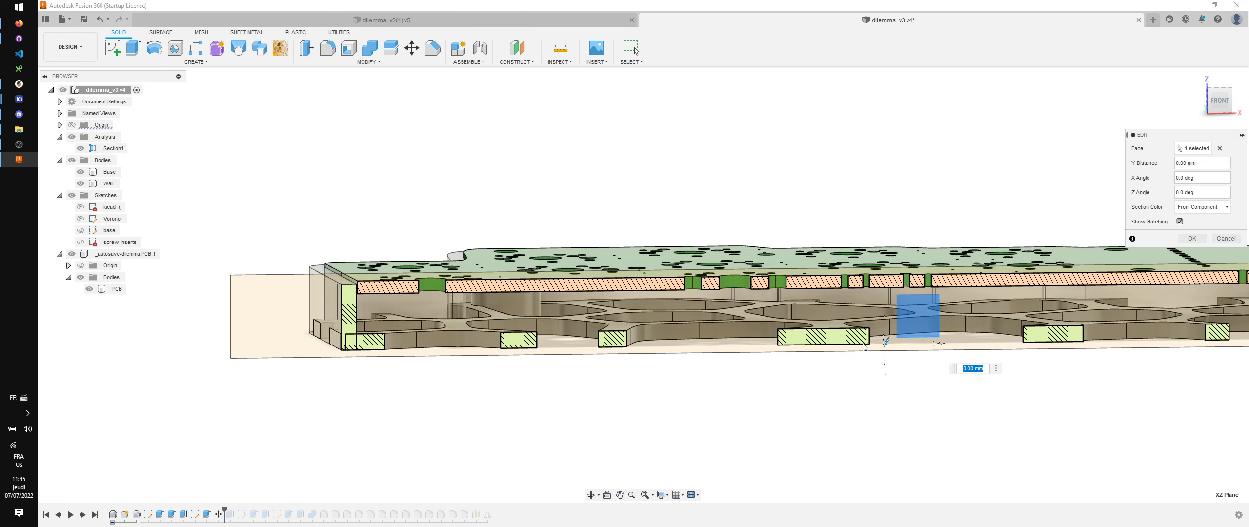
pyautogui.keyDown('shift'); pyautogui.moveTo(849, 388); pyautogui.dragTo(862, 387, button='middle'); pyautogui.keyUp('shift')
pyautogui.moveTo(888, 345); pyautogui.dragTo(805, 292)
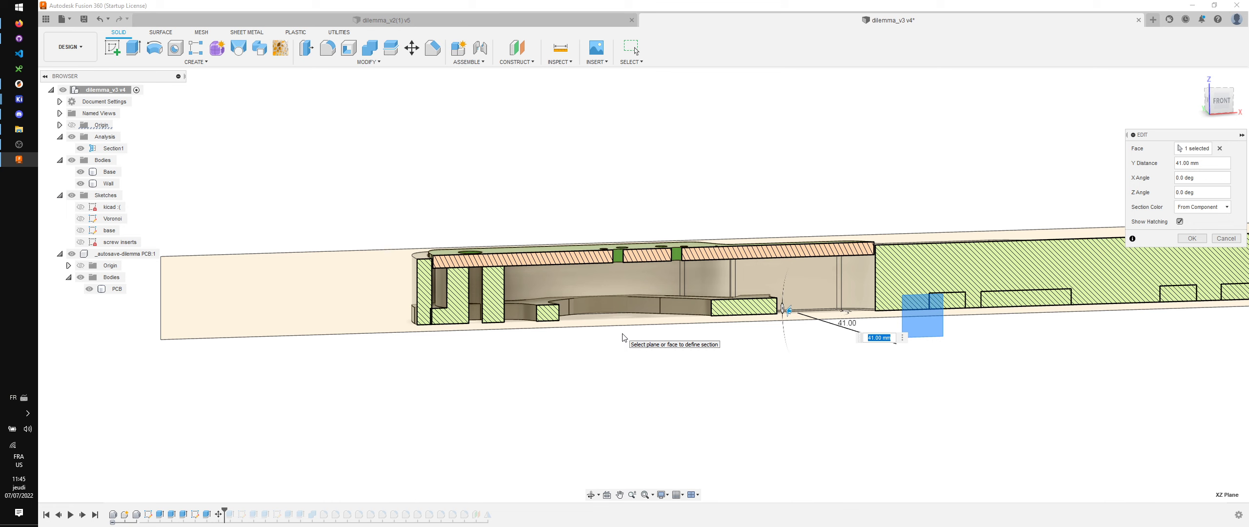
pyautogui.press('Return')
pyautogui.scroll(4, 497, 321)
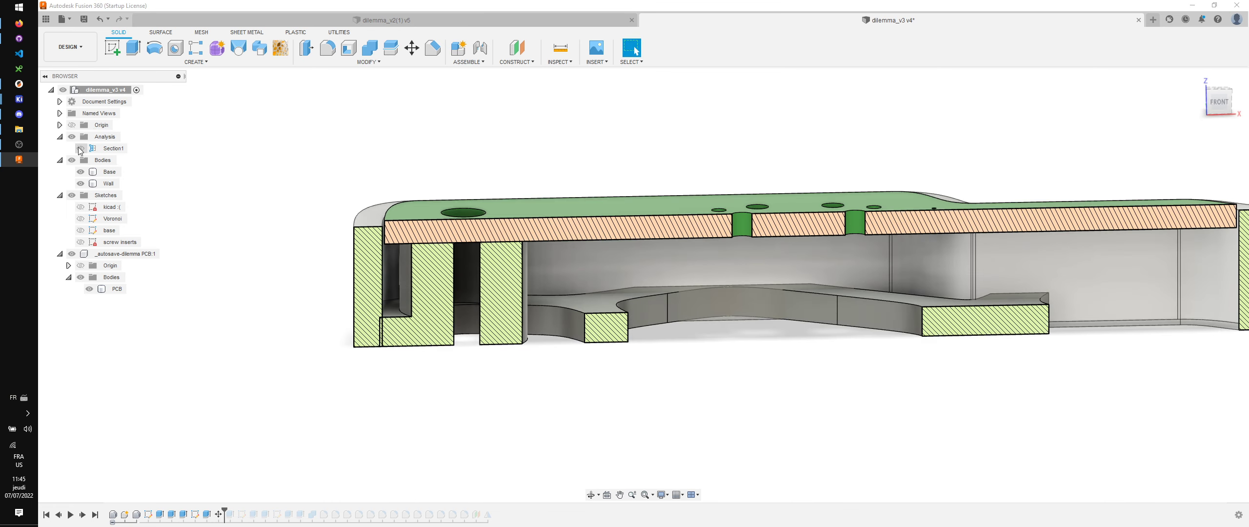
# Step: Hide the section analysis and the PCB component, and view the base and its screw posts from above
pyautogui.click(80, 149)
pyautogui.click(73, 254)
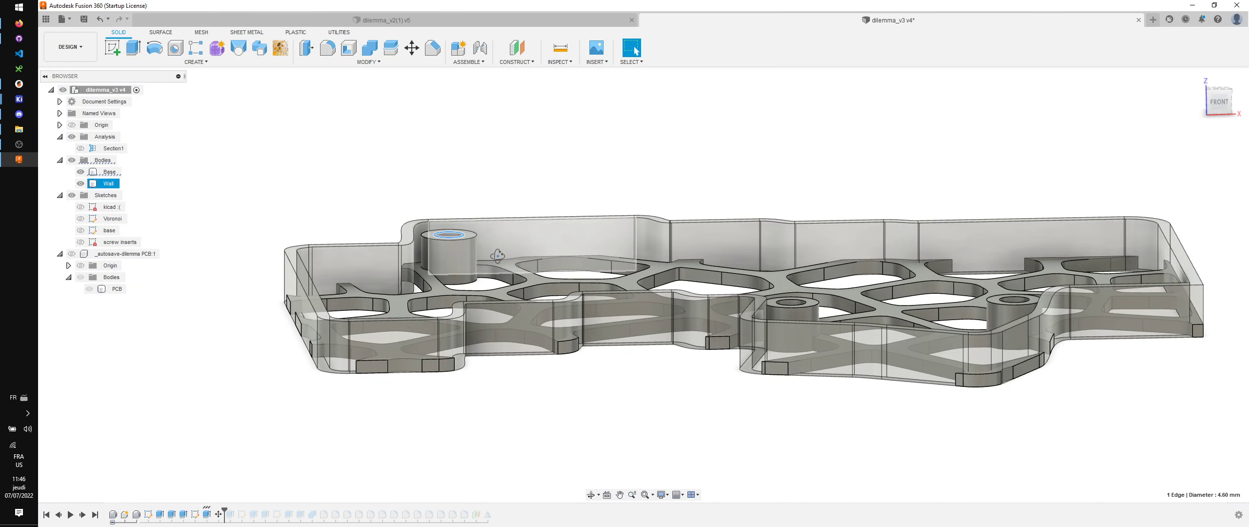
pyautogui.click(1227, 89)
pyautogui.click(1218, 92)
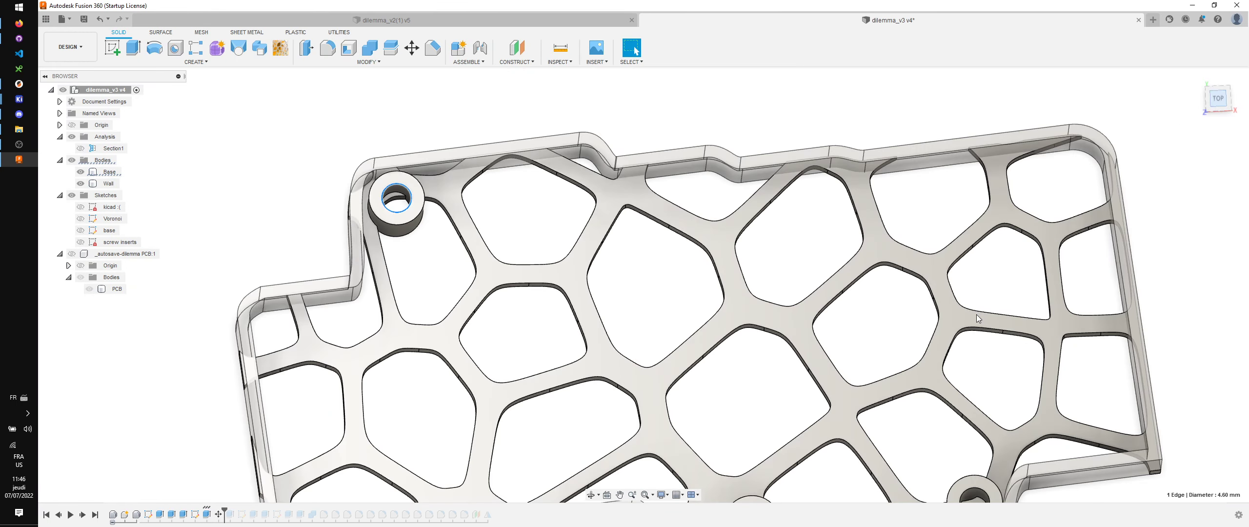
pyautogui.scroll(4, 504, 204)
pyautogui.scroll(-2, 277, 162)
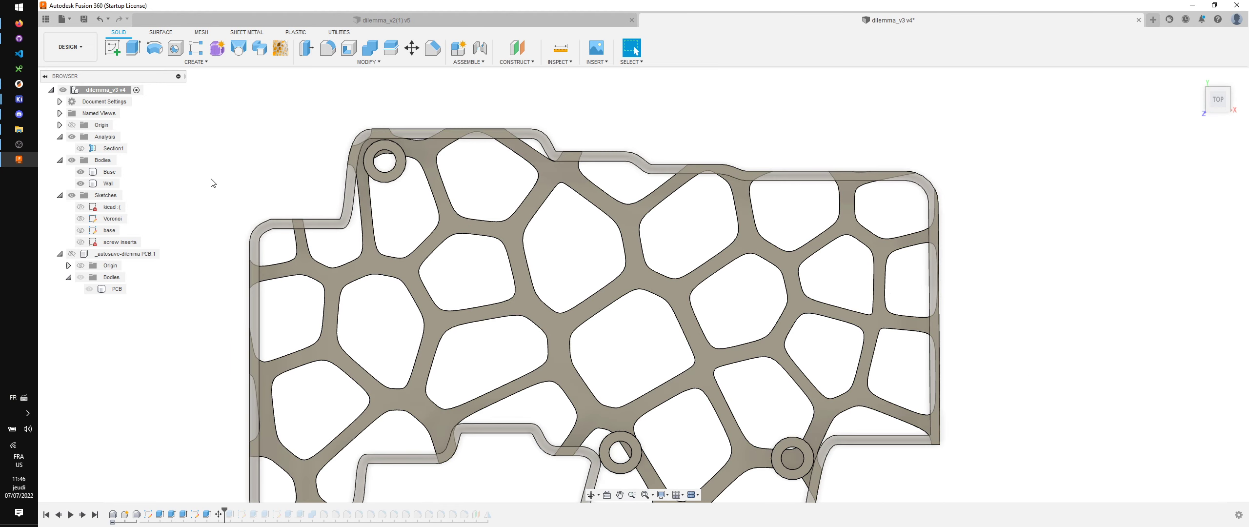
pyautogui.keyDown('shift'); pyautogui.moveTo(225, 157); pyautogui.dragTo(230, 143, button='middle'); pyautogui.keyUp('shift')
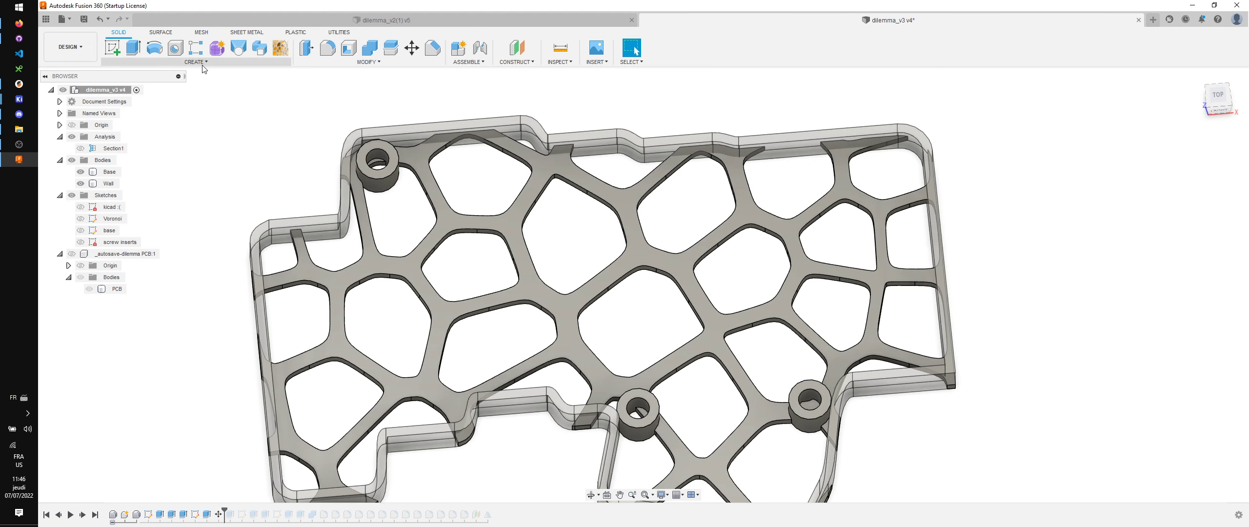
# Step: Apply a green appearance to the Base body
pyautogui.click(109, 172)
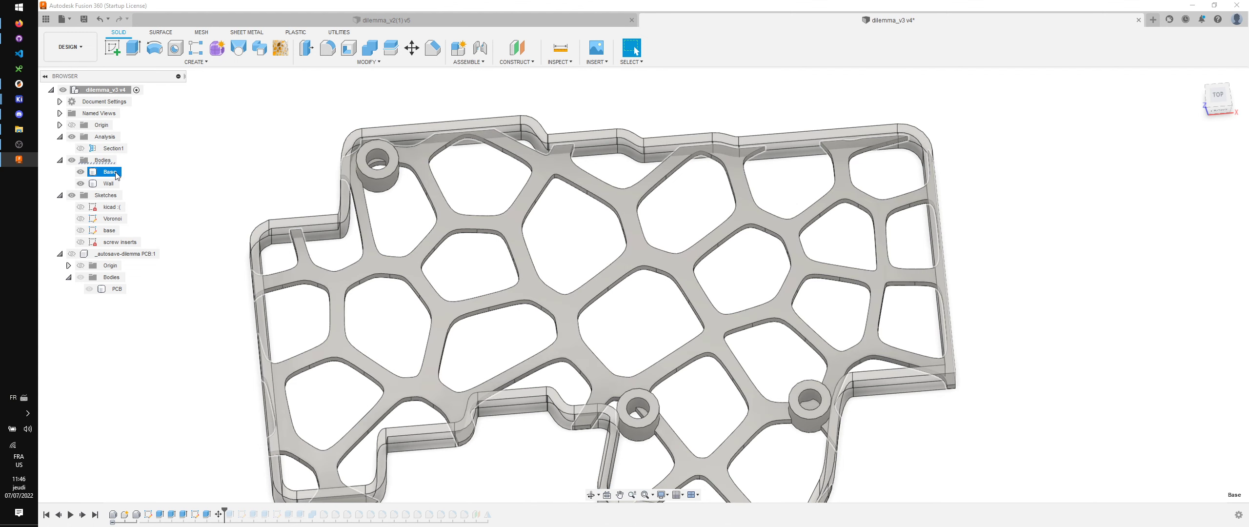
pyautogui.rightClick(117, 175)
pyautogui.click(195, 246)
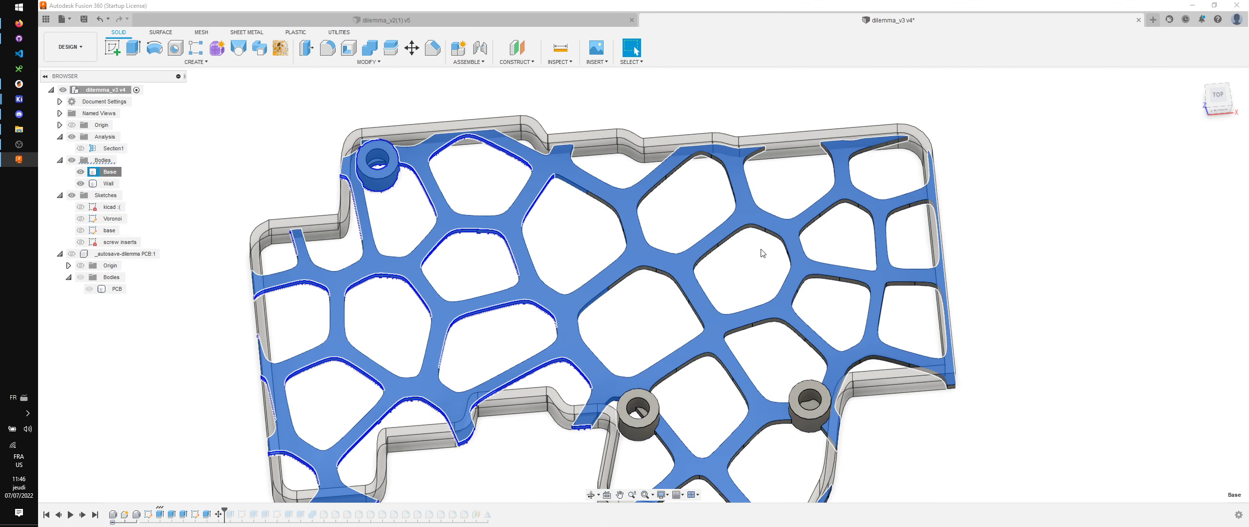
pyautogui.moveTo(1086, 219); pyautogui.dragTo(863, 207)
pyautogui.click(1227, 476)
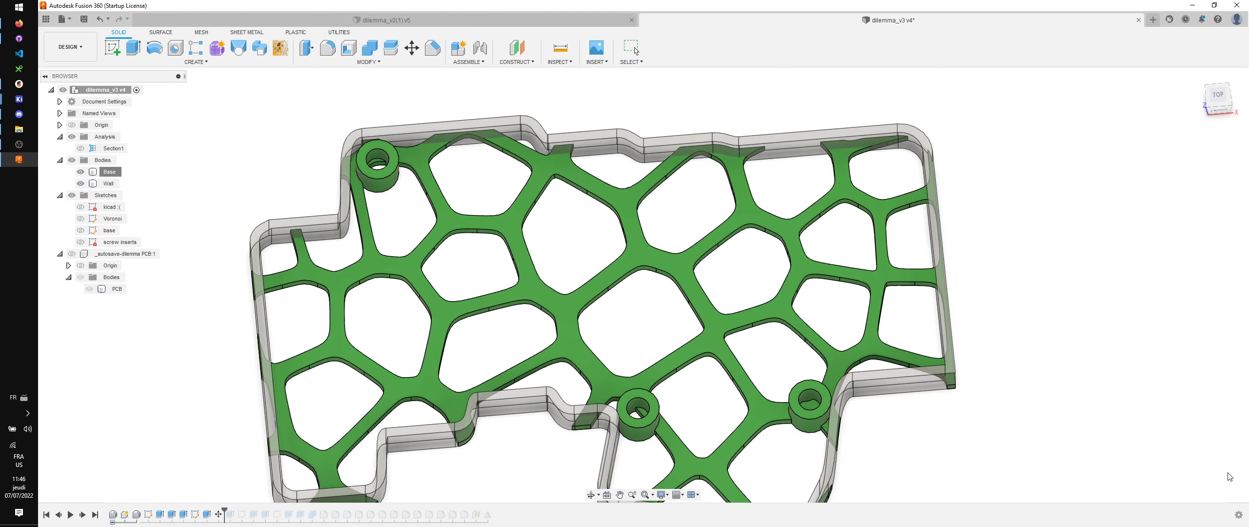
pyautogui.keyDown('shift'); pyautogui.moveTo(997, 440); pyautogui.dragTo(991, 410, button='middle'); pyautogui.keyUp('shift')
pyautogui.moveTo(569, 316); pyautogui.dragTo(562, 195, button='middle')
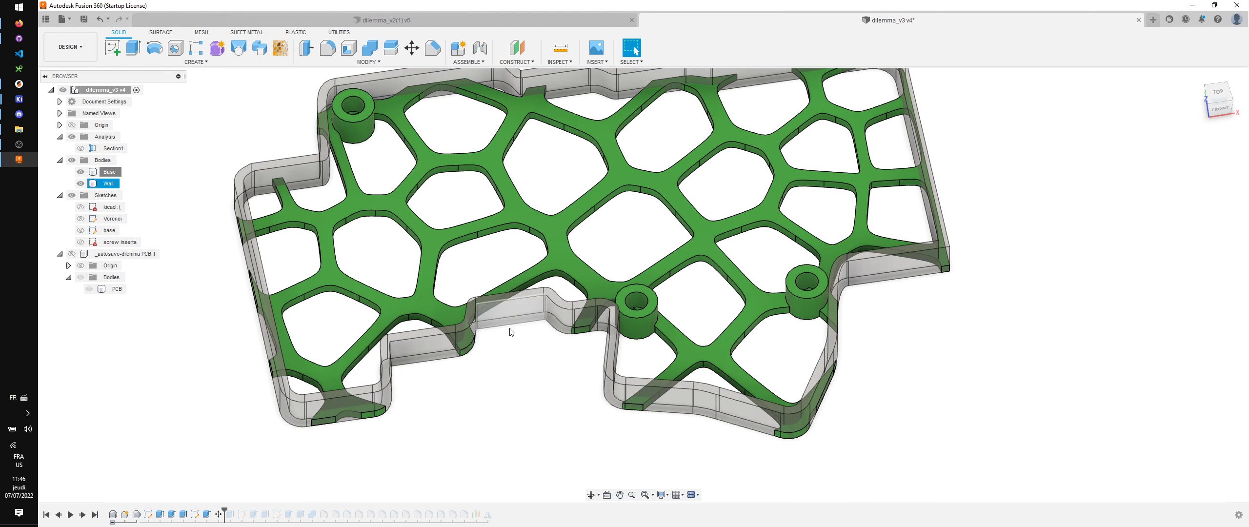
pyautogui.keyDown('shift'); pyautogui.moveTo(508, 333); pyautogui.dragTo(511, 353, button='middle'); pyautogui.keyUp('shift')
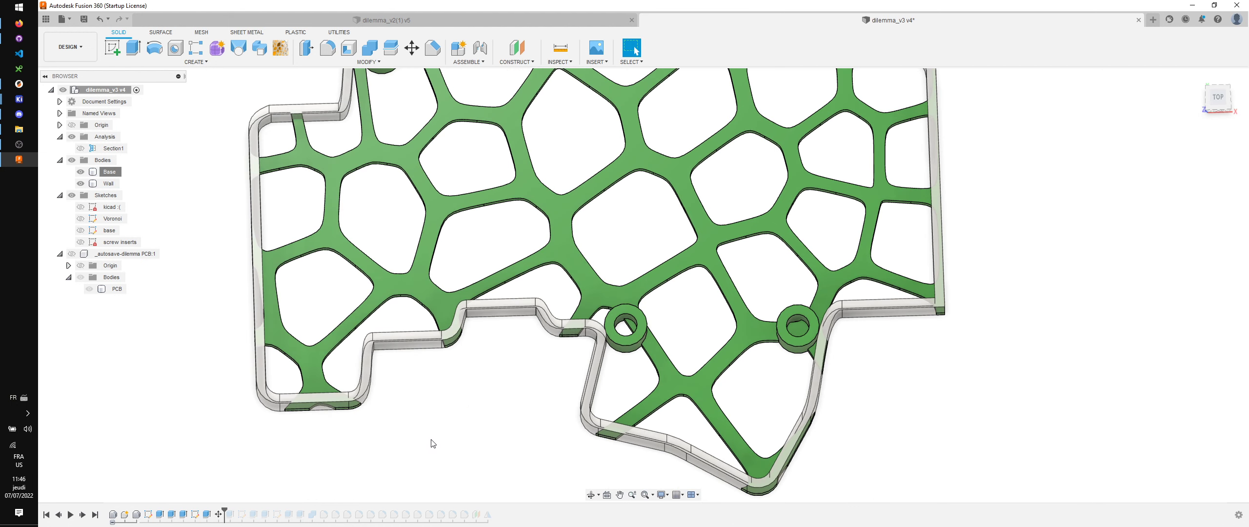
# Step: Show the screw inserts sketch and hide all the case bodies
pyautogui.click(80, 242)
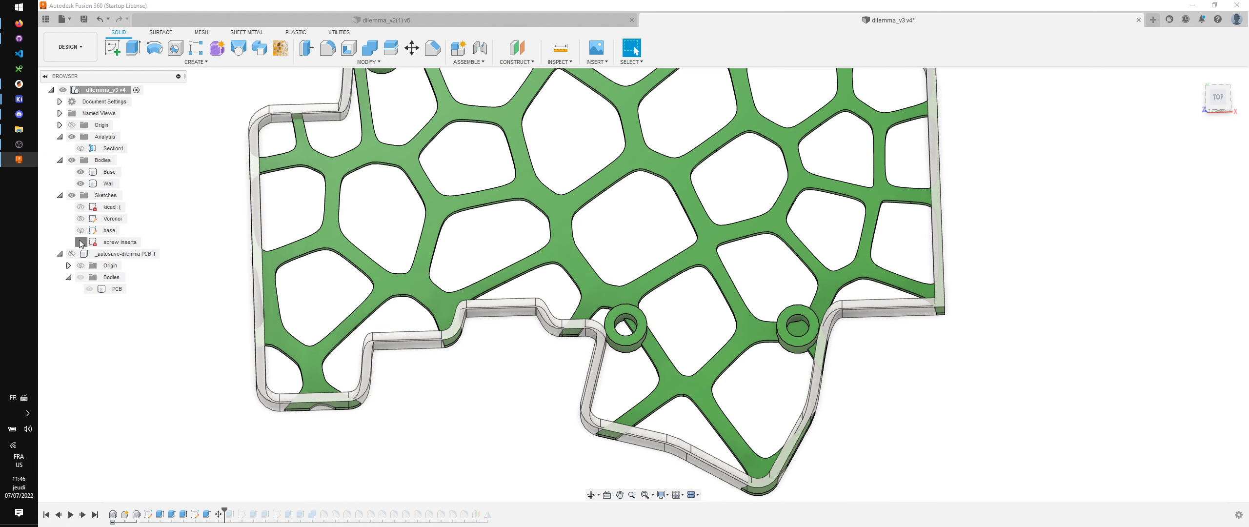
pyautogui.keyDown('shift'); pyautogui.moveTo(180, 332); pyautogui.dragTo(189, 301, button='middle'); pyautogui.keyUp('shift')
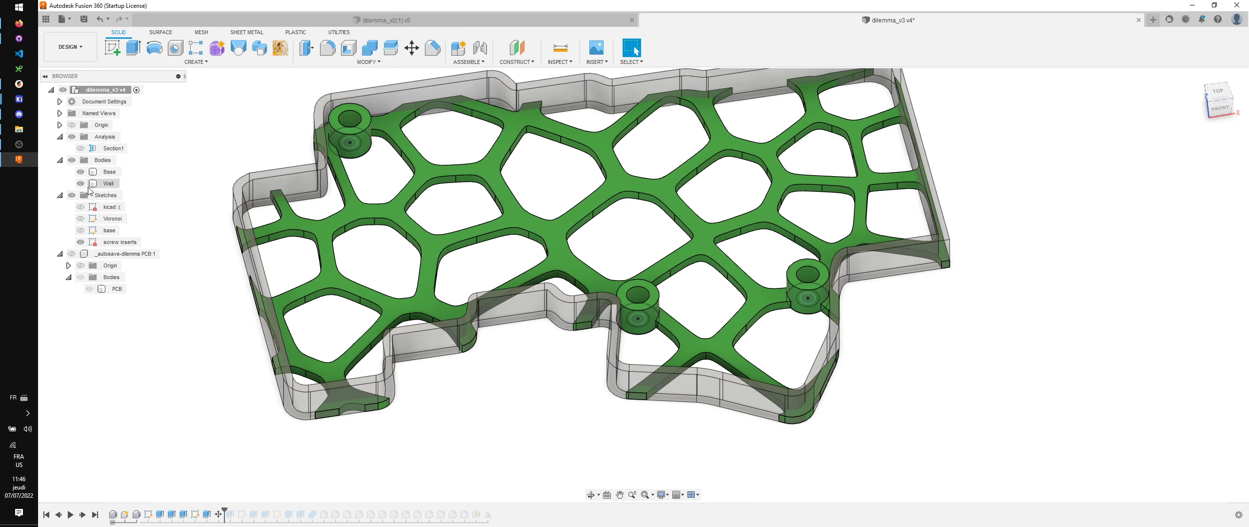
pyautogui.click(71, 160)
# Step: Start an Extrude with the centre circle and the ring directly around it selected at all three screw inserts
pyautogui.scroll(5, 371, 131)
pyautogui.click(371, 132)
pyautogui.press('e')
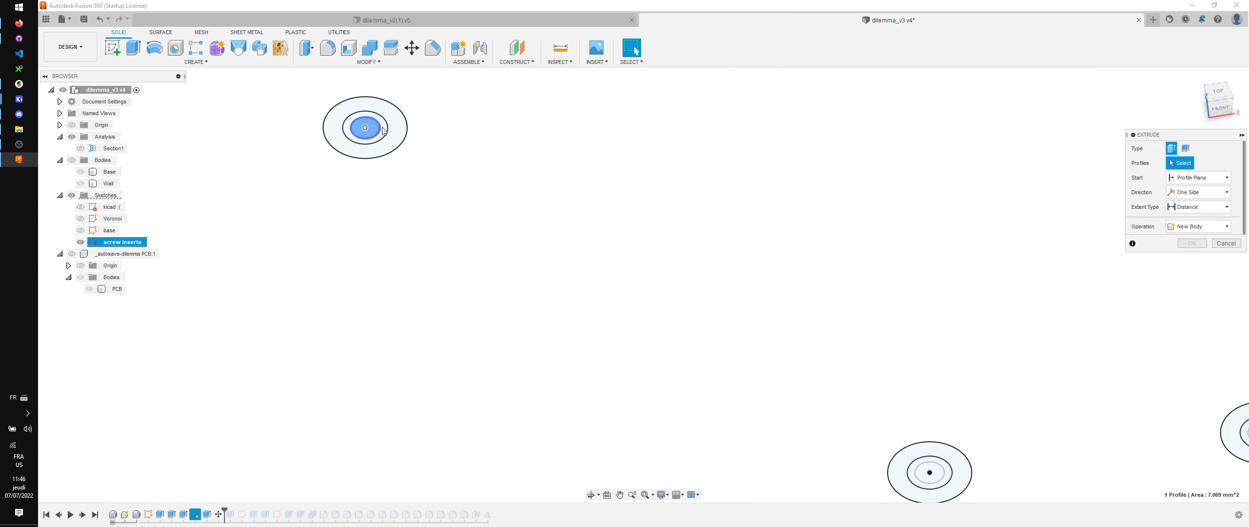
pyautogui.scroll(-2, 440, 242)
pyautogui.click(753, 388)
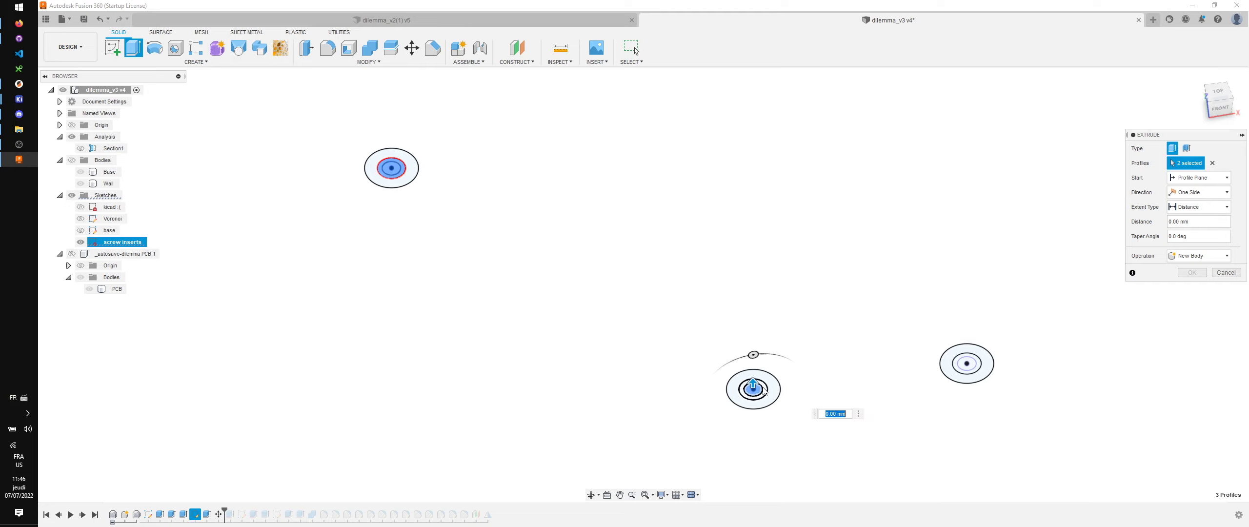
pyautogui.click(969, 362)
pyautogui.click(971, 359)
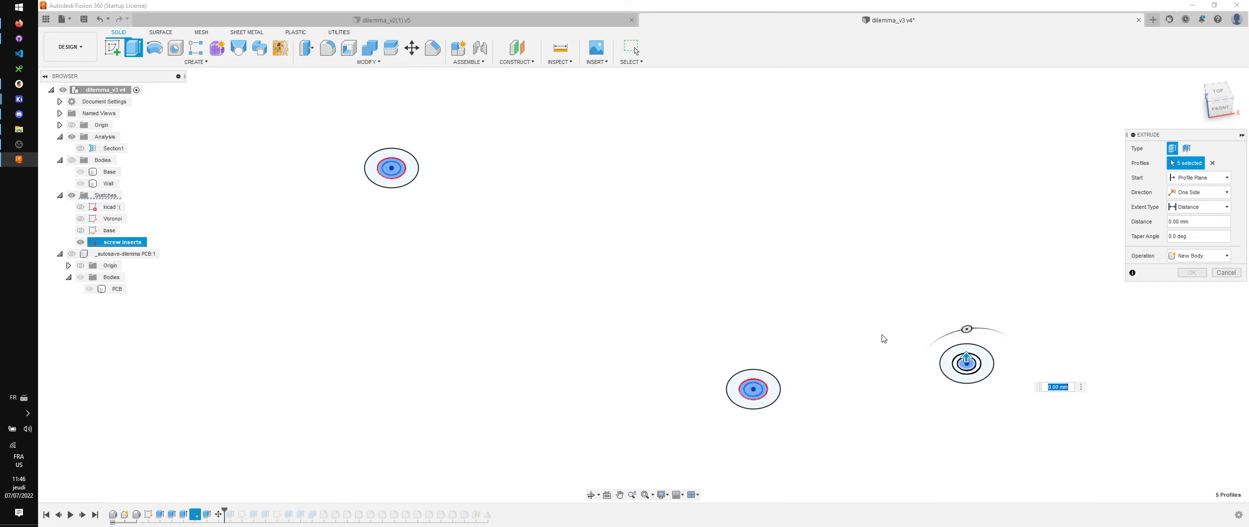
# Step: Show the case bodies again and hide the Wall body, keeping the Base visible for the extrusion
pyautogui.click(71, 160)
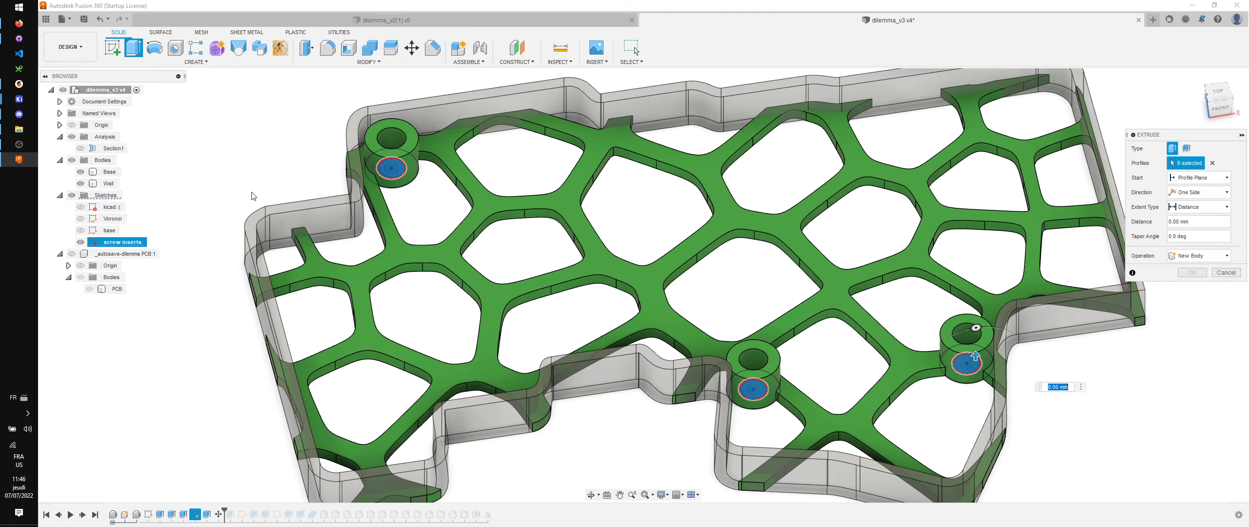
pyautogui.scroll(-2, 253, 196)
pyautogui.click(80, 183)
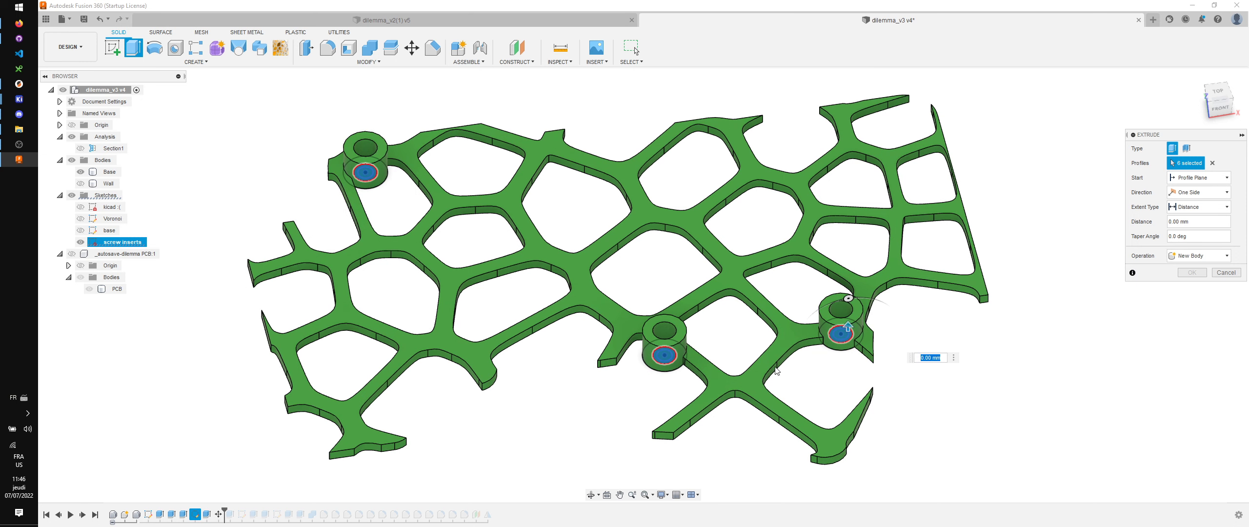
# Step: Cut the selected circular profiles through the three screw bosses with a symmetric 32 mm extrusion
pyautogui.write('32')
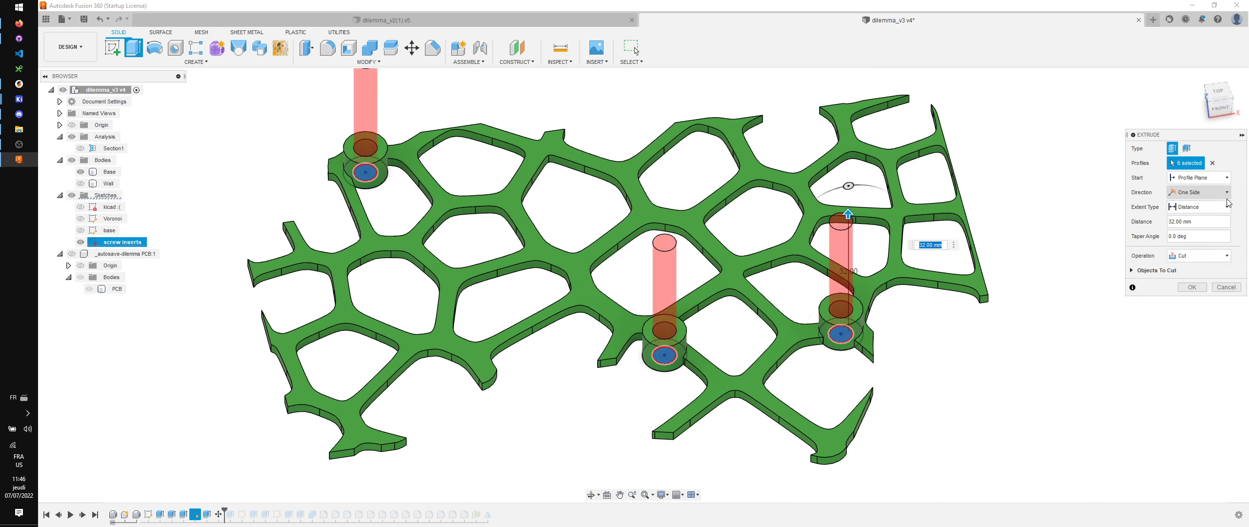
pyautogui.click(1226, 194)
pyautogui.click(1195, 226)
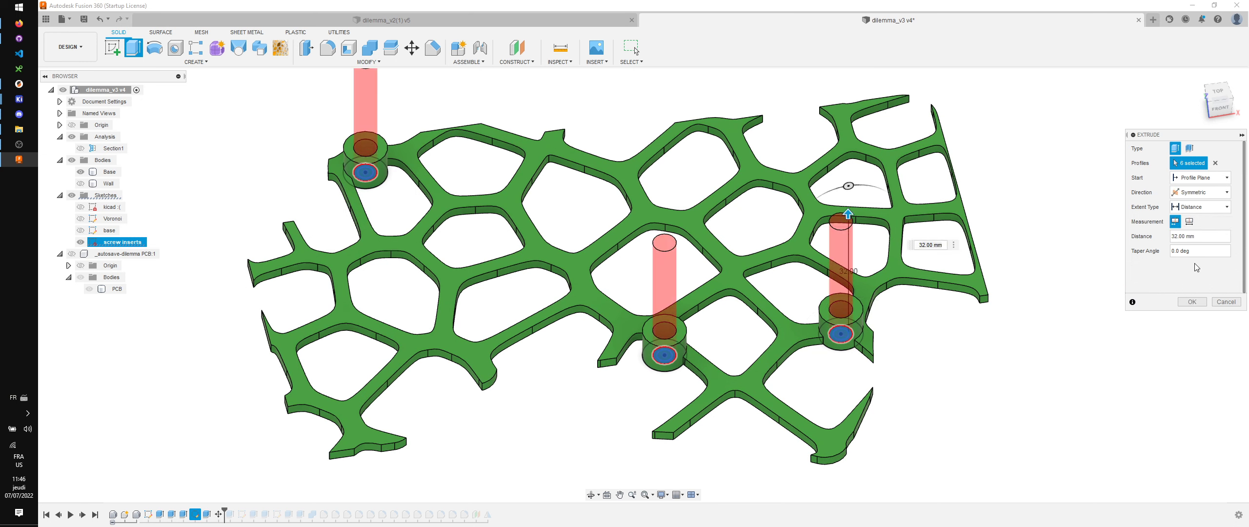
pyautogui.click(1199, 298)
pyautogui.keyDown('shift'); pyautogui.moveTo(674, 399); pyautogui.dragTo(616, 432, button='middle'); pyautogui.keyUp('shift')
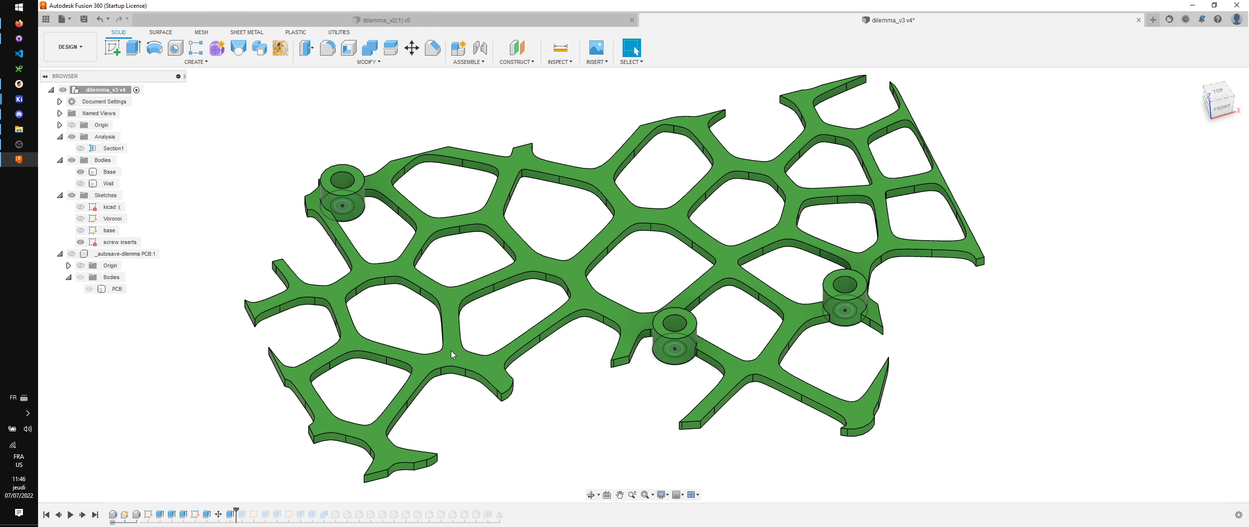
pyautogui.click(81, 184)
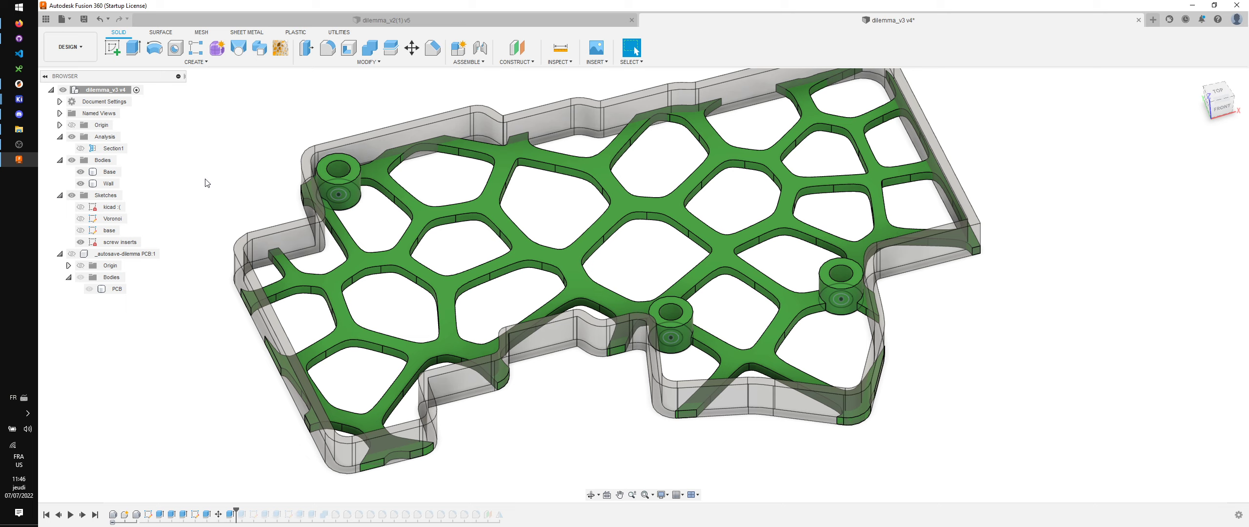
pyautogui.click(81, 183)
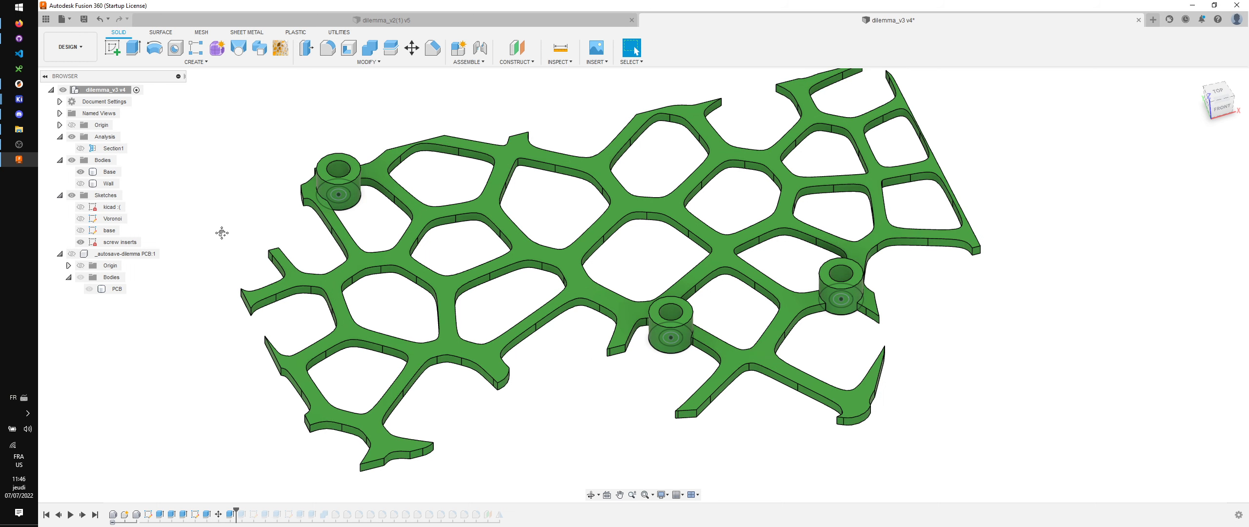
# Step: Extrude the ring profile inside each of the three screw bosses by 1 mm, and hide the sketches
pyautogui.moveTo(220, 263); pyautogui.dragTo(289, 190, button='middle')
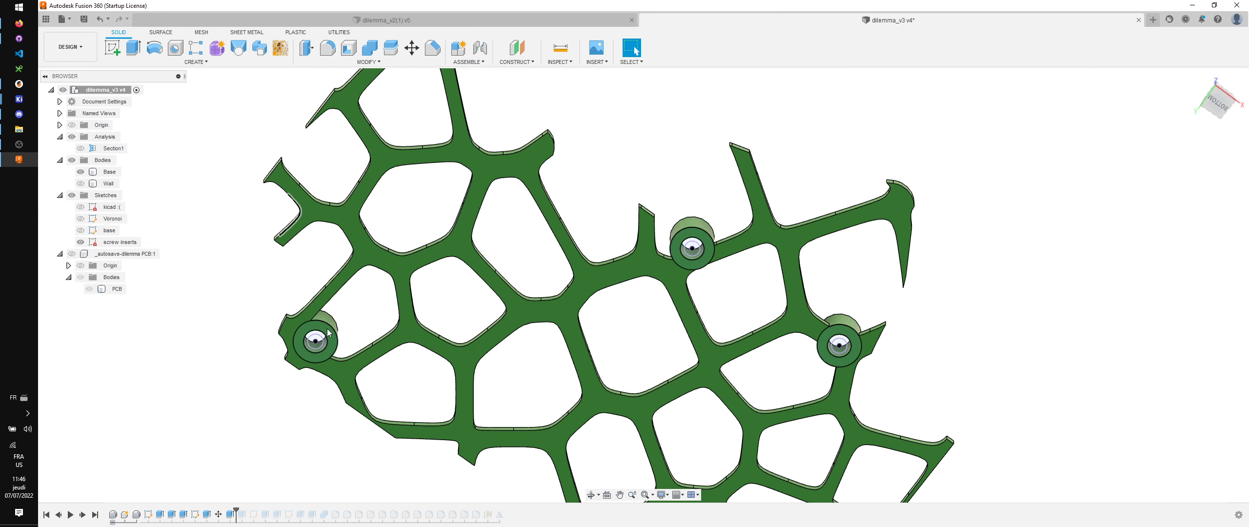
pyautogui.scroll(2, 327, 308)
pyautogui.press('e')
pyautogui.click(321, 374)
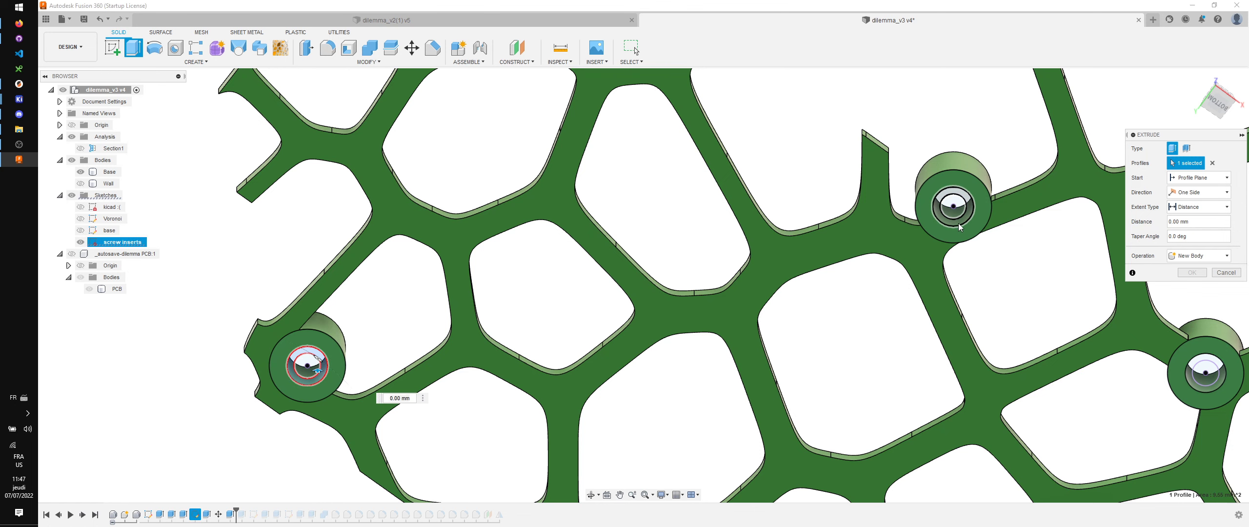
pyautogui.click(959, 227)
pyautogui.moveTo(1179, 418); pyautogui.dragTo(960, 303, button='middle')
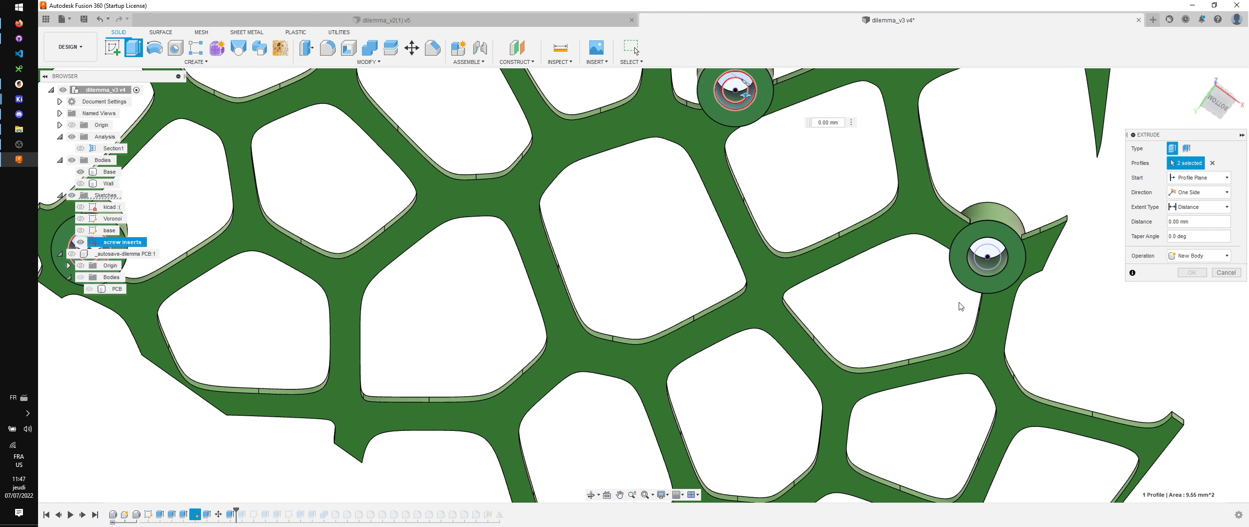
pyautogui.click(991, 273)
pyautogui.write('1')
pyautogui.press('Return')
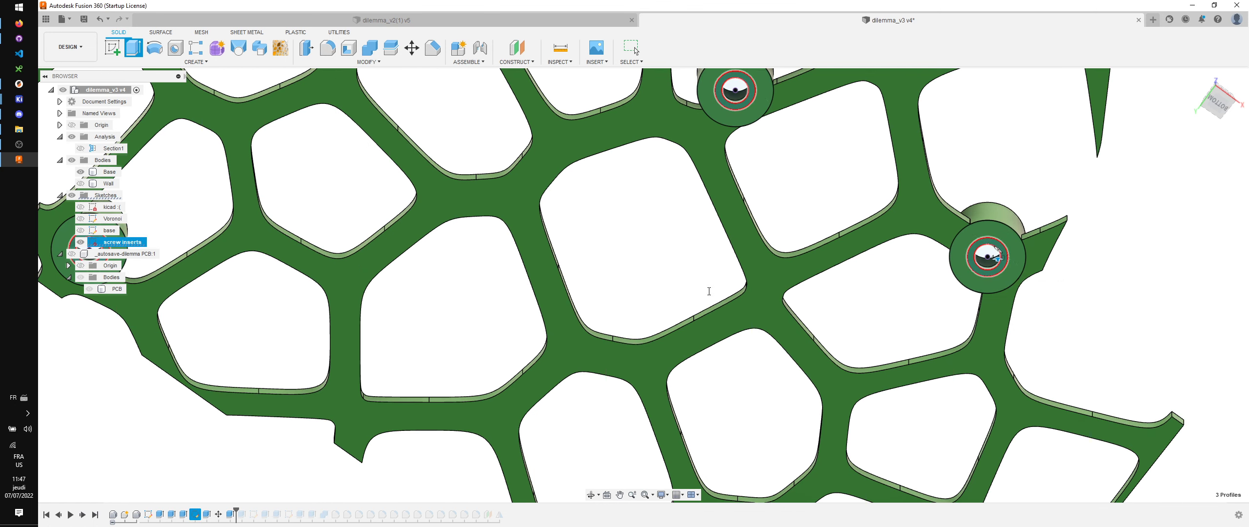
pyautogui.scroll(-3, 709, 291)
pyautogui.press('Escape')
pyautogui.click(71, 195)
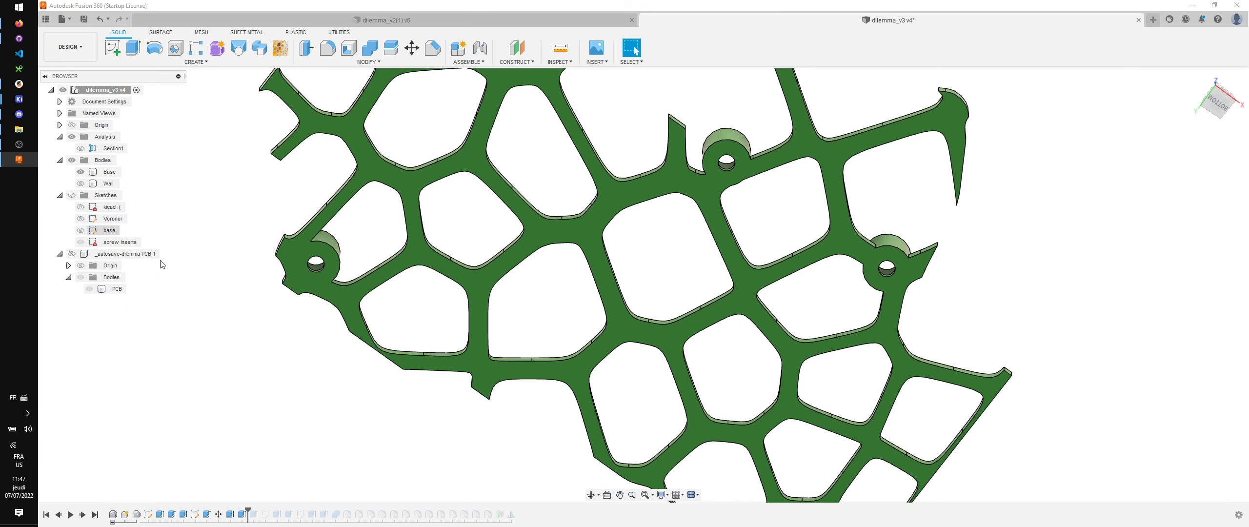
# Step: Try to fillet the edges where the screw bosses meet the base lattice with radii of 2 mm and 1 mm
pyautogui.scroll(3, 339, 290)
pyautogui.scroll(-3, 305, 264)
pyautogui.keyDown('shift'); pyautogui.moveTo(298, 267); pyautogui.dragTo(330, 378, button='middle'); pyautogui.keyUp('shift')
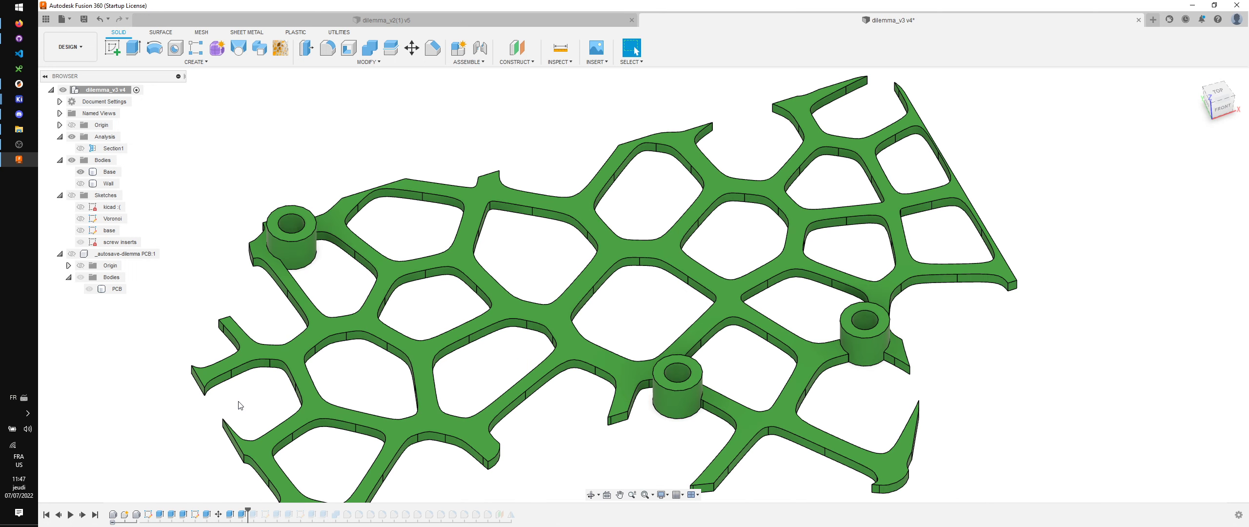
pyautogui.moveTo(214, 411); pyautogui.dragTo(213, 368, button='middle')
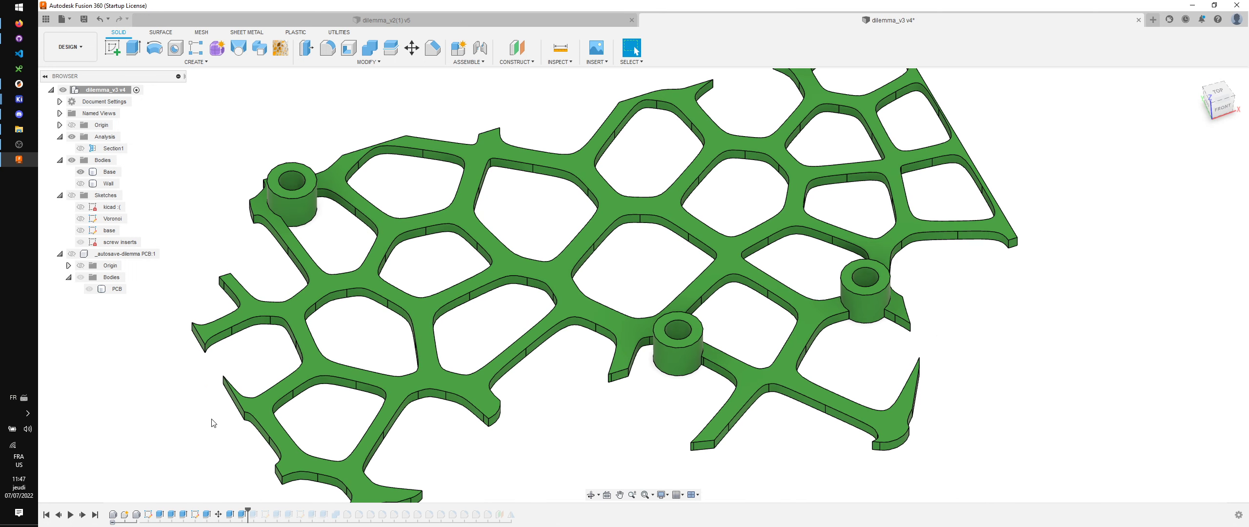
pyautogui.press('f')
pyautogui.press('Escape')
pyautogui.press('f')
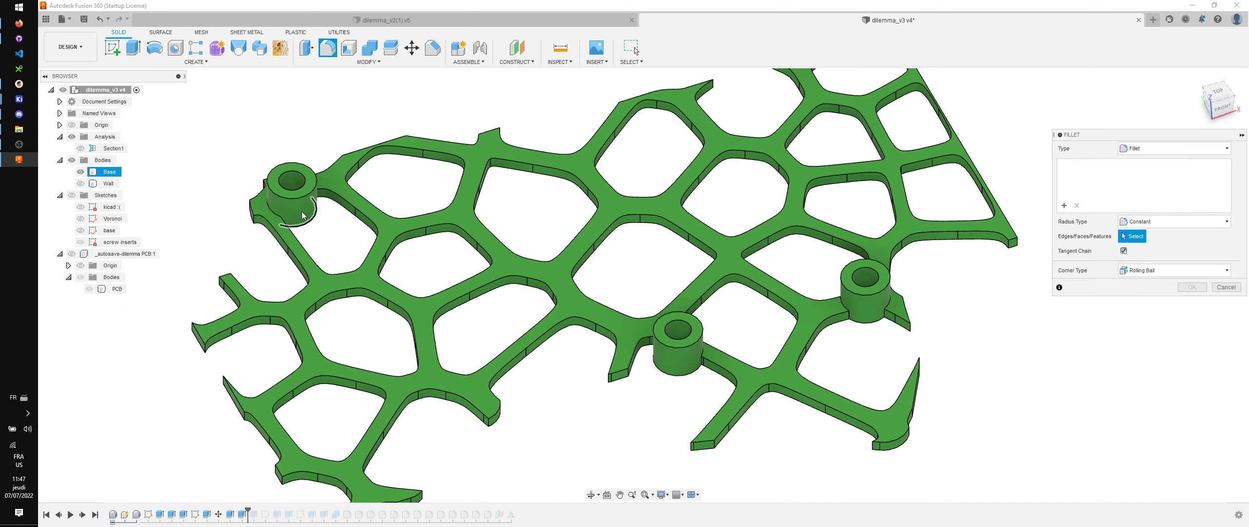
pyautogui.click(276, 220)
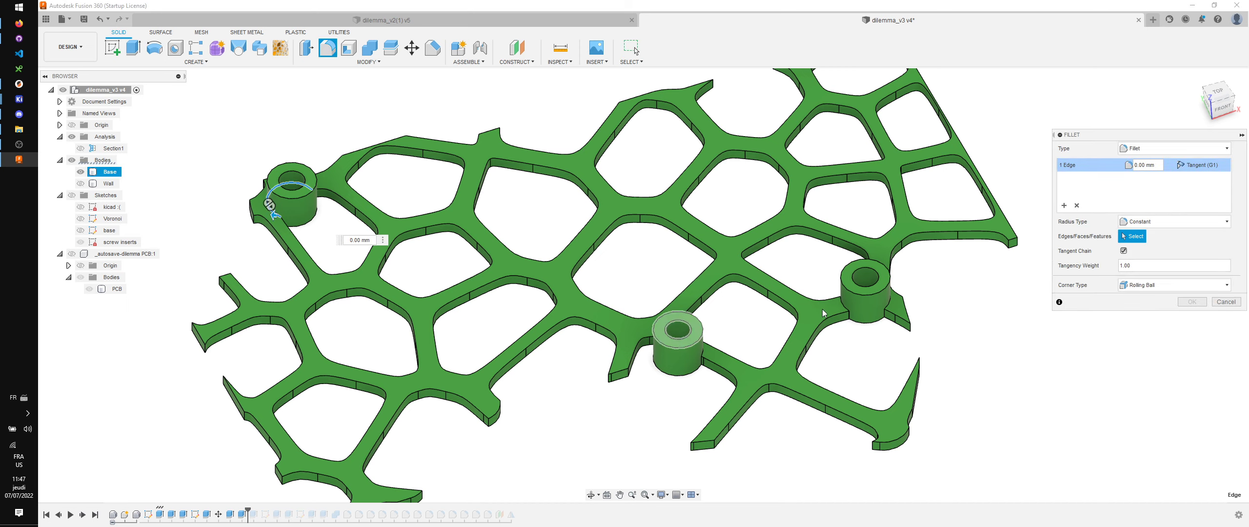
pyautogui.click(846, 307)
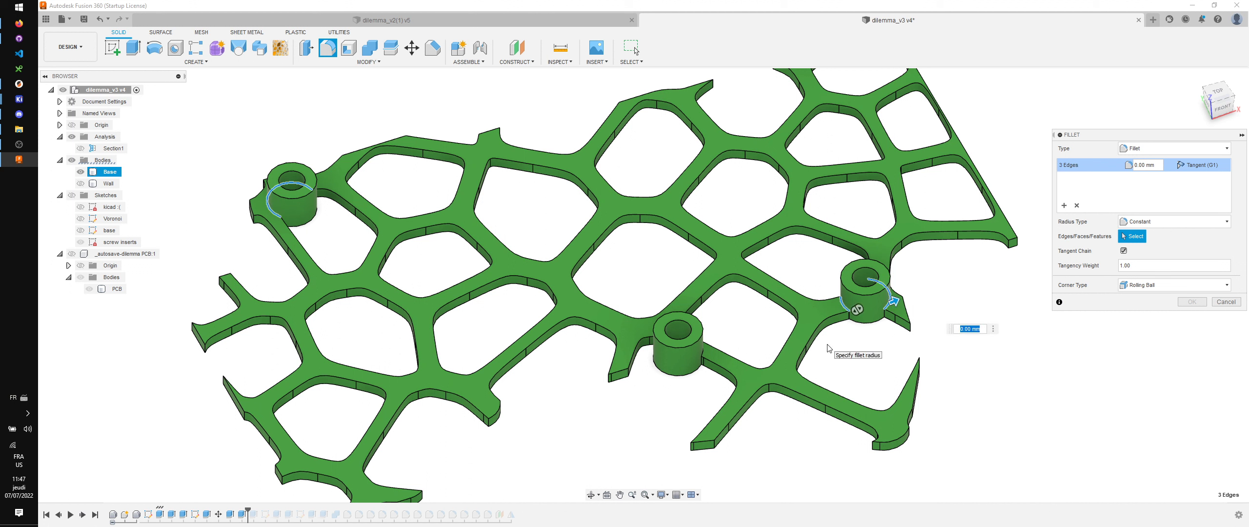
pyautogui.press('BackSpace')
pyautogui.write('2')
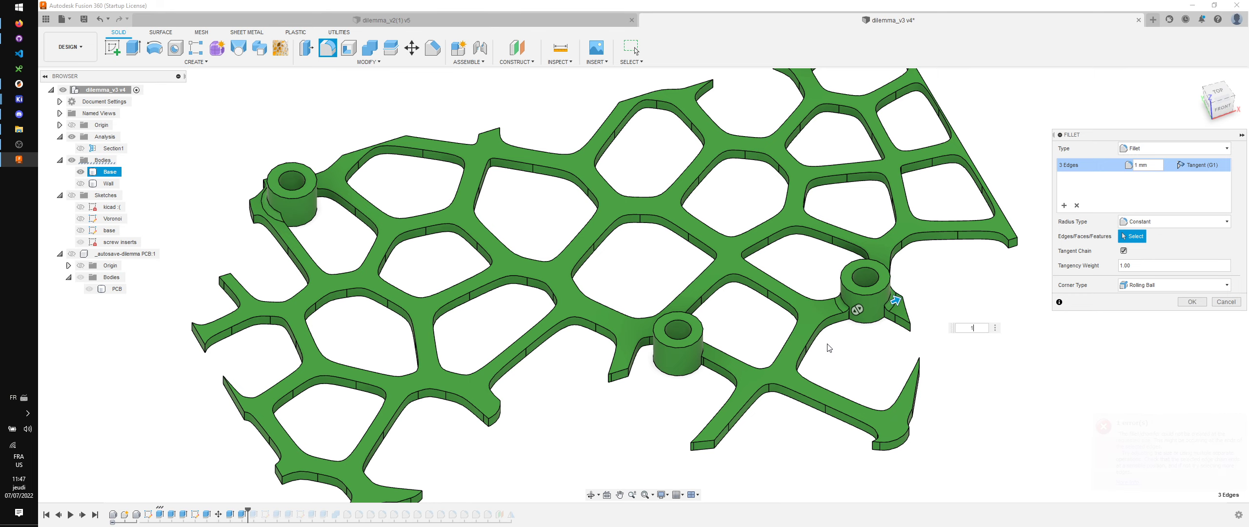
pyautogui.press('Escape')
pyautogui.scroll(-2, 603, 285)
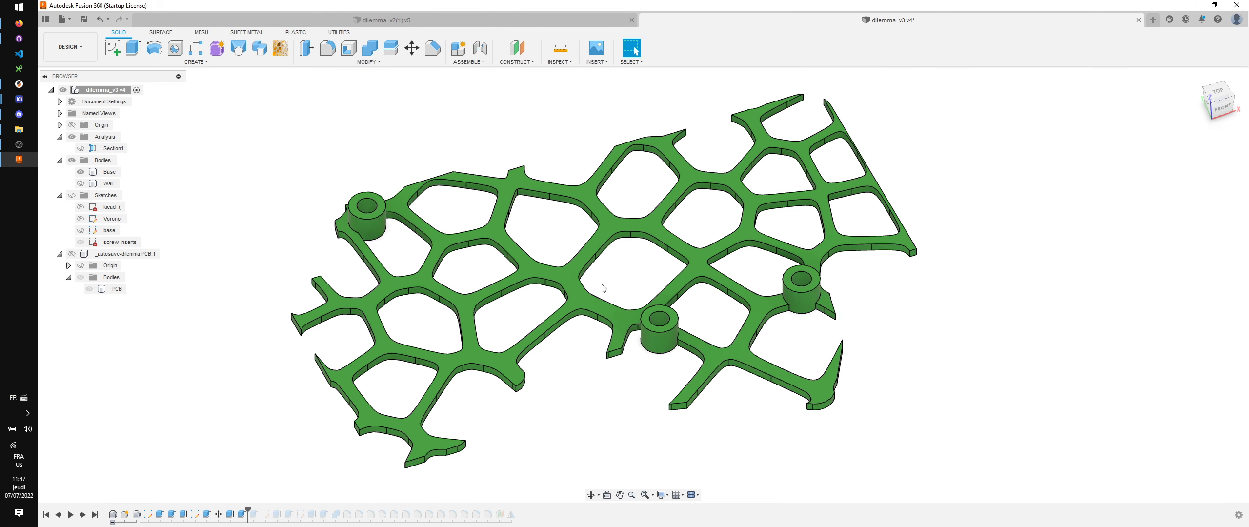
# Step: Save the design as a new version and show the Wall body around the base
pyautogui.hotkey('ctrl', 's')
pyautogui.press('Return')
pyautogui.click(80, 183)
pyautogui.keyDown('shift'); pyautogui.moveTo(245, 360); pyautogui.dragTo(234, 360, button='middle'); pyautogui.keyUp('shift')
pyautogui.keyDown('shift'); pyautogui.moveTo(218, 522); pyautogui.dragTo(490, 105, button='middle'); pyautogui.keyUp('shift')
pyautogui.moveTo(491, 106); pyautogui.dragTo(454, 334, button='middle')
pyautogui.scroll(-4, 454, 334)
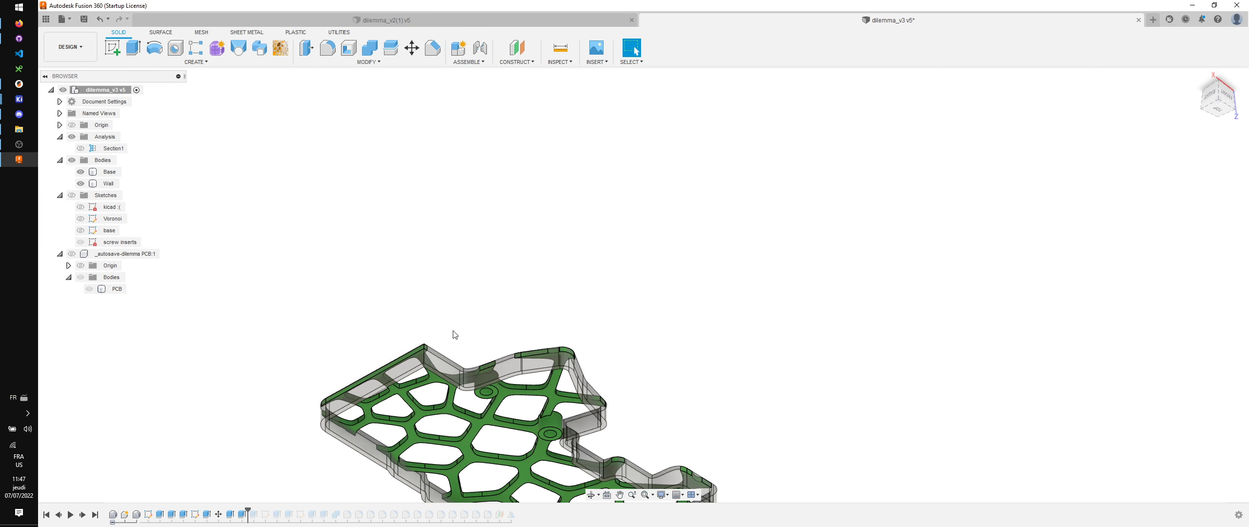
pyautogui.middleClick(660, 376)
pyautogui.middleClick(661, 377)
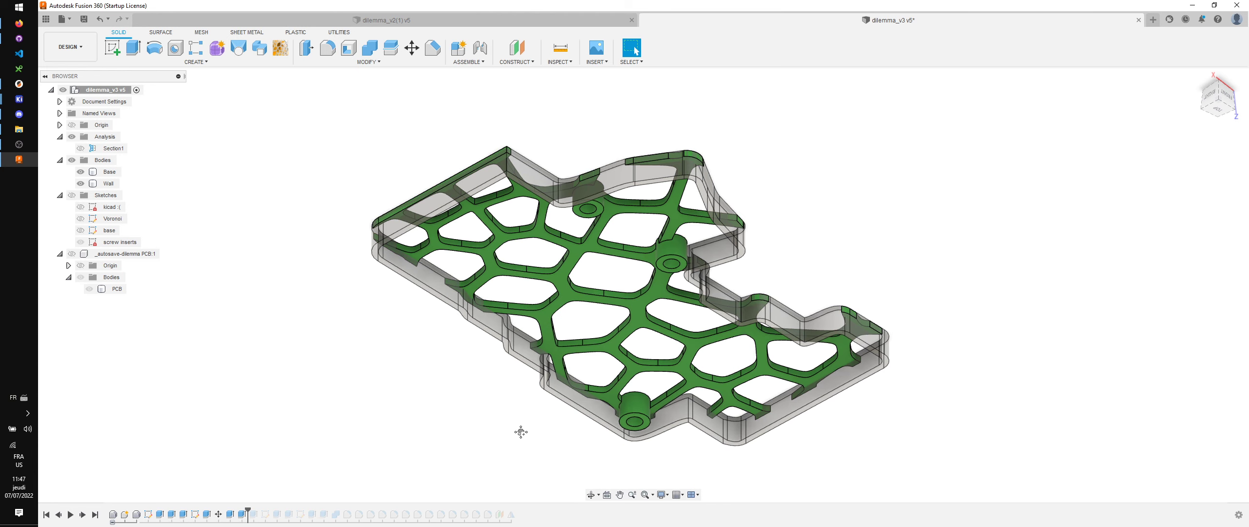
pyautogui.moveTo(521, 432); pyautogui.dragTo(241, 467, button='middle')
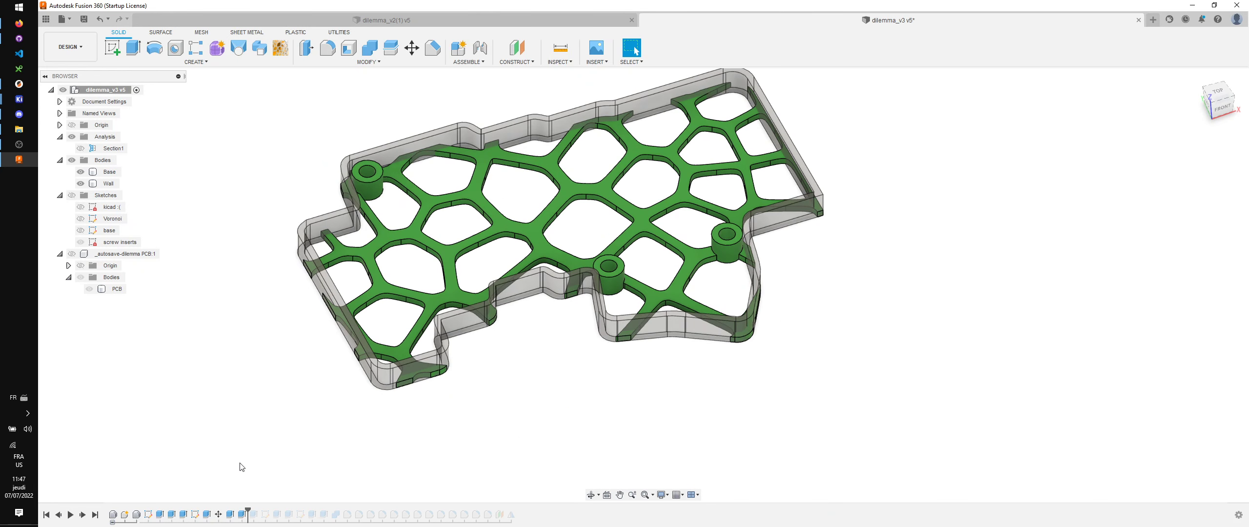
# Step: Check the features further along the timeline and the inner rib at the wall corner in the dilemma_v2(1) design
pyautogui.moveTo(249, 510); pyautogui.dragTo(337, 510)
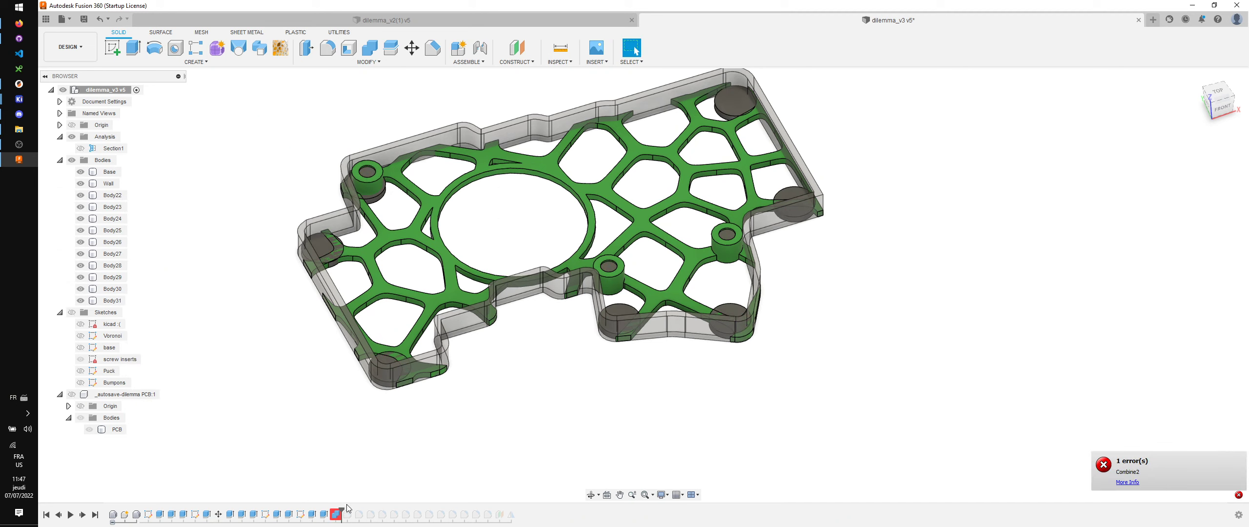
pyautogui.hotkey('ctrl', 'z')
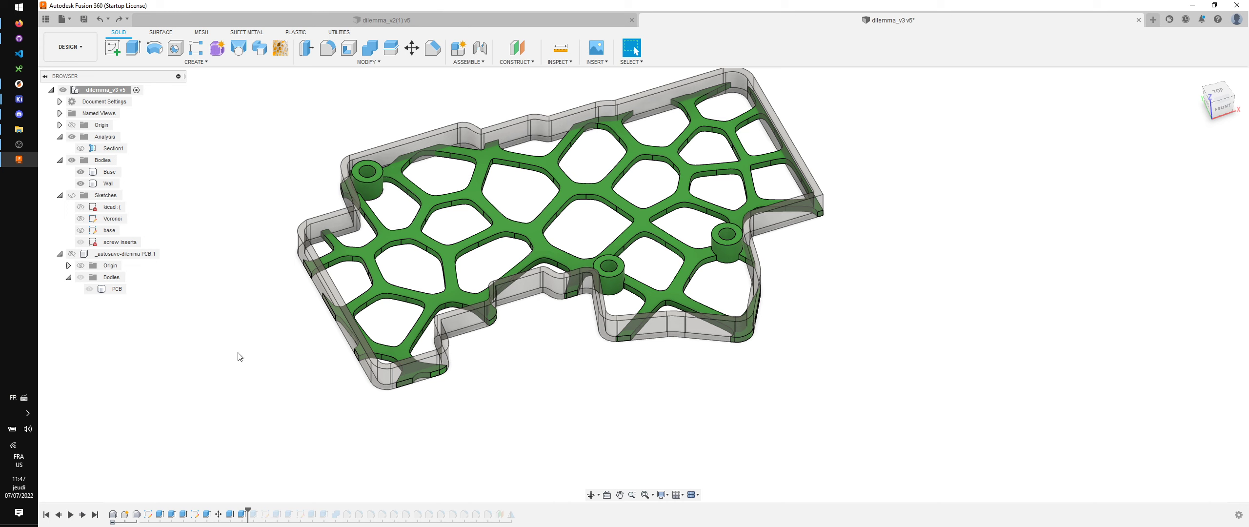
pyautogui.click(386, 20)
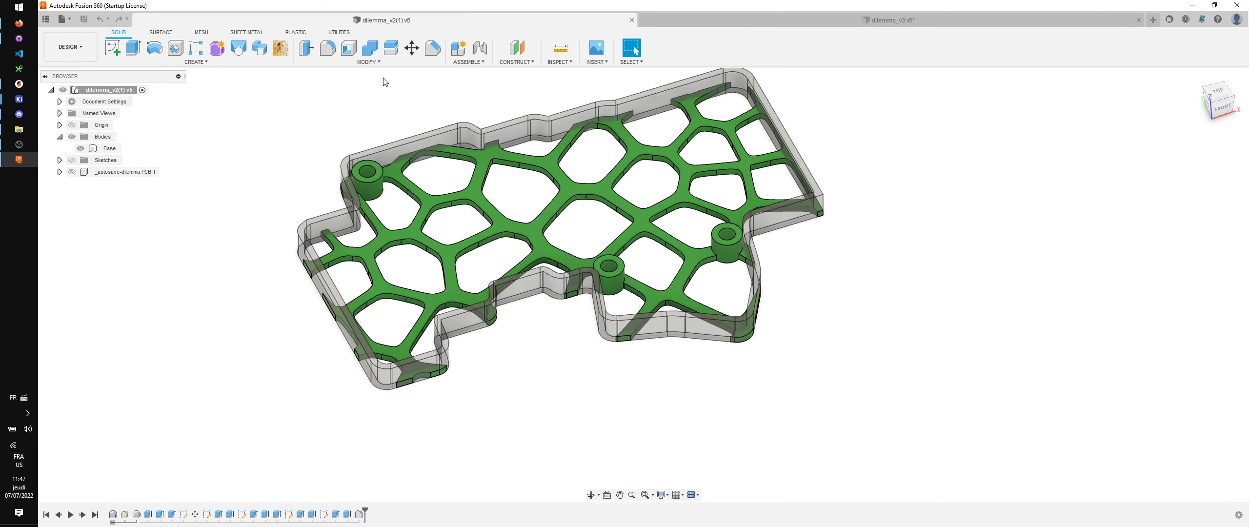
pyautogui.scroll(5, 478, 251)
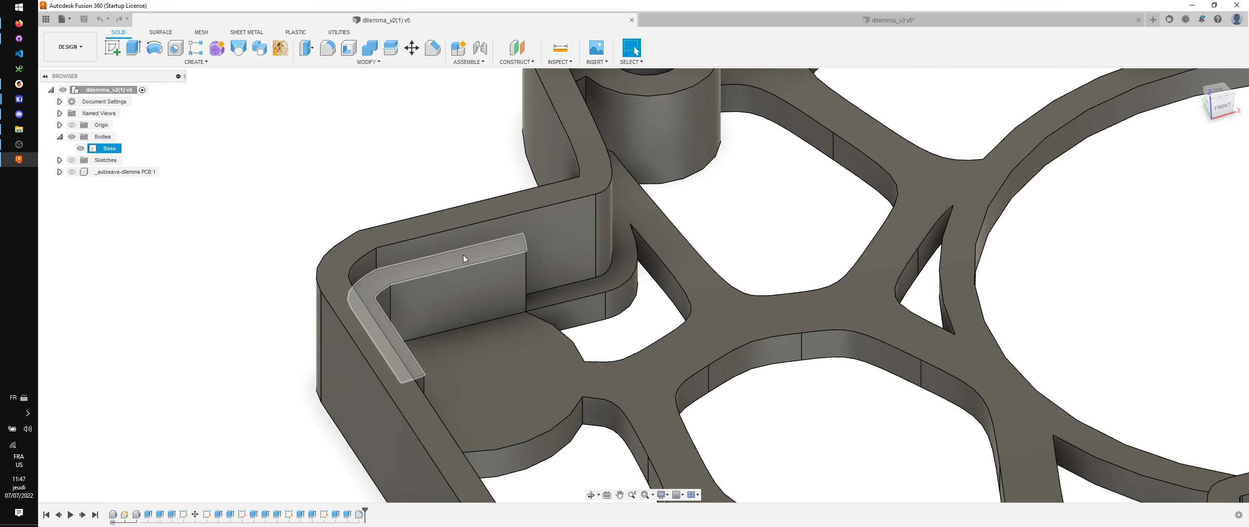
pyautogui.click(462, 255)
pyautogui.scroll(-3, 291, 224)
pyautogui.click(712, 20)
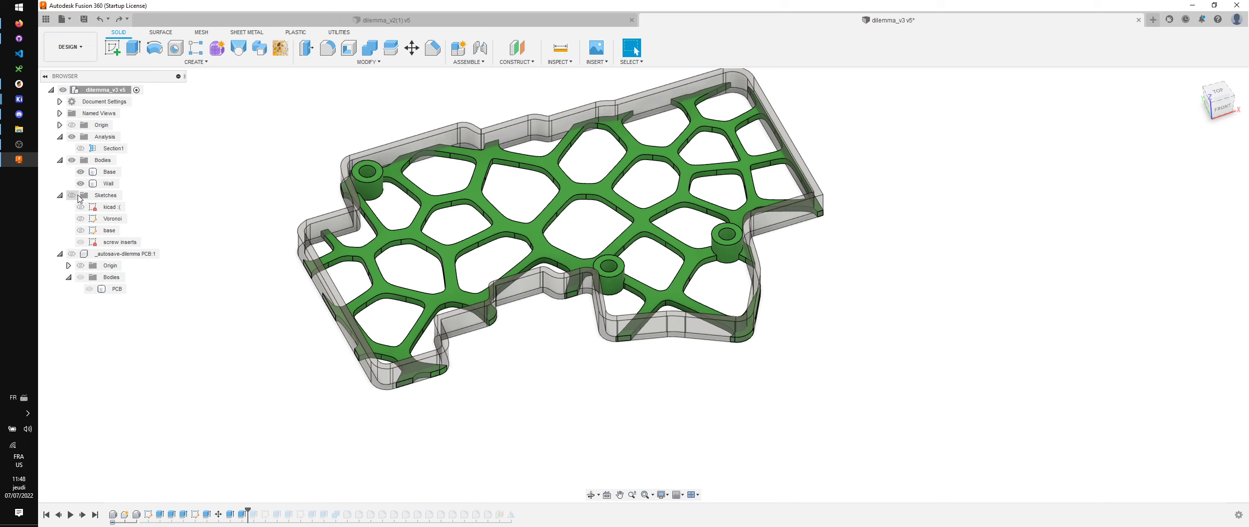
# Step: Start a new sketch on the horizontal XY origin plane with all bodies hidden
pyautogui.click(81, 242)
pyautogui.click(81, 242)
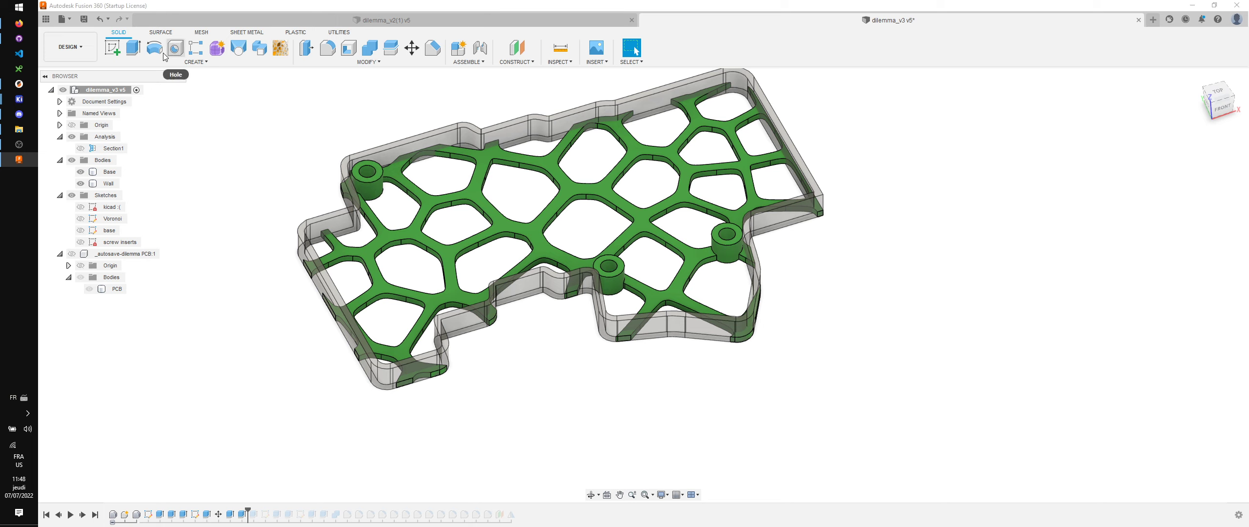
pyautogui.click(112, 48)
pyautogui.click(71, 160)
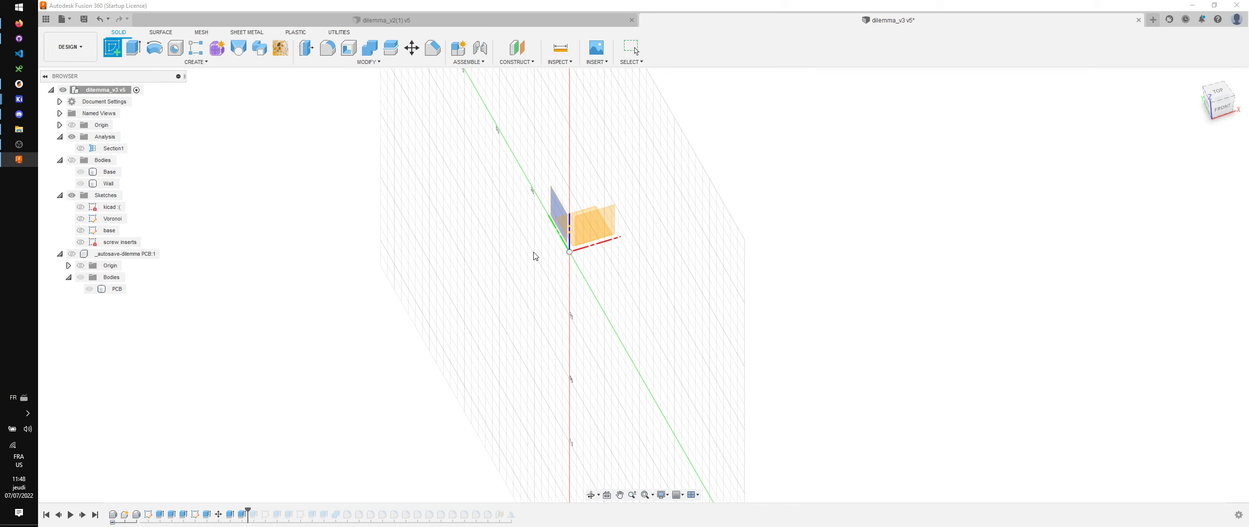
pyautogui.click(570, 215)
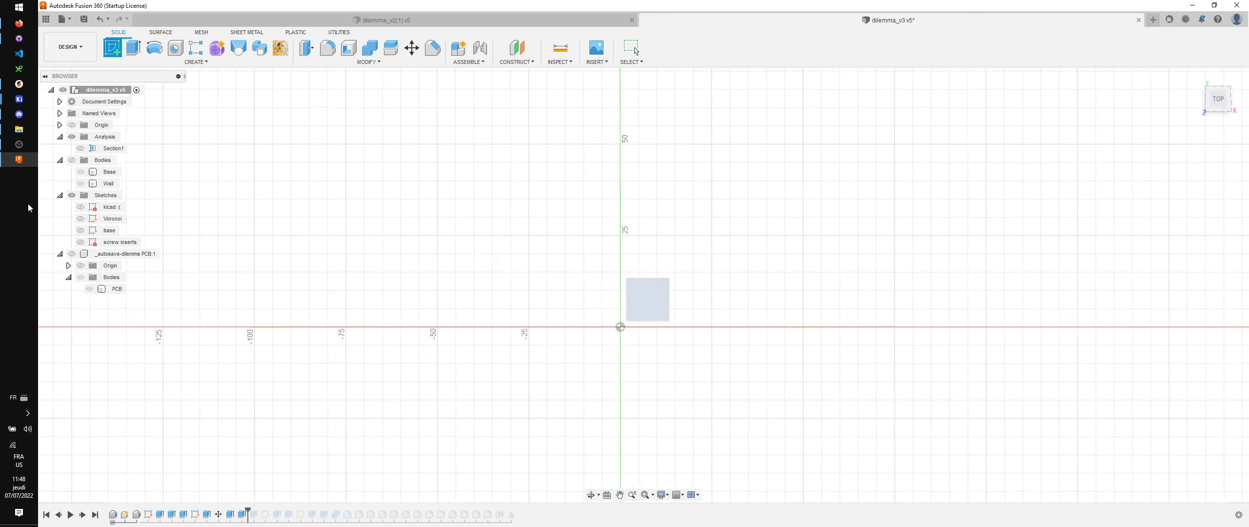
pyautogui.click(81, 231)
pyautogui.press('p')
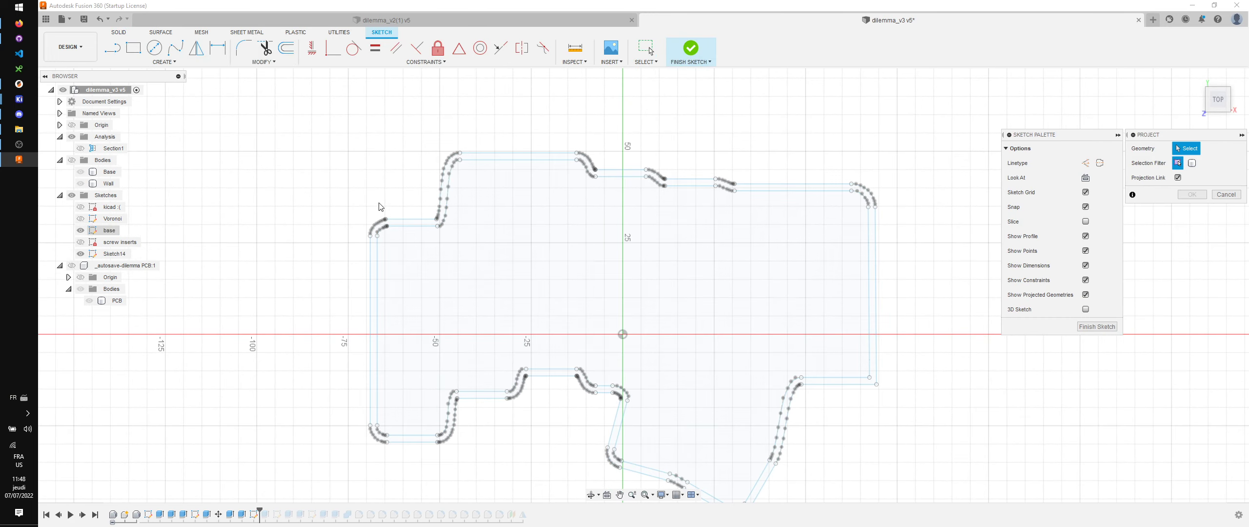
pyautogui.click(479, 161)
pyautogui.press('Escape')
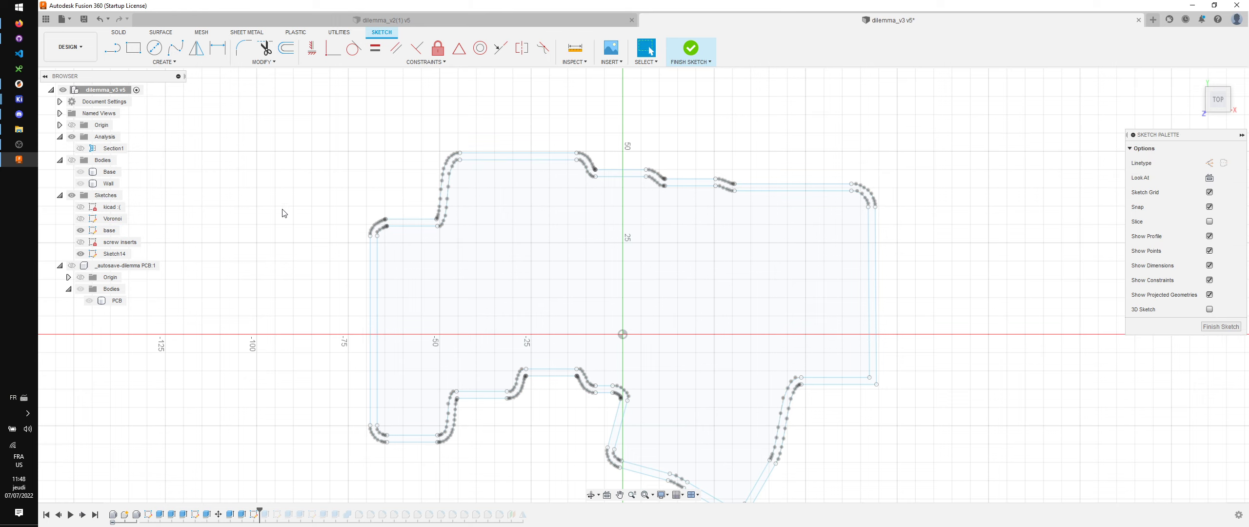
pyautogui.click(81, 230)
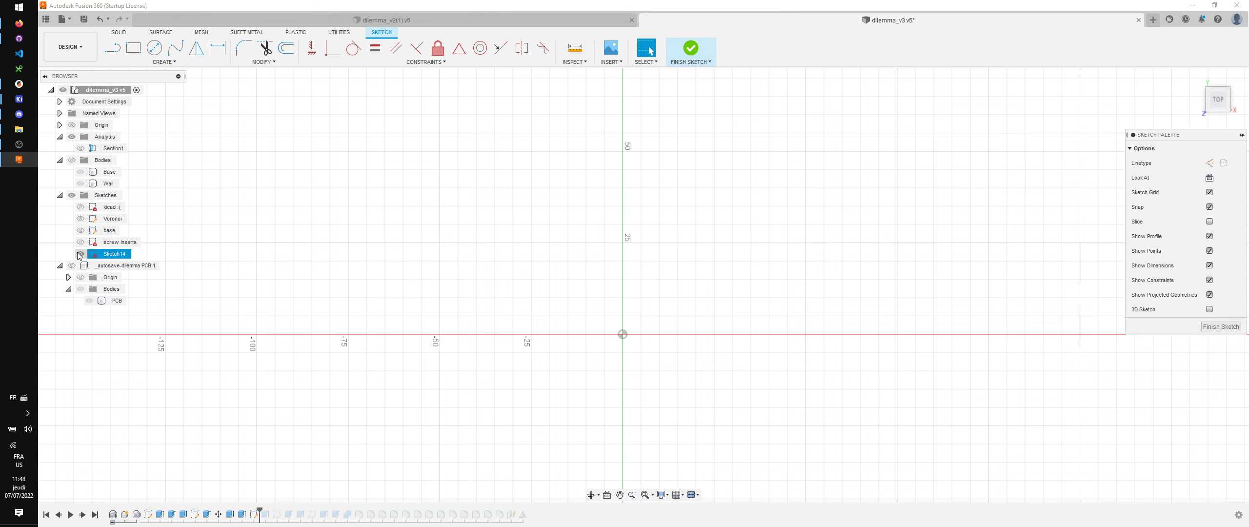
# Step: Show the Wall body without the Base body and project the wall's top face into the new sketch
pyautogui.click(72, 161)
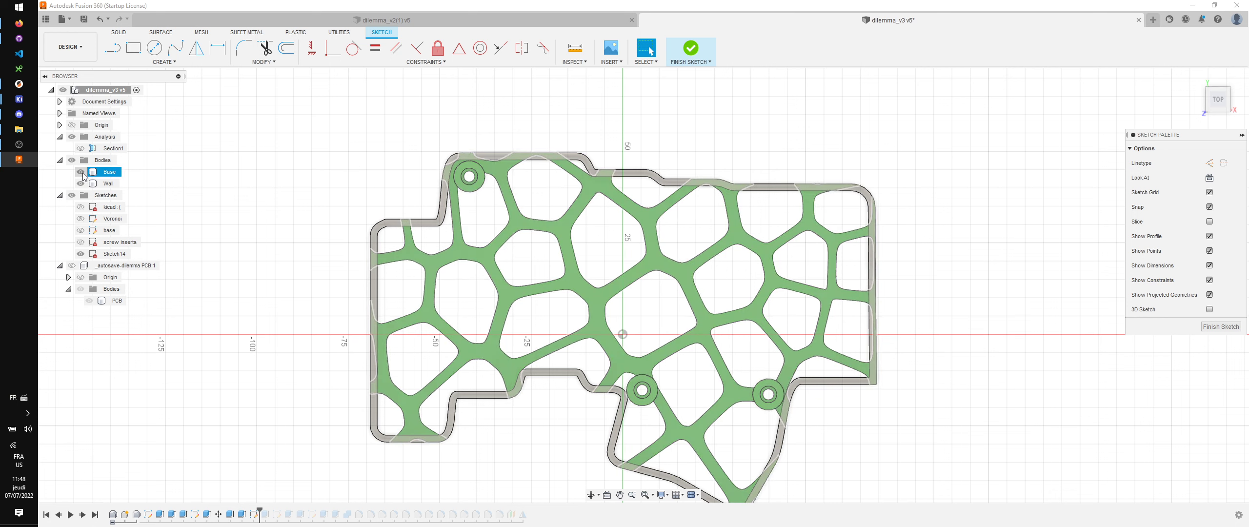
pyautogui.click(81, 184)
pyautogui.click(81, 184)
pyautogui.click(80, 171)
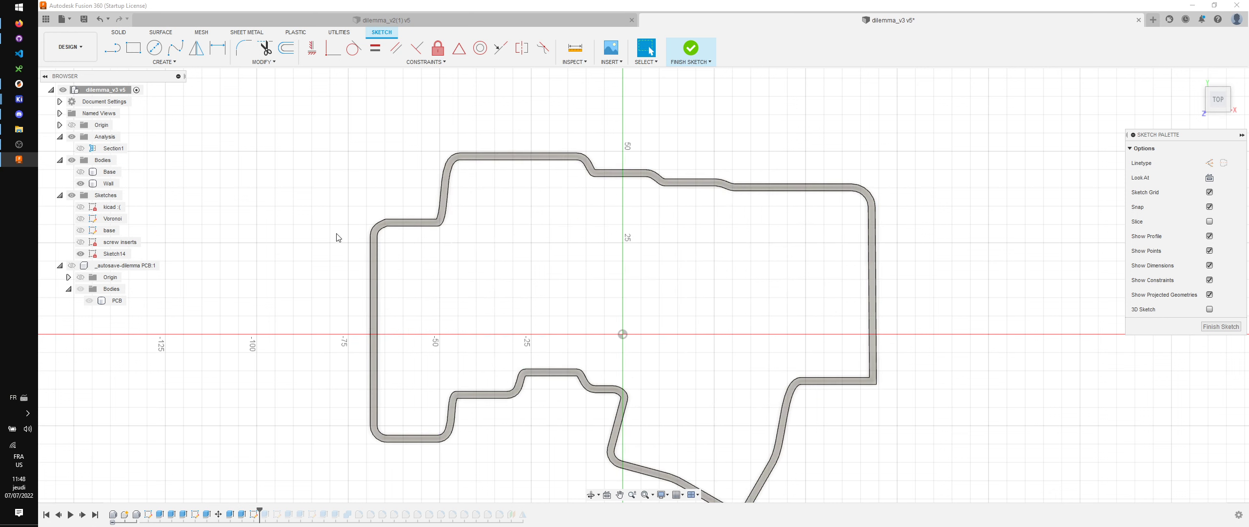
pyautogui.press('p')
pyautogui.click(442, 217)
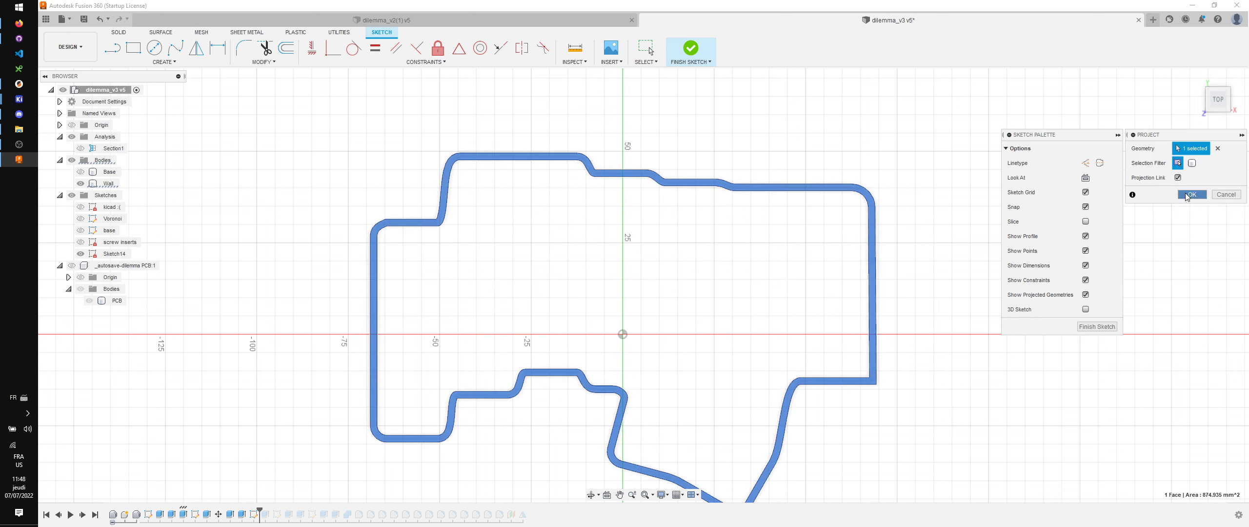
pyautogui.press('Return')
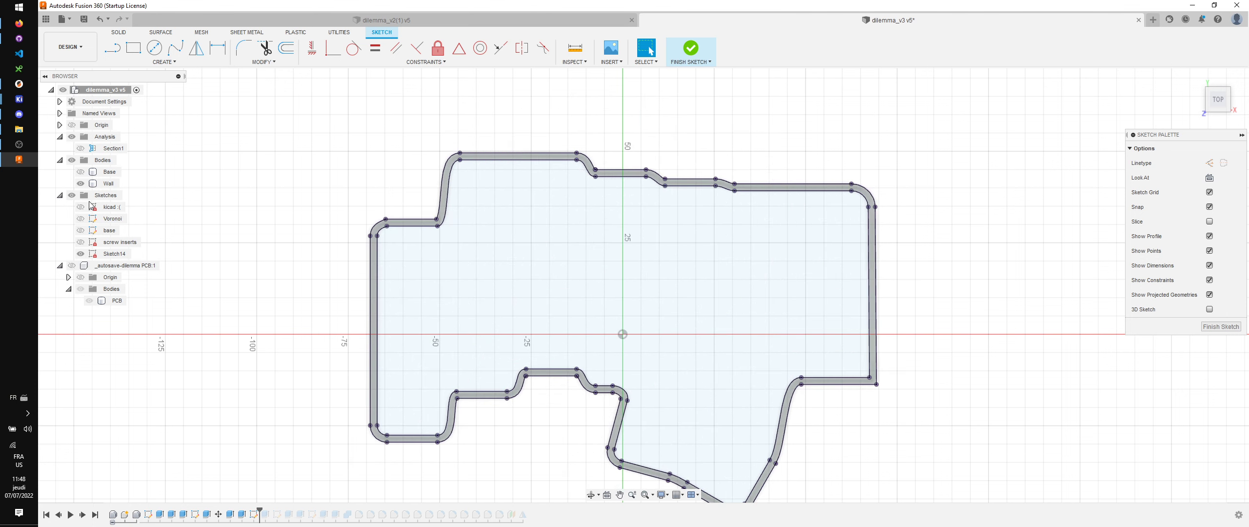
# Step: Show the Base body and draw circles overlapping the wall's upper-left, upper-right and right lower corners
pyautogui.click(81, 172)
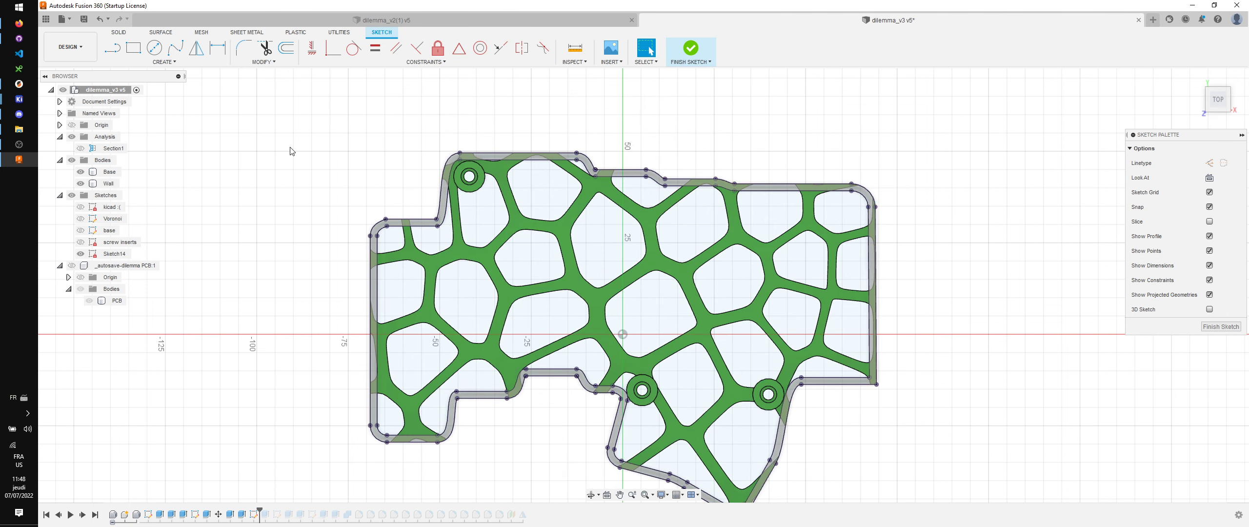
pyautogui.press('c')
pyautogui.click(366, 205)
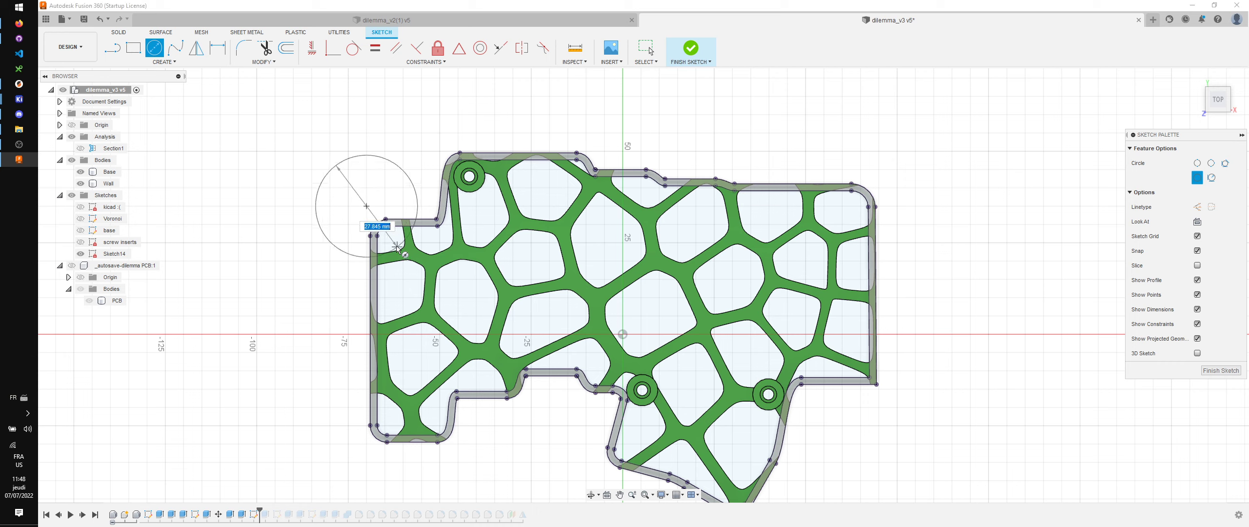
pyautogui.click(404, 236)
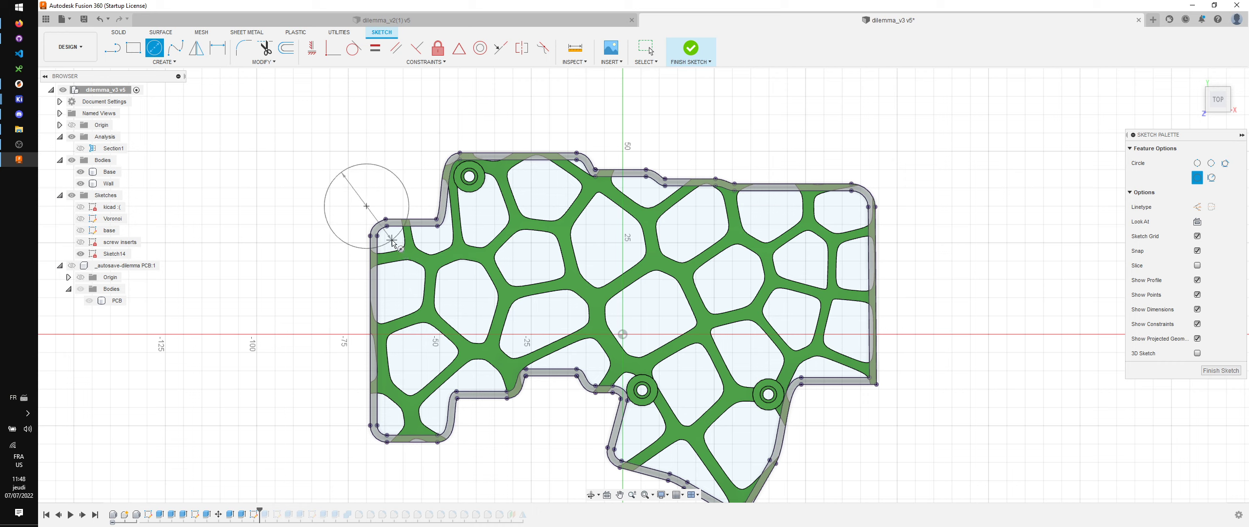
pyautogui.click(880, 183)
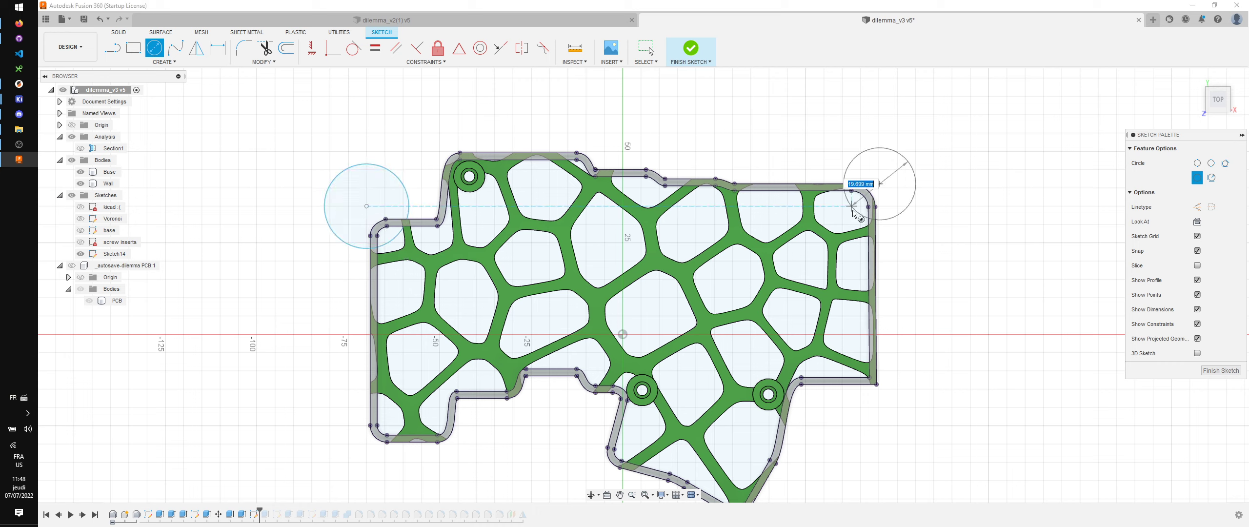
pyautogui.click(851, 215)
pyautogui.click(888, 399)
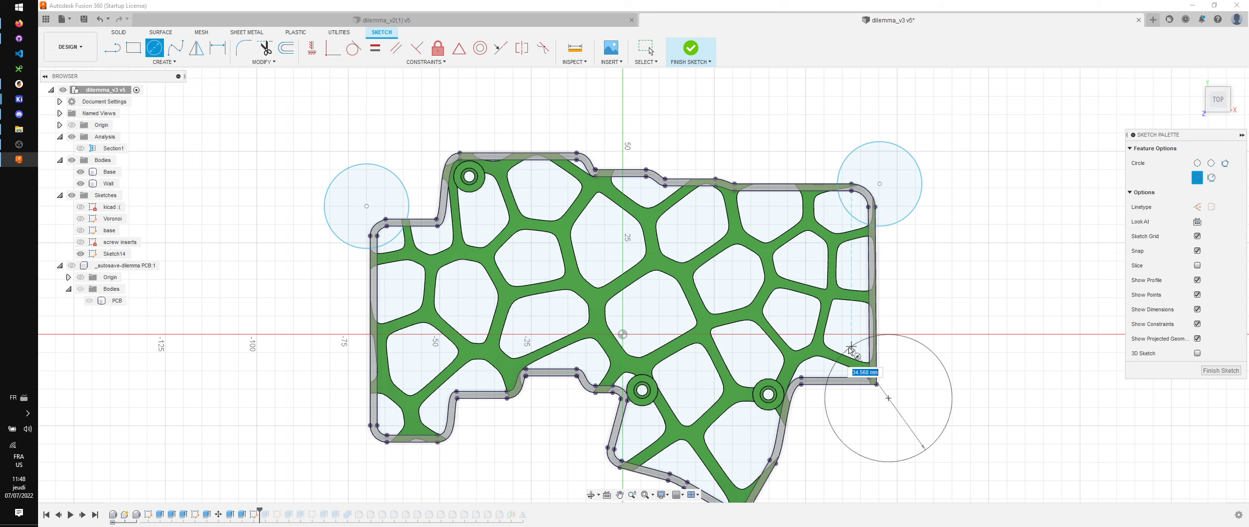
pyautogui.click(831, 384)
# Step: Draw circles overlapping the bottom tip of the wall, the thumb section's left corner and the case's lower-left corner
pyautogui.moveTo(777, 500); pyautogui.dragTo(764, 446, button='middle')
pyautogui.click(752, 453)
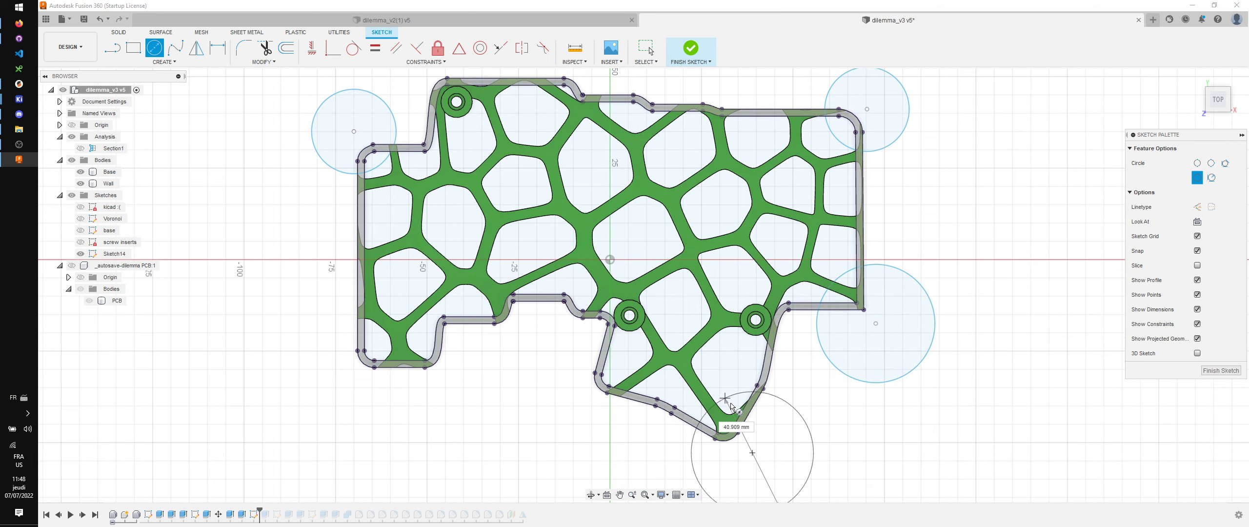
pyautogui.click(700, 437)
pyautogui.click(590, 399)
pyautogui.click(623, 373)
pyautogui.click(350, 373)
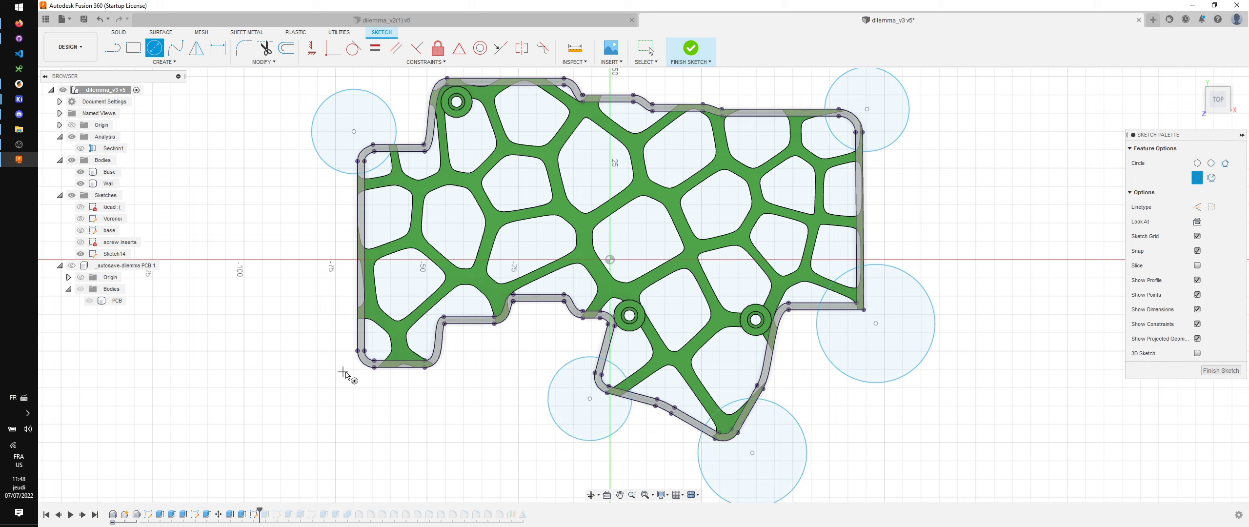
pyautogui.click(387, 355)
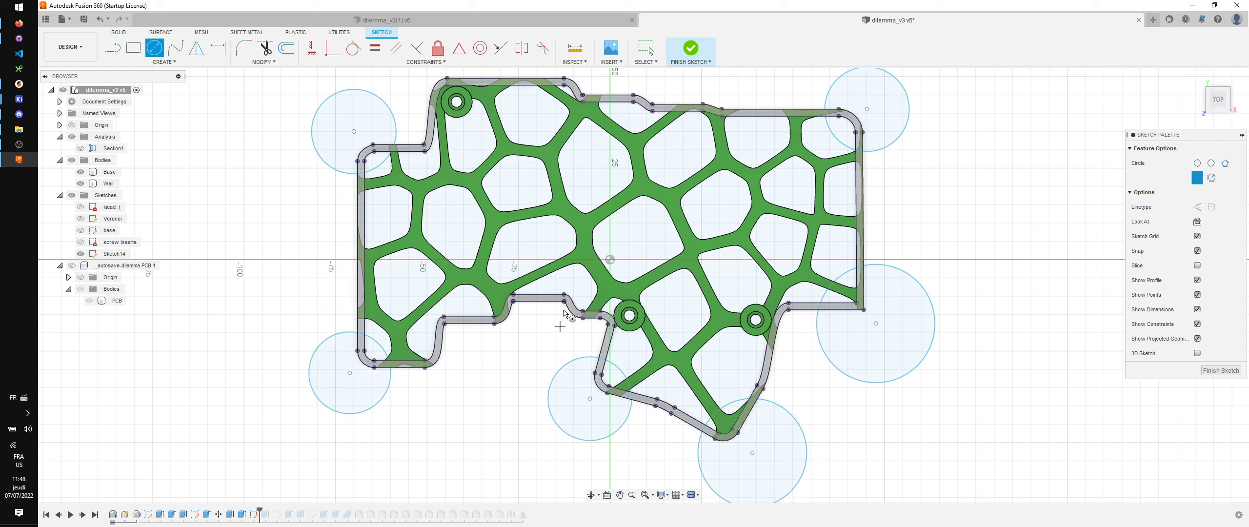
# Step: Draw circles over the step in the wall's lower edge and the step in its upper edge
pyautogui.click(560, 326)
pyautogui.click(573, 291)
pyautogui.moveTo(579, 89); pyautogui.dragTo(559, 166, button='middle')
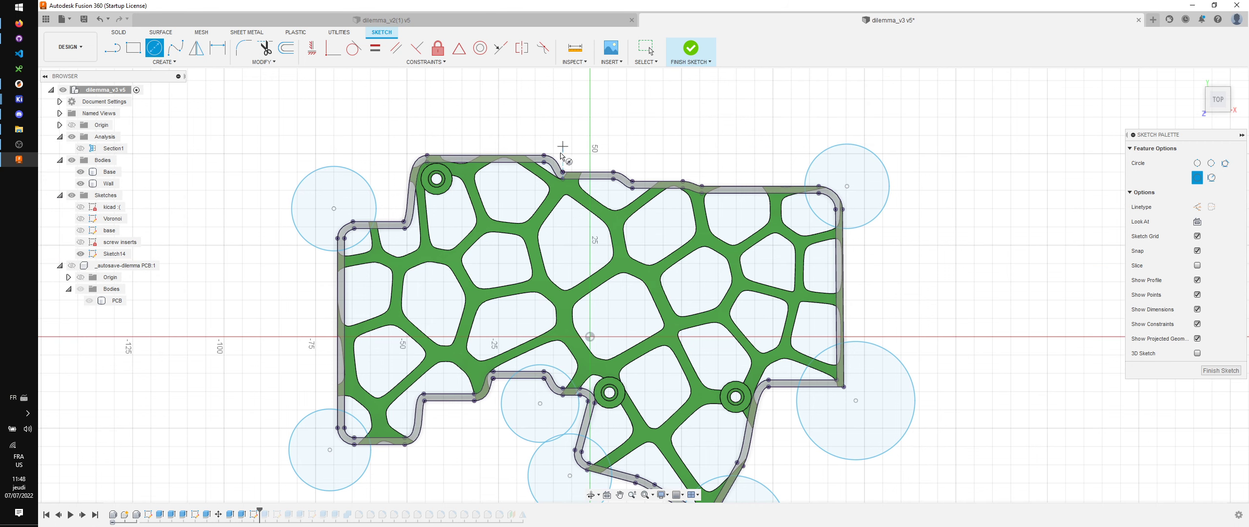
pyautogui.click(563, 146)
pyautogui.click(583, 185)
pyautogui.press('Escape')
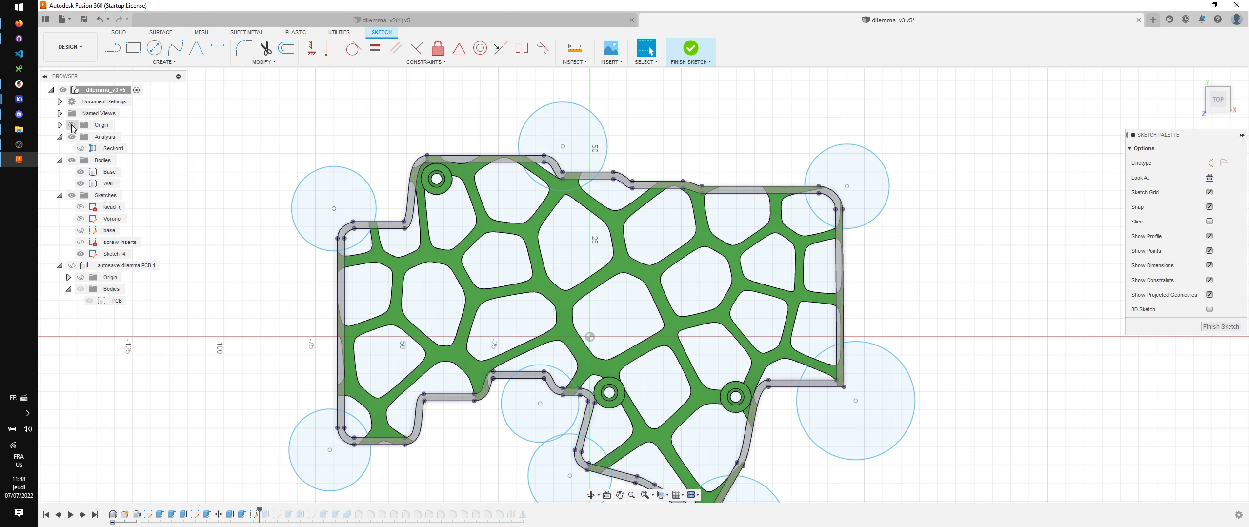
# Step: Hide all bodies, offset the wall's inner outline inward as a chain, and finish the sketch
pyautogui.click(72, 160)
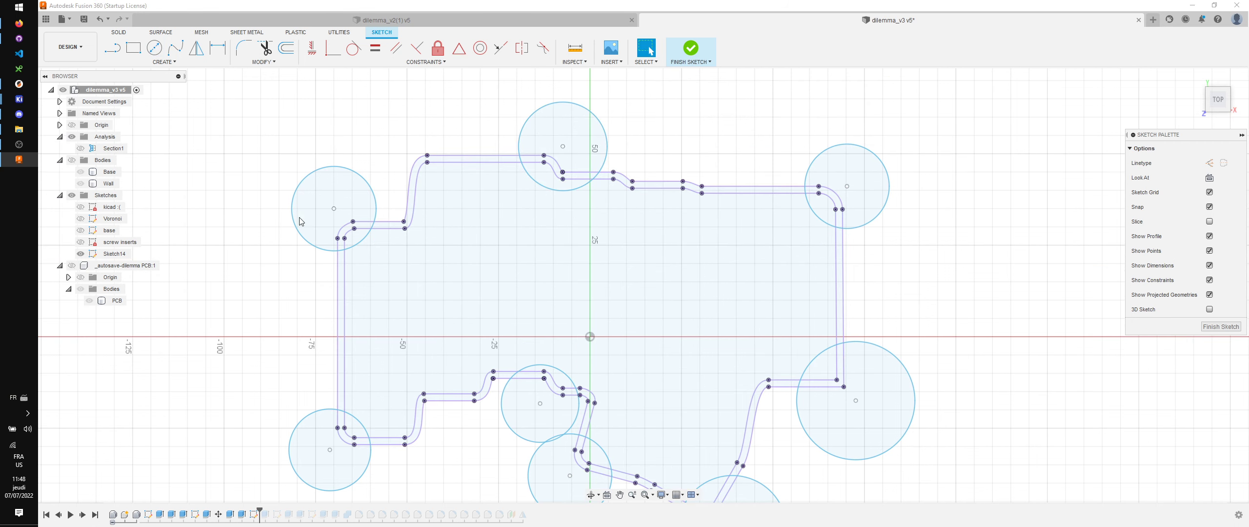
pyautogui.press('o')
pyautogui.click(471, 163)
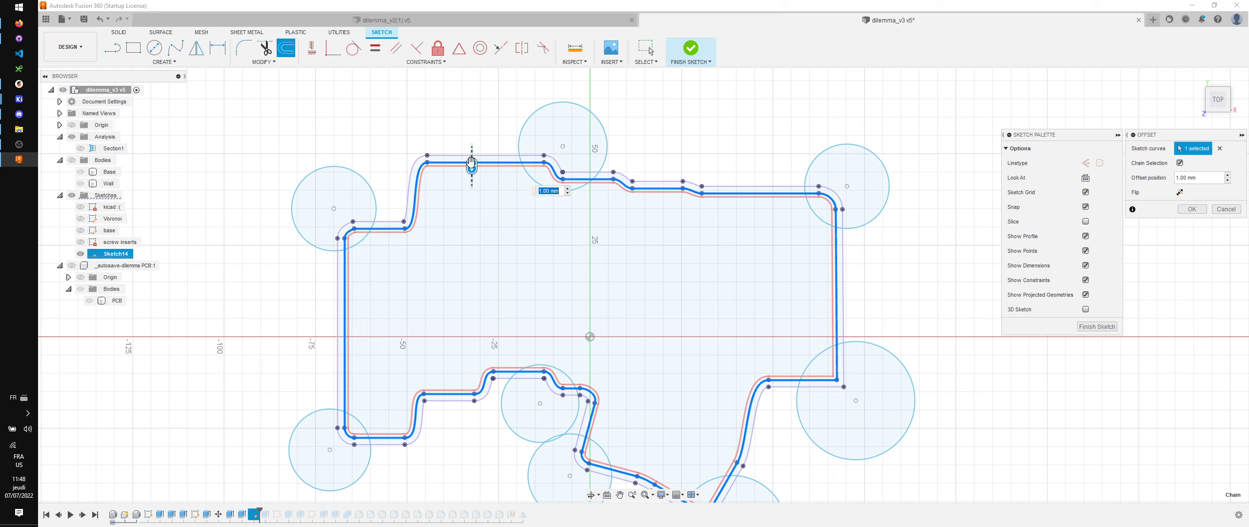
pyautogui.press('Return')
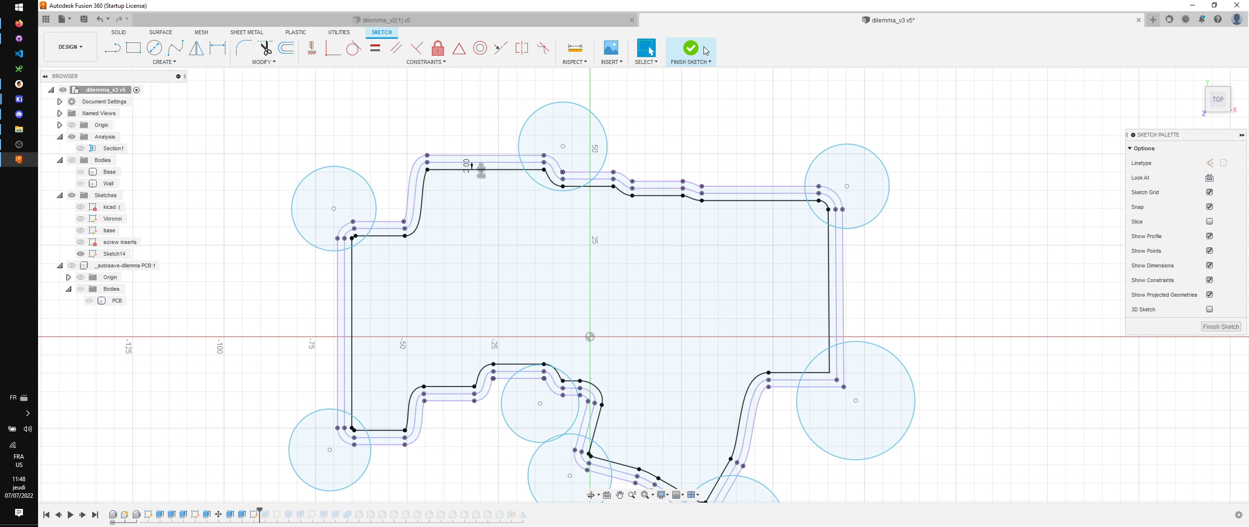
pyautogui.click(690, 51)
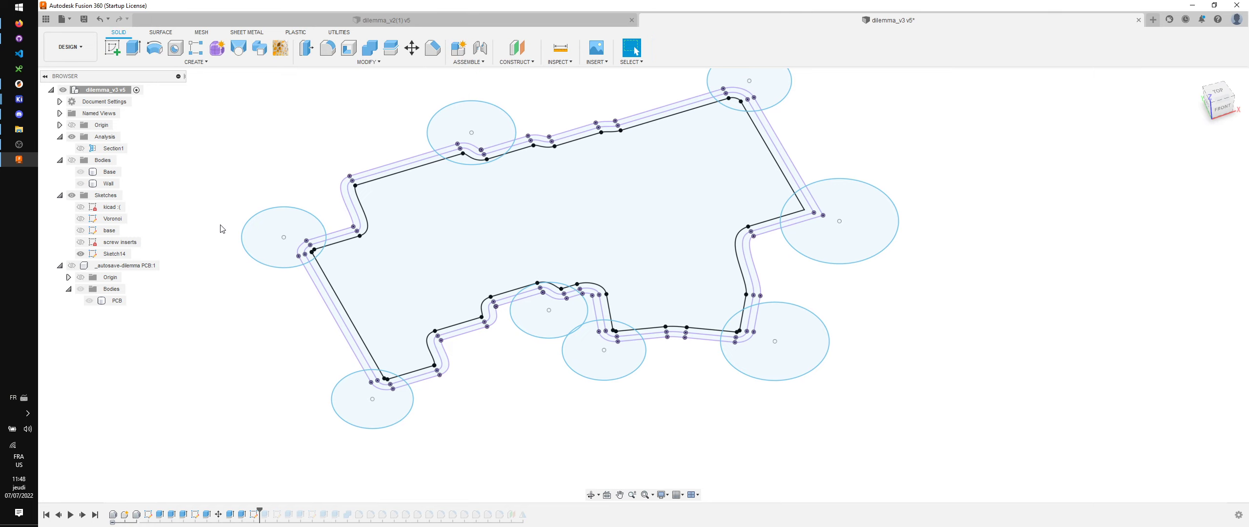
# Step: Select for extrusion the eight profiles enclosed by the circles, the wall's inner outline and its inward offset
pyautogui.scroll(3, 268, 239)
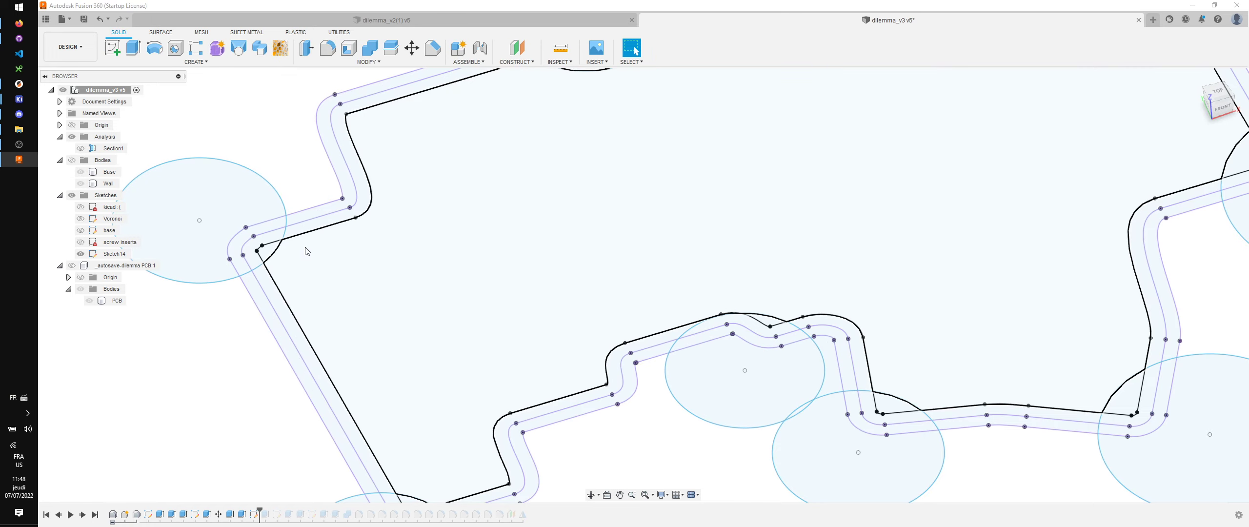
pyautogui.press('e')
pyautogui.click(268, 241)
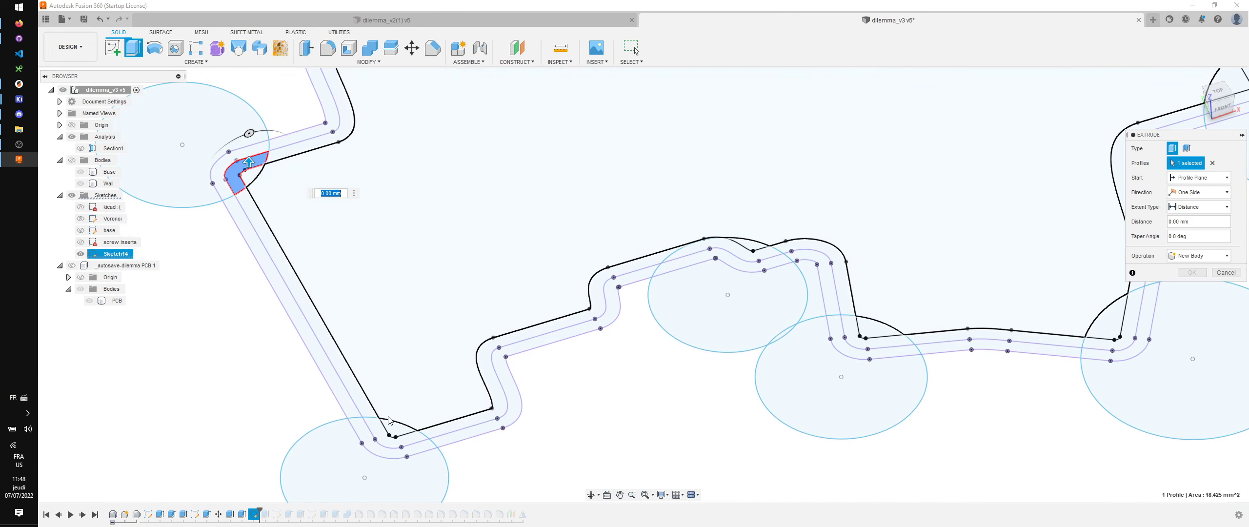
pyautogui.click(396, 428)
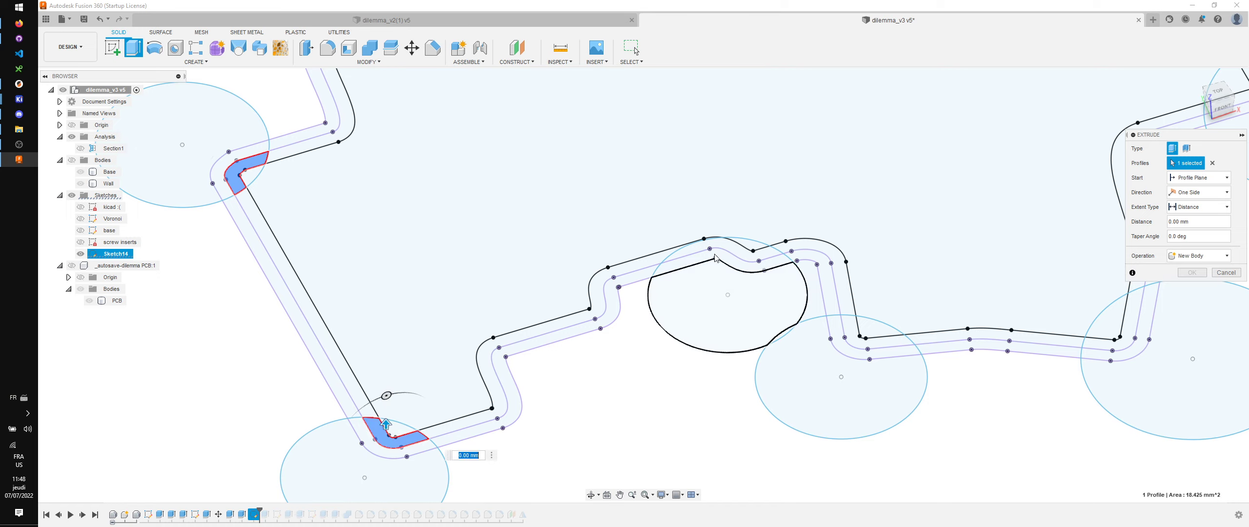
pyautogui.click(729, 251)
pyautogui.click(871, 341)
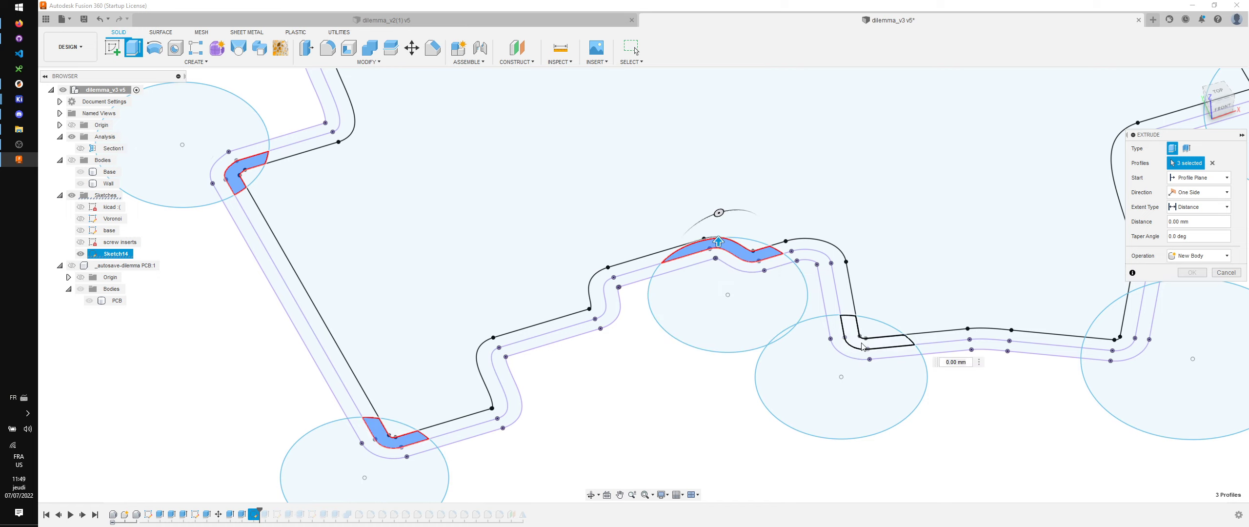
pyautogui.click(1122, 343)
pyautogui.scroll(-2, 697, 343)
pyautogui.moveTo(696, 343); pyautogui.dragTo(549, 461, button='middle')
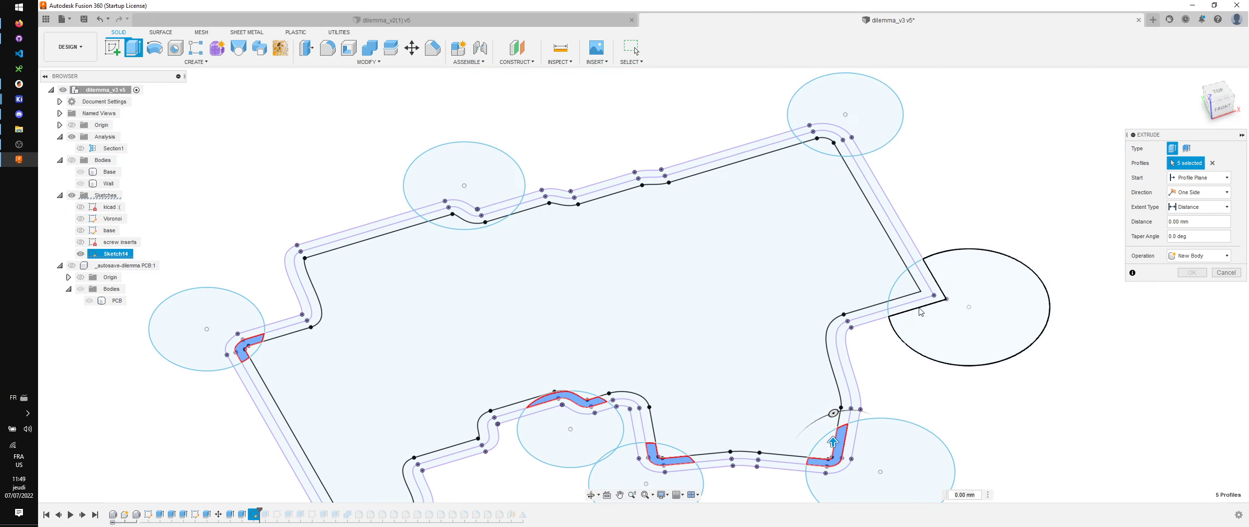
pyautogui.click(921, 282)
pyautogui.click(829, 143)
pyautogui.click(492, 213)
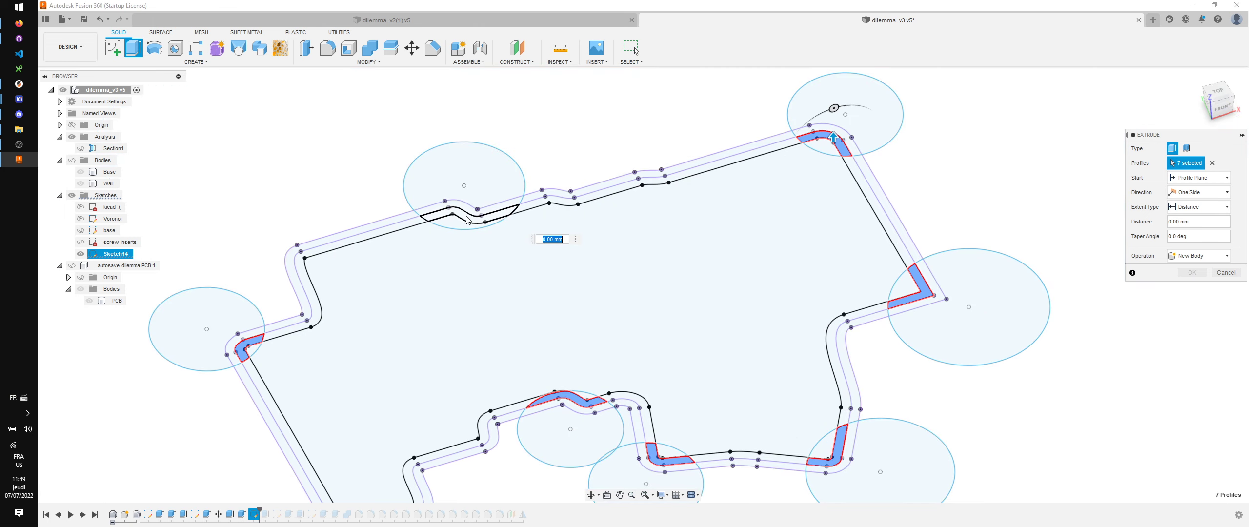
# Step: Extrude the eight support profiles by tenting_puck as a Join to the Base with the Wall hidden, and show the Wall again
pyautogui.click(71, 160)
pyautogui.keyDown('shift'); pyautogui.moveTo(263, 205); pyautogui.dragTo(267, 189, button='middle'); pyautogui.keyUp('shift')
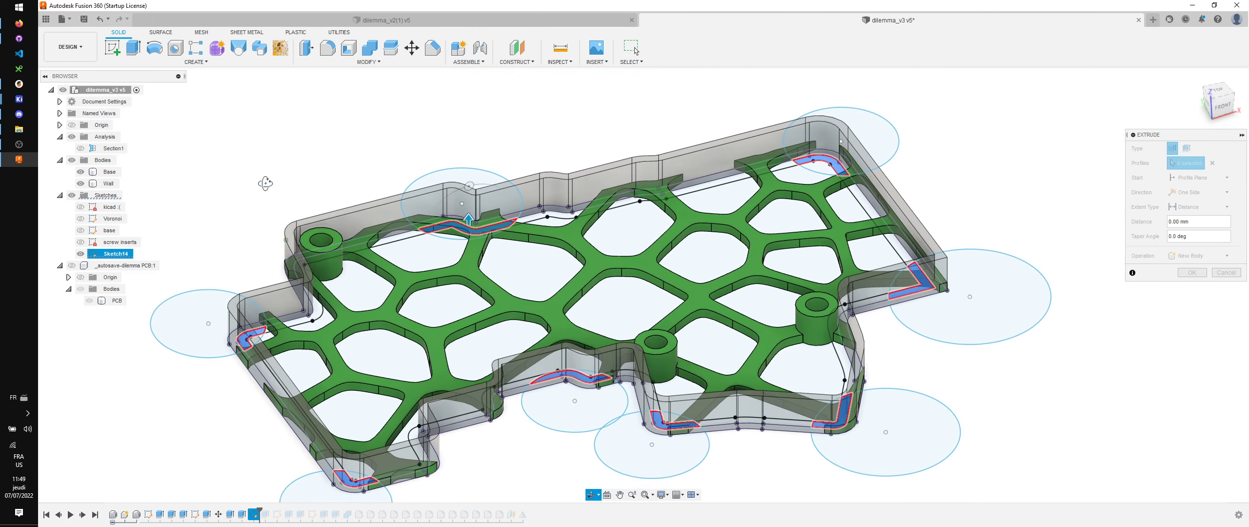
pyautogui.write('tenting_puck')
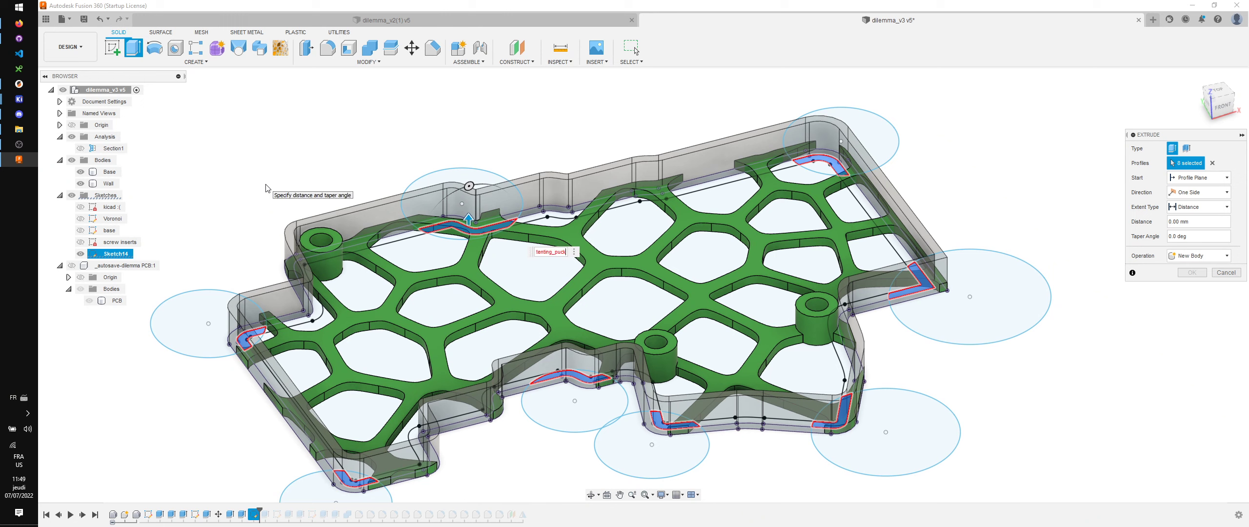
pyautogui.click(80, 183)
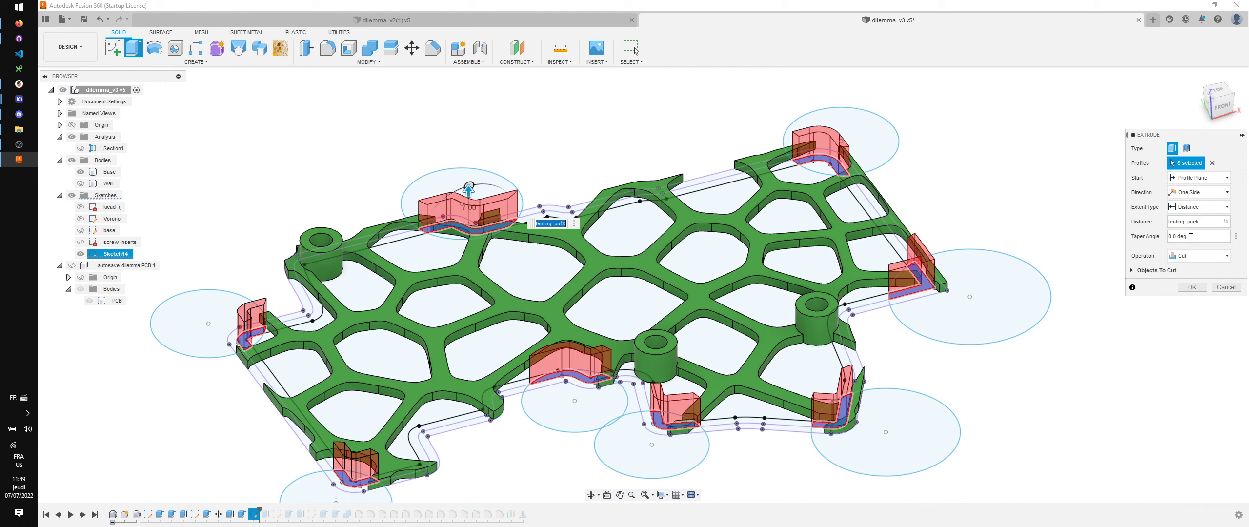
pyautogui.click(1199, 256)
pyautogui.click(1190, 268)
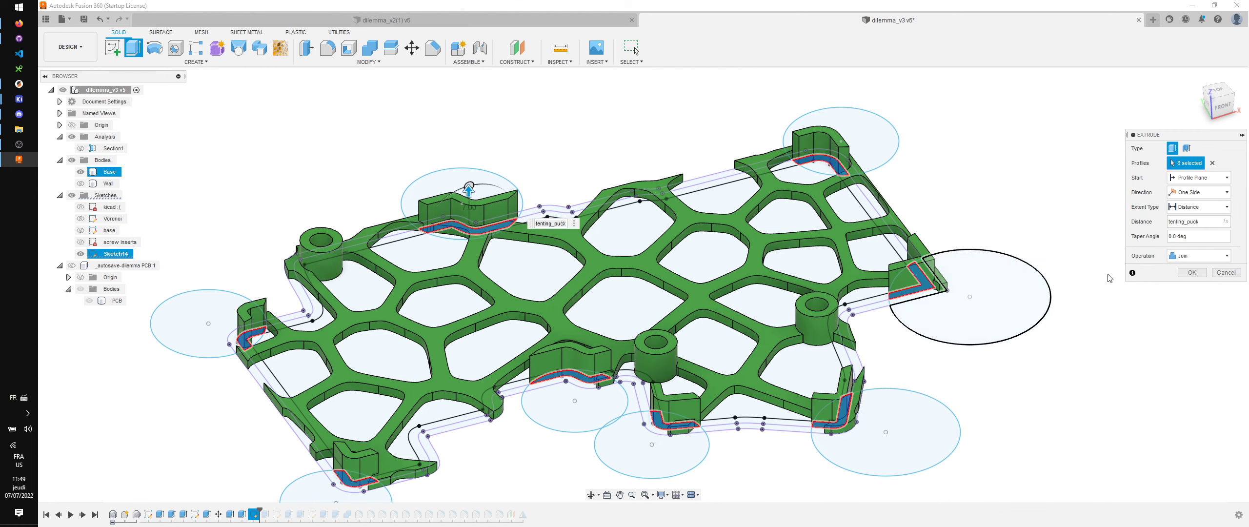
pyautogui.click(1192, 273)
pyautogui.click(80, 184)
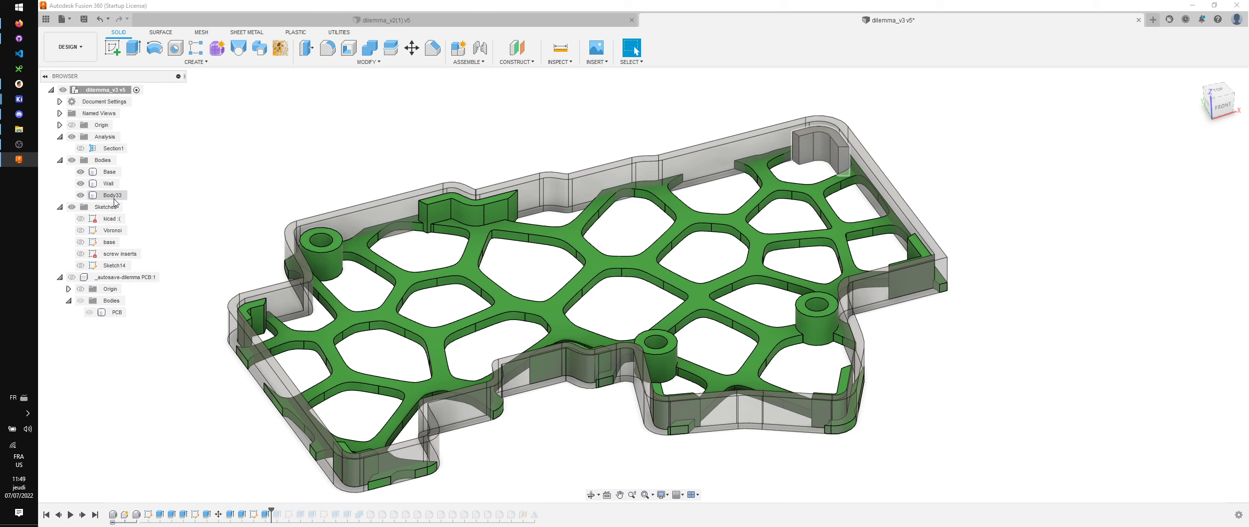
# Step: Show the support sketch and slightly enlarge the upper-right corner circle so its support connects to the Base
pyautogui.keyDown('shift'); pyautogui.moveTo(610, 259); pyautogui.dragTo(602, 318, button='middle'); pyautogui.keyUp('shift')
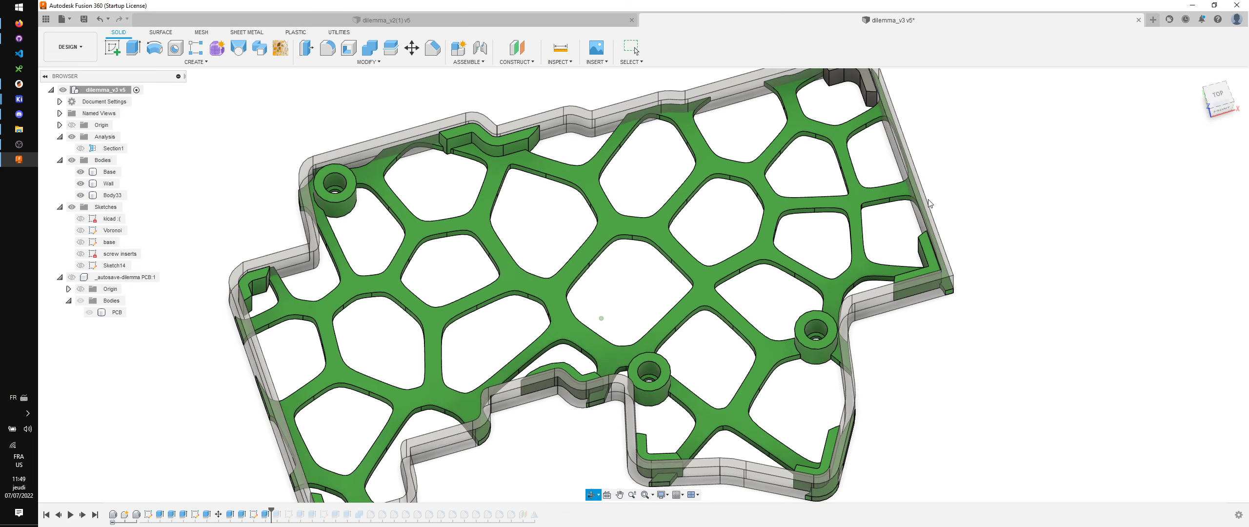
pyautogui.moveTo(852, 106); pyautogui.dragTo(856, 205, button='middle')
pyautogui.scroll(3, 856, 205)
pyautogui.click(856, 204)
pyautogui.scroll(3, 857, 203)
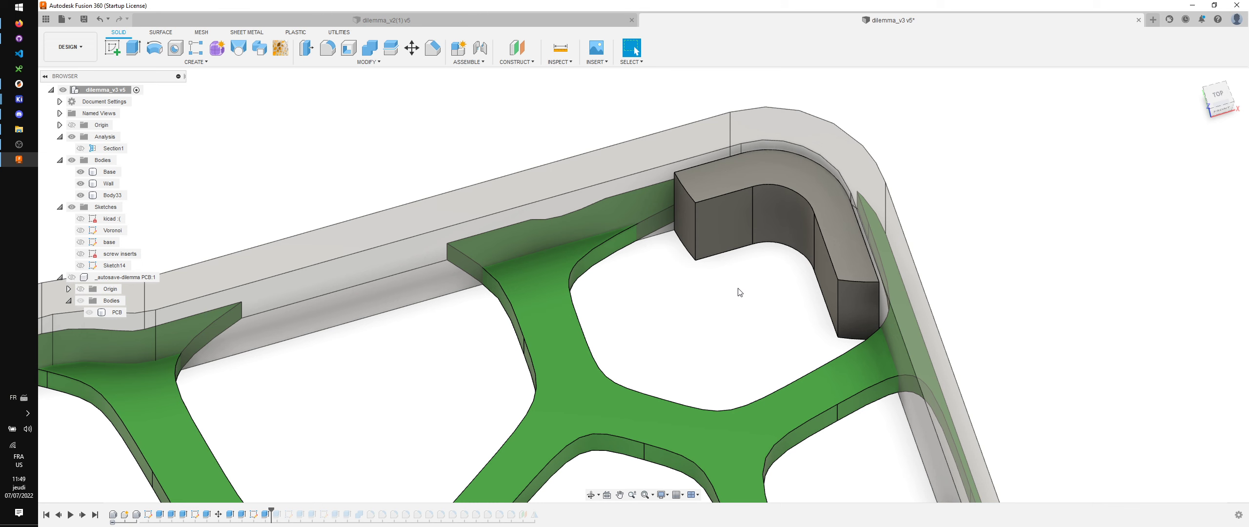
pyautogui.keyDown('shift'); pyautogui.moveTo(740, 292); pyautogui.dragTo(732, 328, button='middle'); pyautogui.keyUp('shift')
pyautogui.scroll(-2, 722, 329)
pyautogui.click(80, 266)
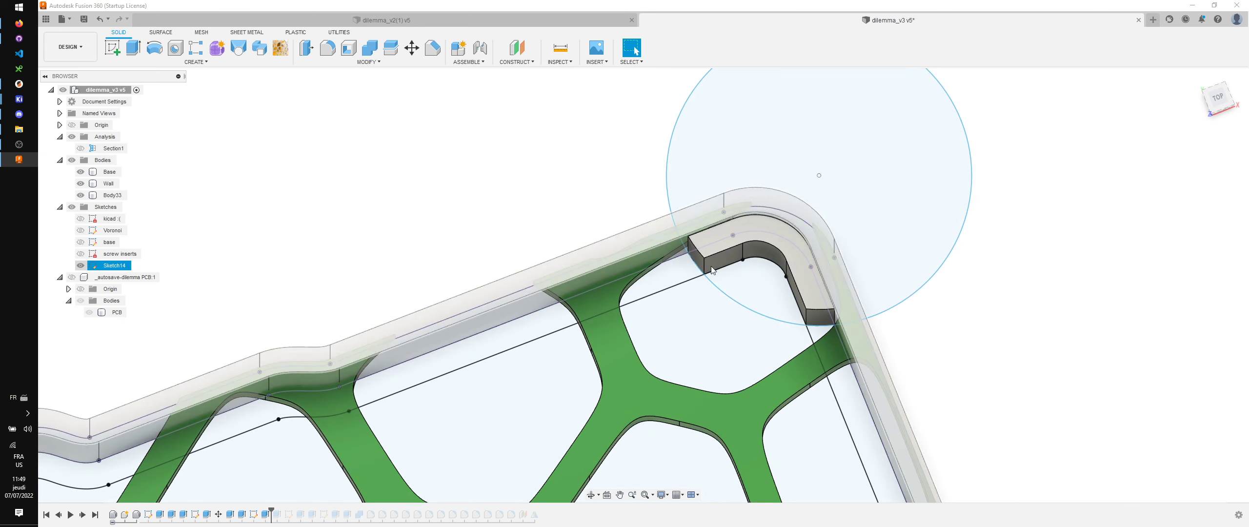
pyautogui.scroll(-2, 712, 270)
pyautogui.click(751, 306)
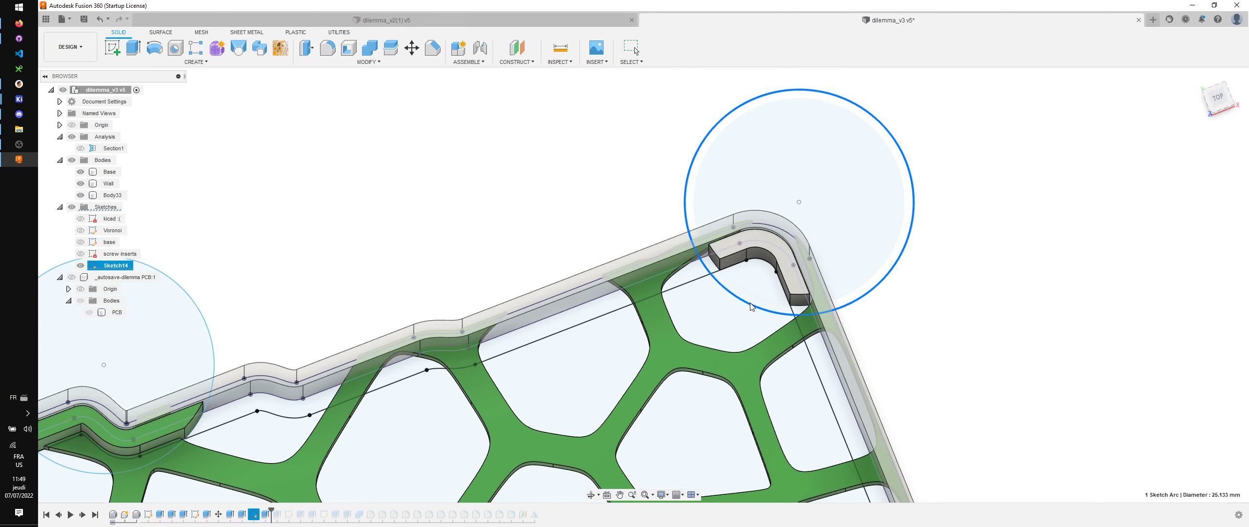
pyautogui.moveTo(751, 306); pyautogui.dragTo(751, 307)
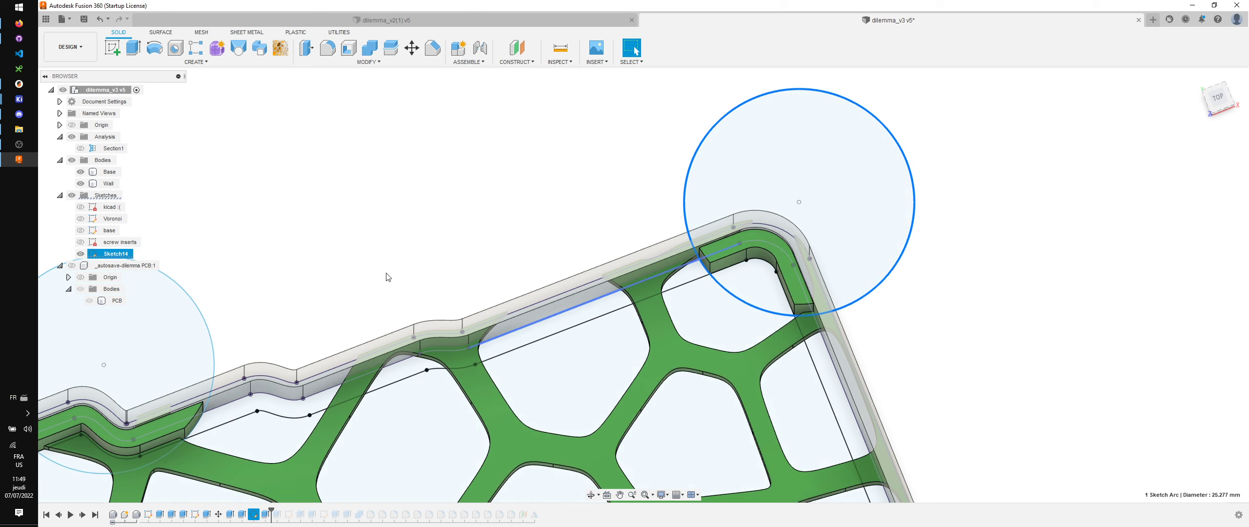
# Step: Try to rename the support sketch as pcb supports
pyautogui.doubleClick(117, 253)
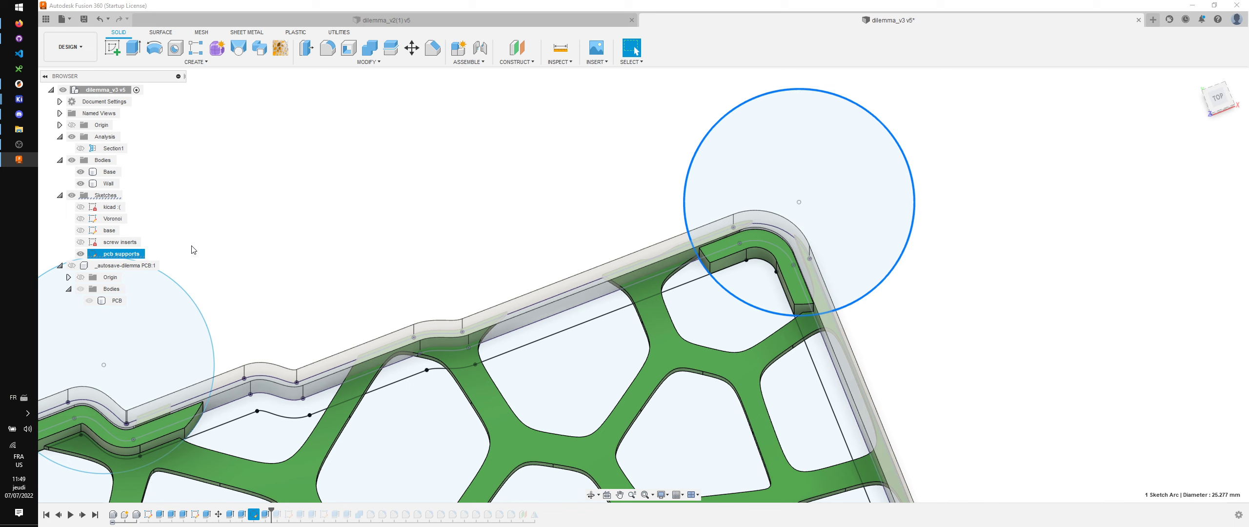
pyautogui.scroll(-4, 329, 290)
pyautogui.click(324, 289)
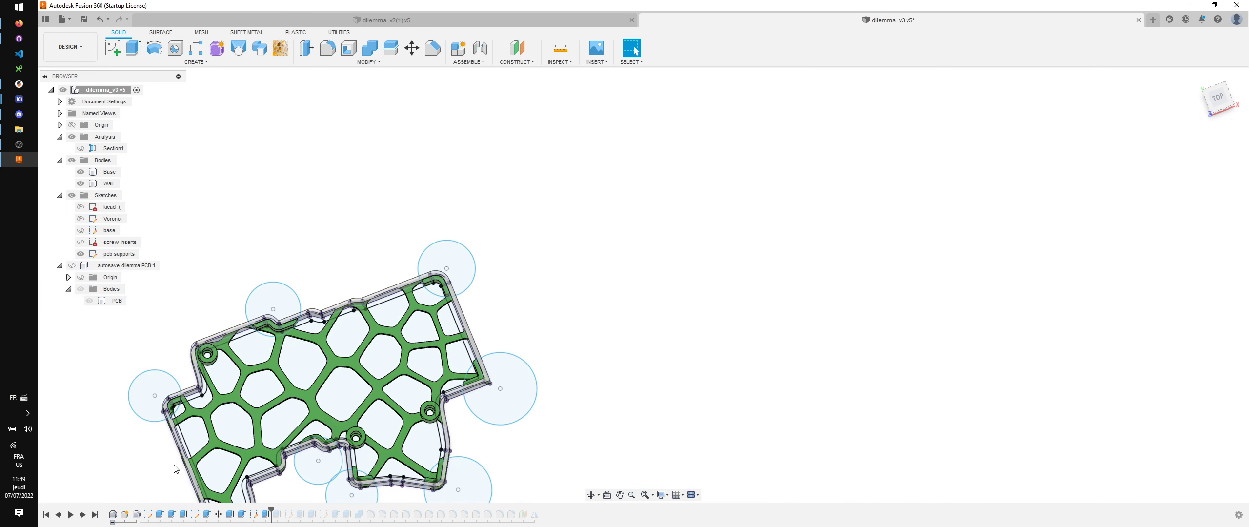
# Step: Show the PCB component, turn on the Section1 analysis and examine the cross-section from the front
pyautogui.moveTo(184, 441)
pyautogui.keyDown('shift'); pyautogui.mouseDown(button='middle')
pyautogui.moveTo(160, 422)
pyautogui.moveTo(161, 399)
pyautogui.mouseUp(button='middle'); pyautogui.keyUp('shift')
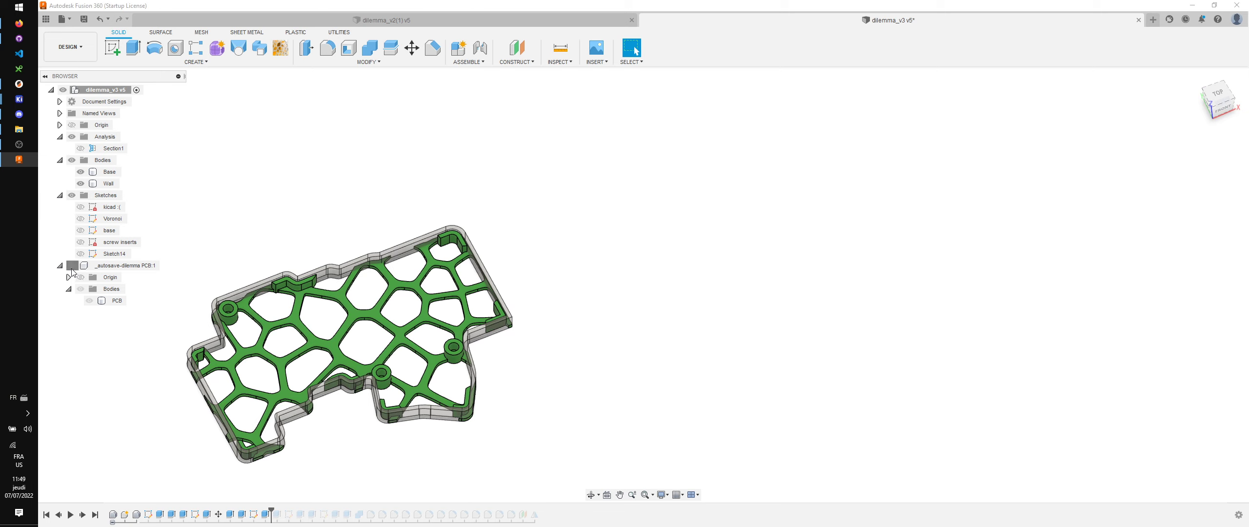
pyautogui.click(71, 265)
pyautogui.click(80, 148)
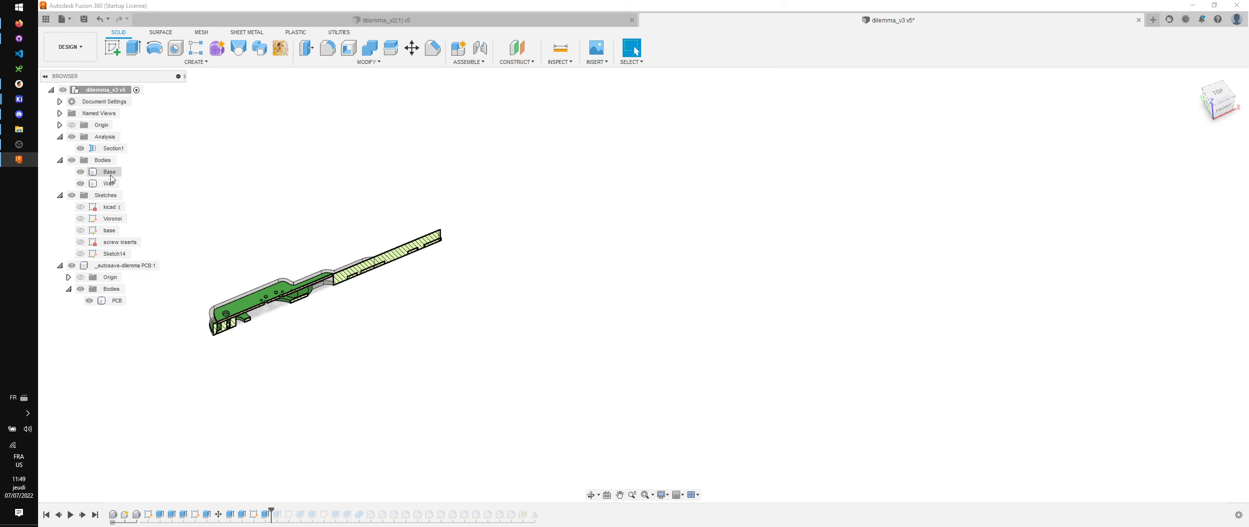
pyautogui.moveTo(211, 242)
pyautogui.mouseDown(button='middle')
pyautogui.moveTo(201, 229)
pyautogui.moveTo(234, 240)
pyautogui.mouseUp(button='middle')
pyautogui.keyDown('shift'); pyautogui.moveTo(265, 371); pyautogui.dragTo(270, 320, button='middle'); pyautogui.keyUp('shift')
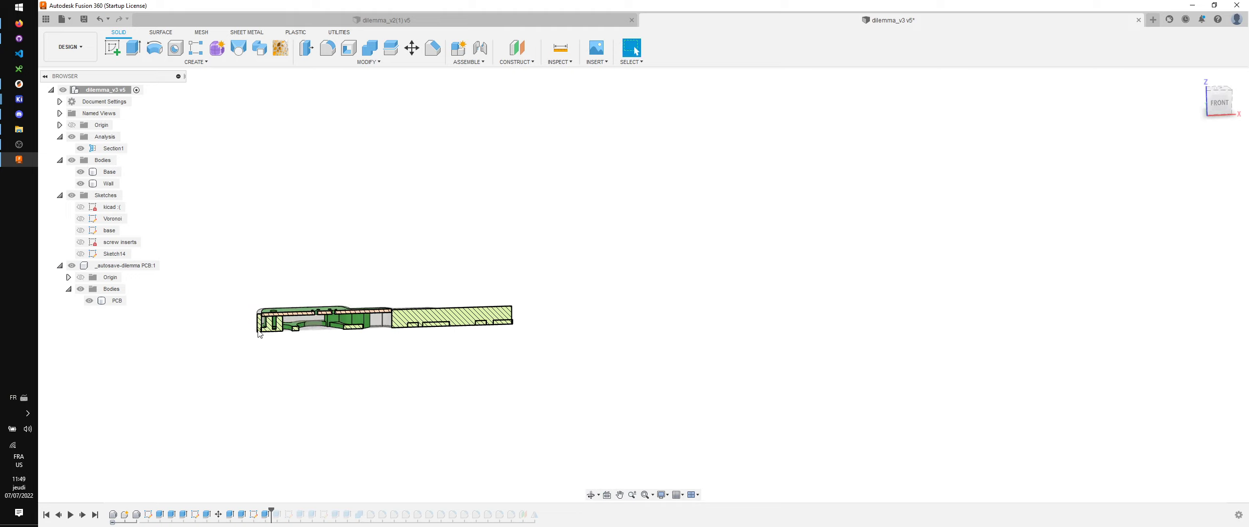
# Step: Edit the Section1 analysis, move its plane to a Y distance of -65 mm, and examine the cut case from the front right
pyautogui.scroll(4, 271, 319)
pyautogui.doubleClick(113, 148)
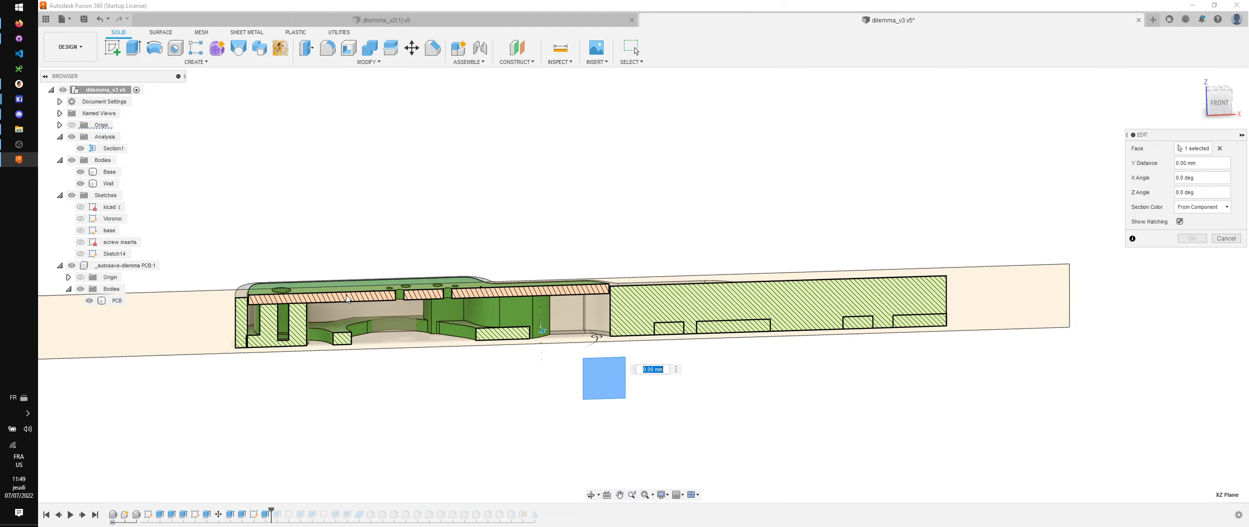
pyautogui.keyDown('shift'); pyautogui.moveTo(463, 354); pyautogui.dragTo(431, 308, button='middle'); pyautogui.keyUp('shift')
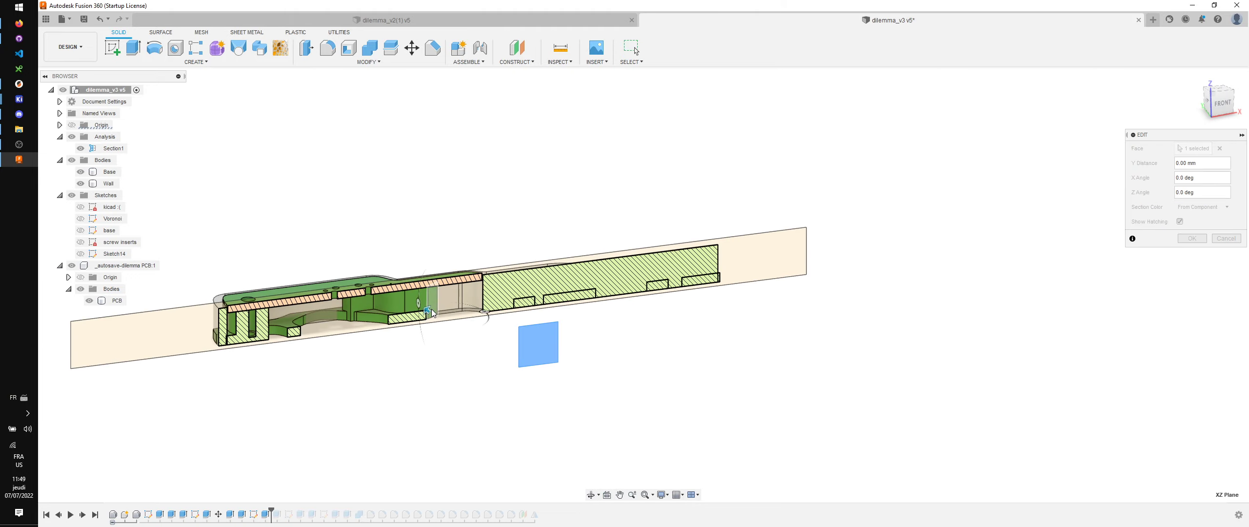
pyautogui.moveTo(427, 307); pyautogui.dragTo(462, 346)
pyautogui.keyDown('shift'); pyautogui.moveTo(347, 446); pyautogui.dragTo(292, 414, button='middle'); pyautogui.keyUp('shift')
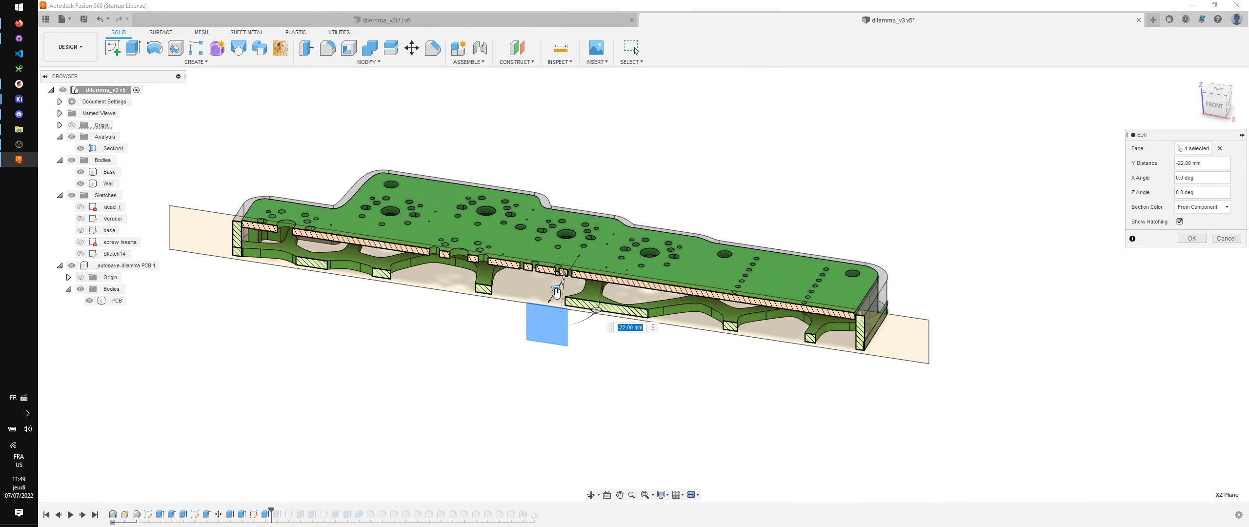
pyautogui.moveTo(556, 288); pyautogui.dragTo(435, 365)
pyautogui.scroll(5, 185, 378)
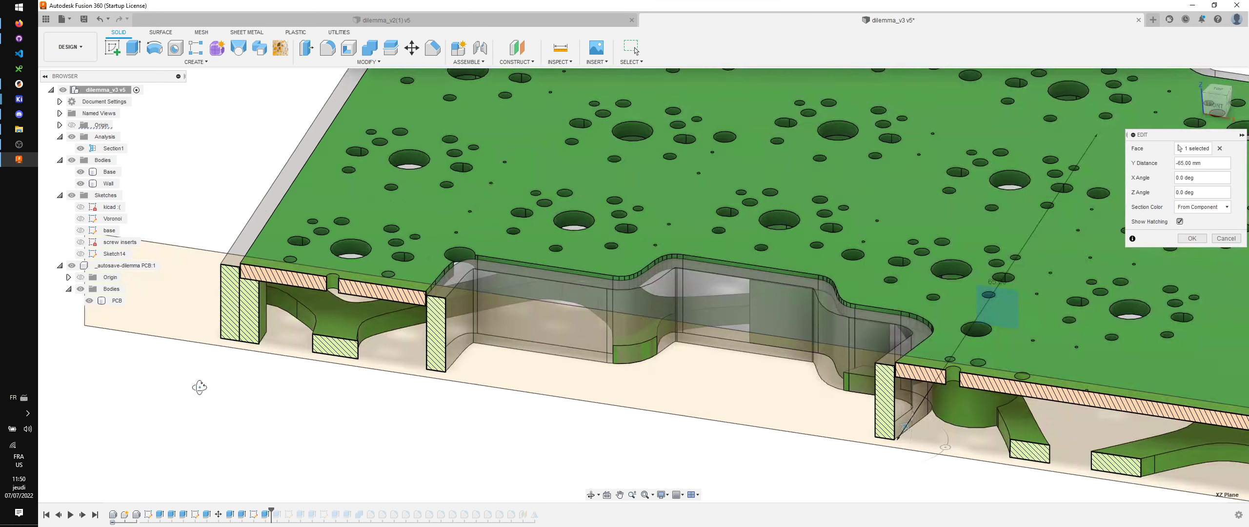
pyautogui.press('Return')
pyautogui.scroll(2, 229, 370)
pyautogui.keyDown('shift'); pyautogui.moveTo(210, 377); pyautogui.dragTo(250, 218, button='middle'); pyautogui.keyUp('shift')
pyautogui.scroll(-2, 192, 184)
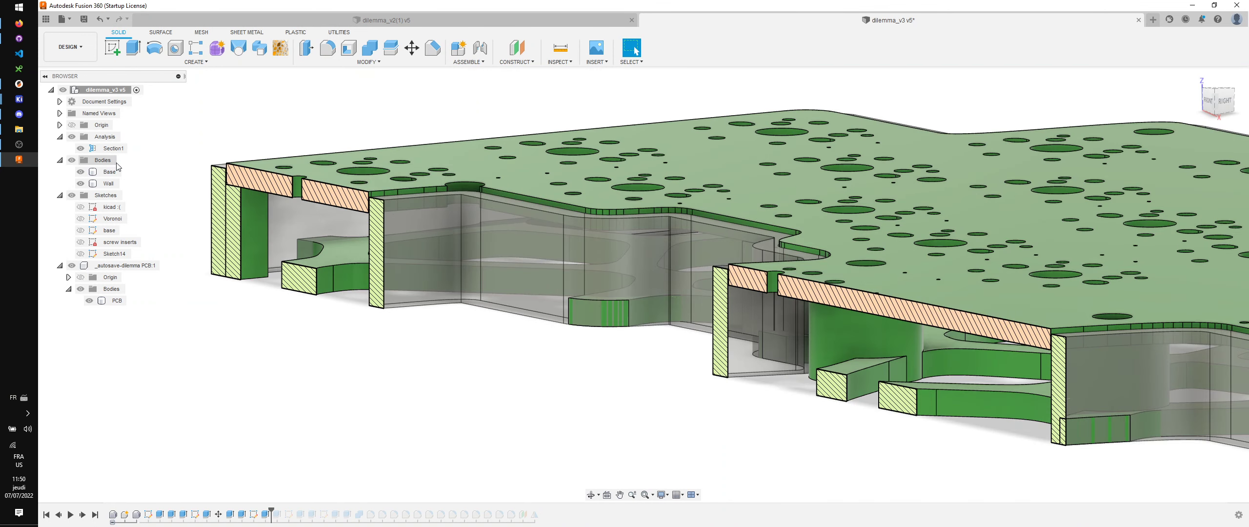
# Step: Search the appearance library for red plastic and apply Plastic - Matte (Red) to the Base body
pyautogui.click(109, 173)
pyautogui.rightClick(118, 177)
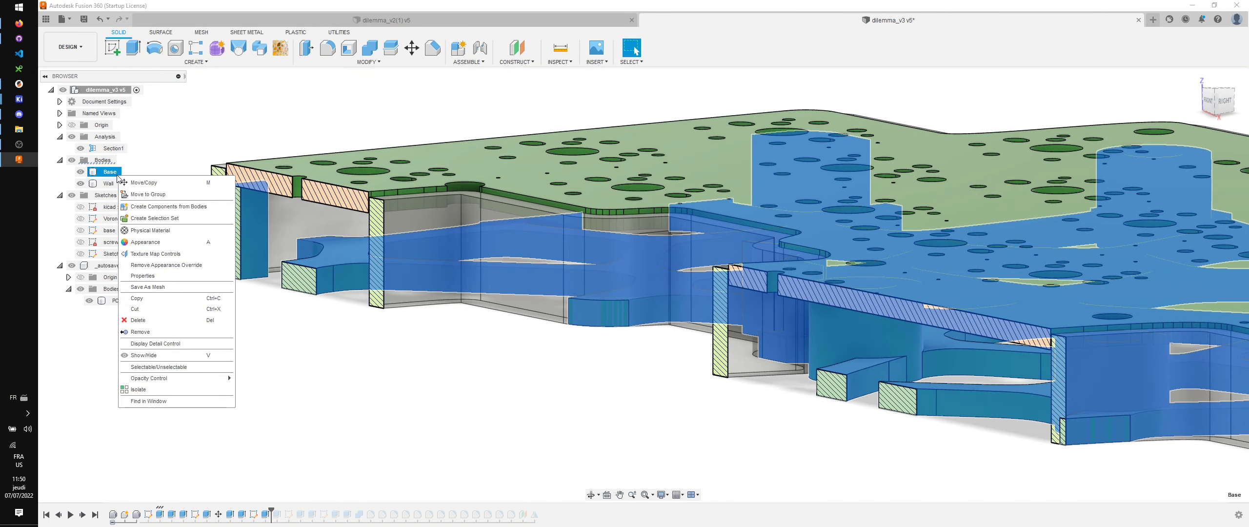
pyautogui.click(197, 243)
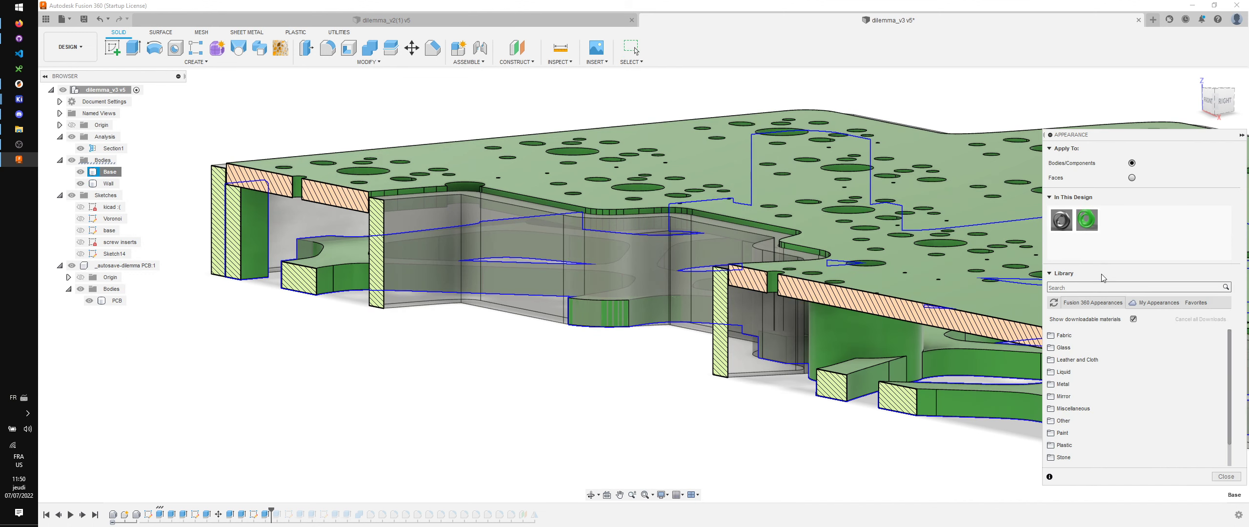
pyautogui.click(1090, 287)
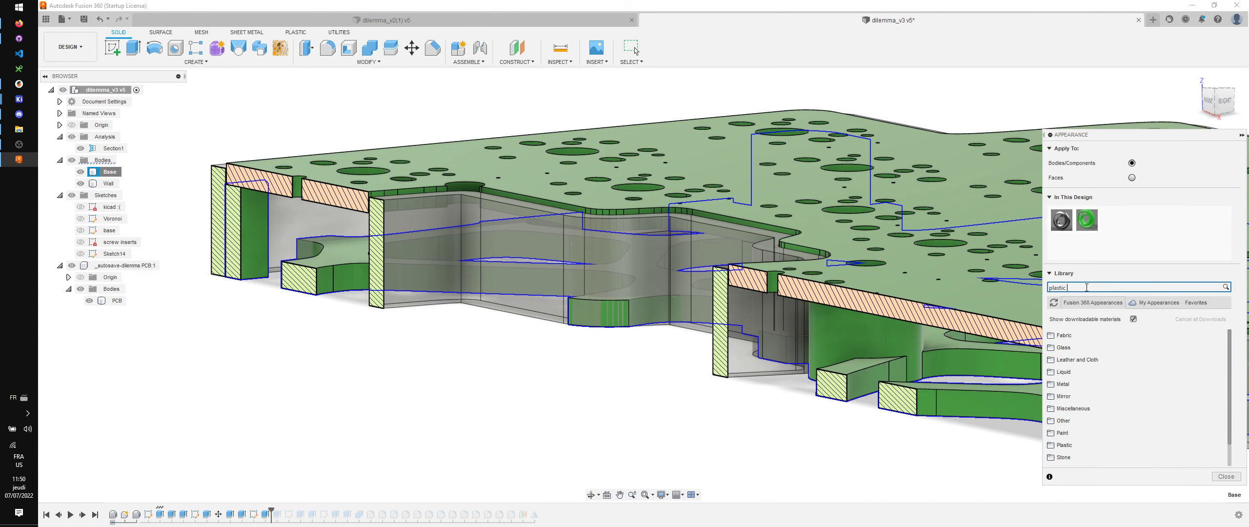
pyautogui.press('Return')
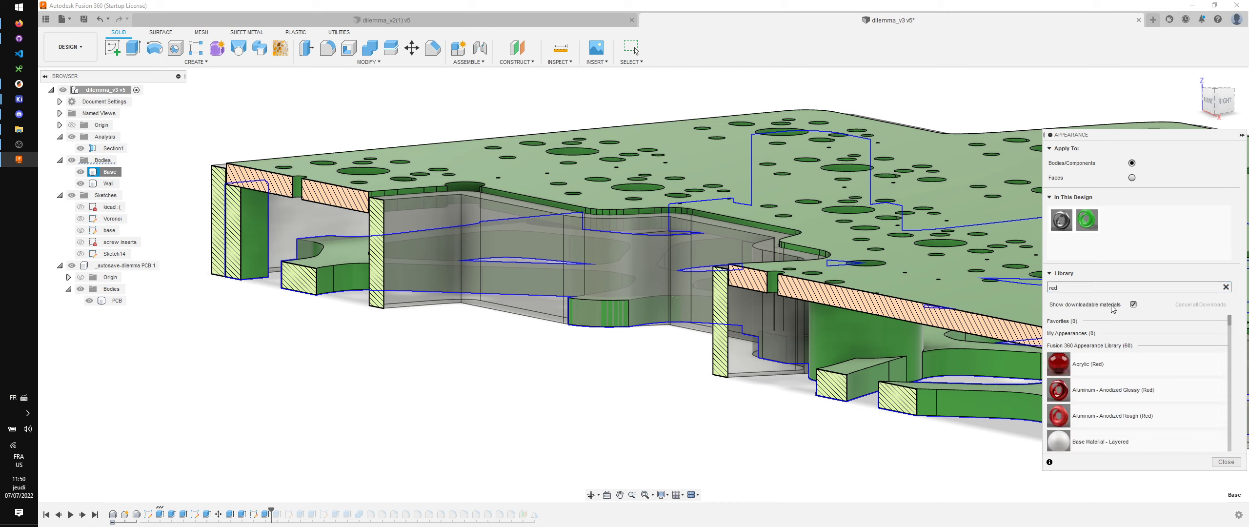
pyautogui.click(1109, 284)
pyautogui.write('plast')
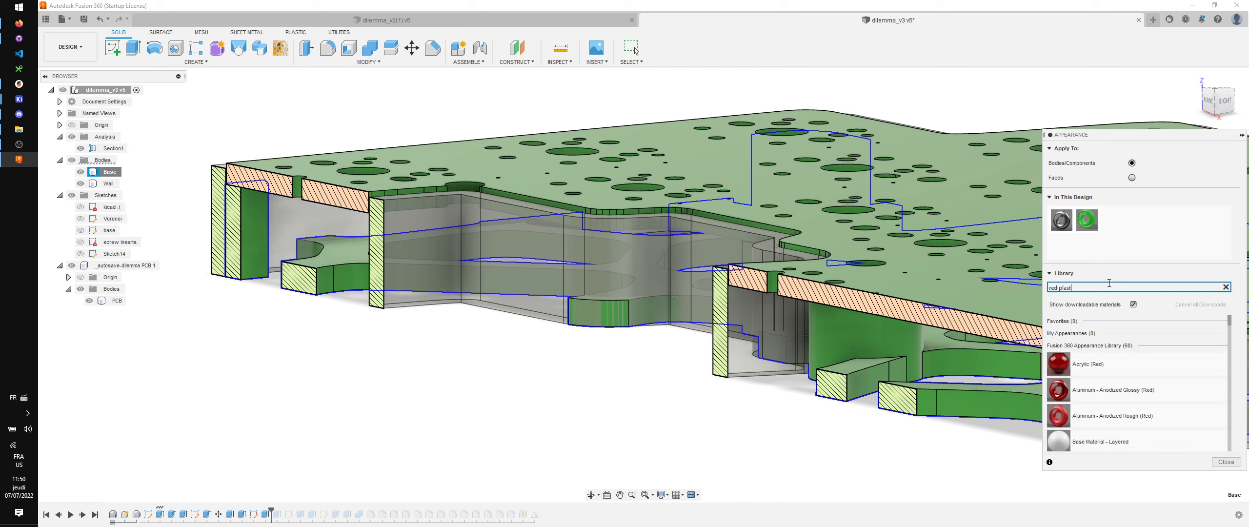
pyautogui.write('ic')
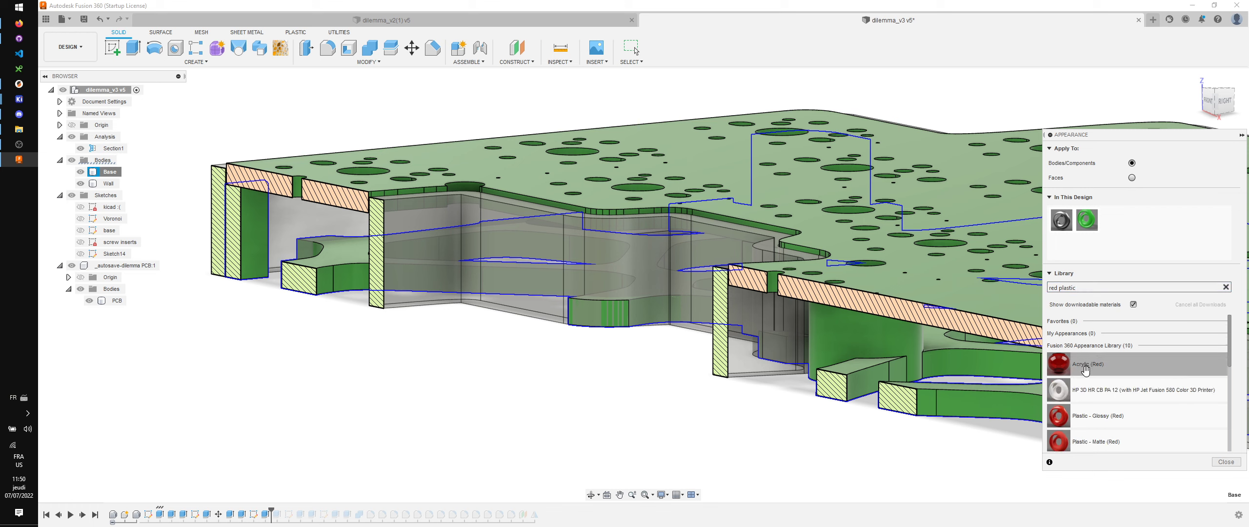
pyautogui.moveTo(1076, 441); pyautogui.dragTo(898, 390)
pyautogui.click(1226, 462)
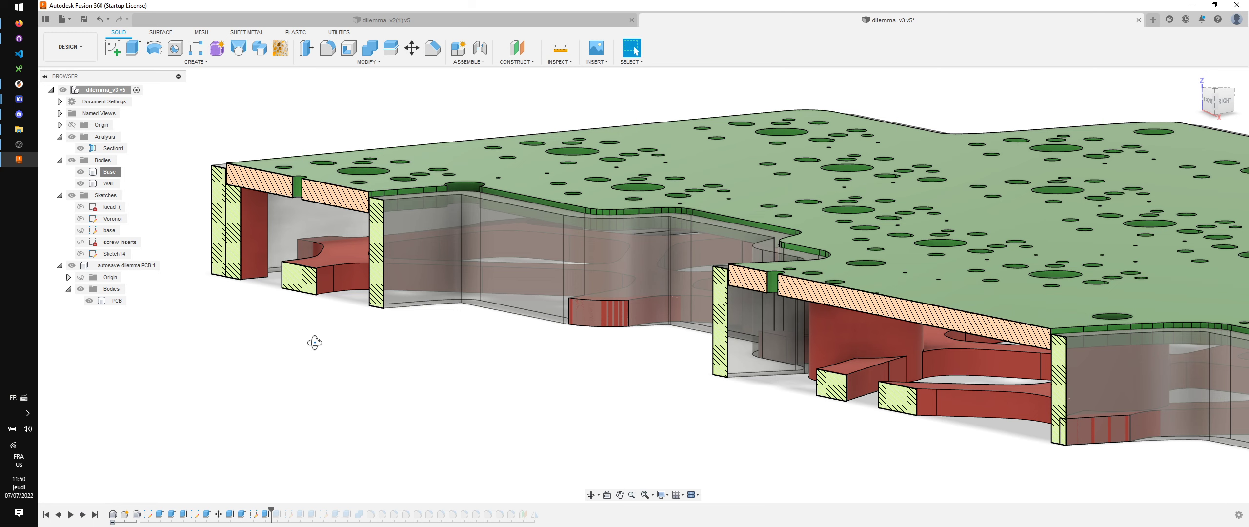
# Step: Inspect a support in the section, switch off the section analysis, and hide the PCB component's bodies
pyautogui.keyDown('shift'); pyautogui.moveTo(314, 342); pyautogui.dragTo(307, 298, button='middle'); pyautogui.keyUp('shift')
pyautogui.scroll(4, 238, 230)
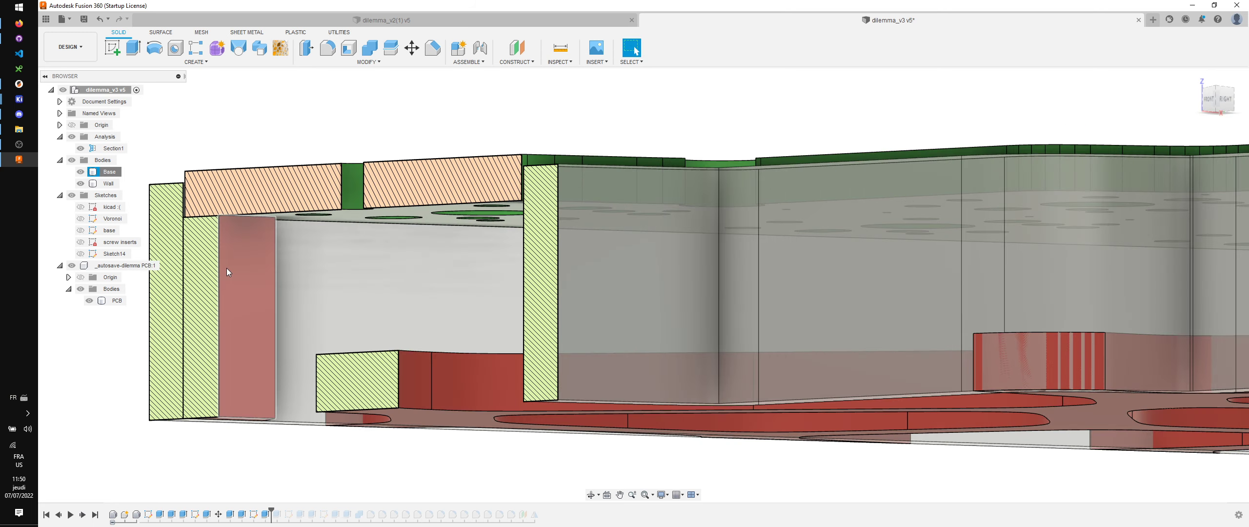
pyautogui.scroll(-5, 227, 269)
pyautogui.click(72, 136)
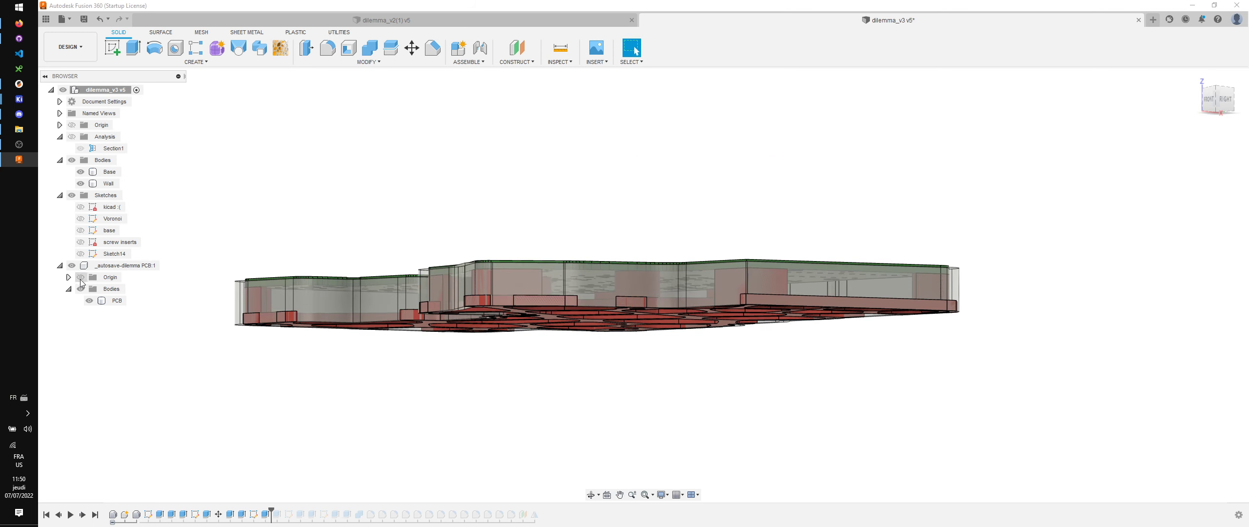
pyautogui.click(80, 289)
pyautogui.keyDown('shift'); pyautogui.moveTo(290, 345); pyautogui.dragTo(530, 412, button='middle'); pyautogui.keyUp('shift')
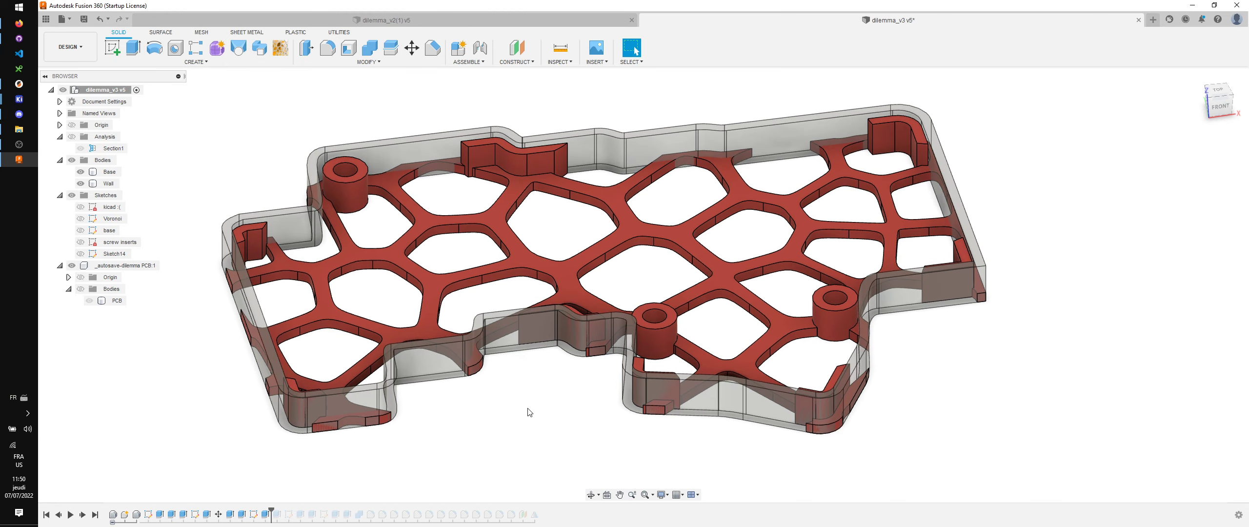
pyautogui.scroll(-2, 530, 412)
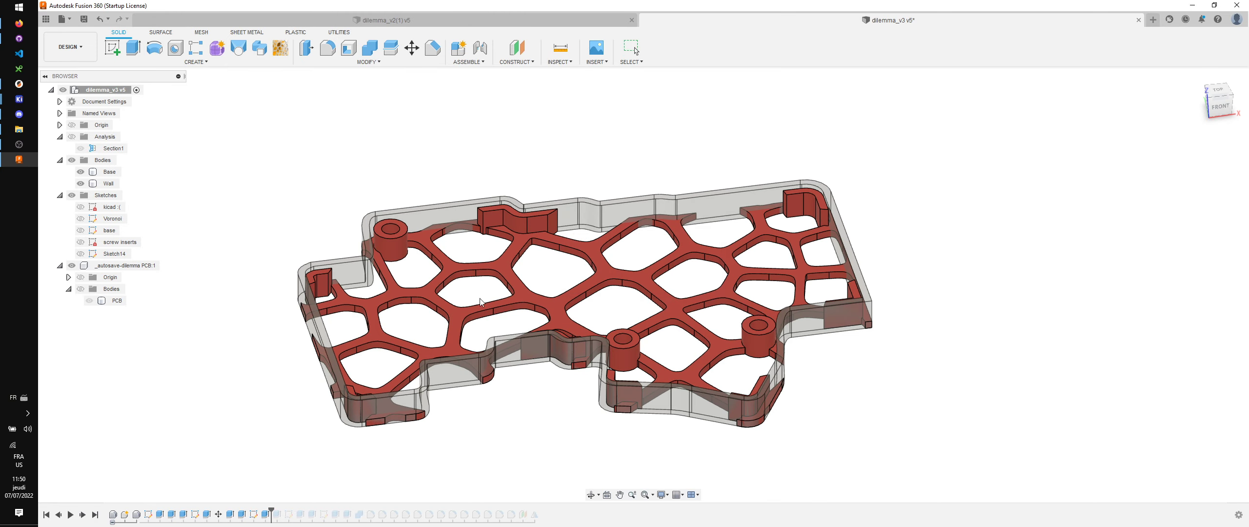
# Step: Roll the history forward, delete the extrusion filling the three screw bosses, and roll back to before the Puck sketch
pyautogui.click(300, 514)
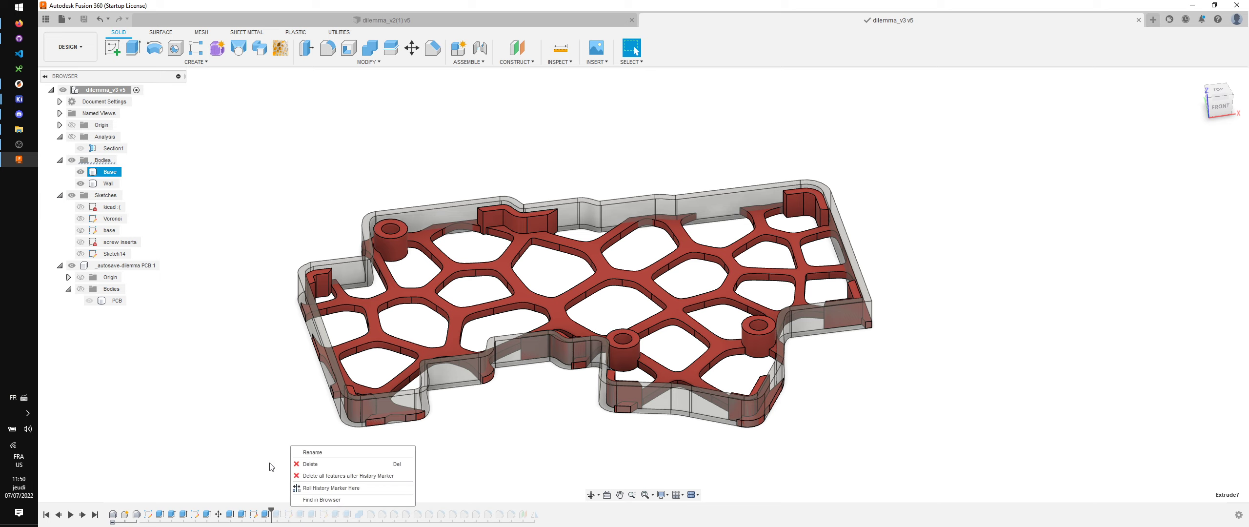
pyautogui.moveTo(271, 509); pyautogui.dragTo(294, 510)
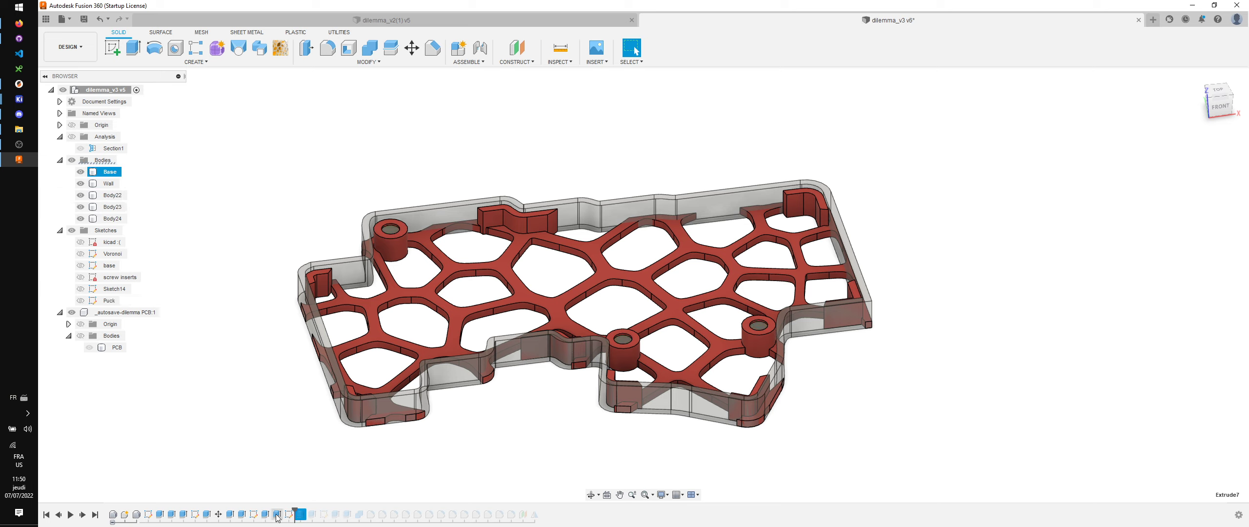
pyautogui.press('Delete')
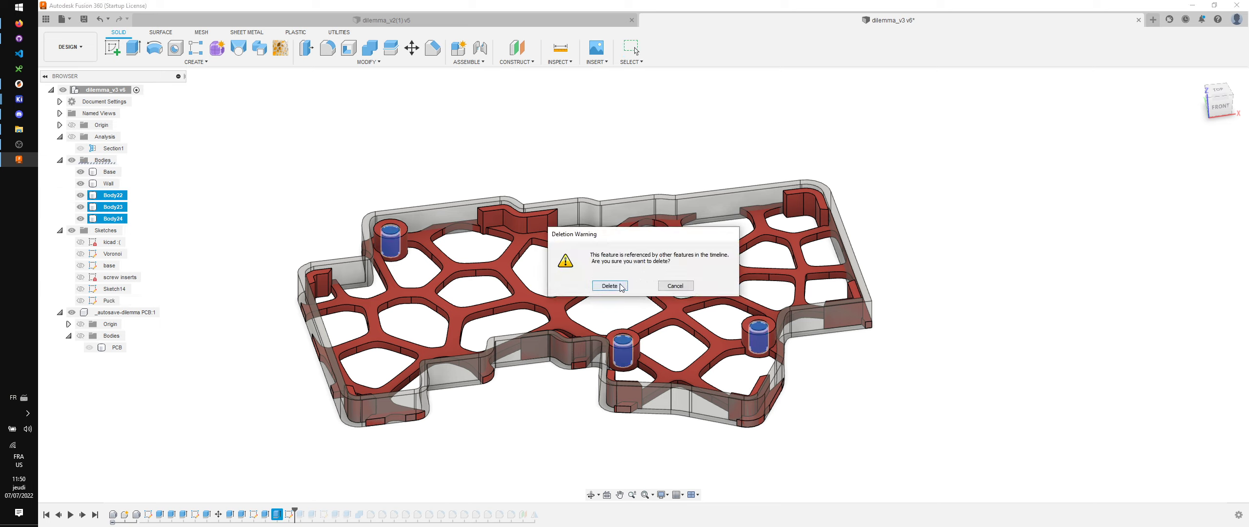
pyautogui.click(605, 287)
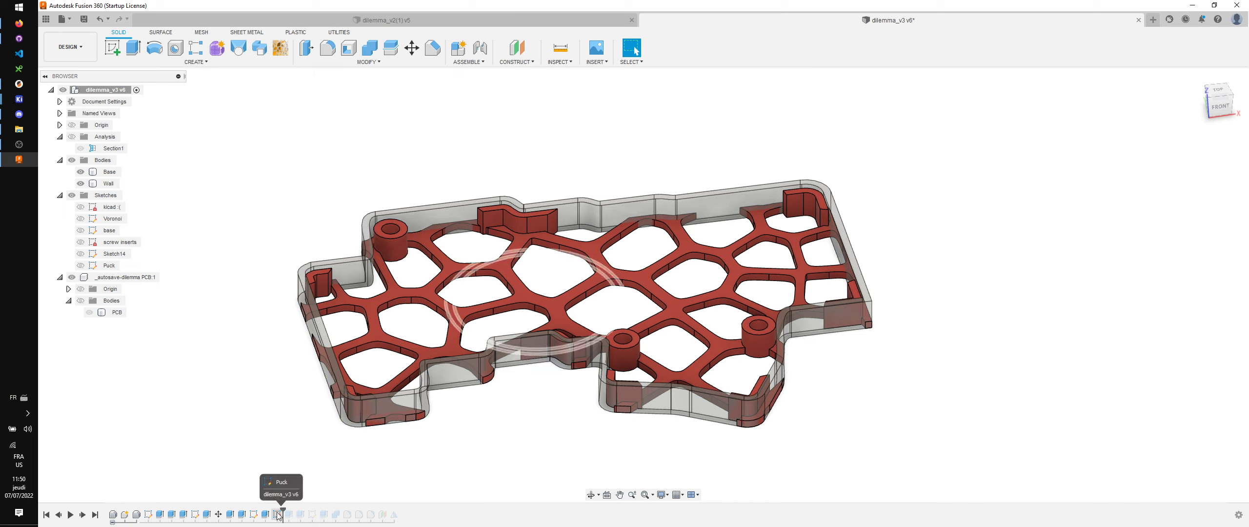
pyautogui.moveTo(283, 509); pyautogui.dragTo(272, 509)
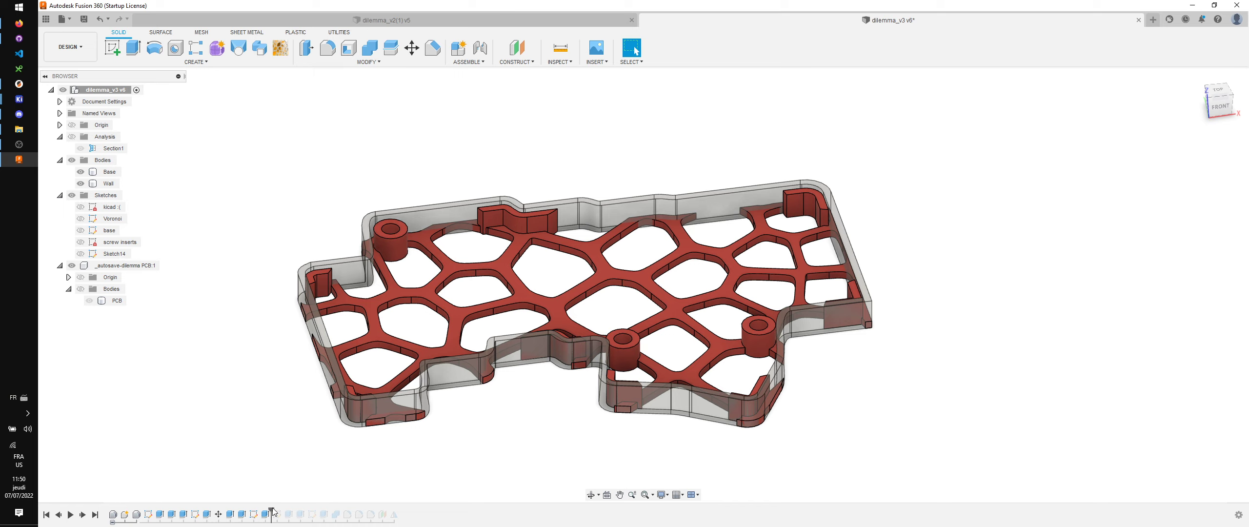
# Step: Roll the history back to just after the base features and group the base sketch with its three following features
pyautogui.moveTo(142, 507); pyautogui.dragTo(187, 511)
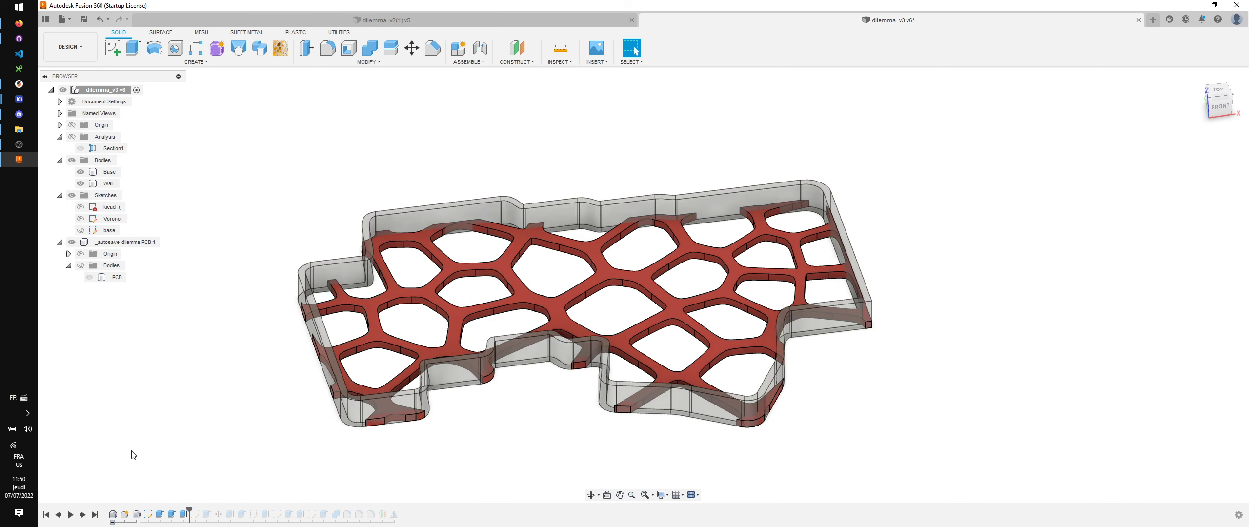
pyautogui.click(148, 512)
pyautogui.keyDown('shift'); pyautogui.click(183, 513); pyautogui.keyUp('shift')
pyautogui.rightClick(184, 513)
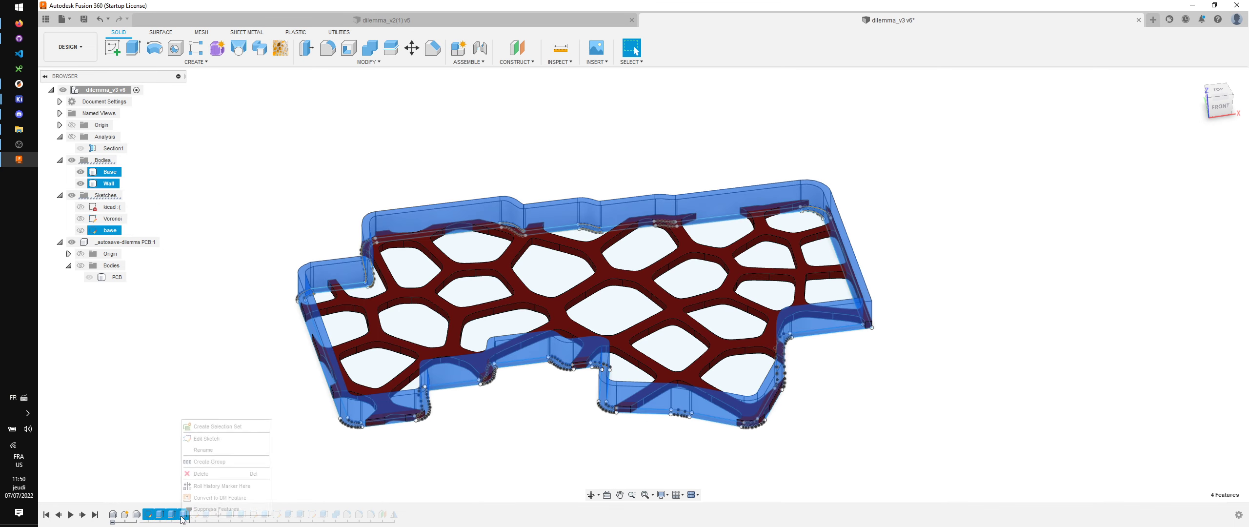
pyautogui.click(202, 474)
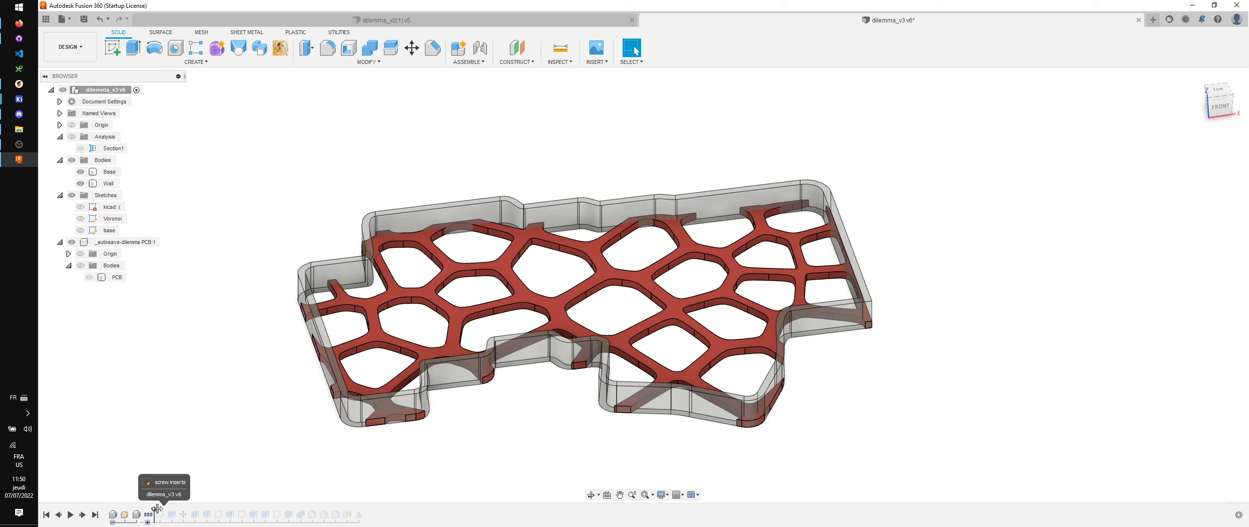
# Step: Advance the history marker past the screw boss features and try to select them from the screw inserts sketch onward for grouping
pyautogui.hotkey('ctrl', 'z')
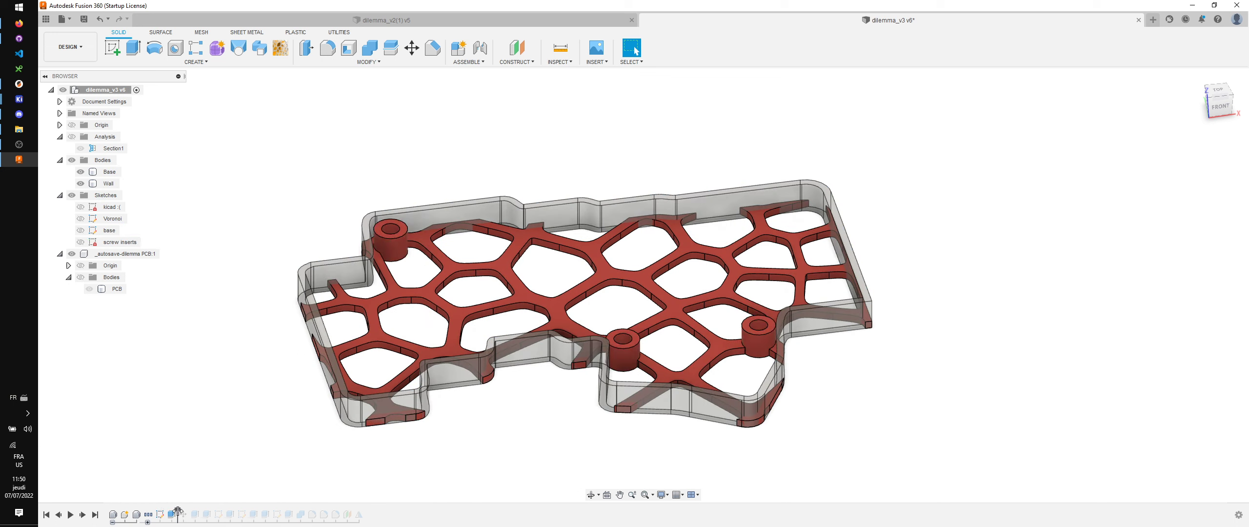
pyautogui.click(160, 514)
pyautogui.moveTo(177, 508); pyautogui.dragTo(212, 510)
pyautogui.click(187, 462)
pyautogui.click(161, 514)
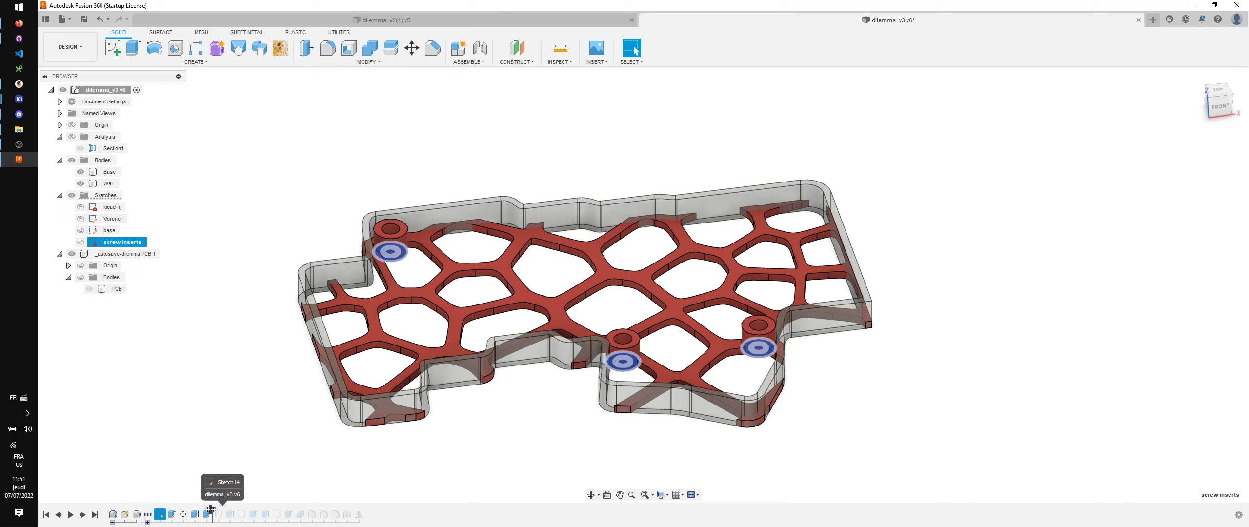
pyautogui.click(208, 472)
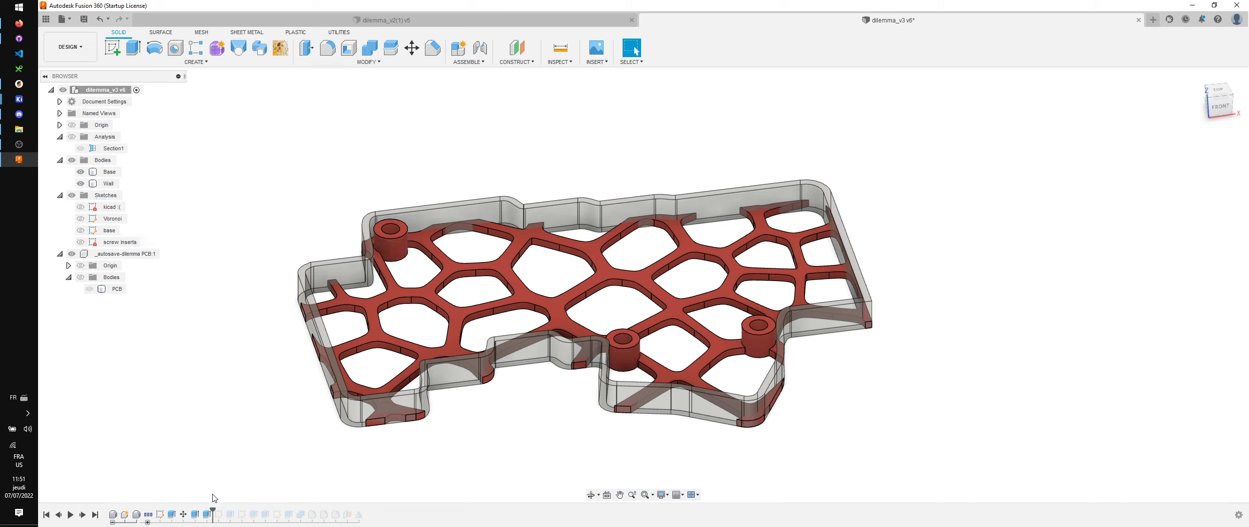
pyautogui.doubleClick(193, 515)
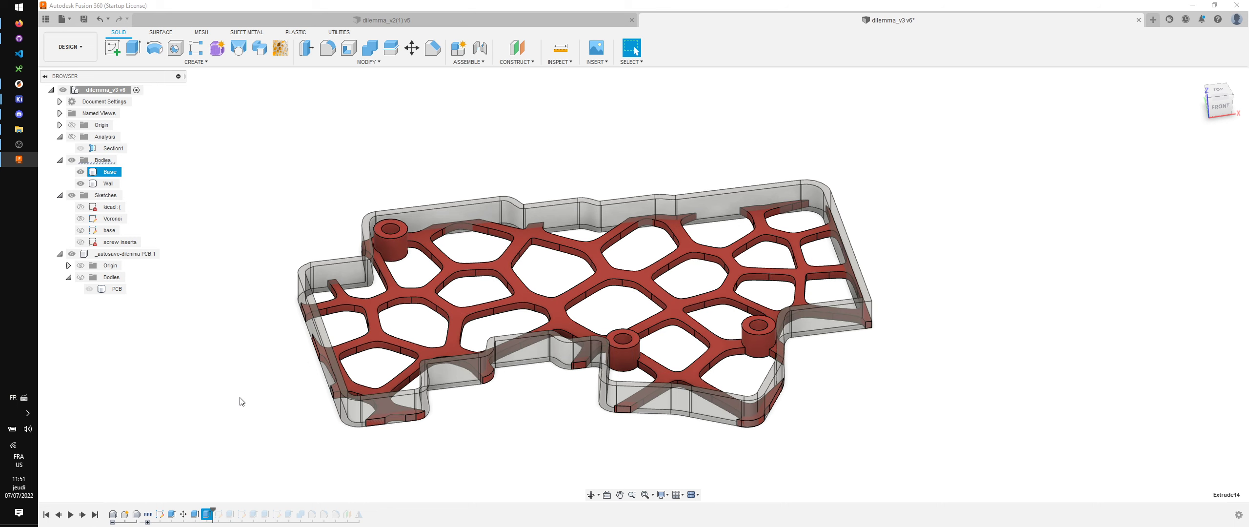
pyautogui.keyDown('shift'); pyautogui.moveTo(332, 310); pyautogui.dragTo(298, 439, button='middle'); pyautogui.keyUp('shift')
pyautogui.click(160, 514)
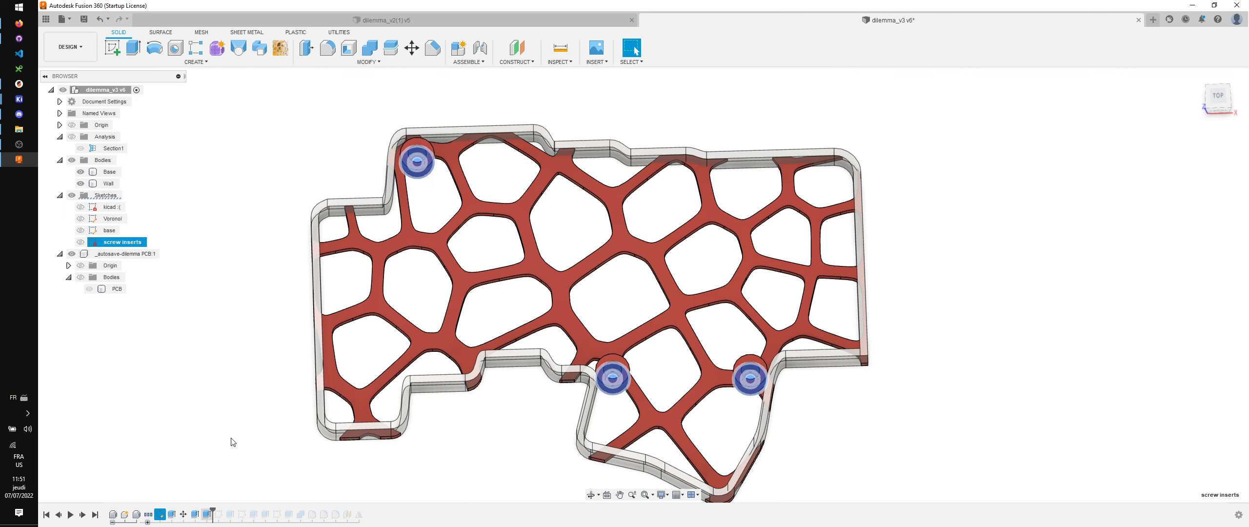
# Step: Open Windows Task Manager, check the running processes' resource use, and minimize it
pyautogui.click(19, 144)
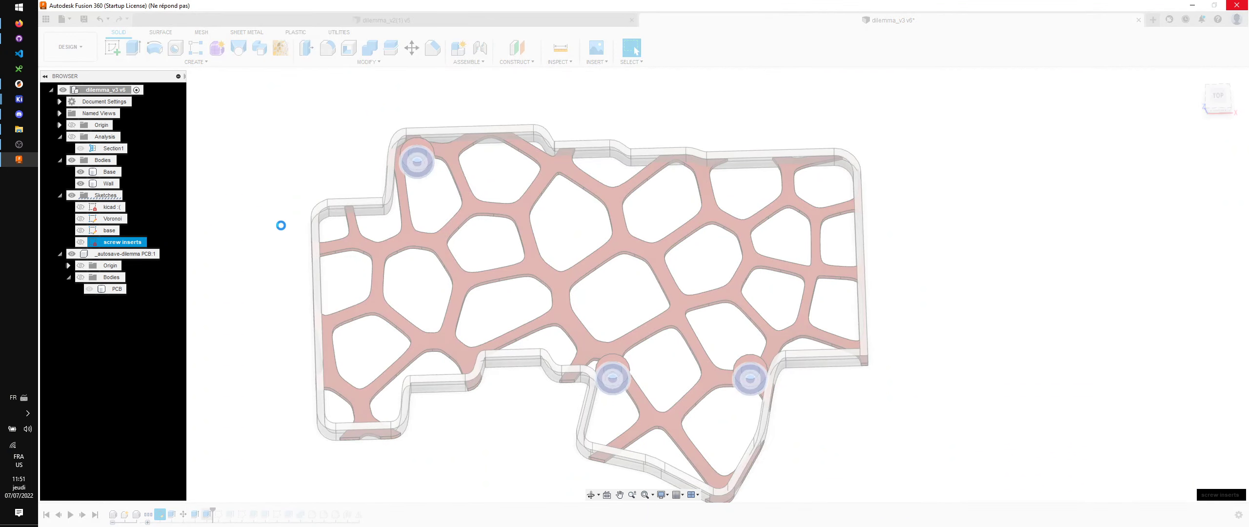
pyautogui.hotkey('ctrl', 'shift', 'Escape')
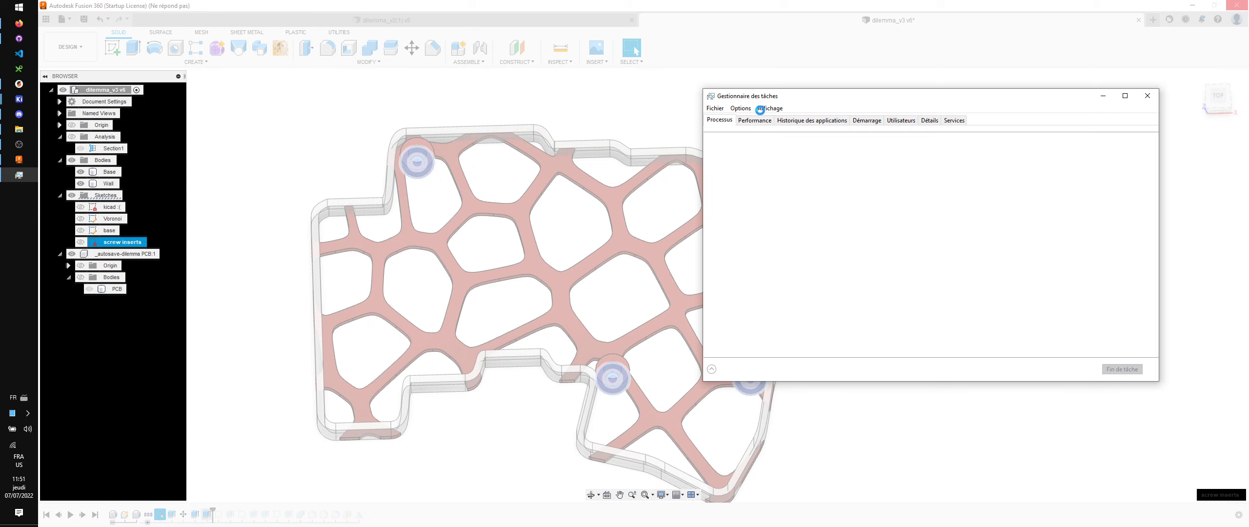
pyautogui.moveTo(770, 98); pyautogui.dragTo(738, 96)
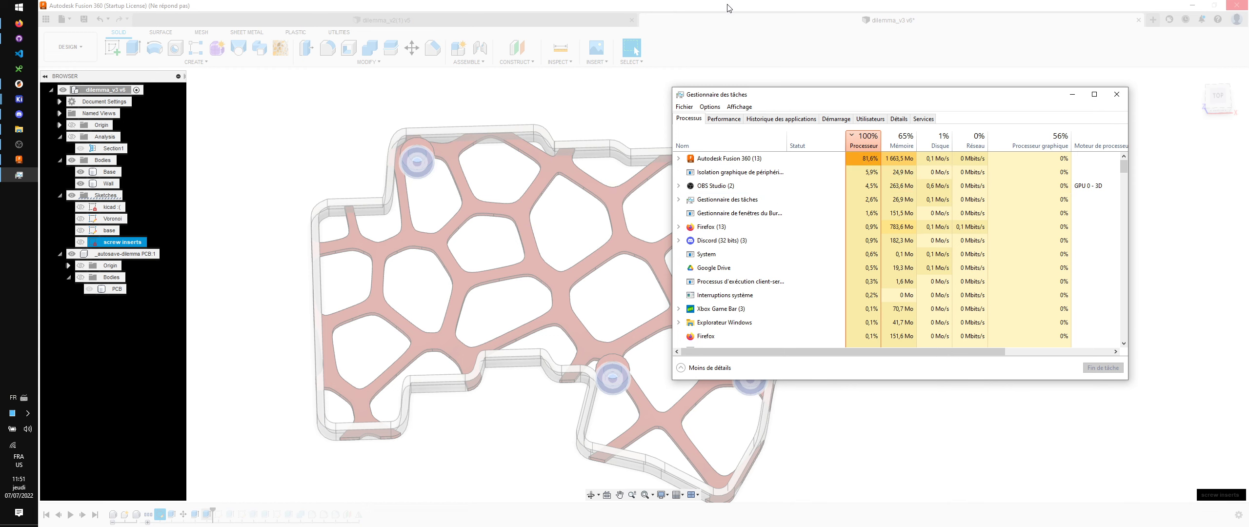
pyautogui.click(1072, 94)
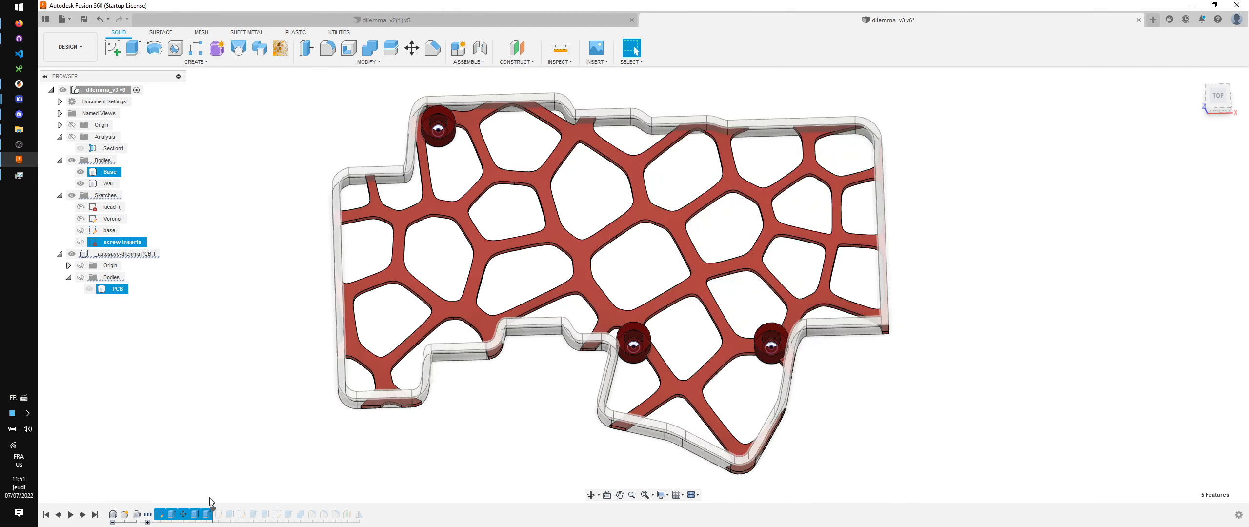
# Step: Group the screw inserts sketch and the four features following it in the timeline
pyautogui.rightClick(193, 514)
pyautogui.click(229, 454)
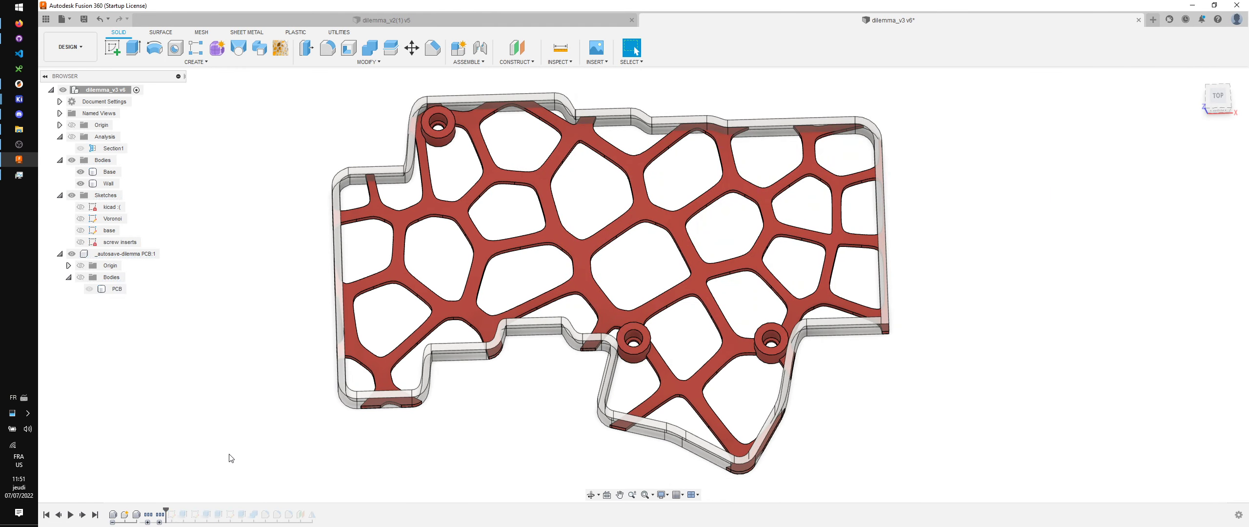
pyautogui.keyDown('shift'); pyautogui.moveTo(257, 402); pyautogui.dragTo(287, 351, button='middle'); pyautogui.keyUp('shift')
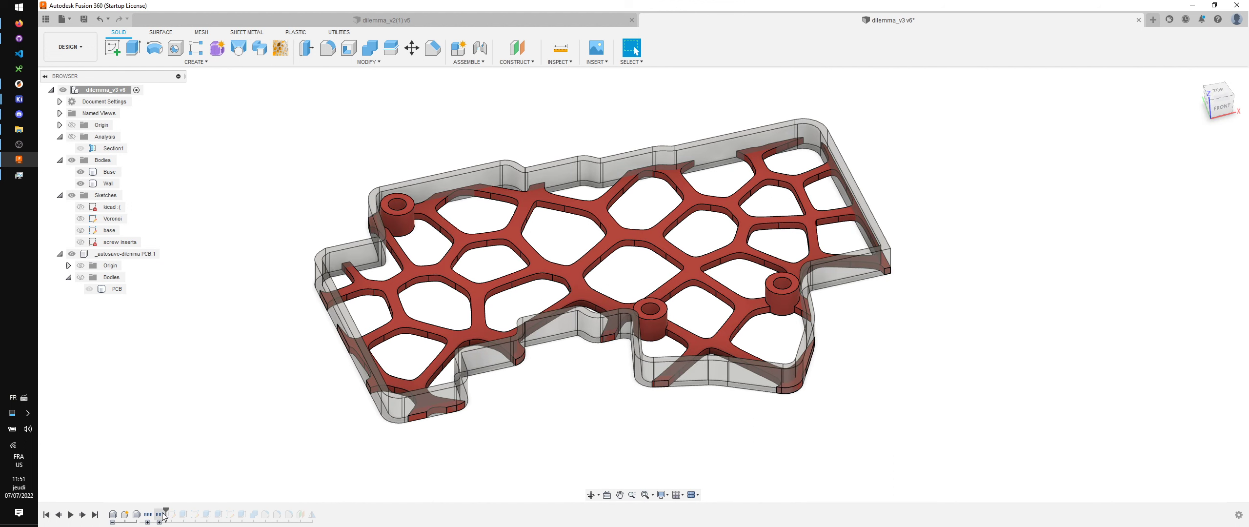
# Step: Set the Wall body's opacity to 100%
pyautogui.rightClick(111, 184)
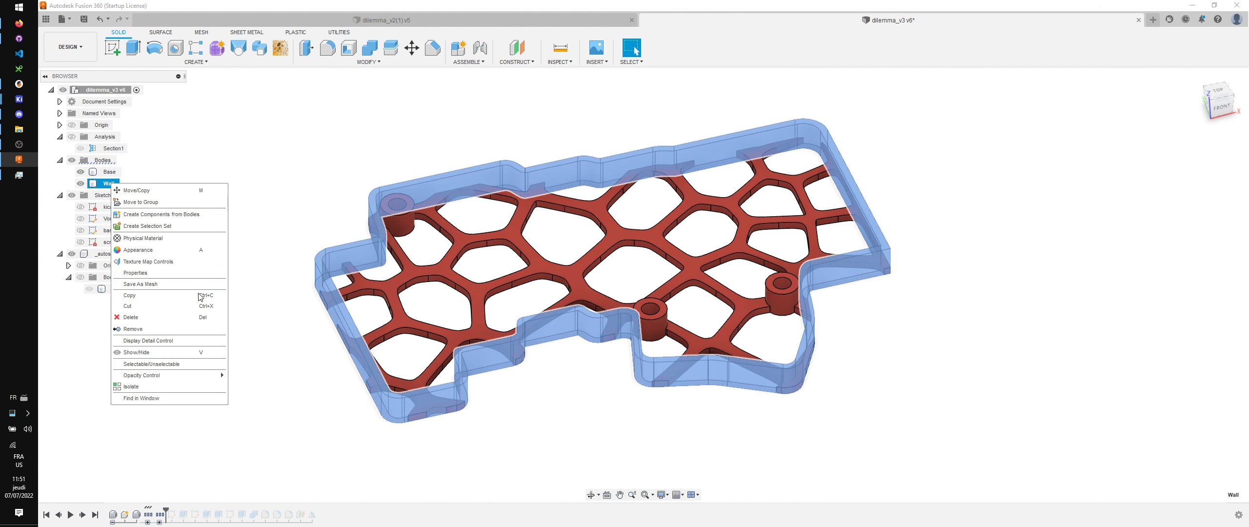
pyautogui.moveTo(223, 376)
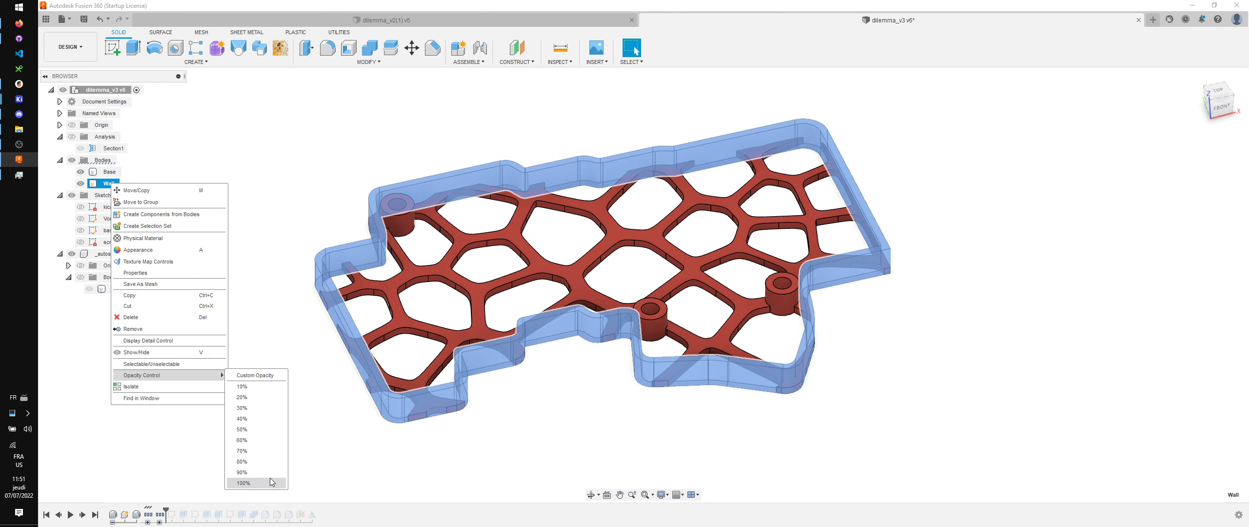
pyautogui.click(245, 483)
pyautogui.keyDown('shift'); pyautogui.moveTo(280, 413); pyautogui.dragTo(214, 451, button='middle'); pyautogui.keyUp('shift')
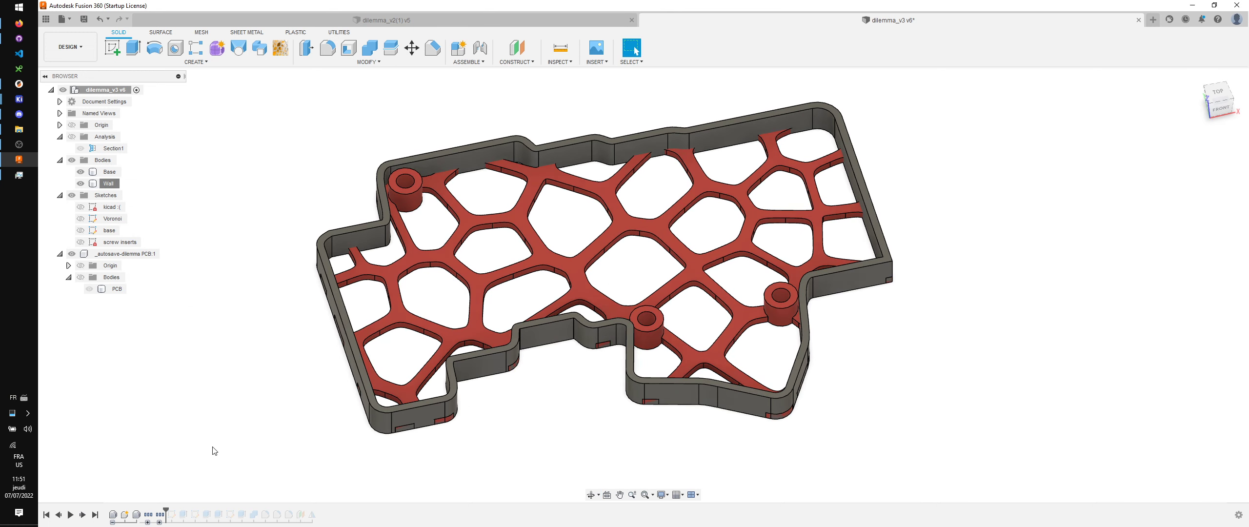
# Step: Advance the history marker past Sketch14 and its extrude, and group these two PCB support features in the timeline
pyautogui.moveTo(164, 511); pyautogui.dragTo(189, 510)
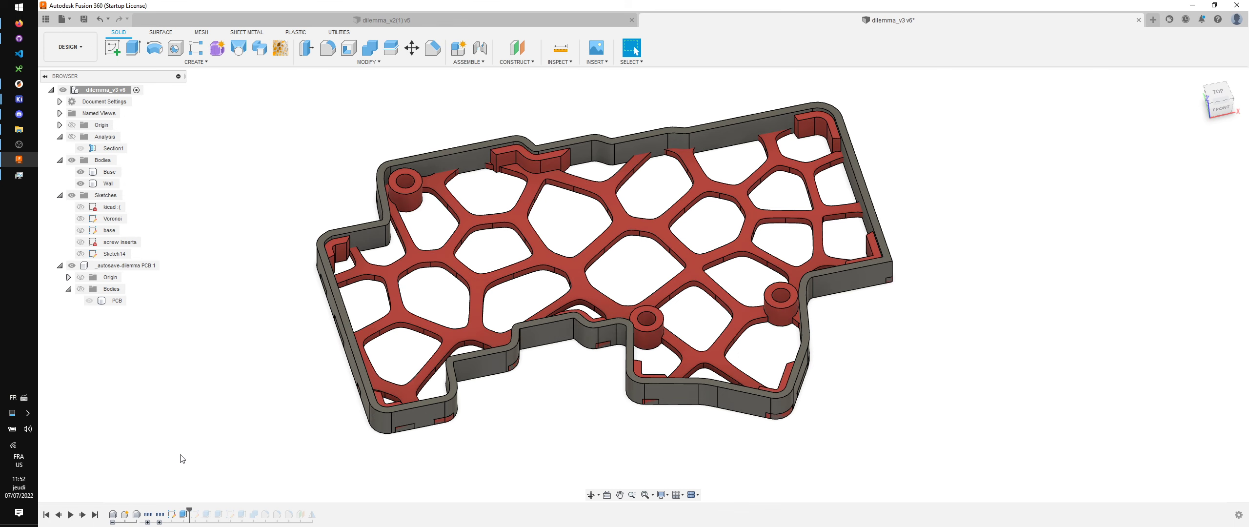
pyautogui.keyDown('shift'); pyautogui.moveTo(205, 418); pyautogui.dragTo(199, 442, button='middle'); pyautogui.keyUp('shift')
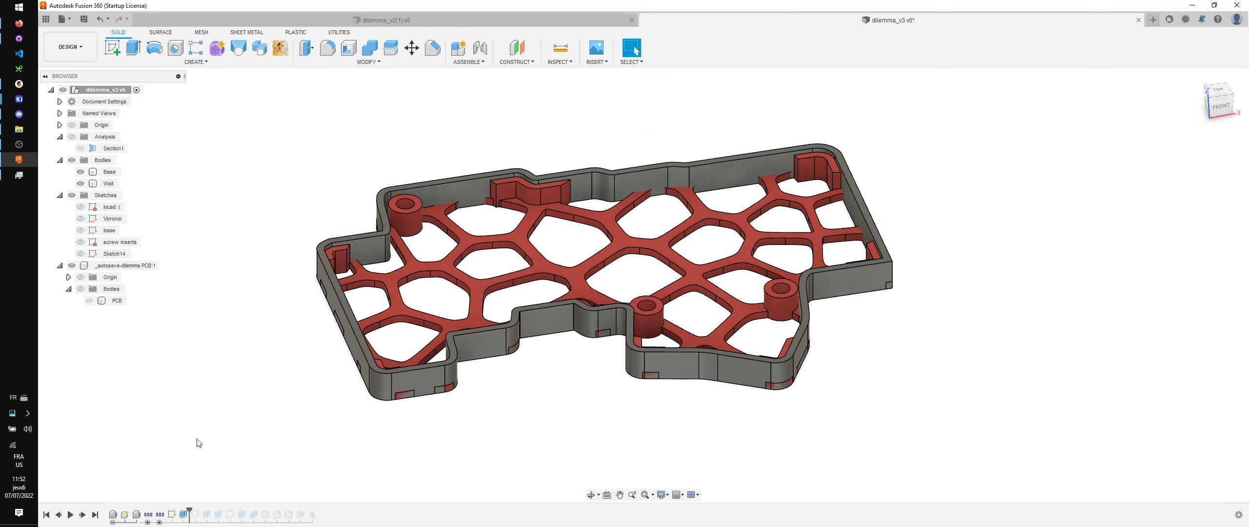
pyautogui.click(171, 514)
pyautogui.click(183, 514)
pyautogui.rightClick(183, 516)
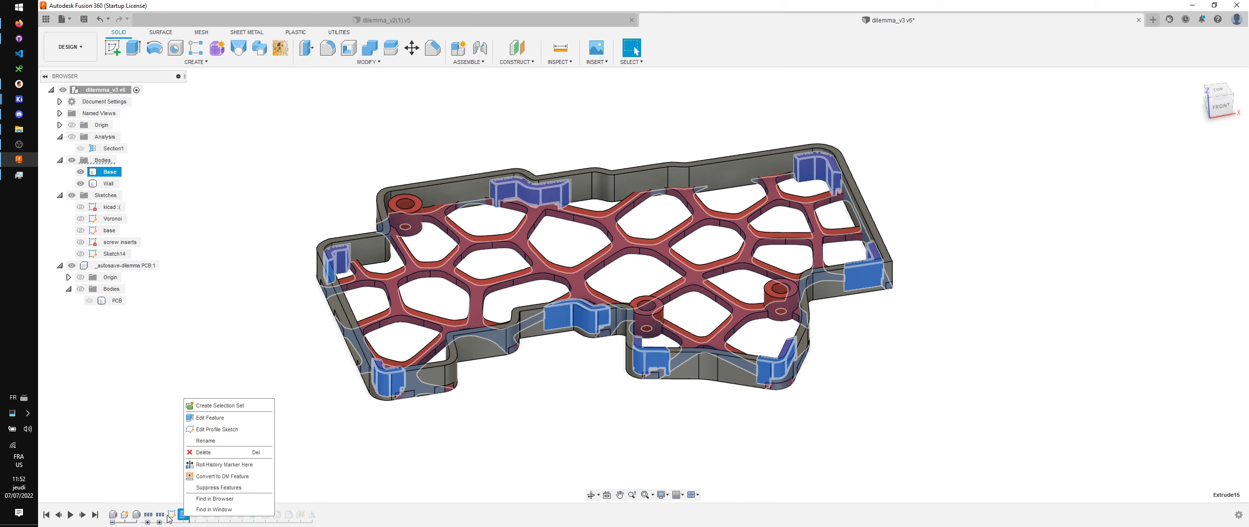
pyautogui.keyDown('ctrl'); pyautogui.click(172, 513); pyautogui.keyUp('ctrl')
pyautogui.rightClick(172, 512)
pyautogui.click(194, 461)
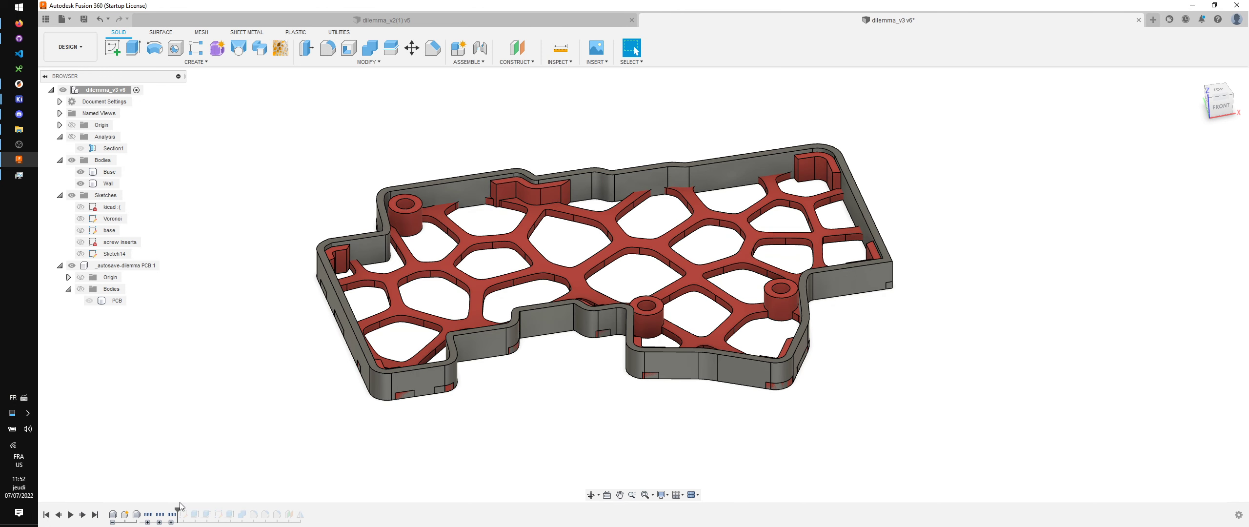
# Step: Advance the history marker past the tenting puck features and group the Puck sketch with its two following features
pyautogui.moveTo(178, 511); pyautogui.dragTo(213, 510)
pyautogui.click(206, 514)
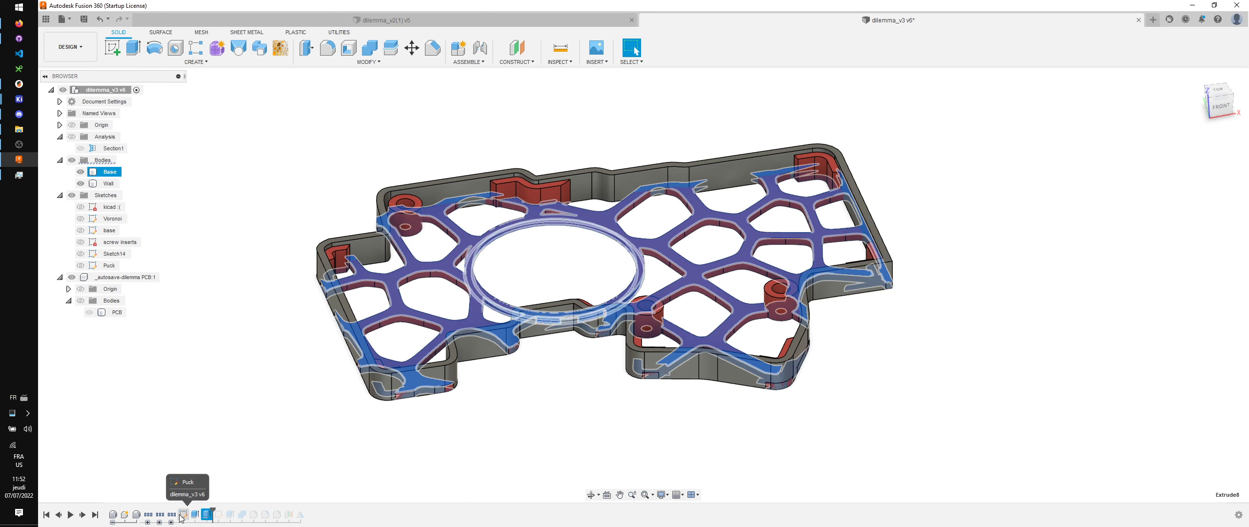
pyautogui.keyDown('shift'); pyautogui.click(181, 514); pyautogui.keyUp('shift')
pyautogui.rightClick(182, 516)
pyautogui.click(220, 459)
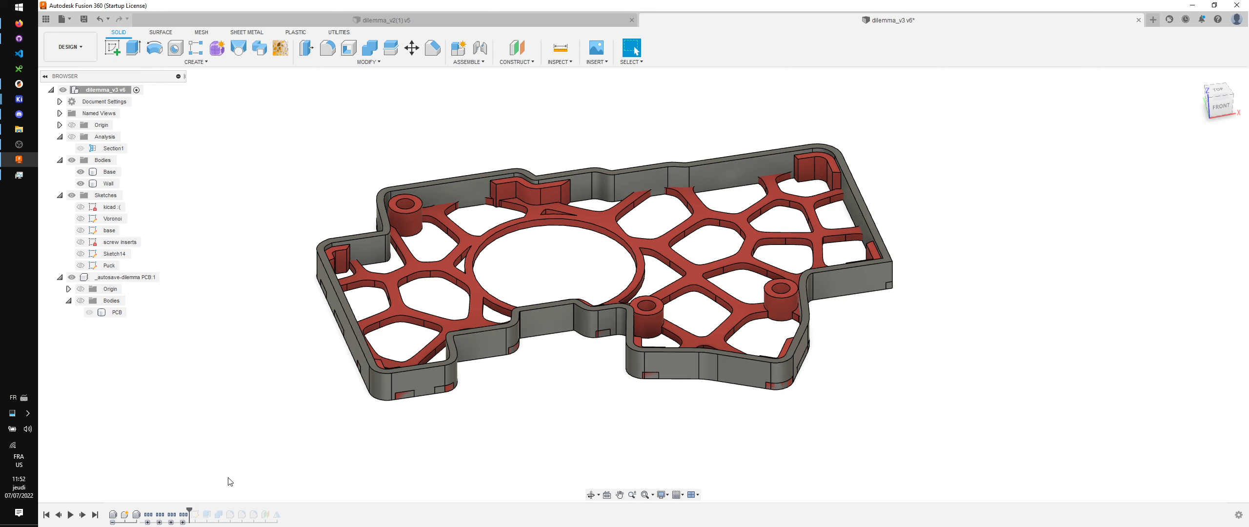
# Step: Advance the history marker past the Bumpons sketch and its extrude, and examine the circular bumpon bodies from the case's underside
pyautogui.moveTo(190, 510); pyautogui.dragTo(209, 513)
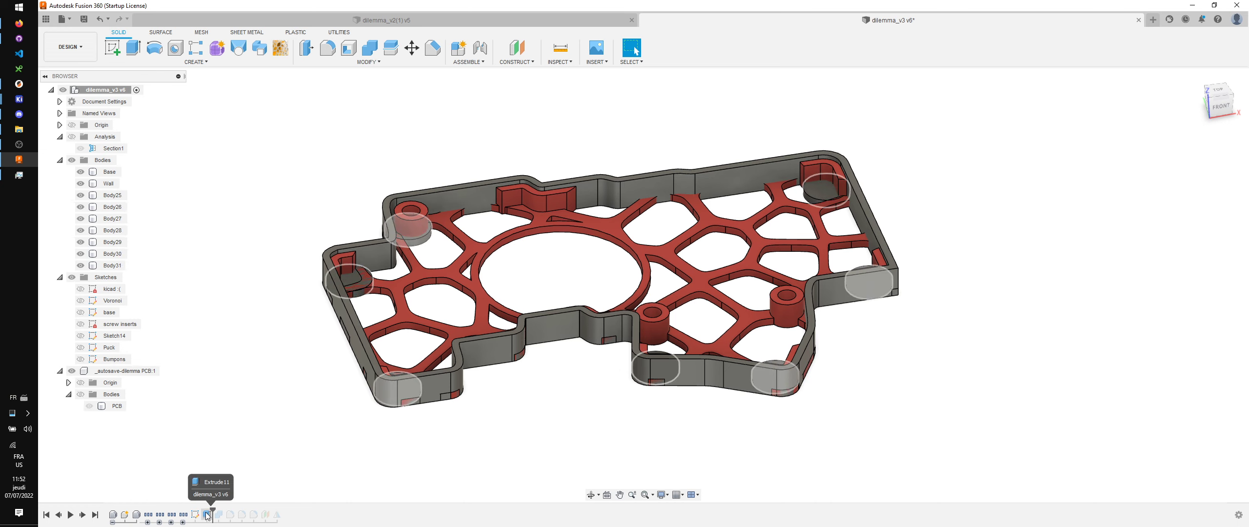
pyautogui.keyDown('shift'); pyautogui.moveTo(298, 434); pyautogui.dragTo(283, 288, button='middle'); pyautogui.keyUp('shift')
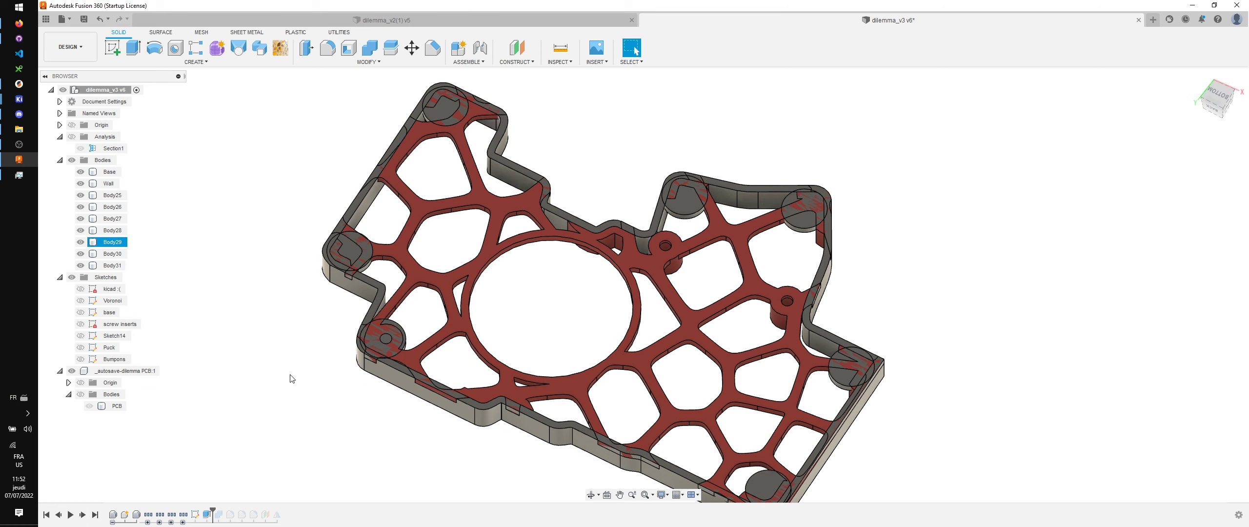
pyautogui.keyDown('shift'); pyautogui.moveTo(322, 411); pyautogui.dragTo(322, 380, button='middle'); pyautogui.keyUp('shift')
pyautogui.click(198, 244)
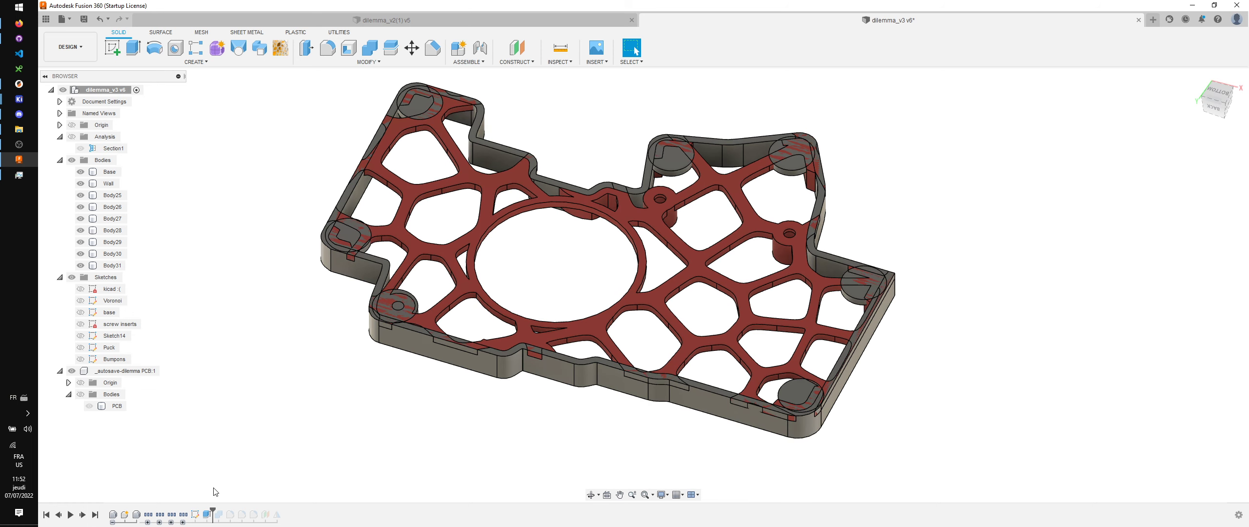
# Step: Roll the history back to just after the Bumpons sketch and open that sketch for editing with the bodies hidden
pyautogui.moveTo(212, 510); pyautogui.dragTo(201, 510)
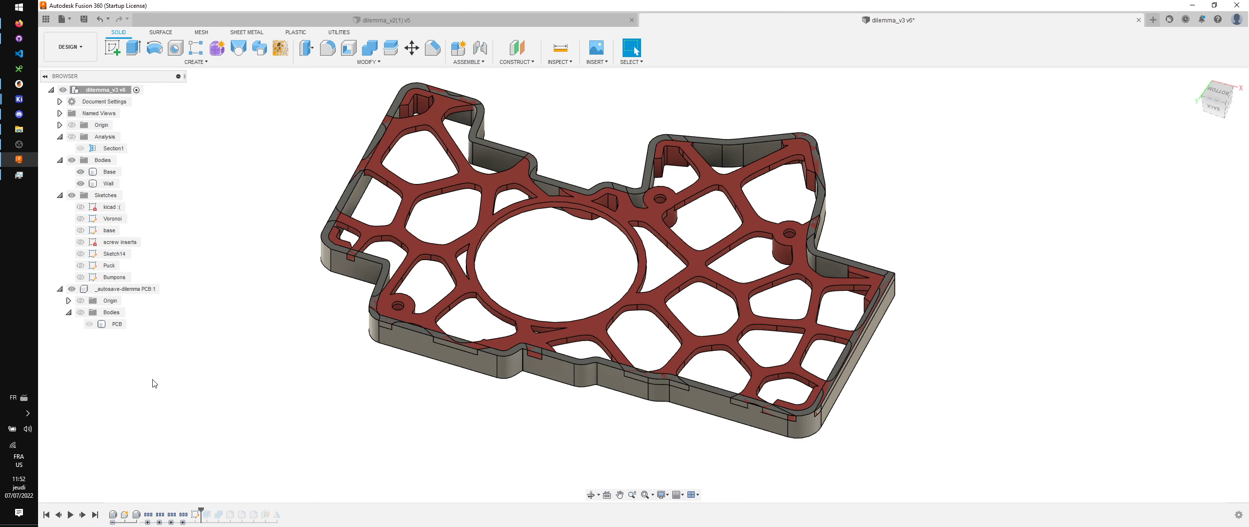
pyautogui.doubleClick(112, 277)
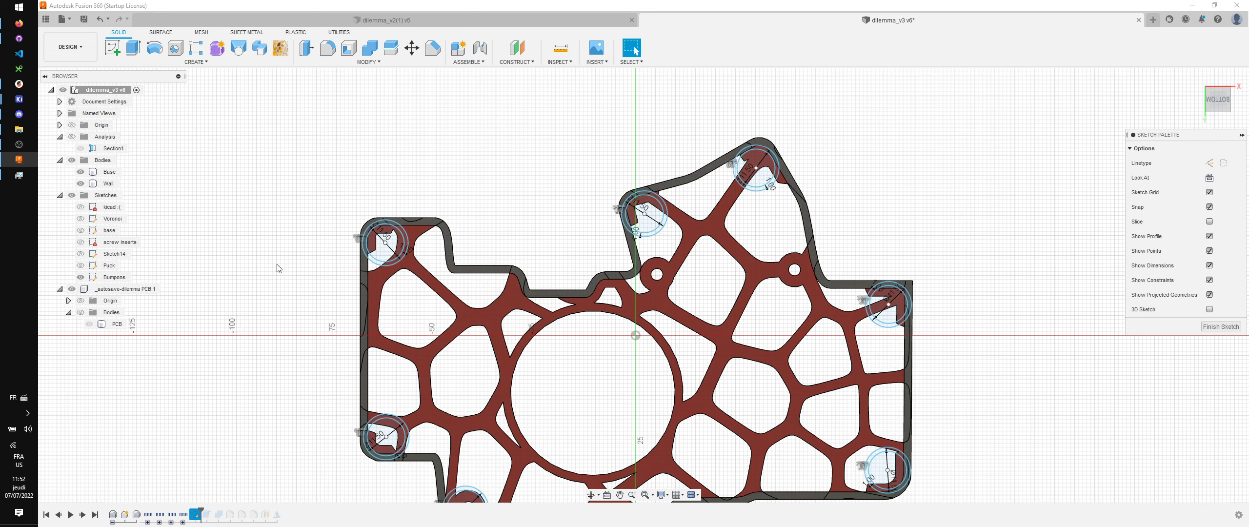
pyautogui.click(72, 160)
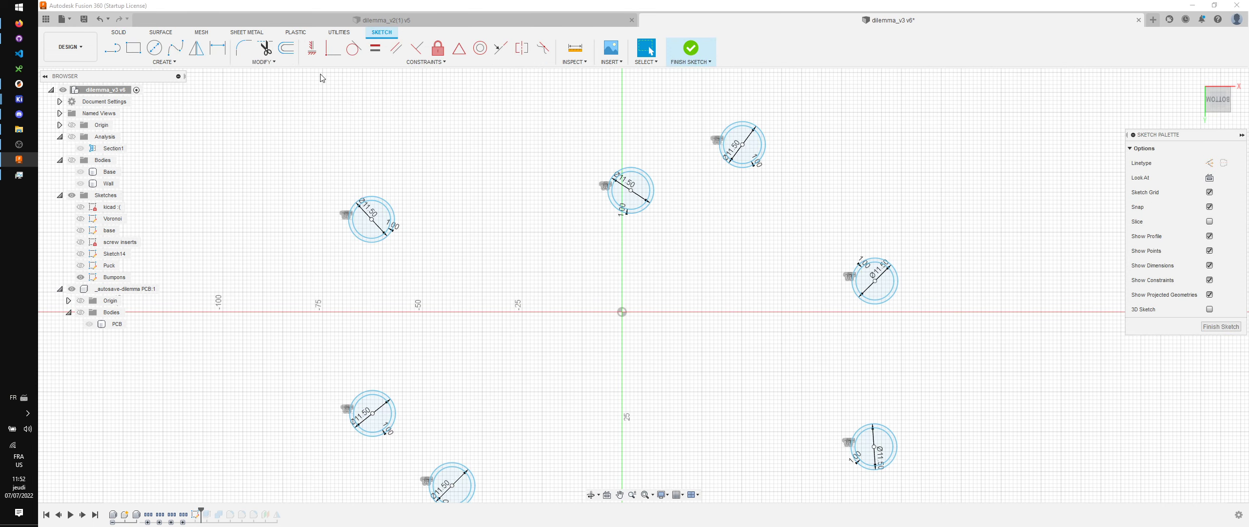
# Step: Add a user parameter named bumpon_diameter with the expression 10.5 mm
pyautogui.click(264, 62)
pyautogui.click(267, 159)
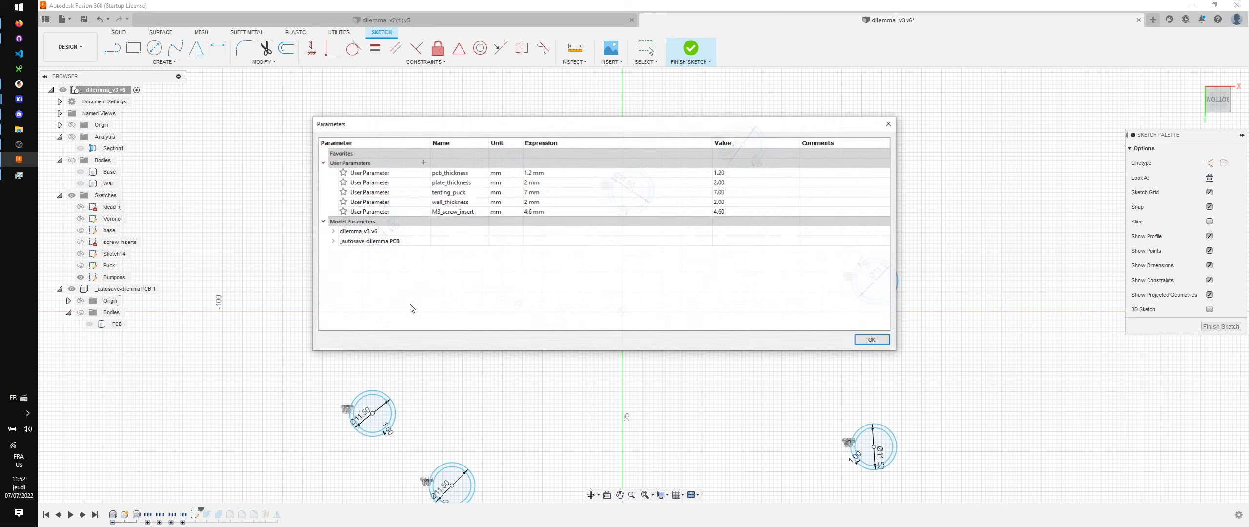
pyautogui.click(424, 163)
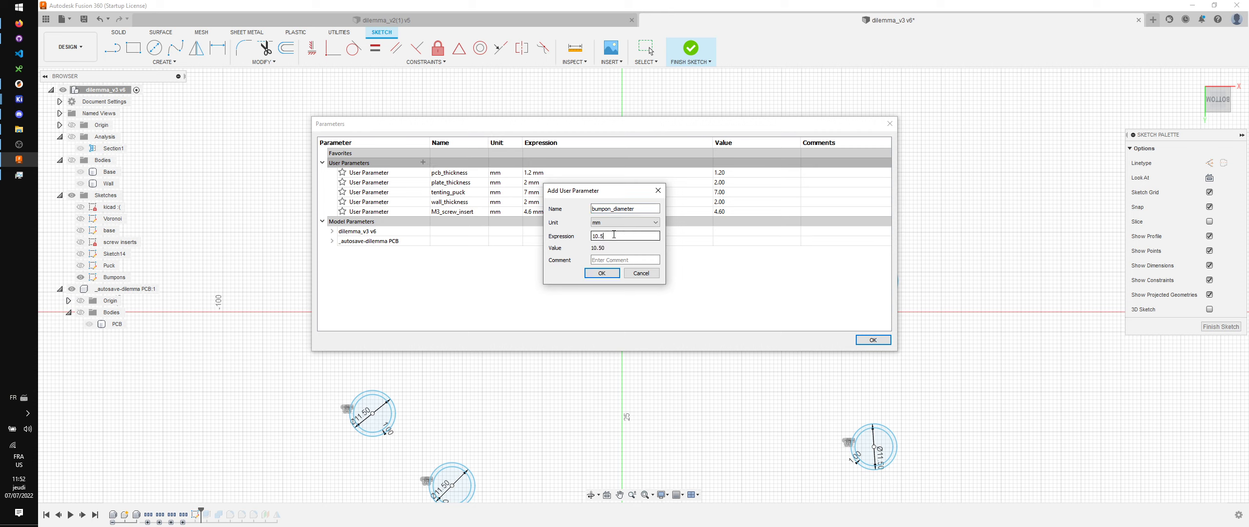
pyautogui.click(601, 274)
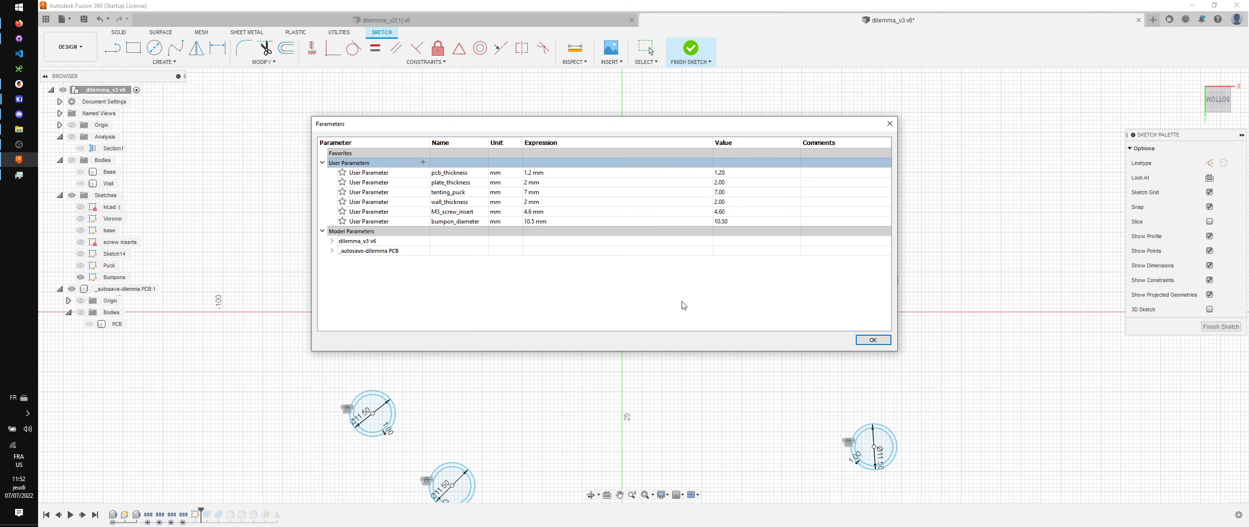
pyautogui.click(871, 339)
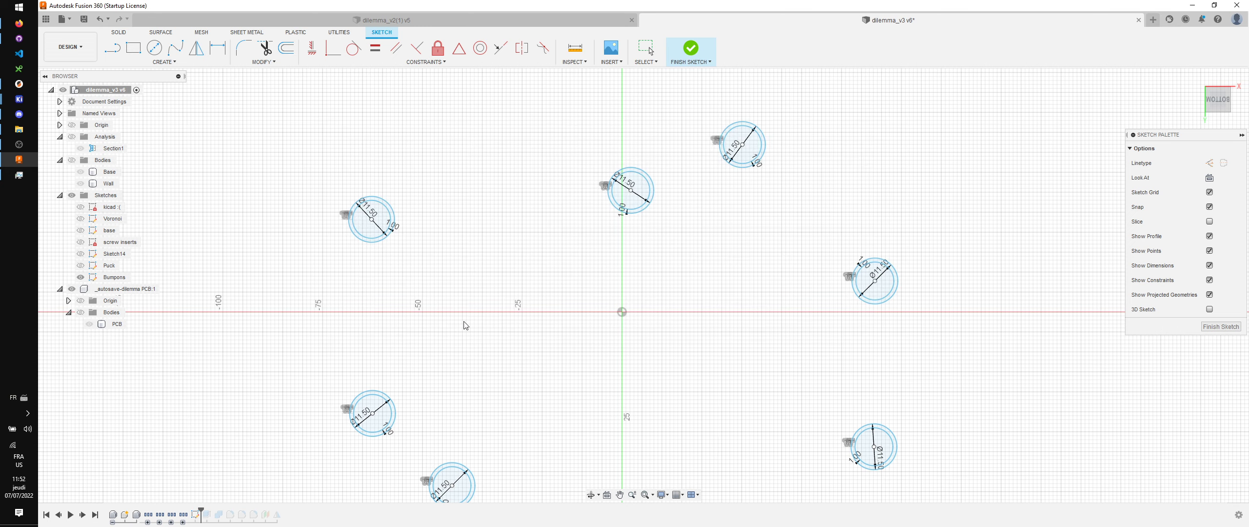
# Step: Delete all existing circles from the Bumpons sketch and show the bodies again
pyautogui.scroll(-4, 370, 237)
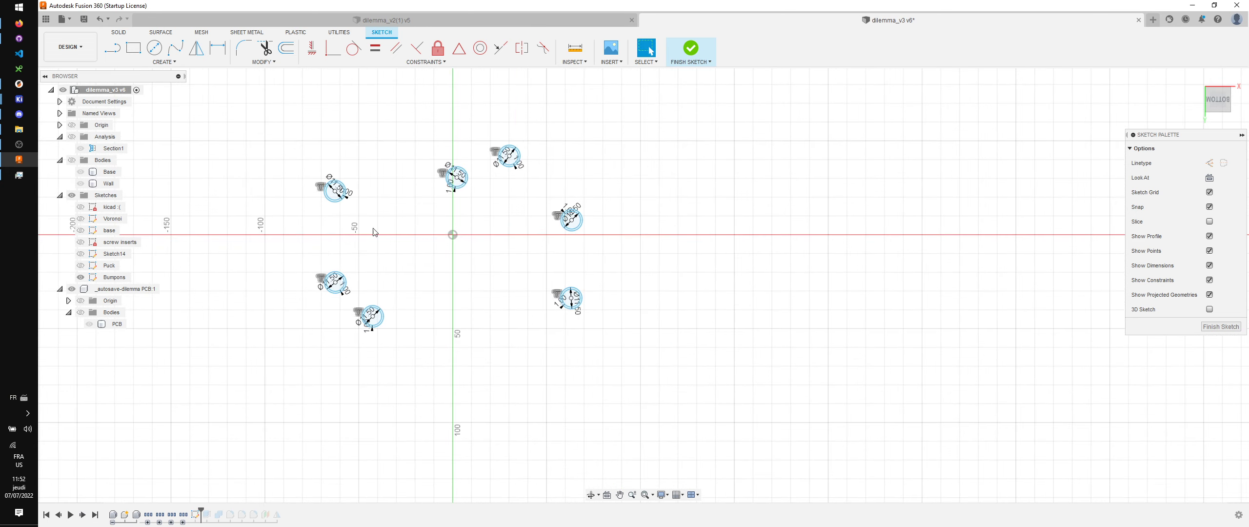
pyautogui.hotkey('ctrl', 'a')
pyautogui.press('Delete')
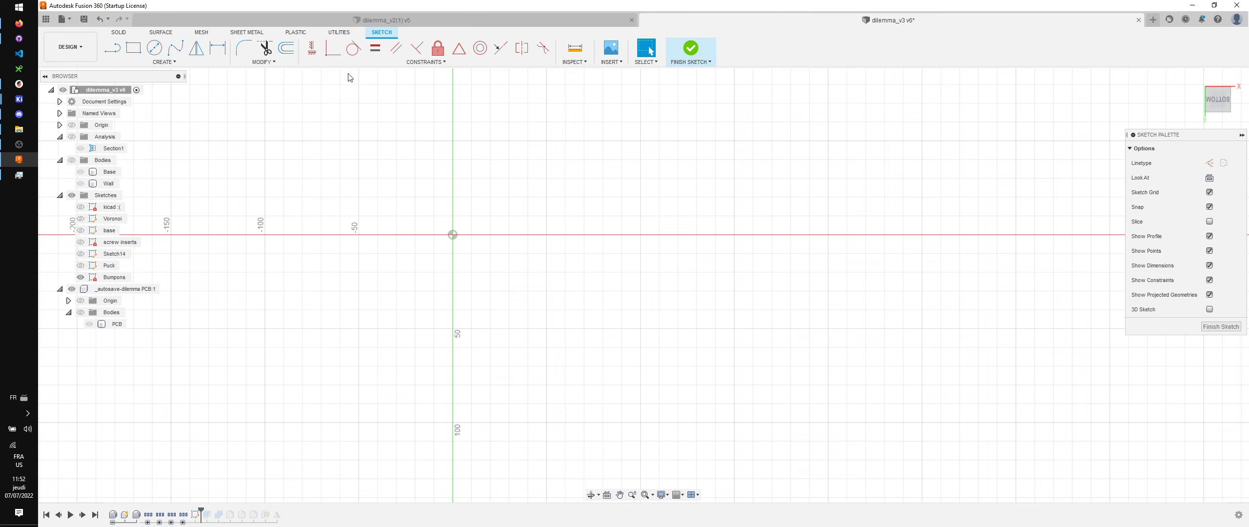
pyautogui.click(71, 160)
pyautogui.scroll(5, 312, 185)
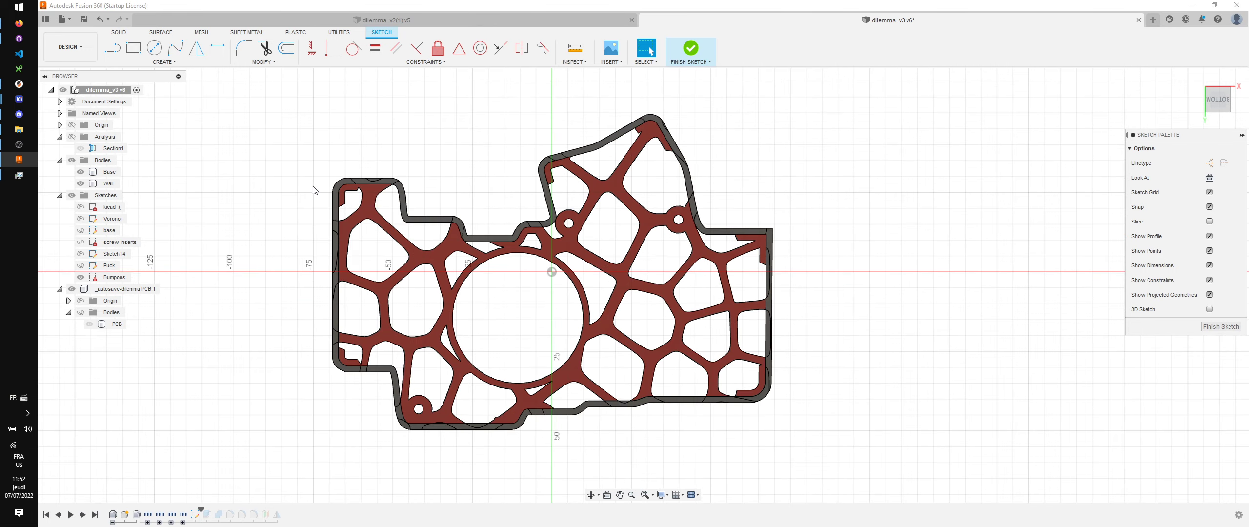
pyautogui.scroll(-2, 244, 238)
# Step: Draw a circle outside the case's upper-left corner with its diameter set to the bumpon_diameter parameter
pyautogui.press('c')
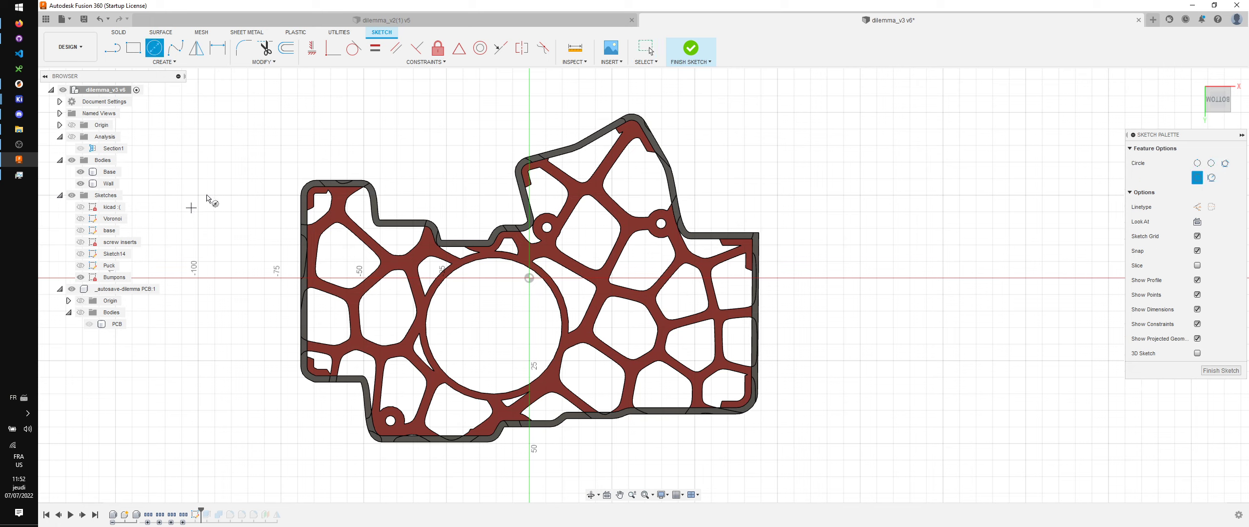
pyautogui.click(222, 161)
pyautogui.write('bum')
pyautogui.press('Return')
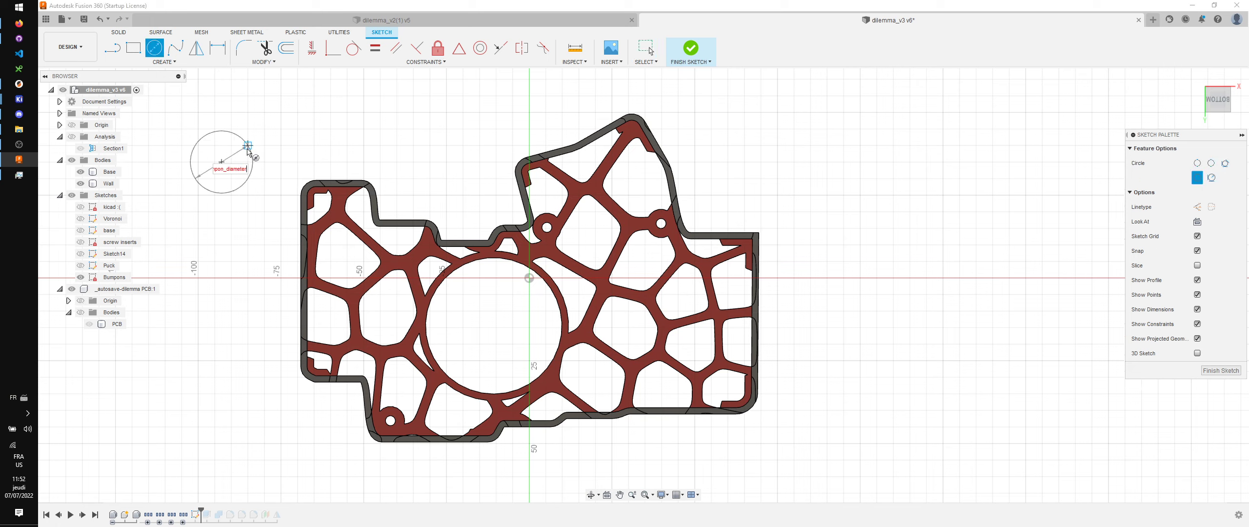
pyautogui.press('Return')
pyautogui.press('Escape')
# Step: Offset the bumpon circle outward by 2 mm
pyautogui.press('o')
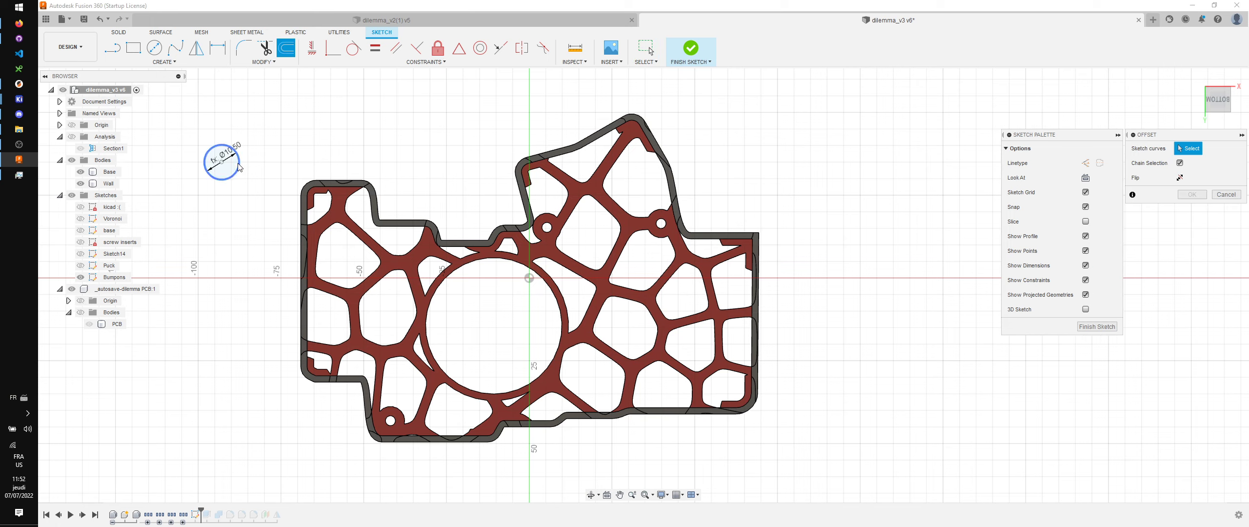
pyautogui.click(238, 164)
pyautogui.press('Return')
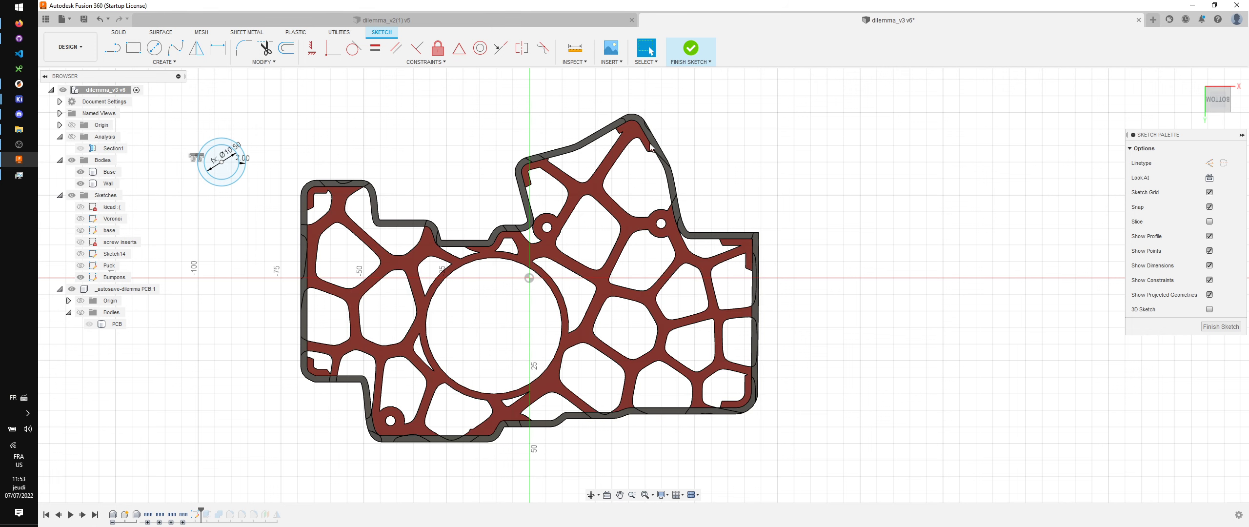
# Step: Draw two freehand concentric circles beside the case outline, below the dimensioned bumpon circles
pyautogui.scroll(-2, 644, 151)
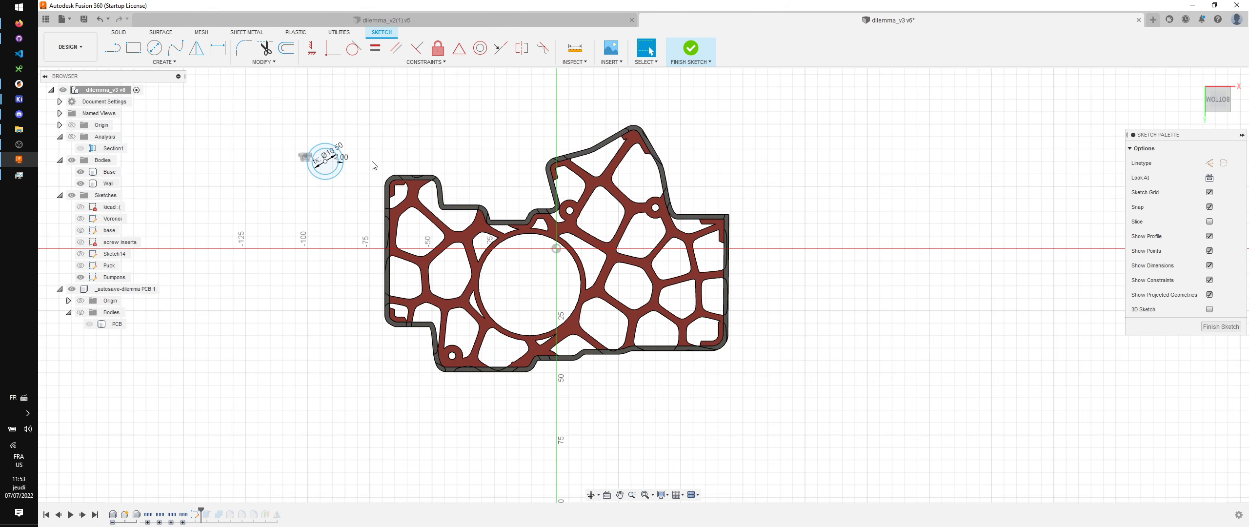
pyautogui.press('c')
pyautogui.click(295, 249)
pyautogui.click(308, 229)
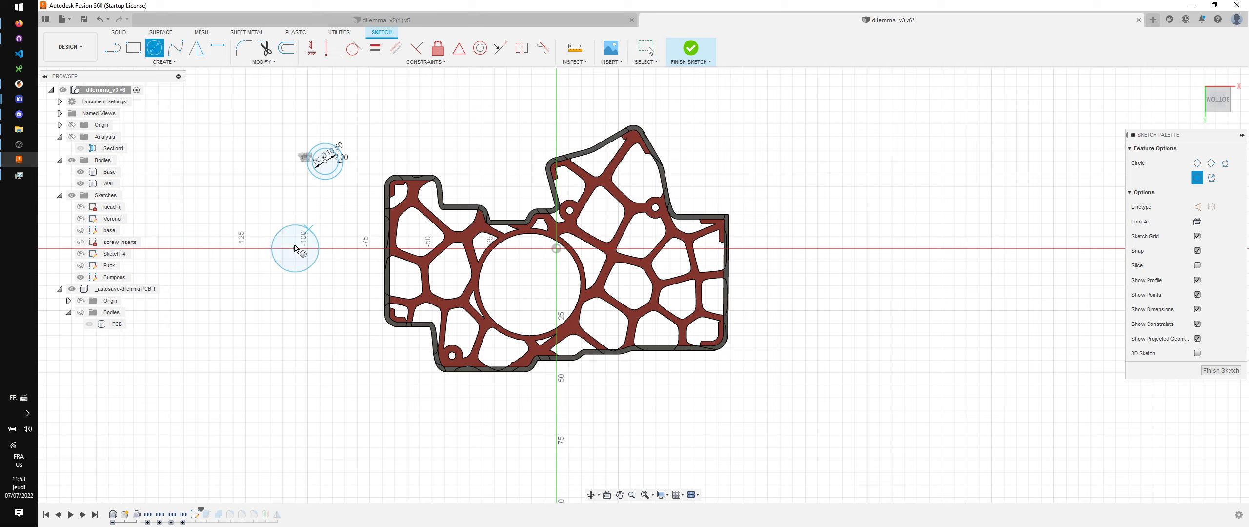
pyautogui.click(296, 248)
pyautogui.click(328, 290)
pyautogui.press('Escape')
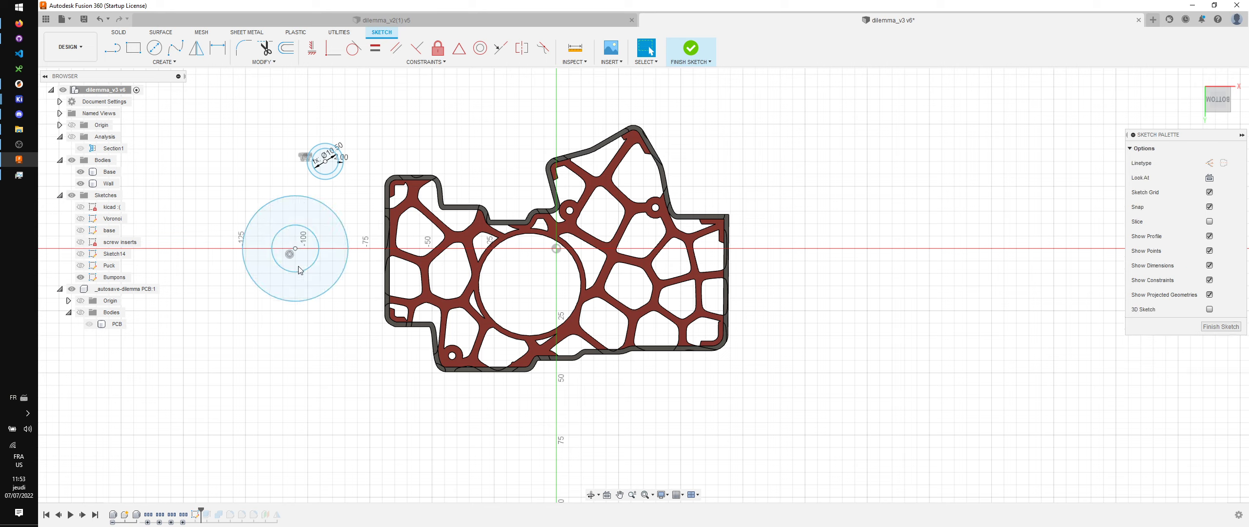
# Step: Copy the freehand concentric circle pair and place two copies below it, outside the case's lower-left corner
pyautogui.moveTo(345, 315)
pyautogui.mouseDown()
pyautogui.moveTo(289, 253)
pyautogui.moveTo(305, 266)
pyautogui.moveTo(271, 401)
pyautogui.mouseUp()
pyautogui.press('m')
pyautogui.press('Return')
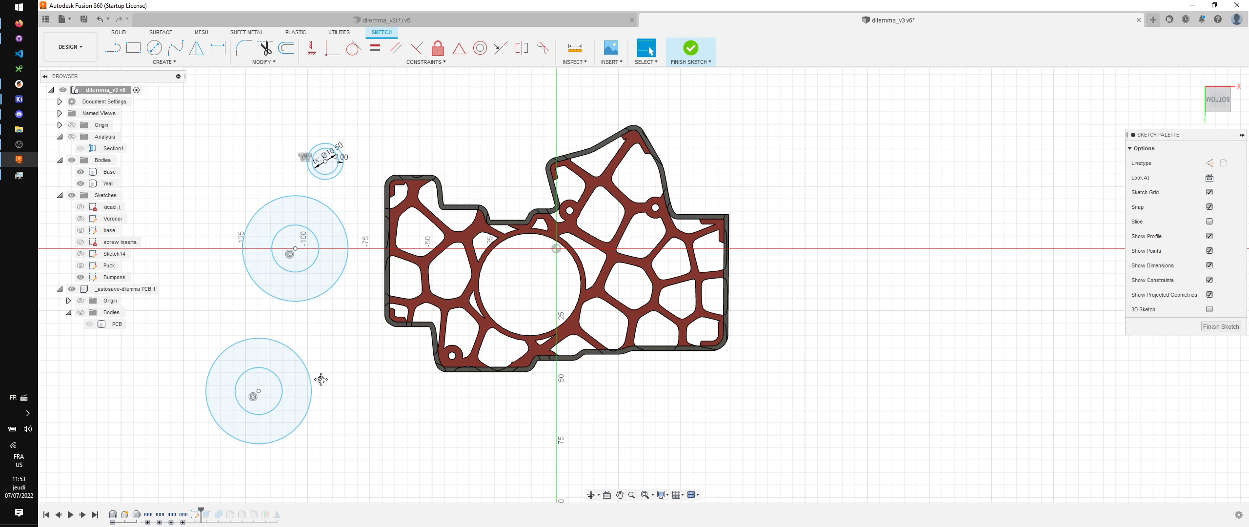
pyautogui.moveTo(321, 379); pyautogui.dragTo(307, 363, button='middle')
pyautogui.press('m')
pyautogui.moveTo(303, 279); pyautogui.dragTo(342, 444)
pyautogui.press('Return')
# Step: Paste two more copies of the concentric circle pair side by side below the case outline
pyautogui.hotkey('ctrl', 'v')
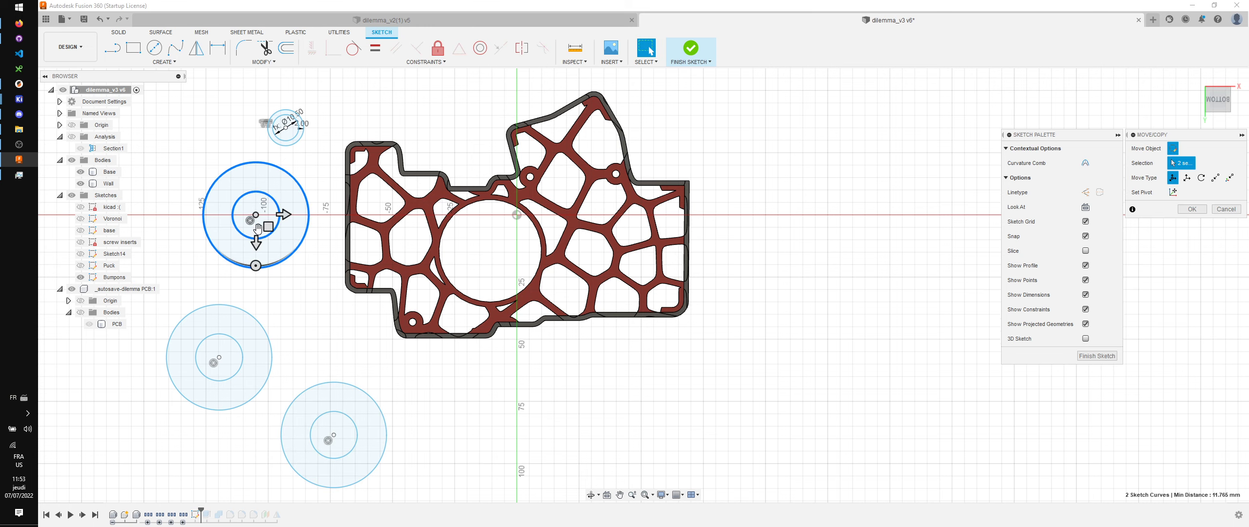
pyautogui.moveTo(265, 226); pyautogui.dragTo(481, 403)
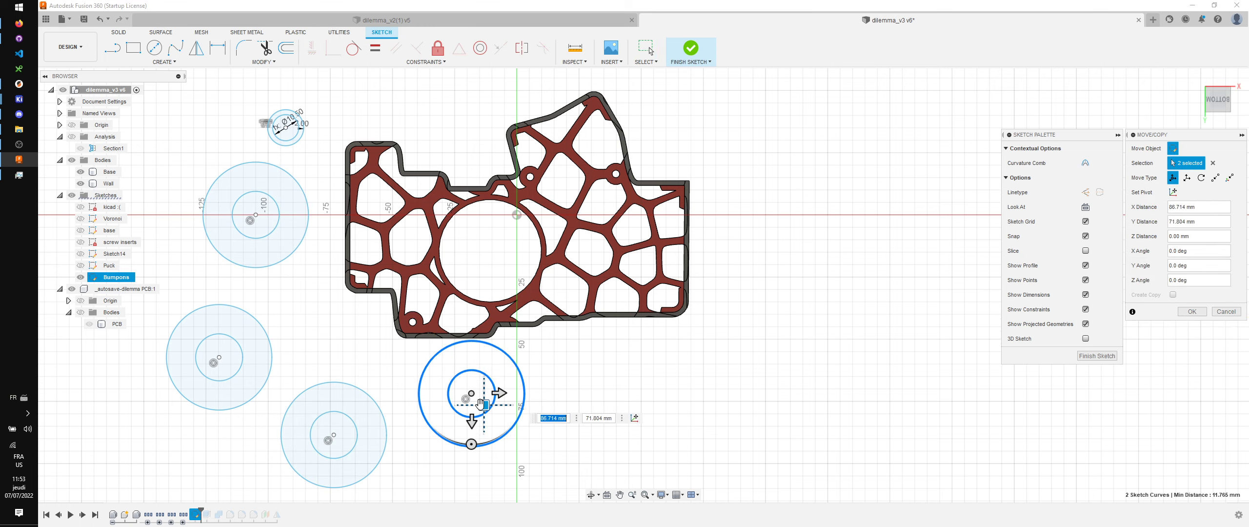
pyautogui.press('Return')
pyautogui.hotkey('ctrl', 'v')
pyautogui.moveTo(268, 225); pyautogui.dragTo(618, 411)
pyautogui.press('Return')
# Step: Constrain the inner circles of all the bumpon pairs to be equal to the dimensioned inner circle
pyautogui.write('s')
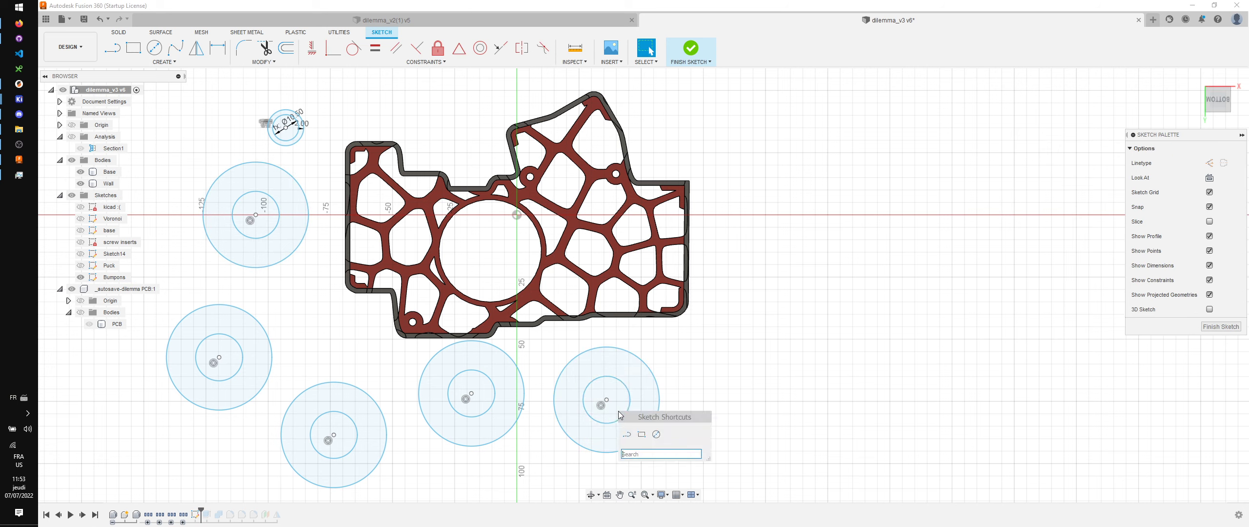
pyautogui.write('equal')
pyautogui.press('Return')
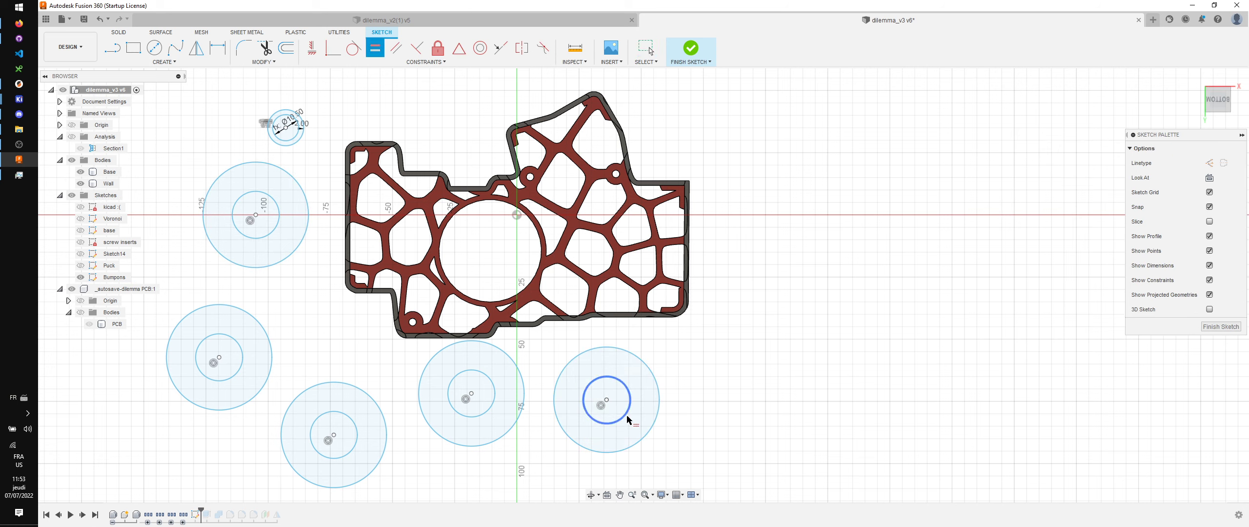
pyautogui.click(628, 418)
pyautogui.click(492, 408)
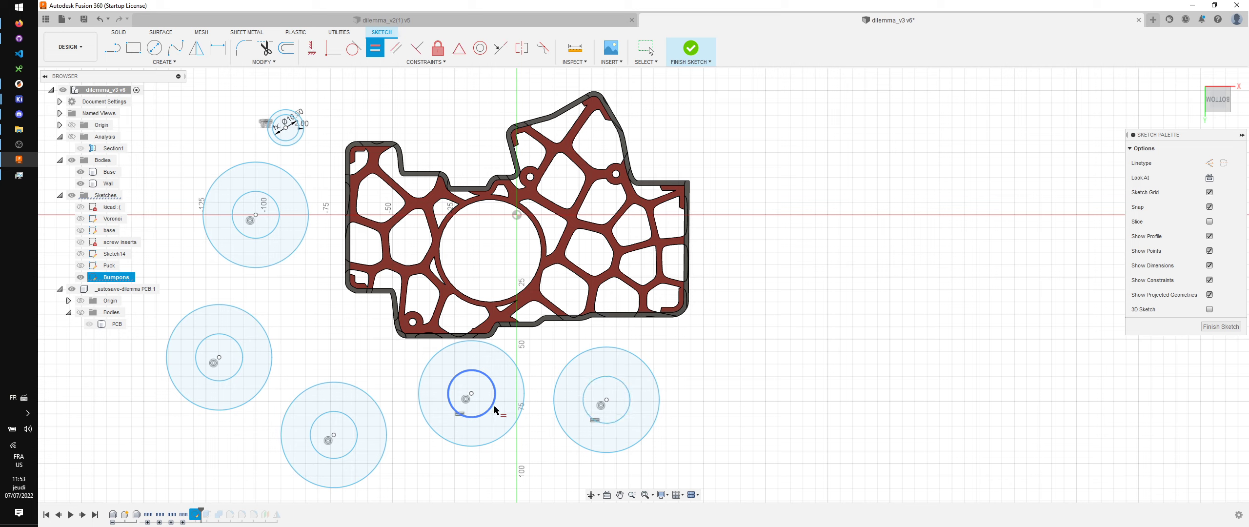
pyautogui.click(357, 439)
pyautogui.click(242, 369)
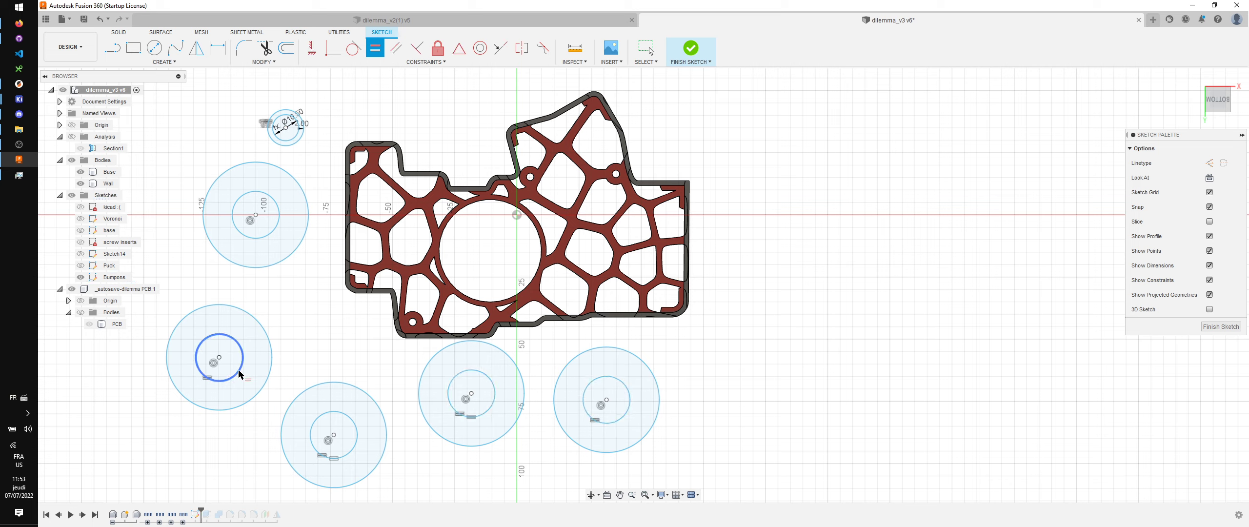
pyautogui.click(278, 218)
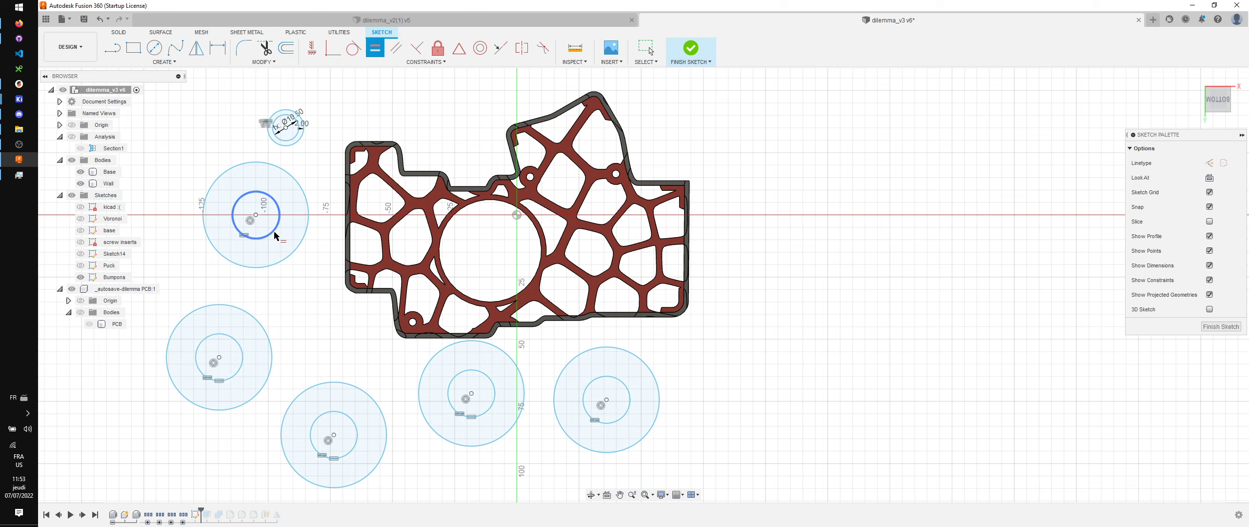
pyautogui.click(297, 135)
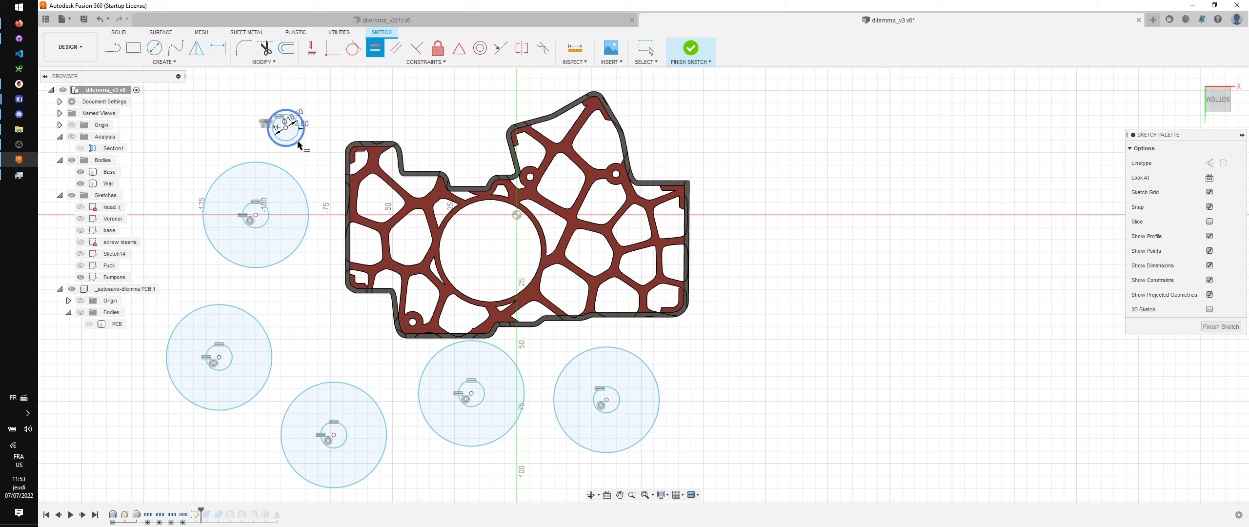
# Step: Constrain the outer circles of all the bumpon pairs to be equal to the dimensioned pair's outer circle
pyautogui.click(270, 230)
pyautogui.click(260, 331)
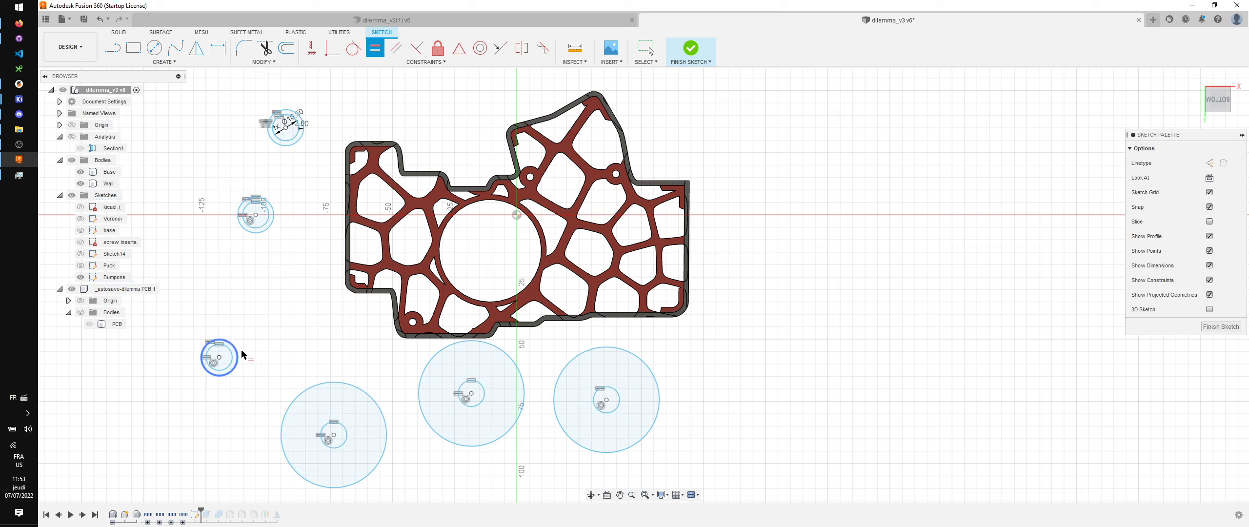
pyautogui.click(327, 382)
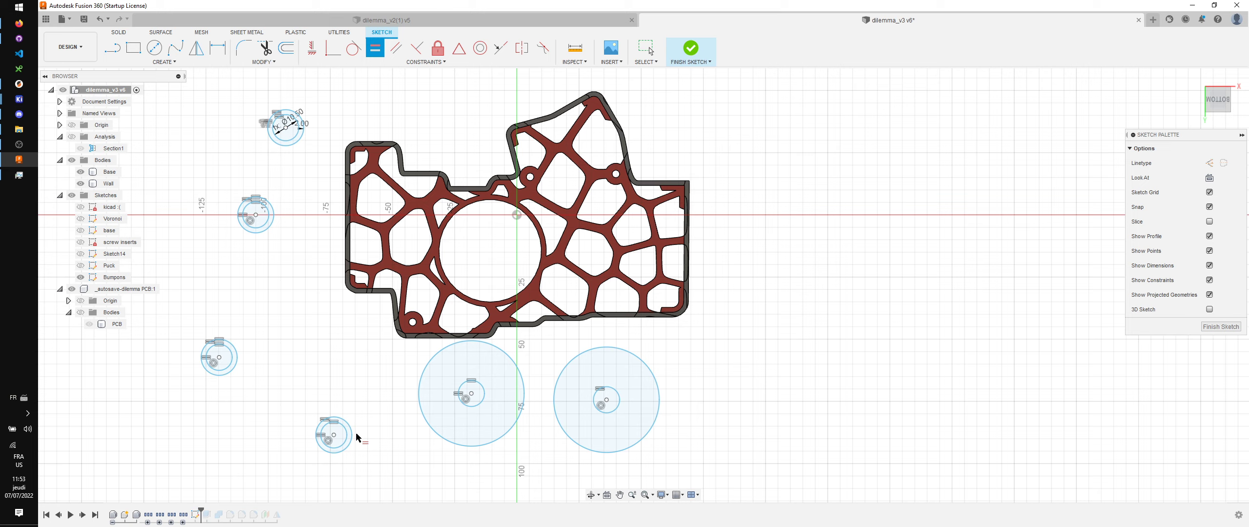
pyautogui.click(498, 439)
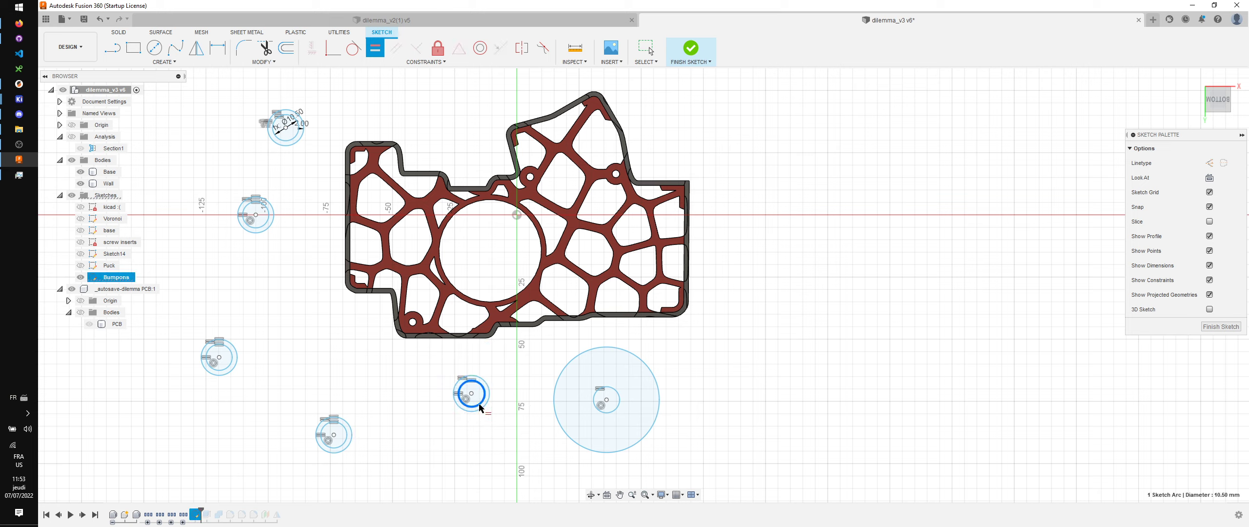
pyautogui.click(480, 408)
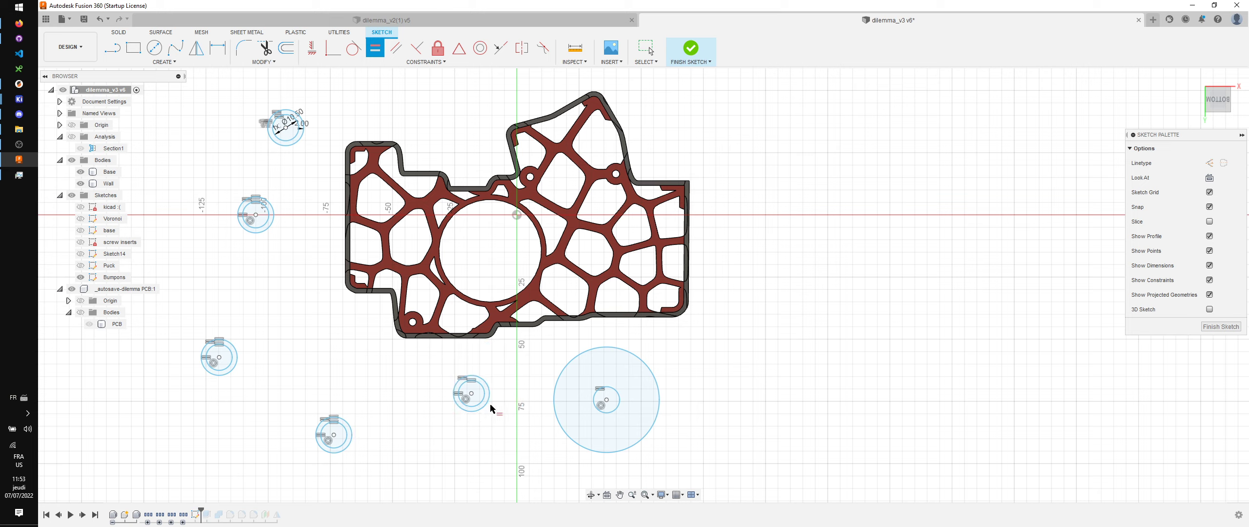
pyautogui.click(557, 418)
pyautogui.press('Escape')
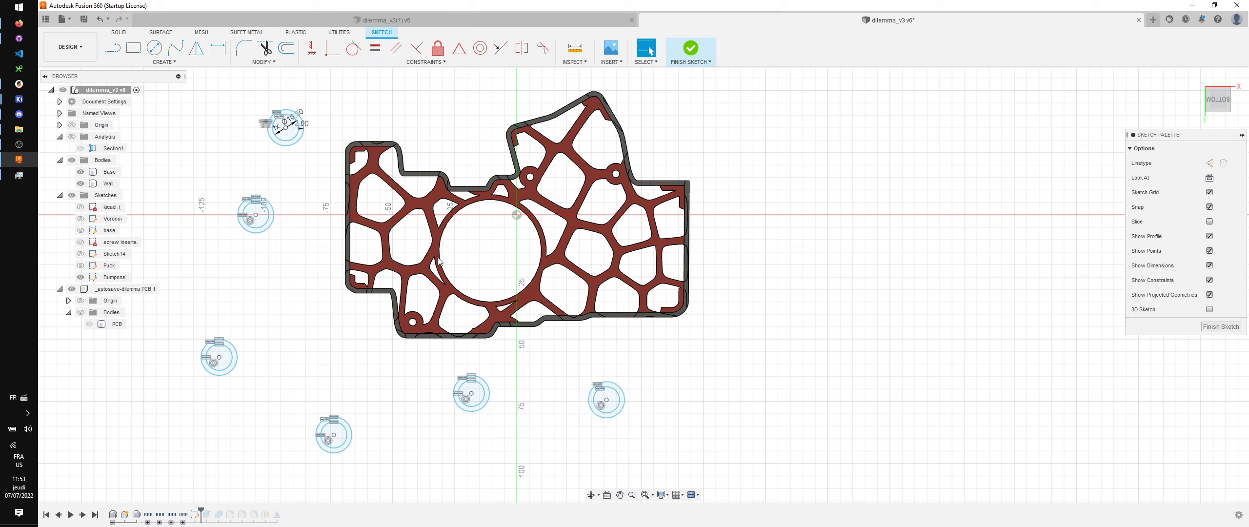
# Step: Move the six concentric bumpon circle pairs onto the outer corners of the case outline and finish the sketch
pyautogui.moveTo(285, 127); pyautogui.dragTo(368, 165)
pyautogui.moveTo(255, 214); pyautogui.dragTo(369, 269)
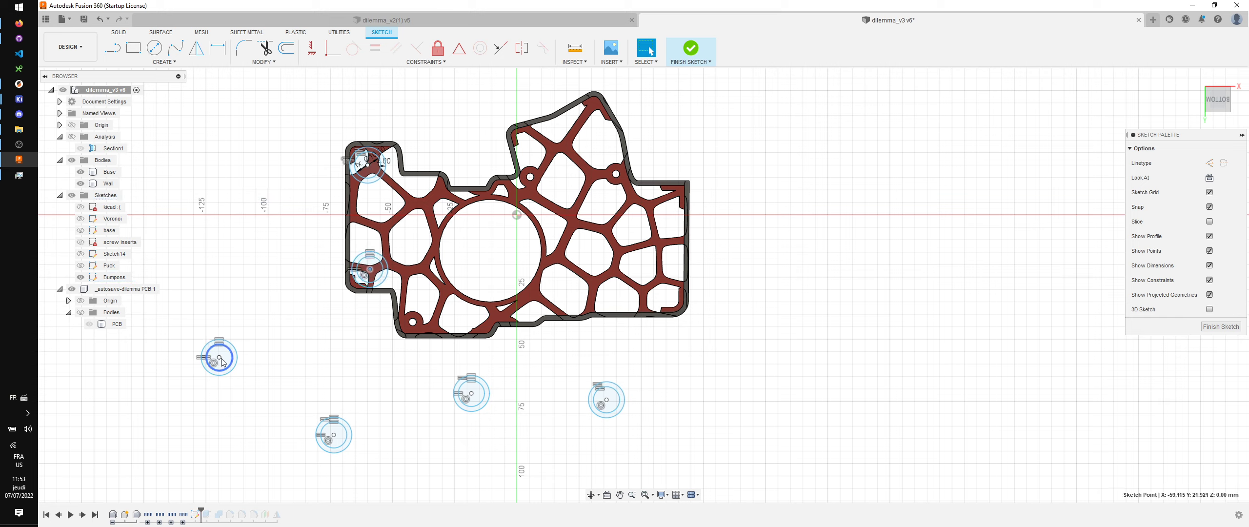
pyautogui.moveTo(222, 362); pyautogui.dragTo(668, 298)
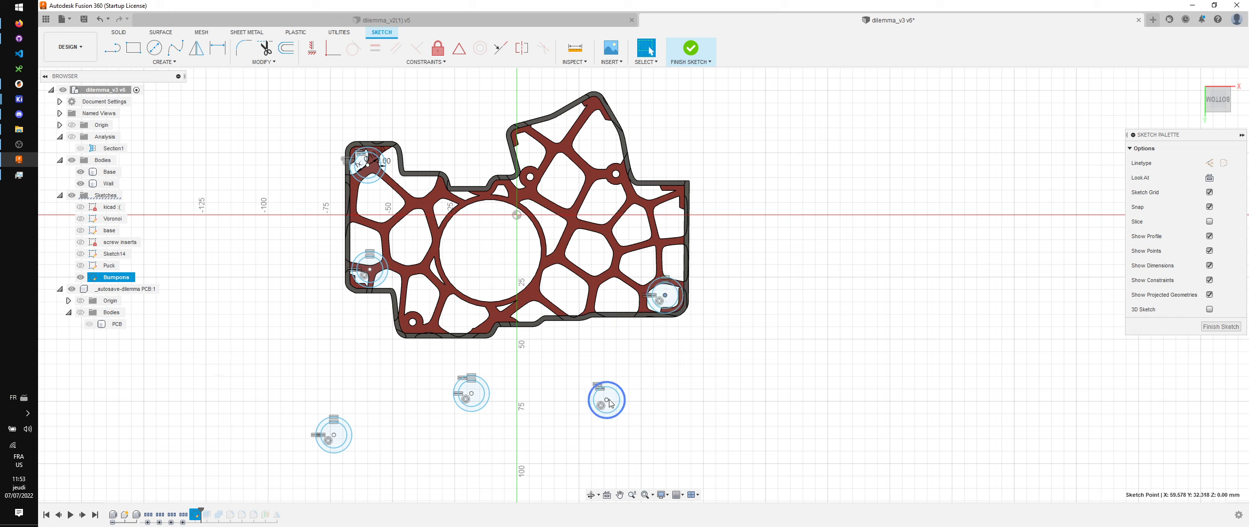
pyautogui.moveTo(610, 403); pyautogui.dragTo(670, 205)
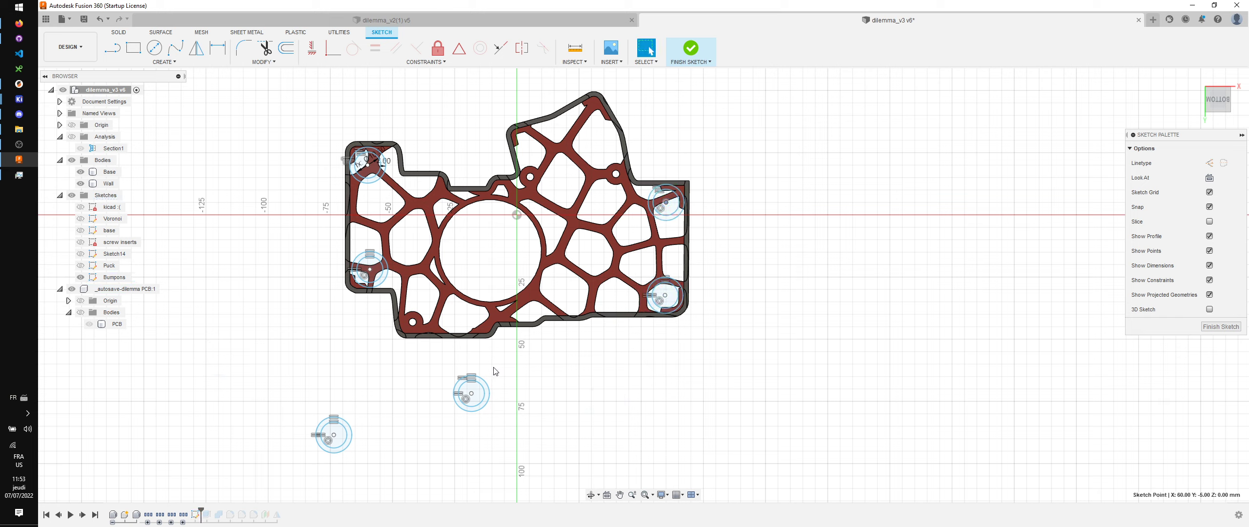
pyautogui.moveTo(473, 396); pyautogui.dragTo(592, 115)
pyautogui.moveTo(339, 435); pyautogui.dragTo(531, 147)
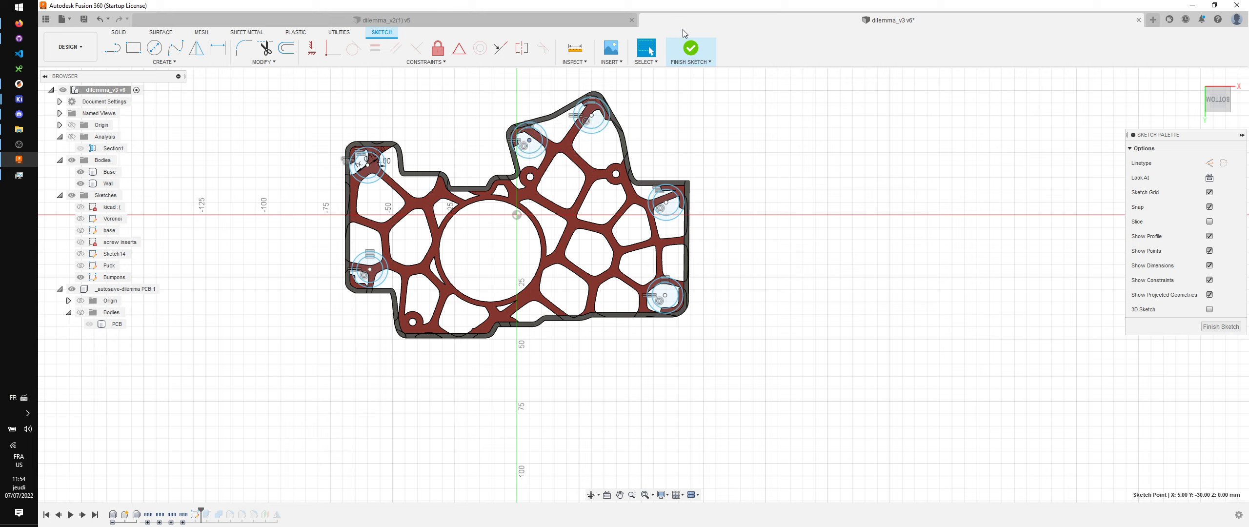
pyautogui.click(690, 48)
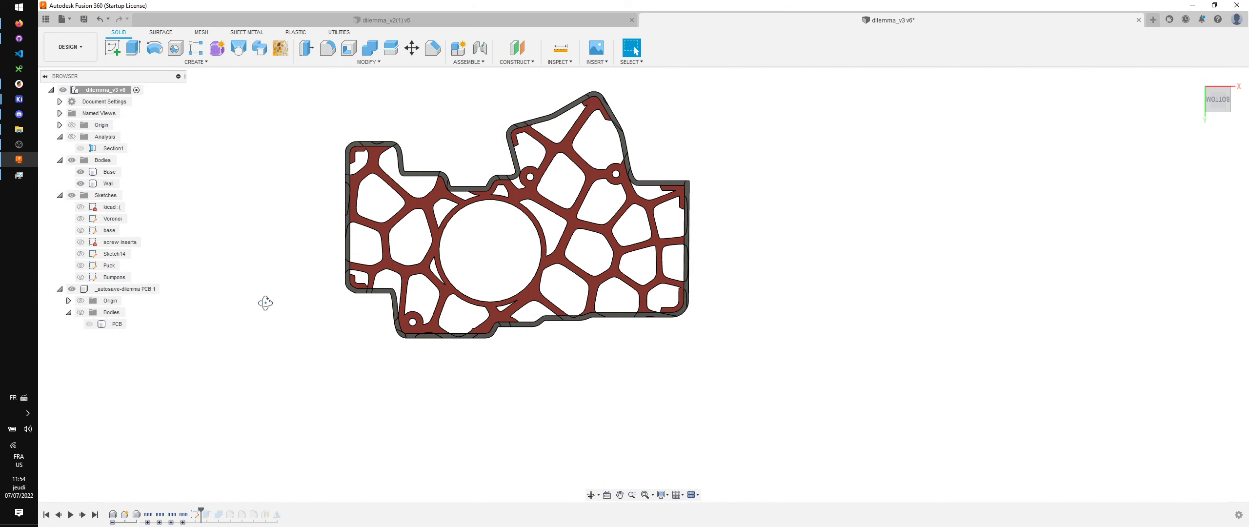
# Step: Show Sketch14 to identify it, rename it "pcb supports", and hide it again
pyautogui.click(76, 258)
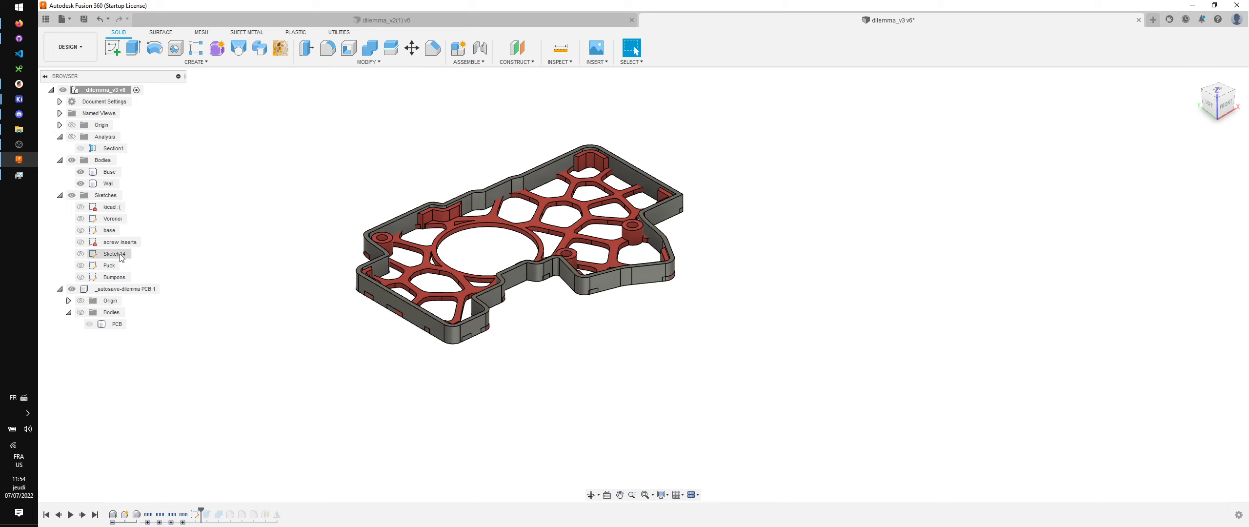
pyautogui.click(79, 254)
pyautogui.scroll(-1, 235, 266)
pyautogui.keyDown('shift'); pyautogui.moveTo(251, 312); pyautogui.dragTo(253, 334, button='middle'); pyautogui.keyUp('shift')
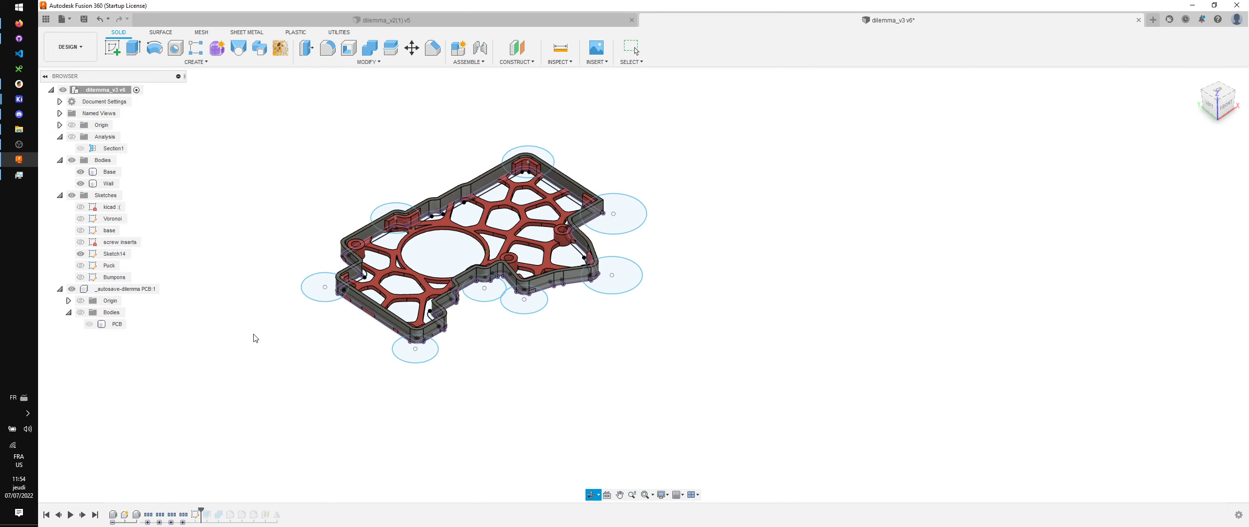
pyautogui.doubleClick(115, 253)
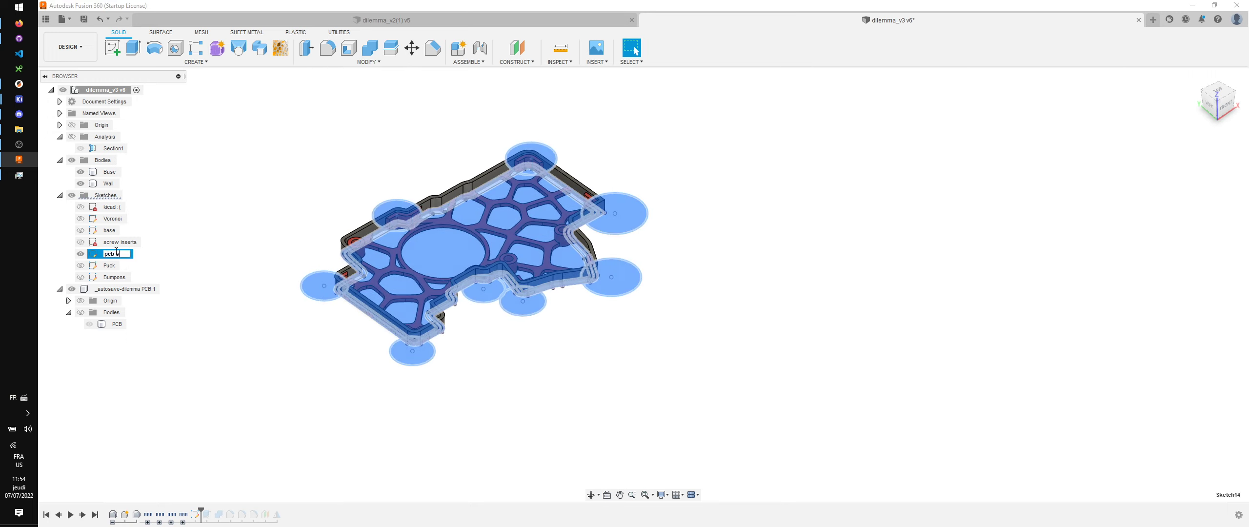
pyautogui.click(163, 267)
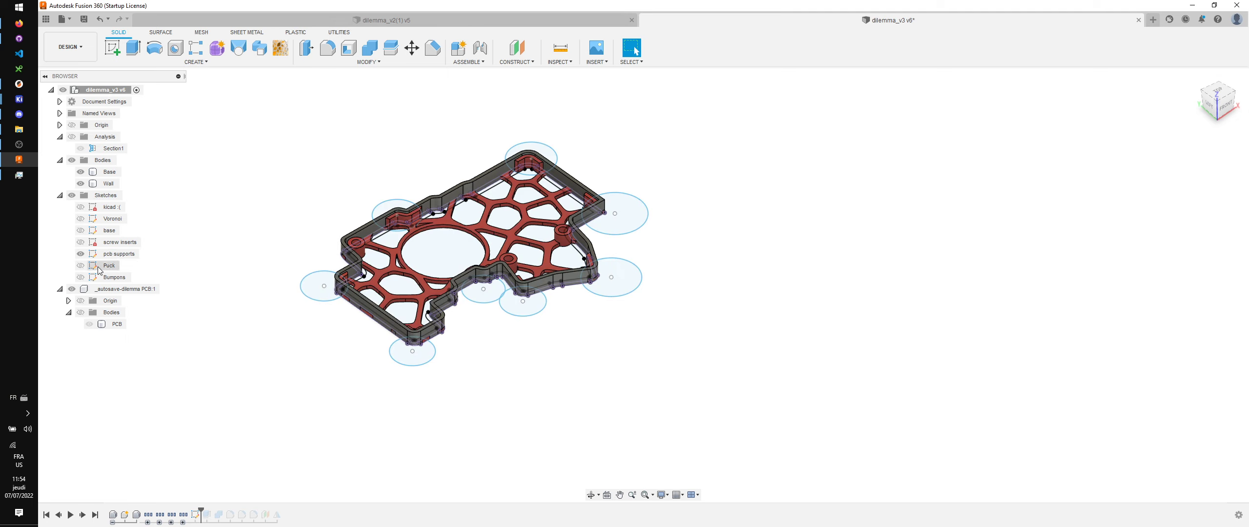
pyautogui.click(81, 254)
pyautogui.scroll(5, 361, 282)
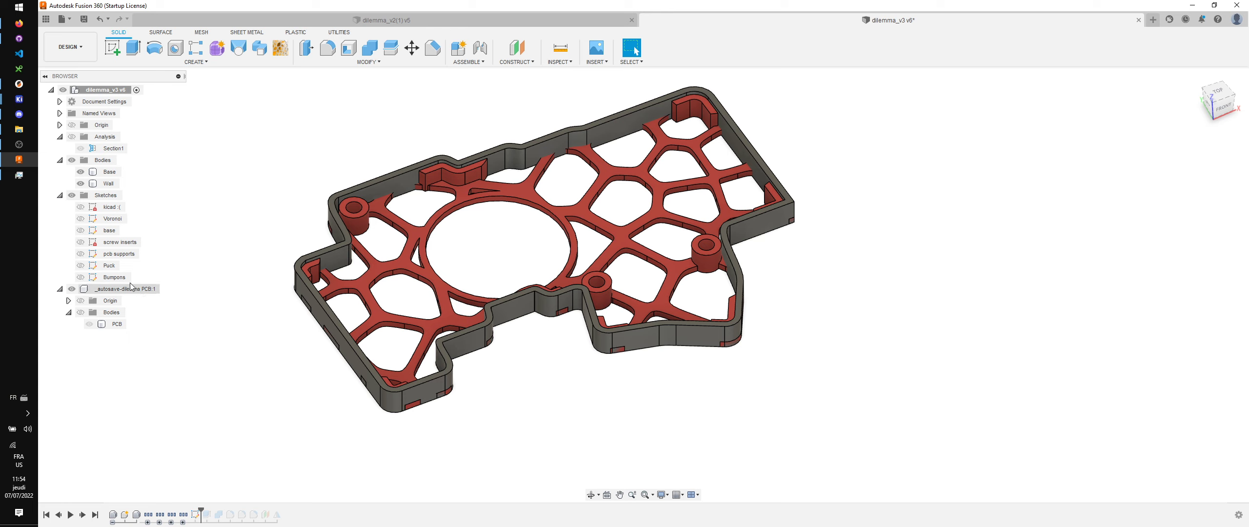
# Step: Show the Bumpons sketch and hide the Wall body, leaving the Base visible from its underside
pyautogui.click(81, 277)
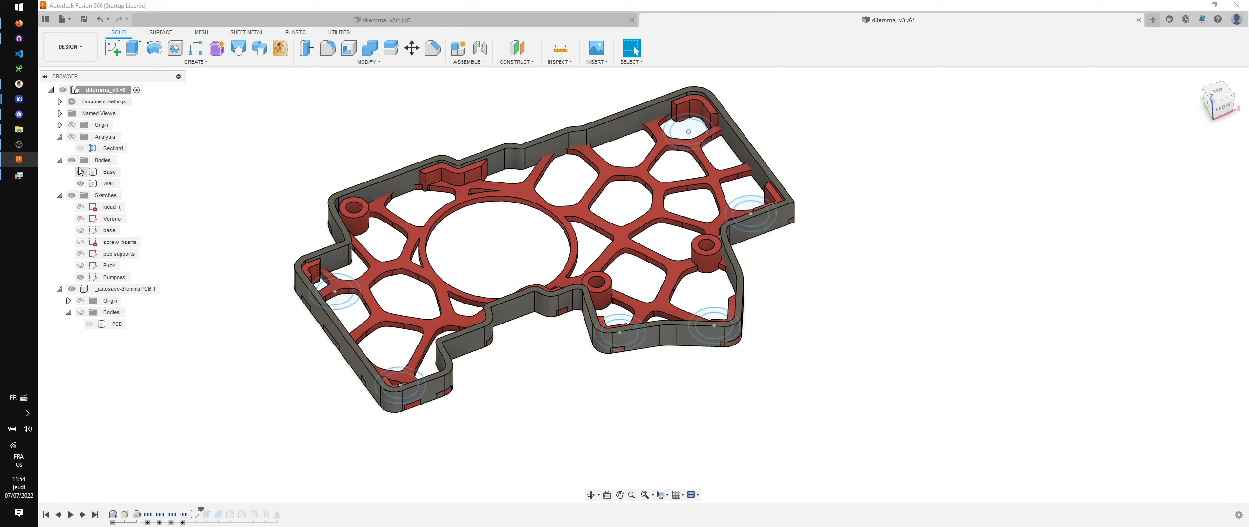
pyautogui.click(81, 172)
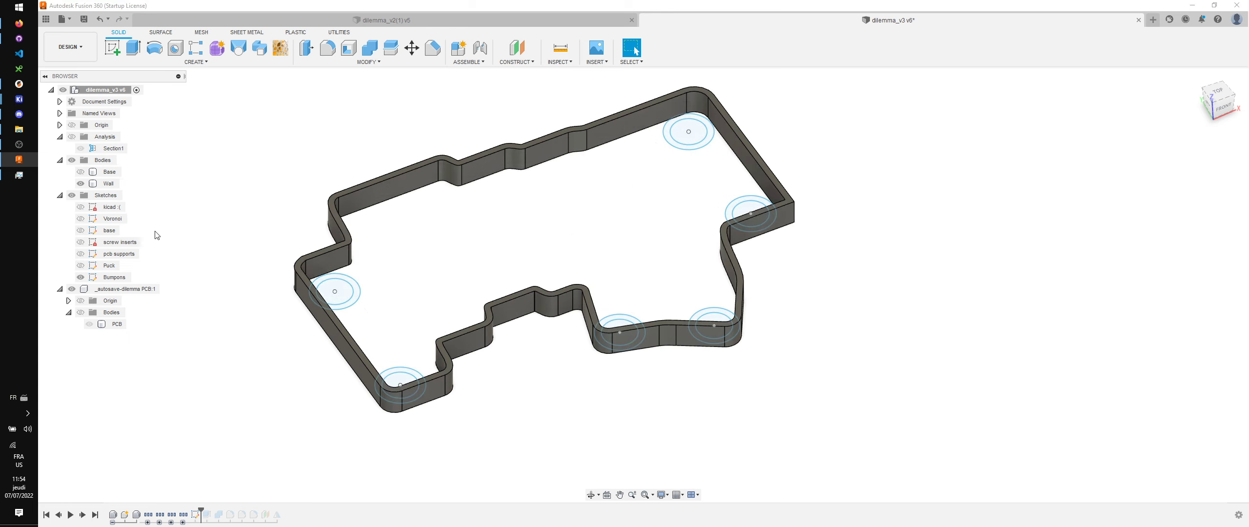
pyautogui.click(81, 184)
pyautogui.click(81, 171)
pyautogui.keyDown('shift'); pyautogui.moveTo(310, 318); pyautogui.dragTo(323, 163, button='middle'); pyautogui.keyUp('shift')
pyautogui.scroll(2, 345, 234)
# Step: Extrude the inner and outer profiles of all six bumpon pairs by plate_thickness, joining them to the Base
pyautogui.press('e')
pyautogui.click(358, 189)
pyautogui.click(349, 205)
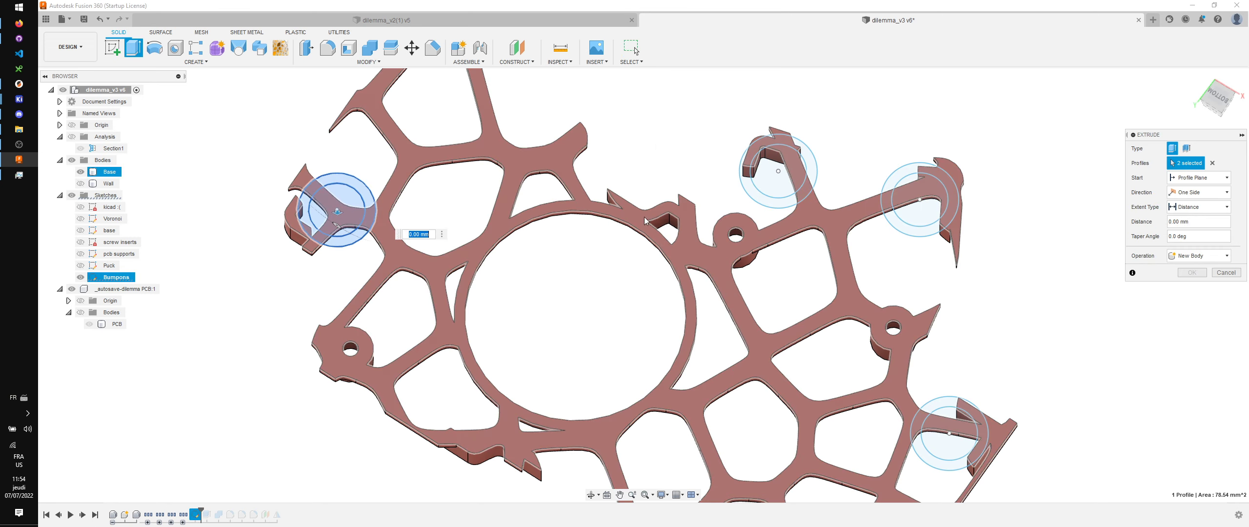
pyautogui.scroll(-2, 575, 200)
pyautogui.click(831, 193)
pyautogui.click(814, 191)
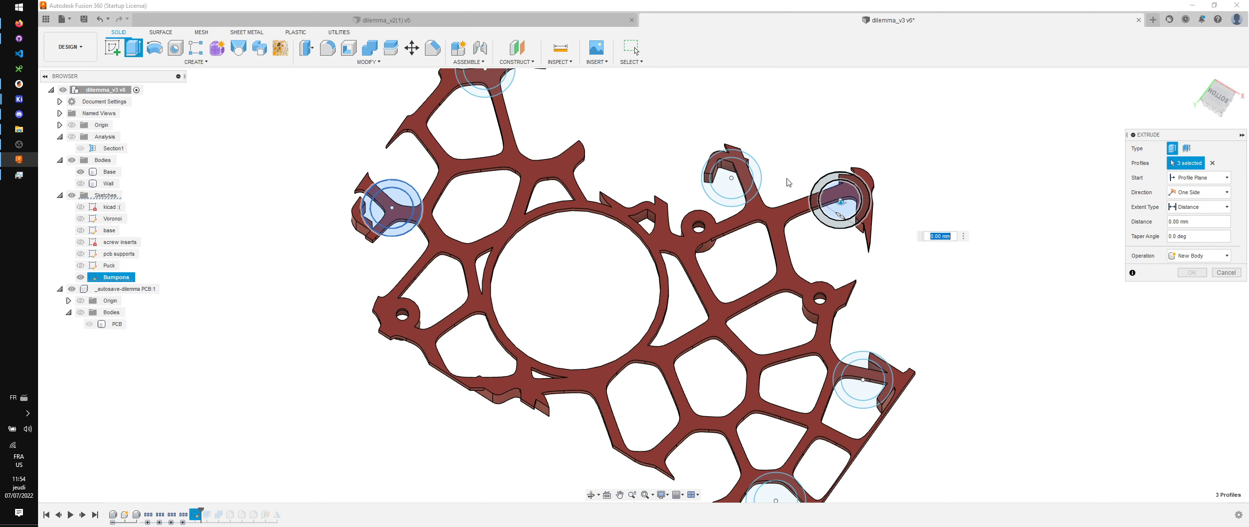
pyautogui.click(736, 170)
pyautogui.click(709, 165)
pyautogui.moveTo(487, 82); pyautogui.dragTo(501, 125, button='middle')
pyautogui.click(502, 125)
pyautogui.click(494, 136)
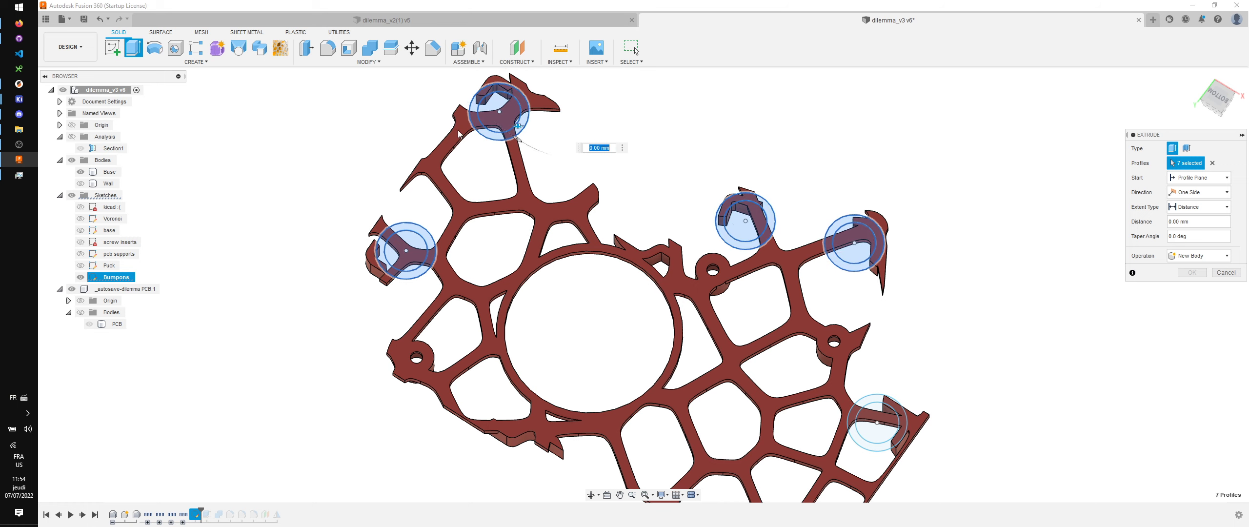
pyautogui.moveTo(683, 351); pyautogui.dragTo(607, 232, button='middle')
pyautogui.click(710, 417)
pyautogui.click(708, 401)
pyautogui.click(795, 290)
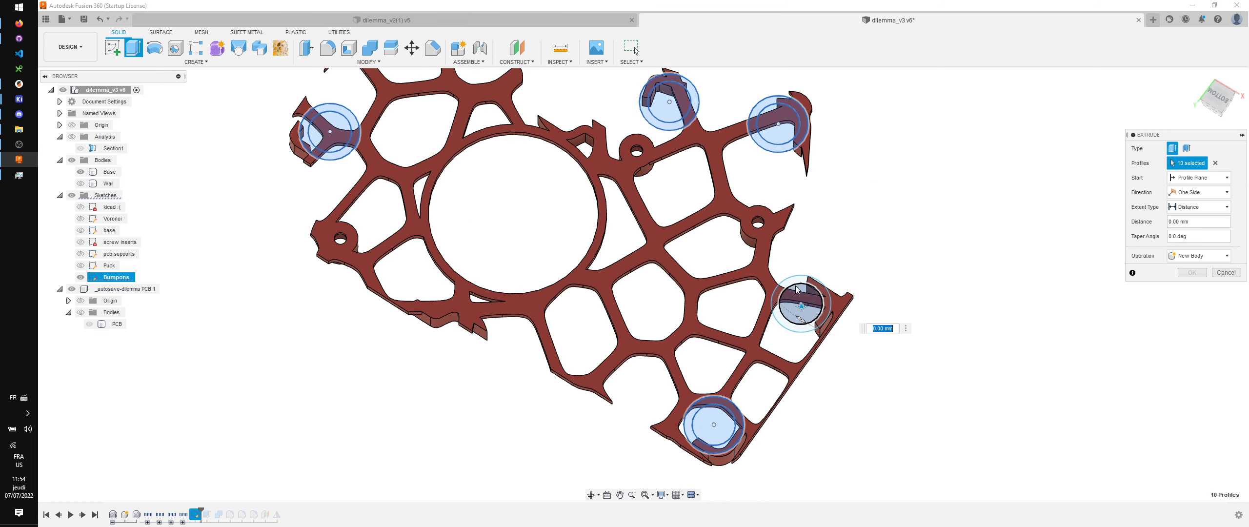
pyautogui.click(796, 289)
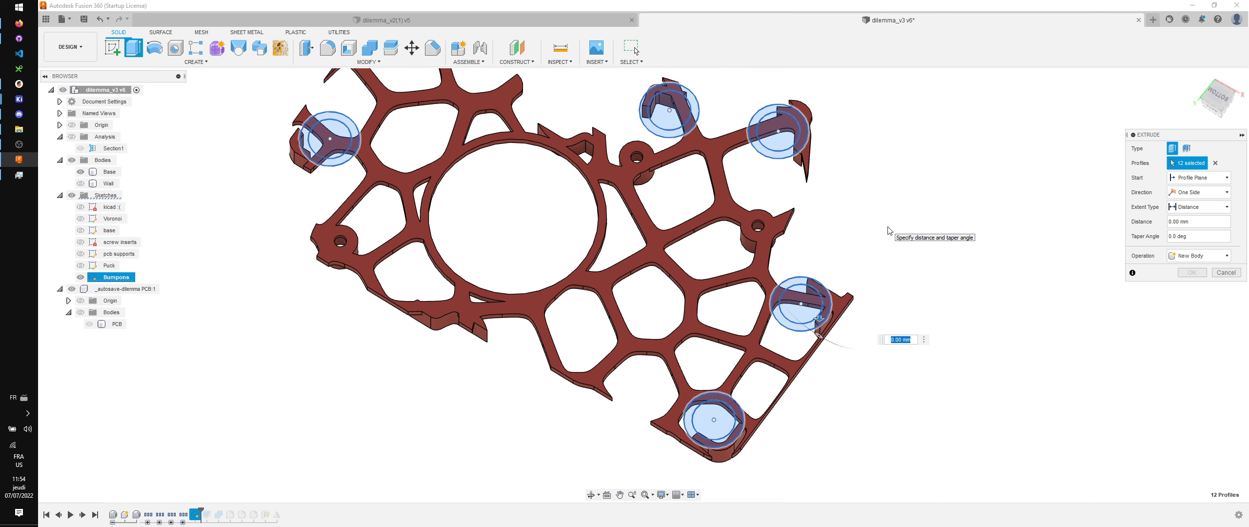
pyautogui.write('plate_thickness')
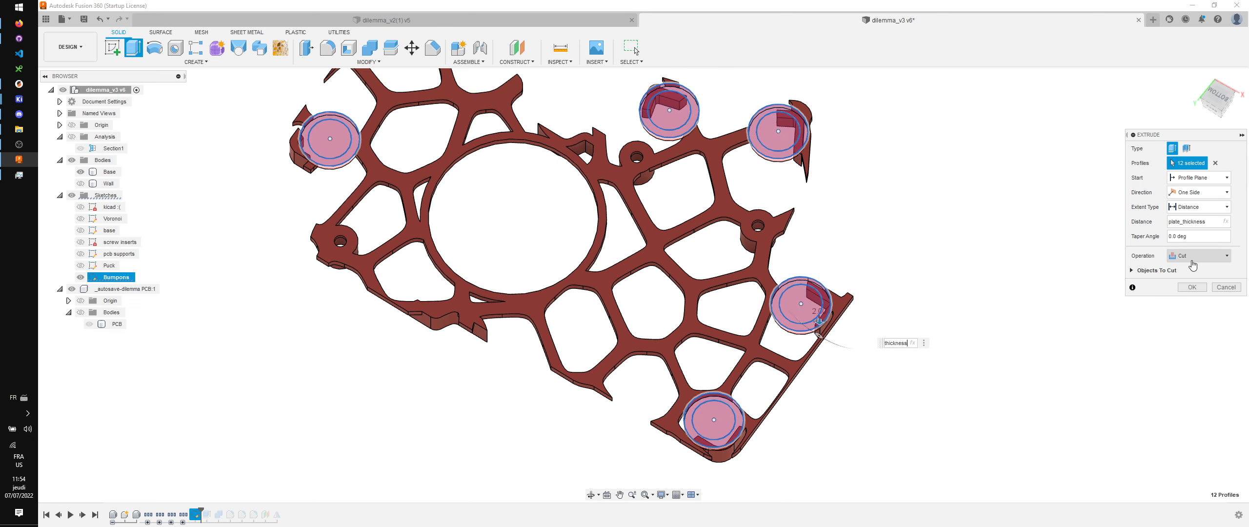
pyautogui.click(1193, 258)
pyautogui.click(1188, 270)
pyautogui.click(1198, 273)
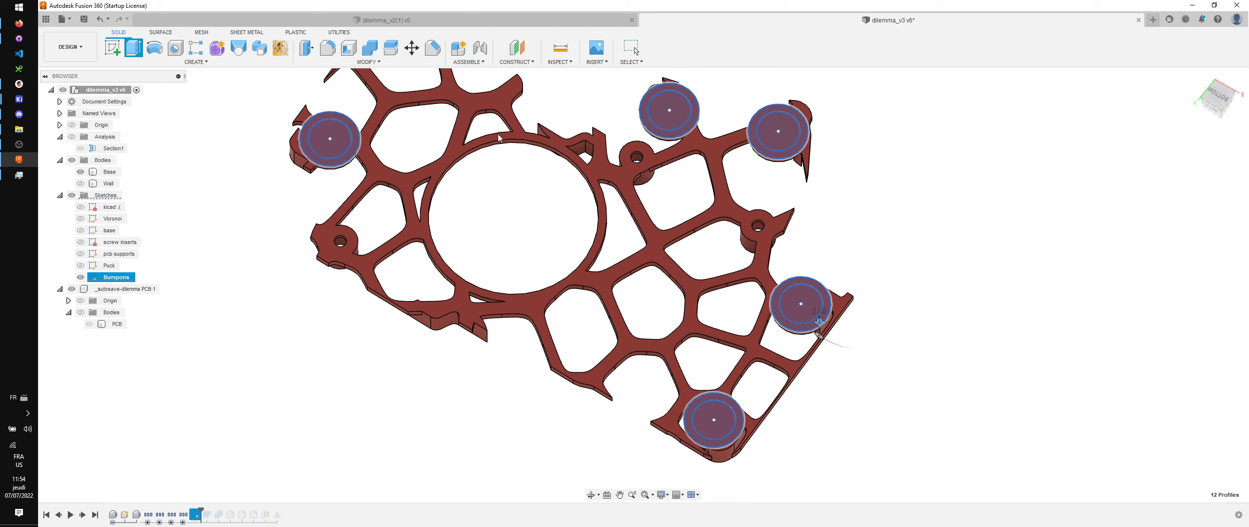
# Step: Show the Bumpons sketch again and extrude-cut its five inner circles in view into the Base pads as shallow recesses
pyautogui.press('e')
pyautogui.press('Escape')
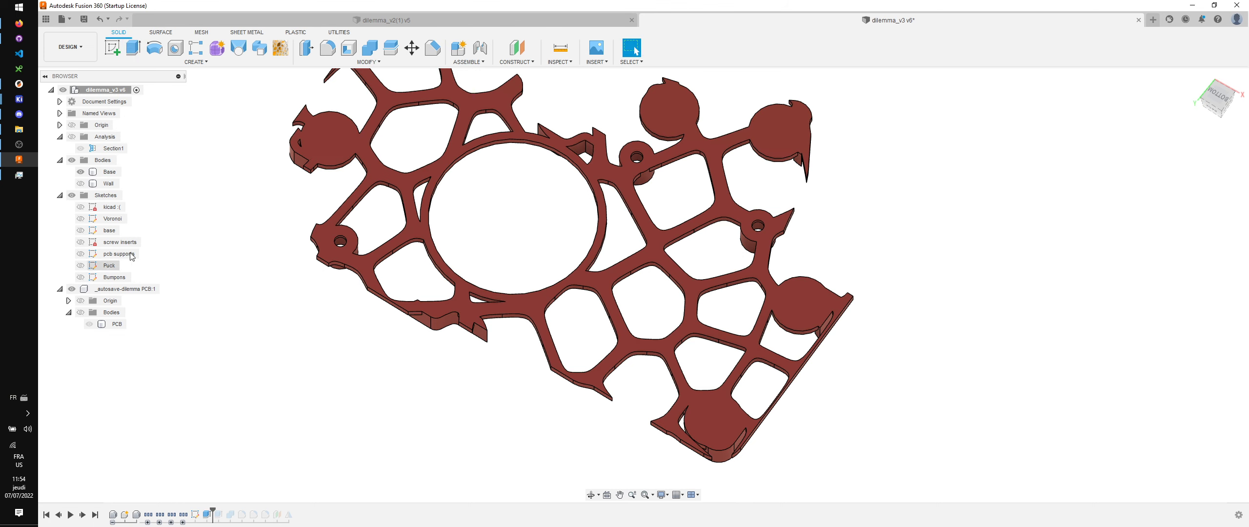
pyautogui.click(81, 277)
pyautogui.press('e')
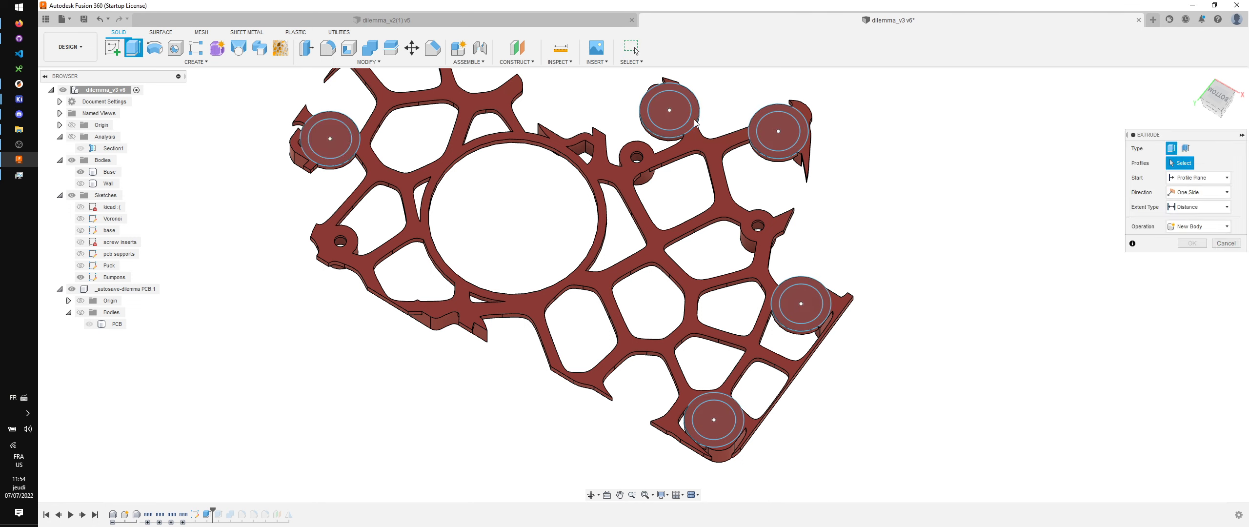
pyautogui.click(670, 110)
pyautogui.click(330, 139)
pyautogui.click(778, 131)
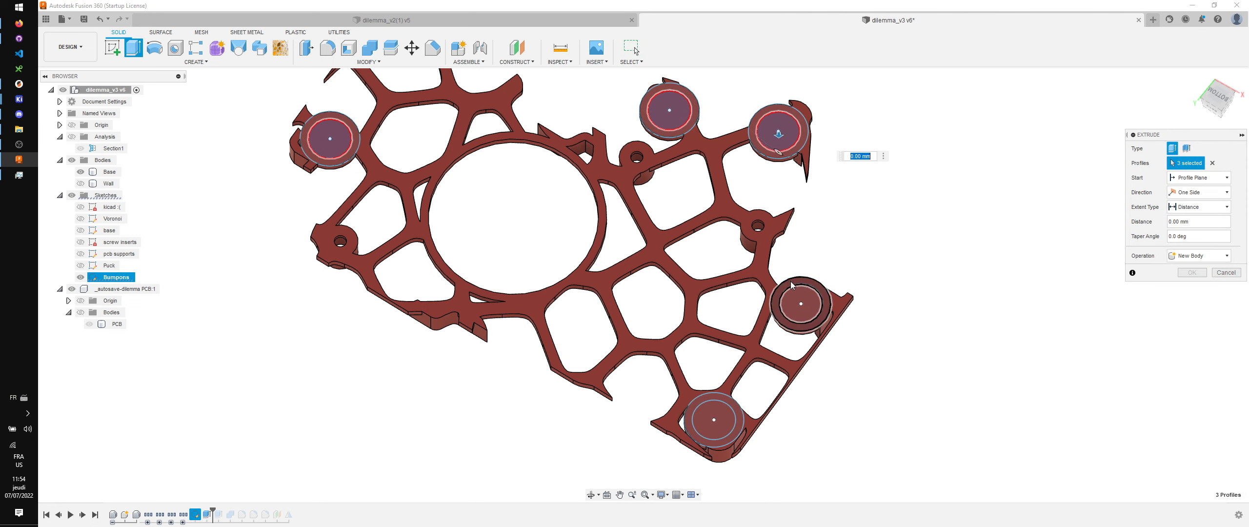
pyautogui.click(801, 303)
pyautogui.click(725, 410)
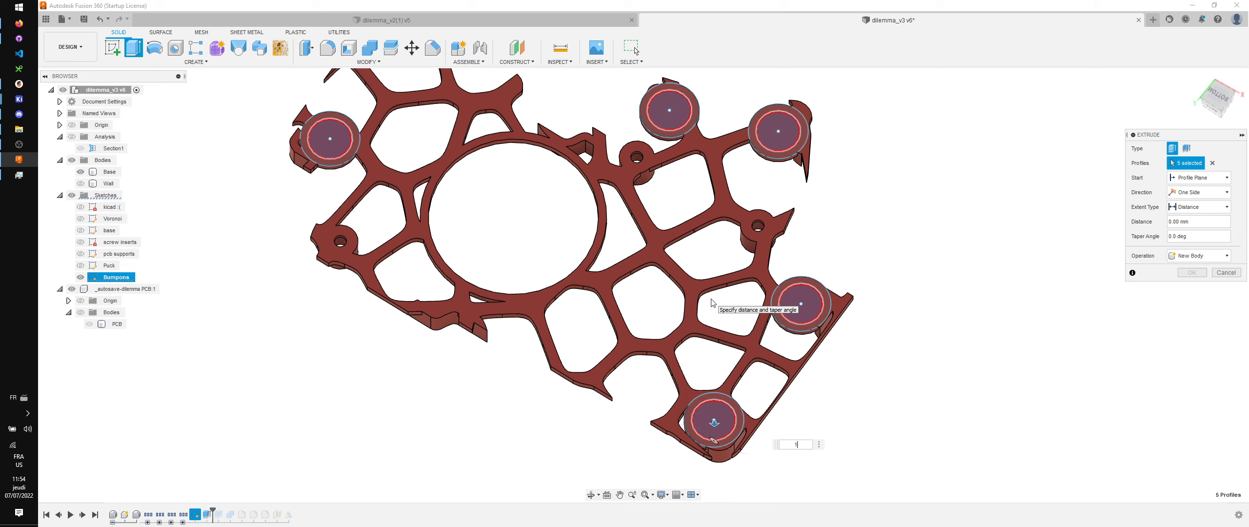
pyautogui.press('Return')
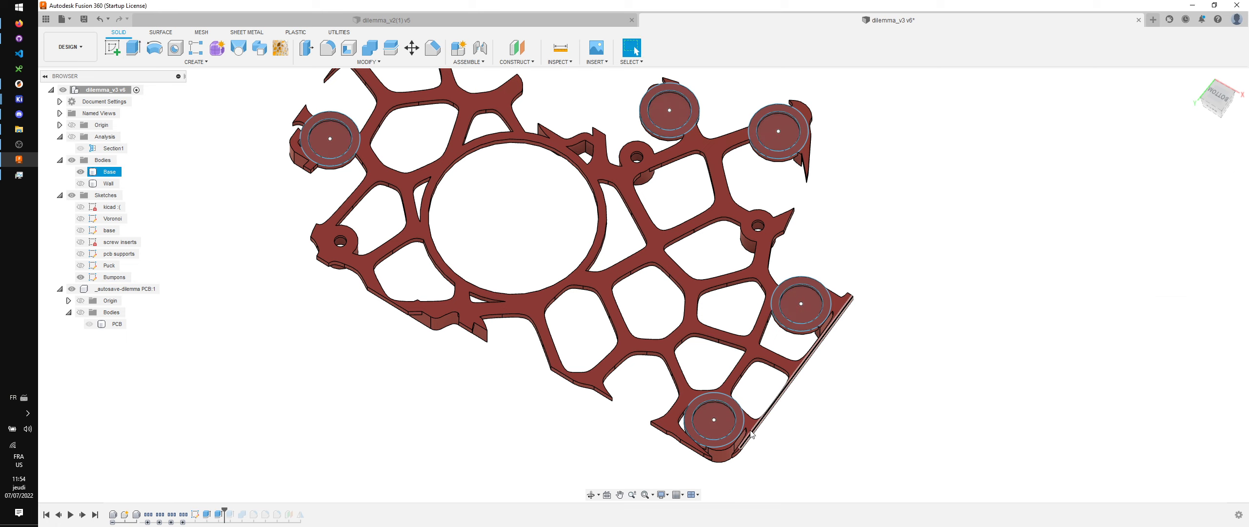
# Step: Delete the five old timeline features that directly follow the bumpon recess cut
pyautogui.keyDown('shift'); pyautogui.moveTo(778, 429); pyautogui.dragTo(478, 451, button='middle'); pyautogui.keyUp('shift')
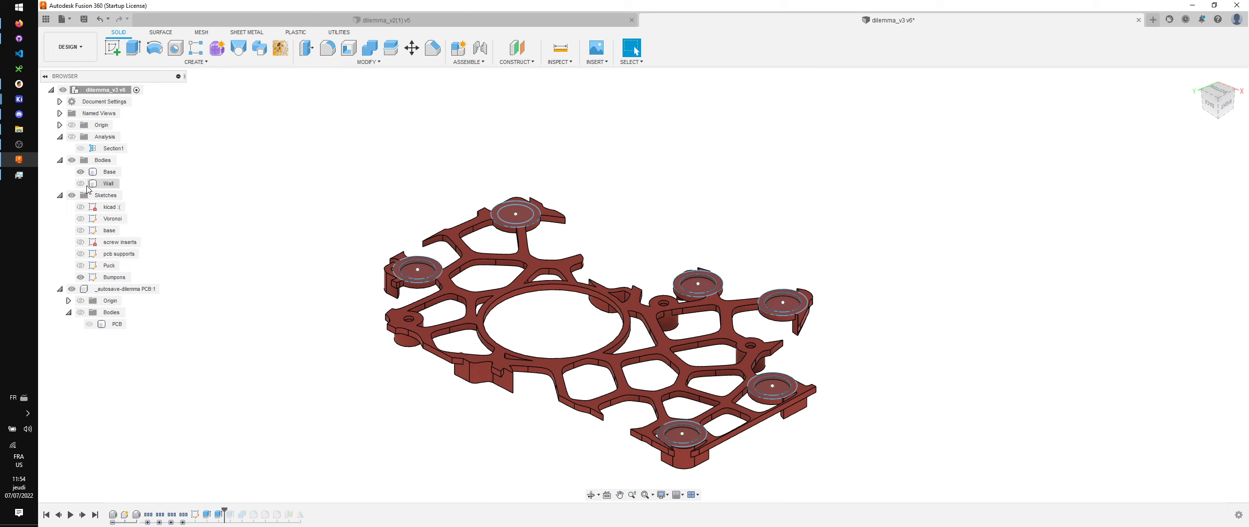
pyautogui.moveTo(230, 514); pyautogui.dragTo(277, 500)
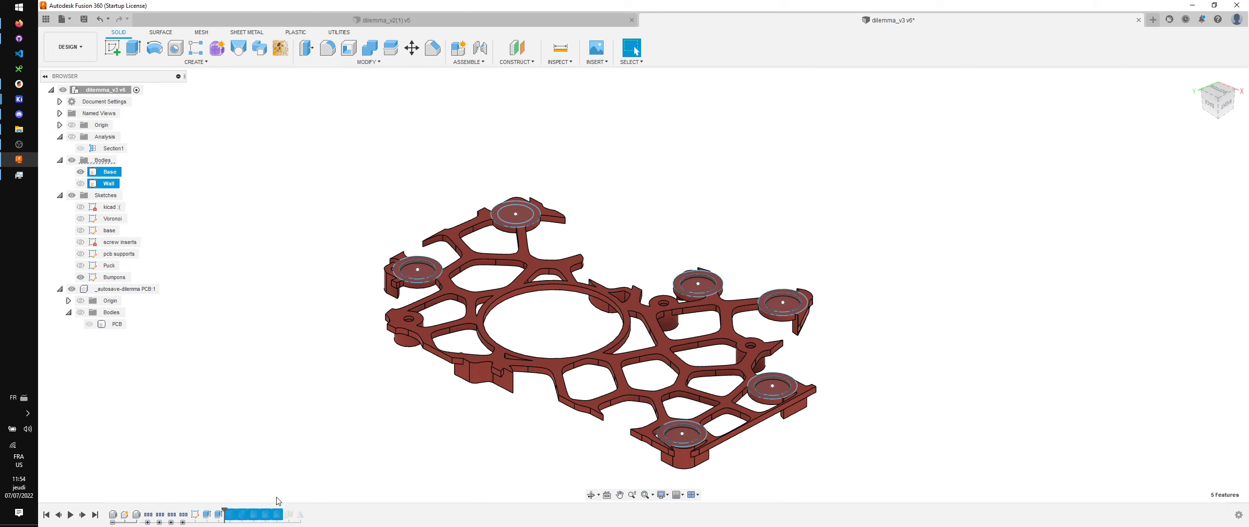
pyautogui.press('Delete')
pyautogui.click(610, 286)
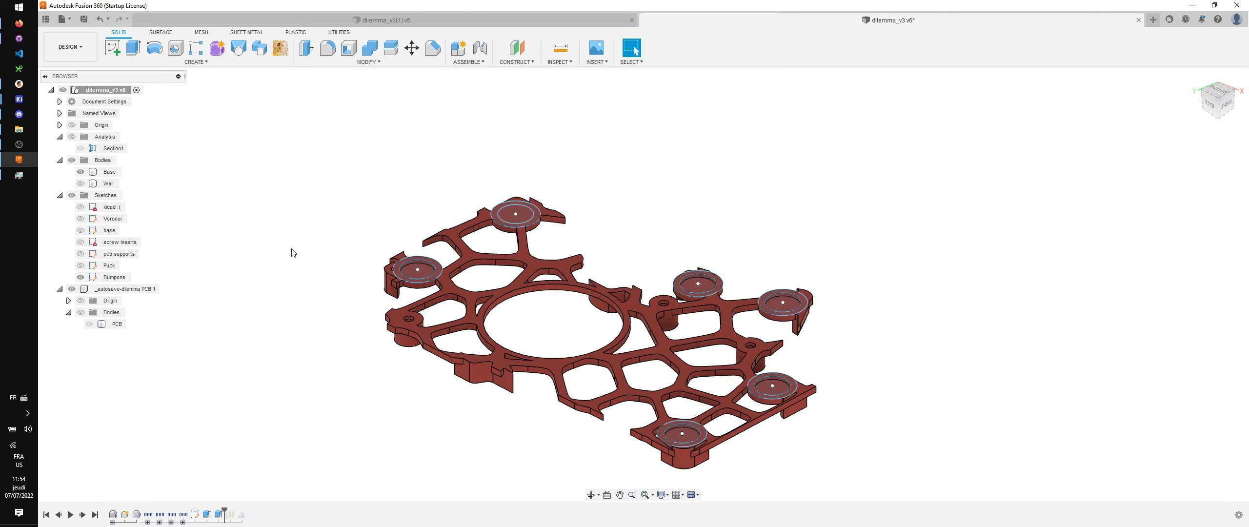
# Step: Edit the bumpon recess cut to include the missing sixth inner circle, and hide the sketches
pyautogui.click(72, 196)
pyautogui.moveTo(245, 270)
pyautogui.keyDown('shift'); pyautogui.mouseDown(button='middle')
pyautogui.moveTo(264, 345)
pyautogui.moveTo(300, 294)
pyautogui.mouseUp(button='middle'); pyautogui.keyUp('shift')
pyautogui.keyDown('shift'); pyautogui.moveTo(299, 244); pyautogui.dragTo(443, 244, button='middle'); pyautogui.keyUp('shift')
pyautogui.doubleClick(218, 514)
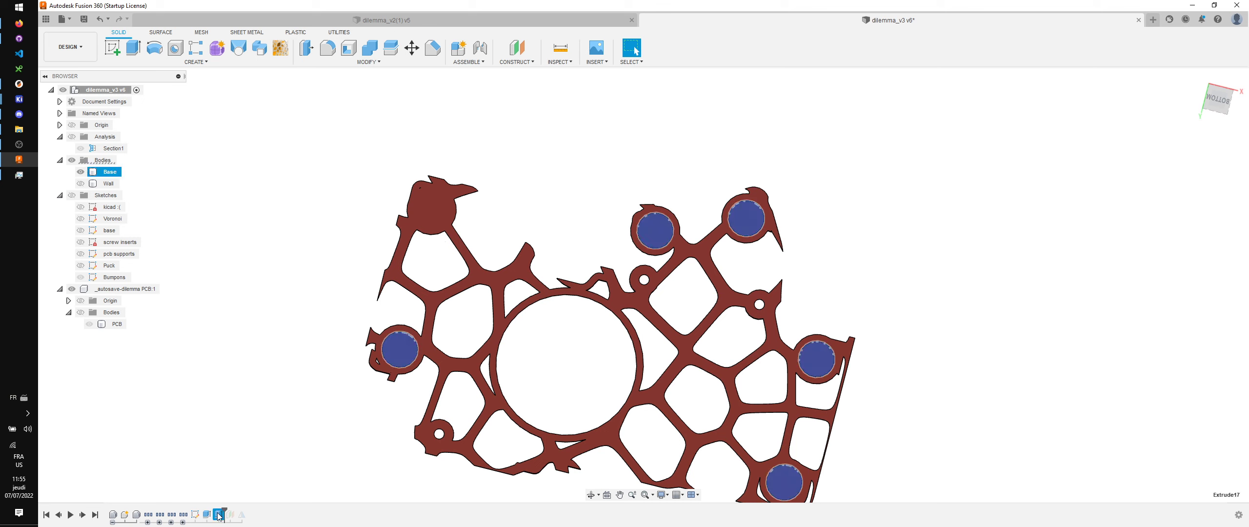
pyautogui.click(72, 195)
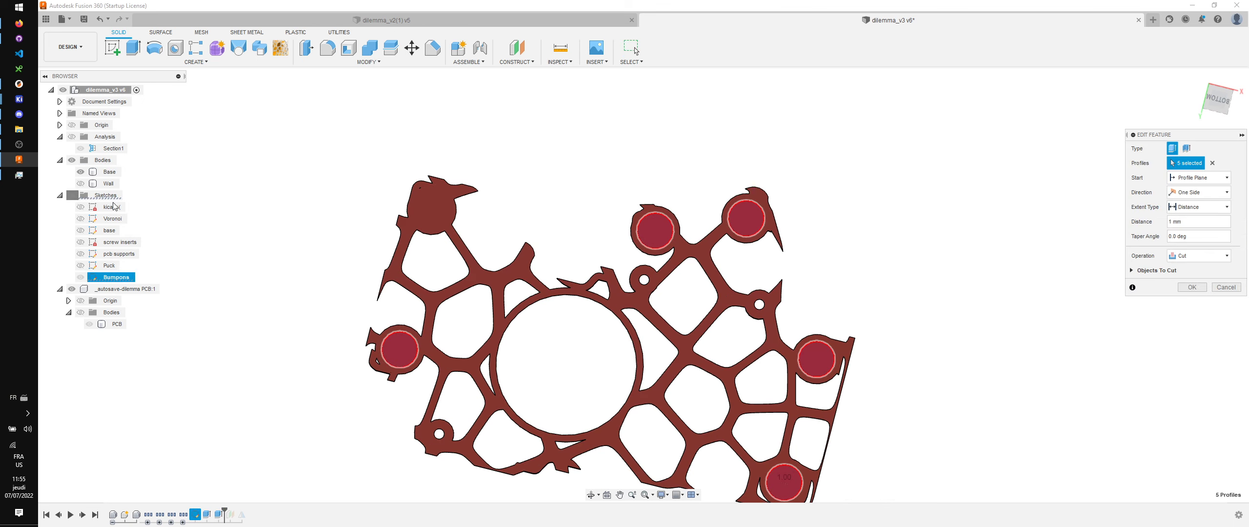
pyautogui.press('Escape')
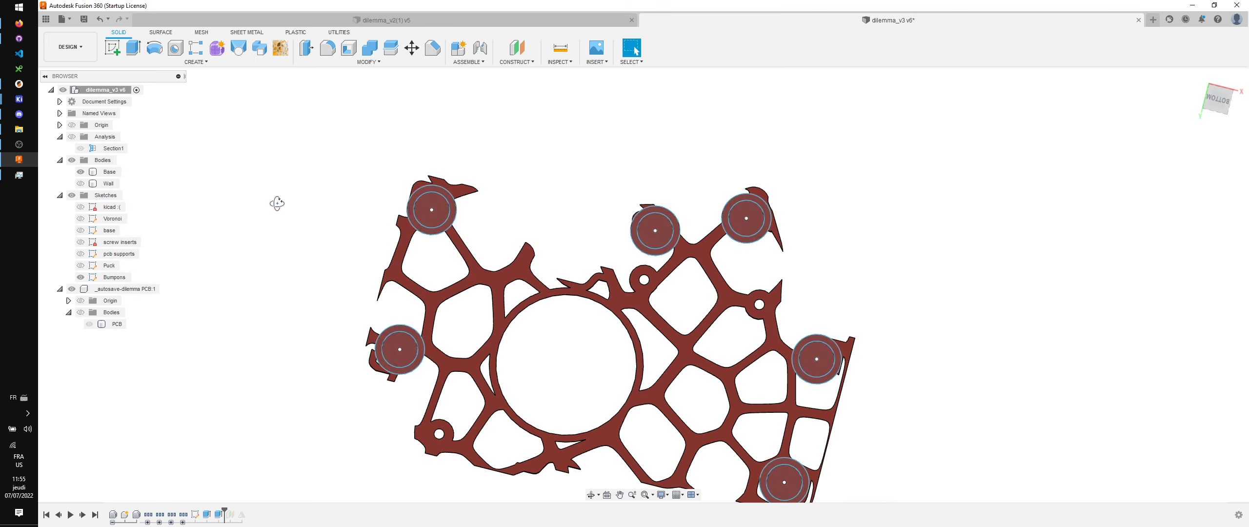
pyautogui.keyDown('shift'); pyautogui.moveTo(277, 203); pyautogui.dragTo(277, 161, button='middle'); pyautogui.keyUp('shift')
pyautogui.click(73, 196)
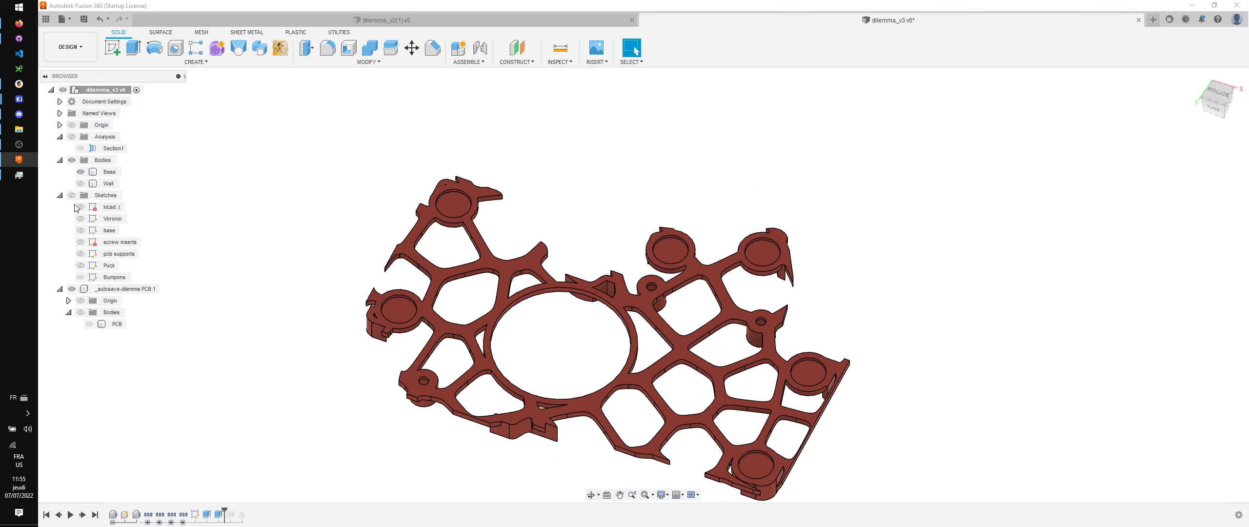
# Step: Show the Wall body and combine it with the Base as a join
pyautogui.moveTo(287, 248); pyautogui.dragTo(301, 215, button='middle')
pyautogui.scroll(-1, 309, 220)
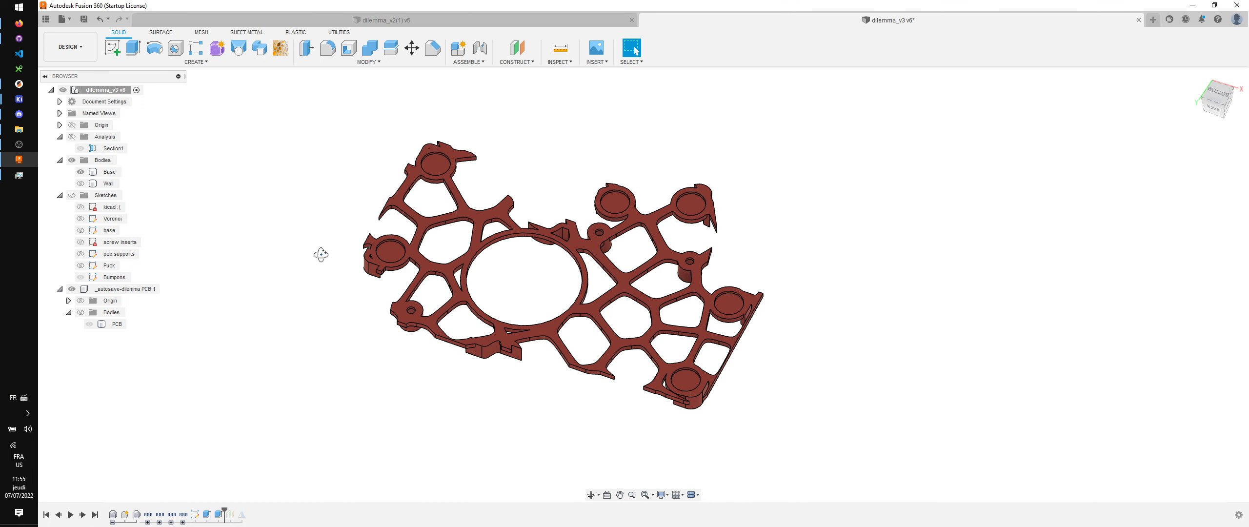
pyautogui.keyDown('shift'); pyautogui.moveTo(321, 254); pyautogui.dragTo(315, 390, button='middle'); pyautogui.keyUp('shift')
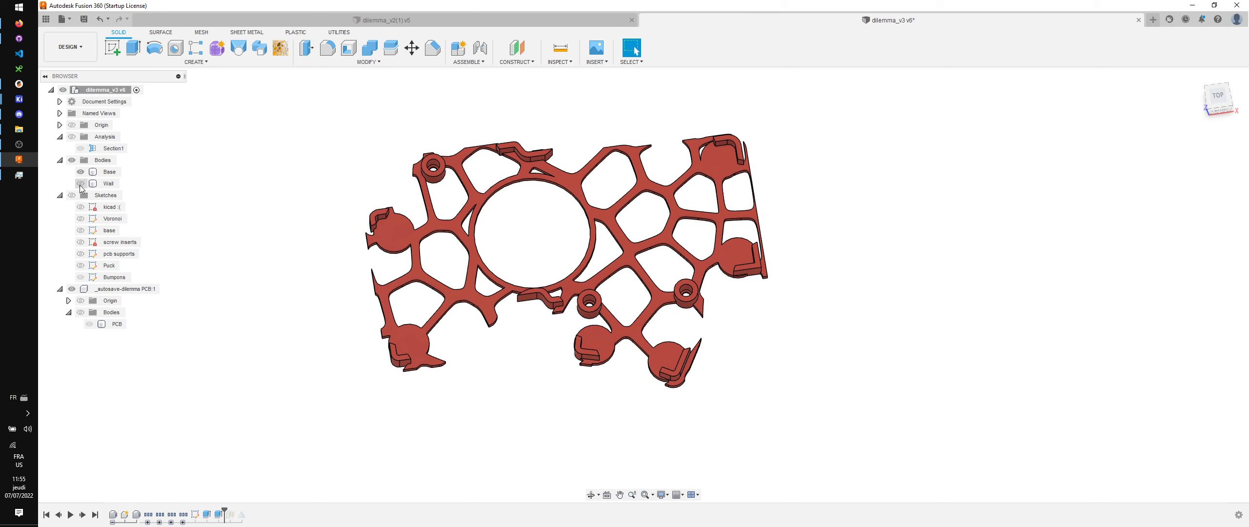
pyautogui.click(80, 184)
pyautogui.keyDown('shift'); pyautogui.moveTo(205, 196); pyautogui.dragTo(247, 167, button='middle'); pyautogui.keyUp('shift')
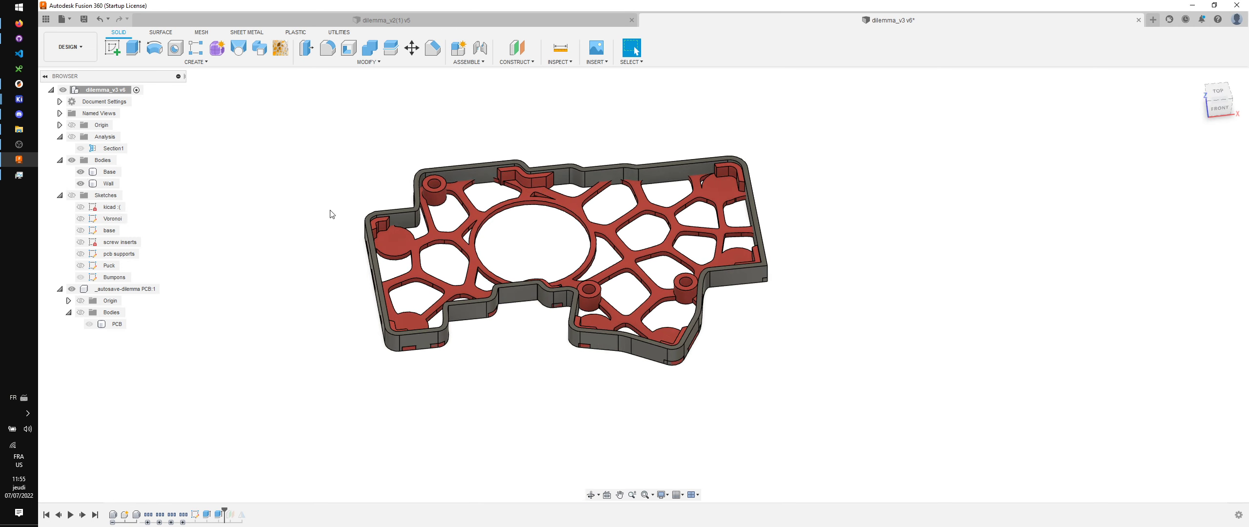
pyautogui.keyDown('shift'); pyautogui.moveTo(331, 214); pyautogui.dragTo(286, 85, button='middle'); pyautogui.keyUp('shift')
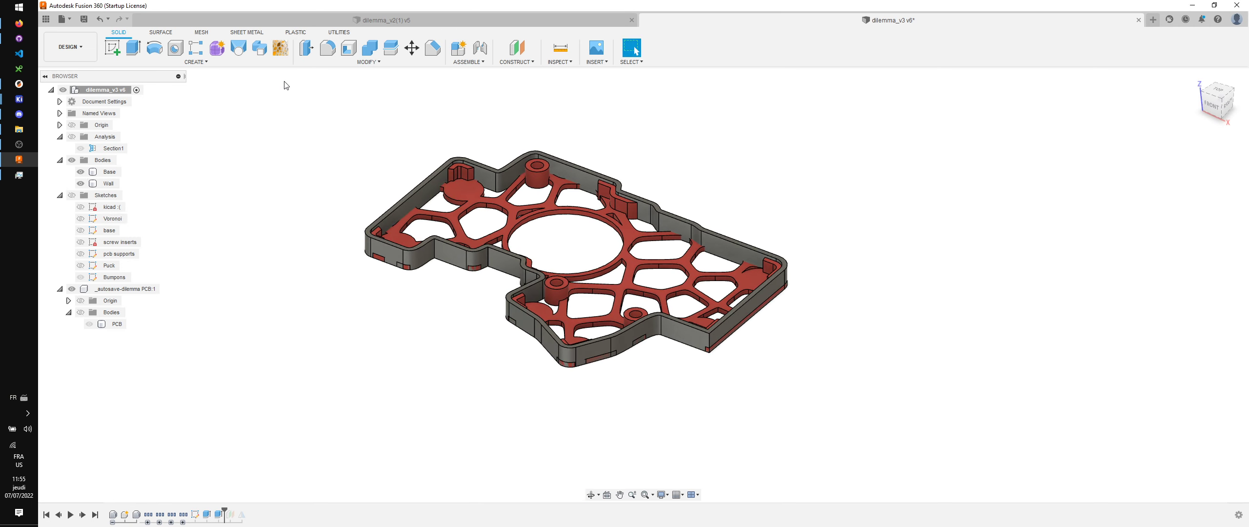
pyautogui.click(371, 48)
pyautogui.click(489, 176)
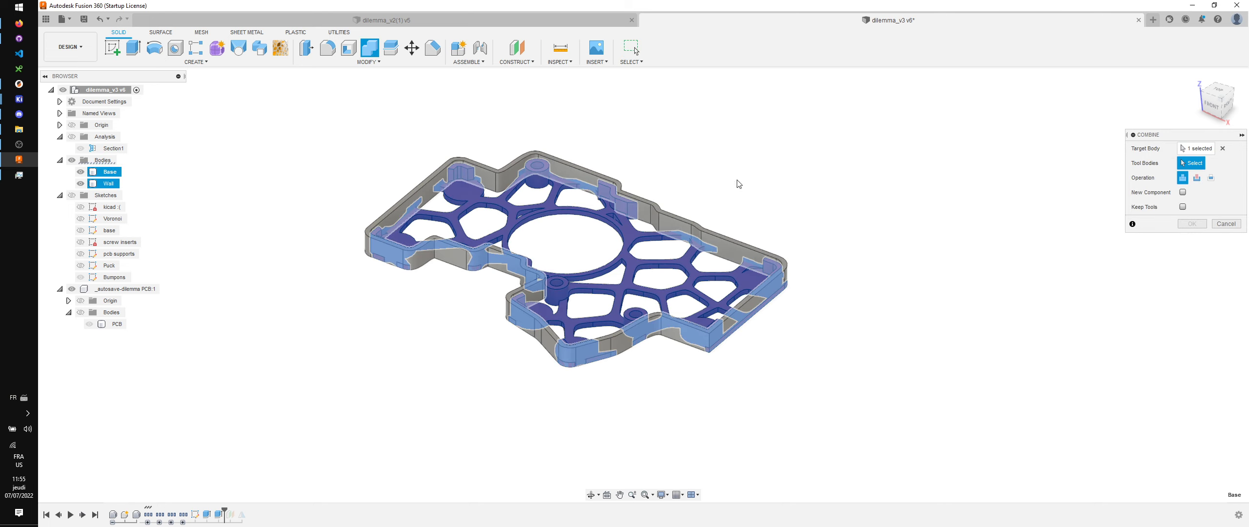
pyautogui.click(1192, 223)
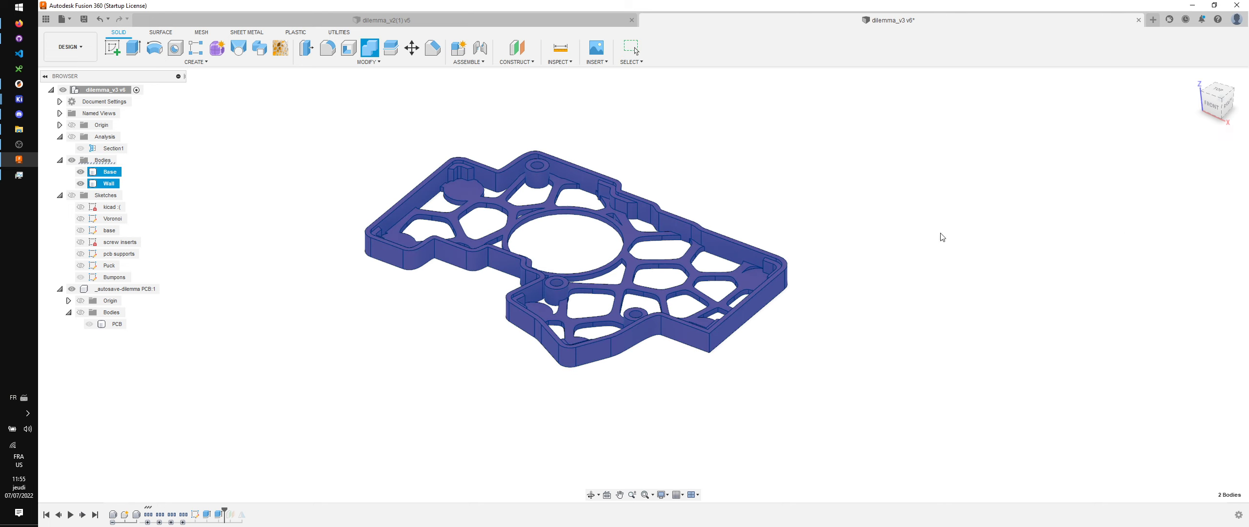
# Step: Show the PCB body to check how it sits in the combined case, and hide it again
pyautogui.keyDown('shift'); pyautogui.moveTo(444, 337); pyautogui.dragTo(630, 346, button='middle'); pyautogui.keyUp('shift')
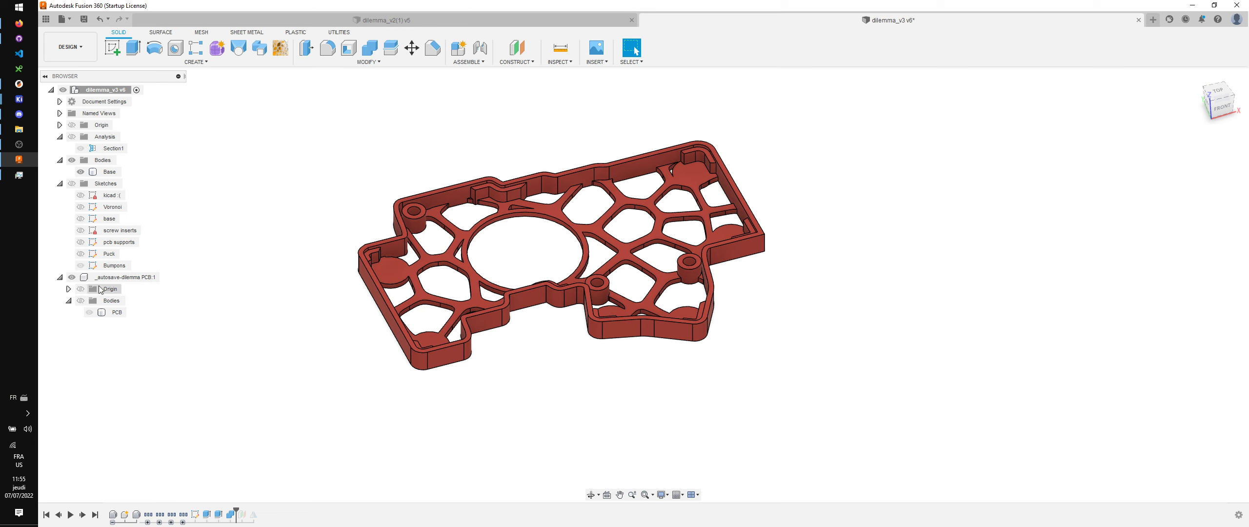
pyautogui.click(81, 300)
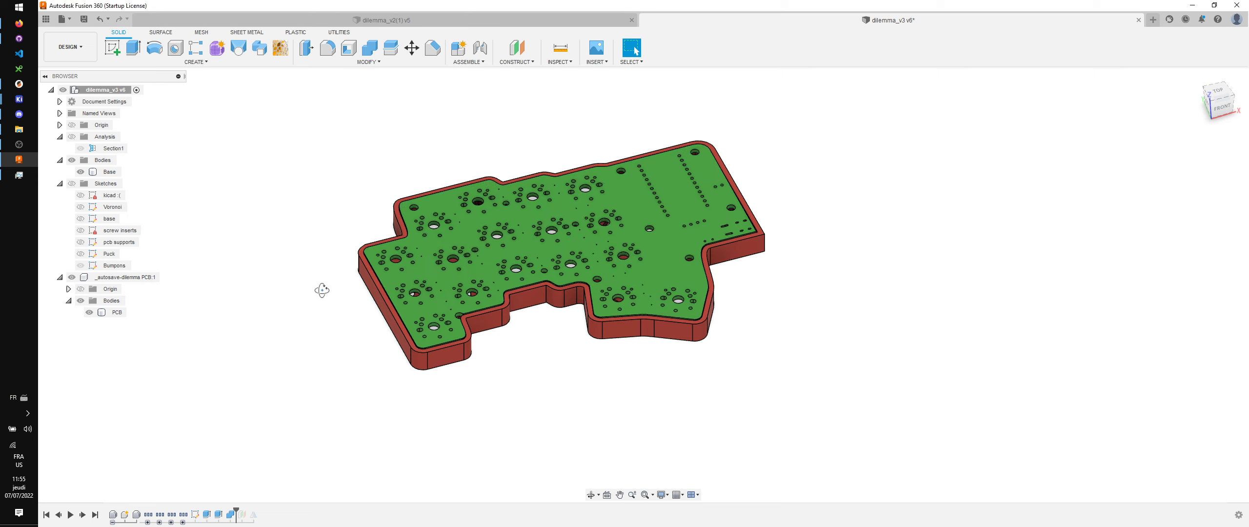
pyautogui.keyDown('shift'); pyautogui.moveTo(322, 290); pyautogui.dragTo(274, 327, button='middle'); pyautogui.keyUp('shift')
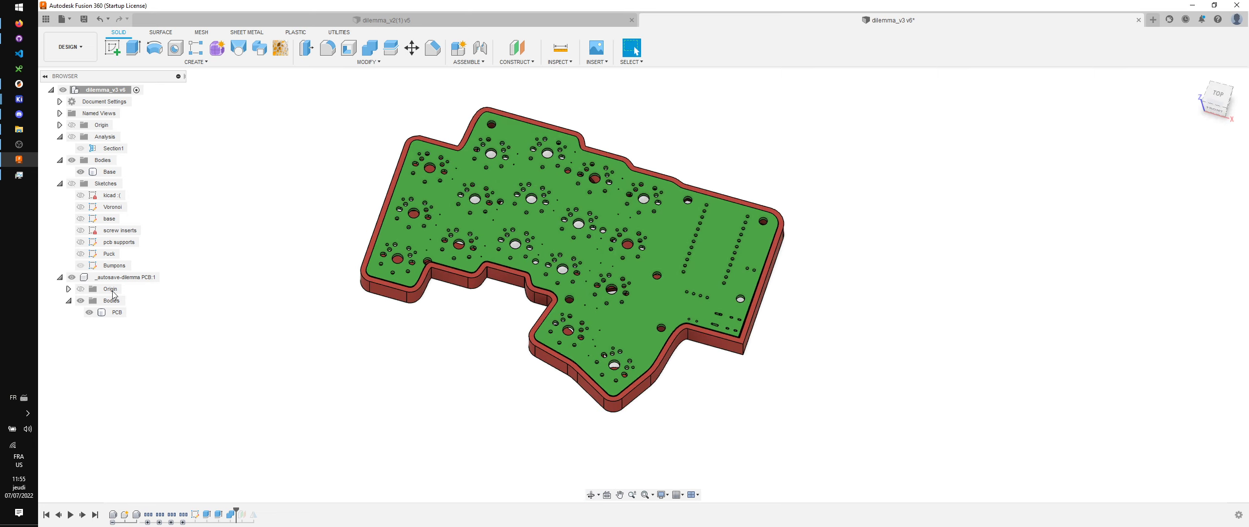
pyautogui.click(81, 300)
pyautogui.keyDown('shift'); pyautogui.moveTo(366, 354); pyautogui.dragTo(412, 346, button='middle'); pyautogui.keyUp('shift')
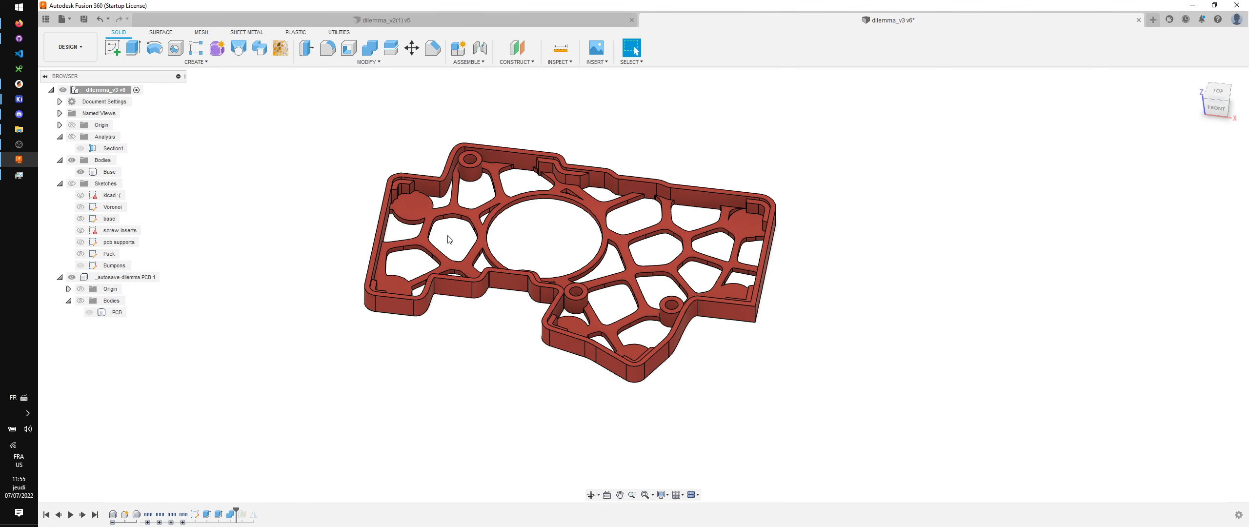
# Step: Examine the three screw insert posts and how they connect to the base lattice and wall
pyautogui.scroll(6, 451, 210)
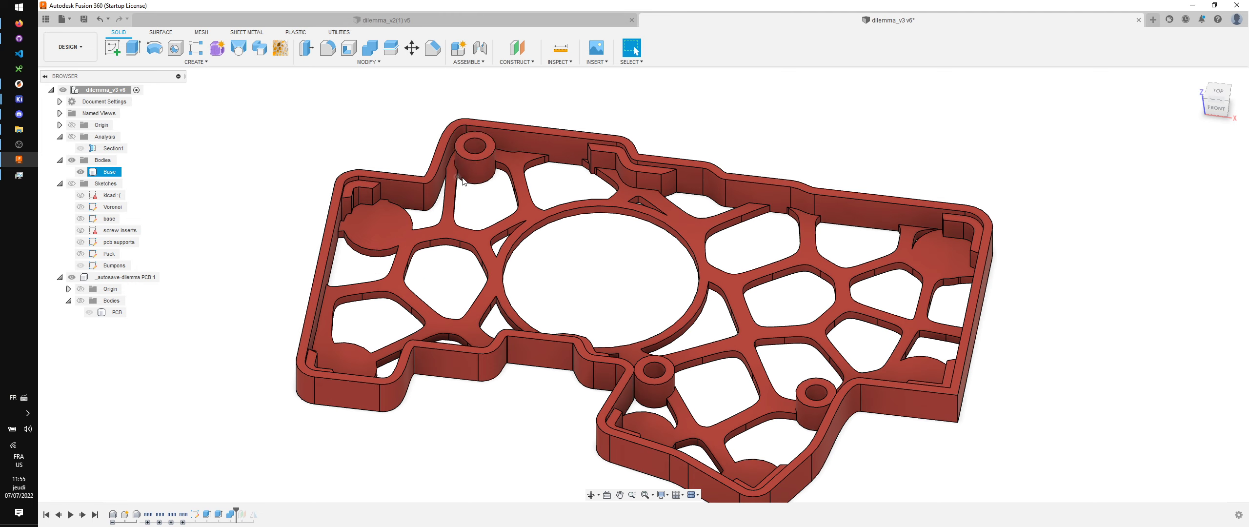
pyautogui.keyDown('shift'); pyautogui.moveTo(477, 221); pyautogui.dragTo(481, 255, button='middle'); pyautogui.keyUp('shift')
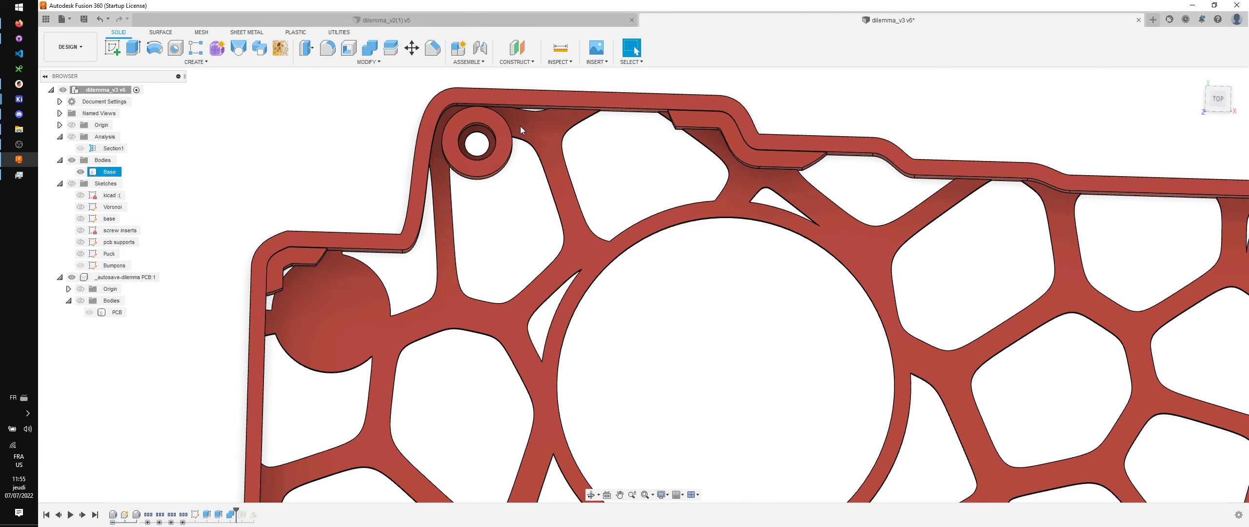
pyautogui.scroll(-4, 524, 115)
pyautogui.scroll(3, 779, 352)
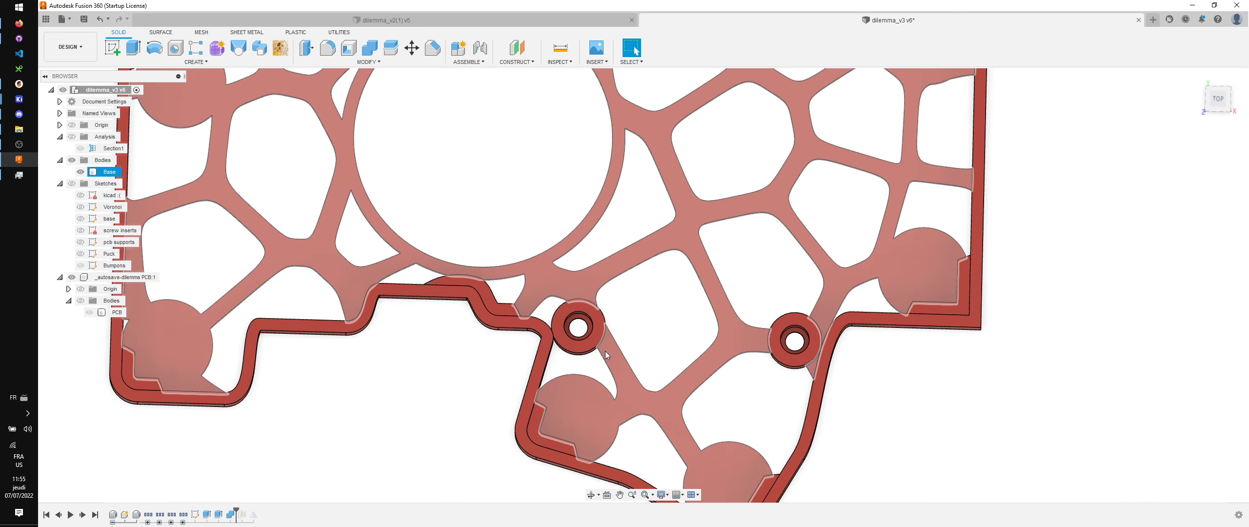
pyautogui.scroll(3, 602, 351)
pyautogui.scroll(-4, 545, 336)
pyautogui.scroll(-1, 545, 337)
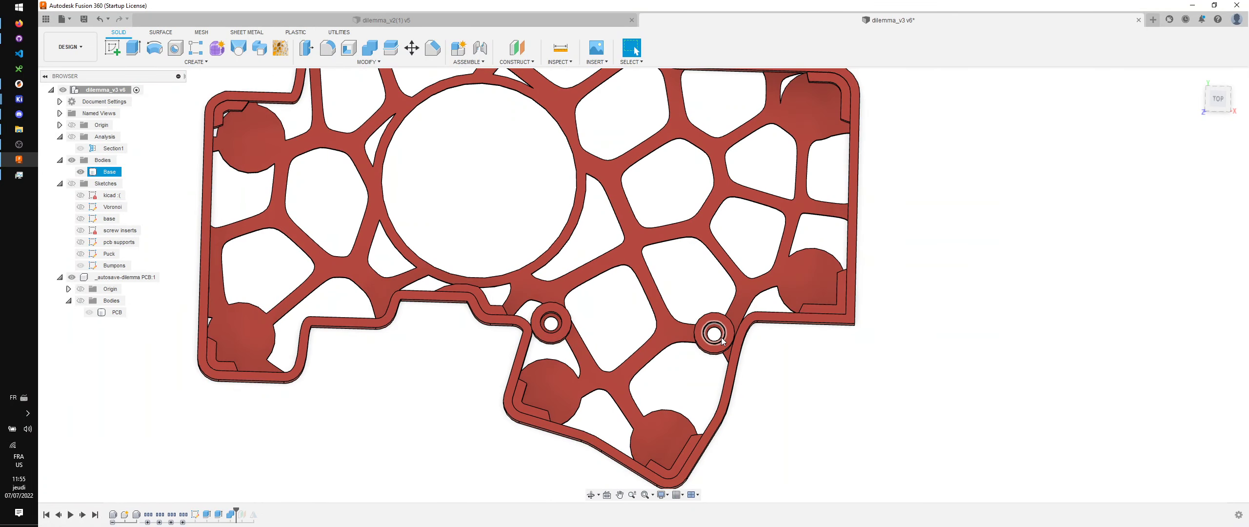
pyautogui.scroll(3, 713, 341)
pyautogui.scroll(-3, 718, 358)
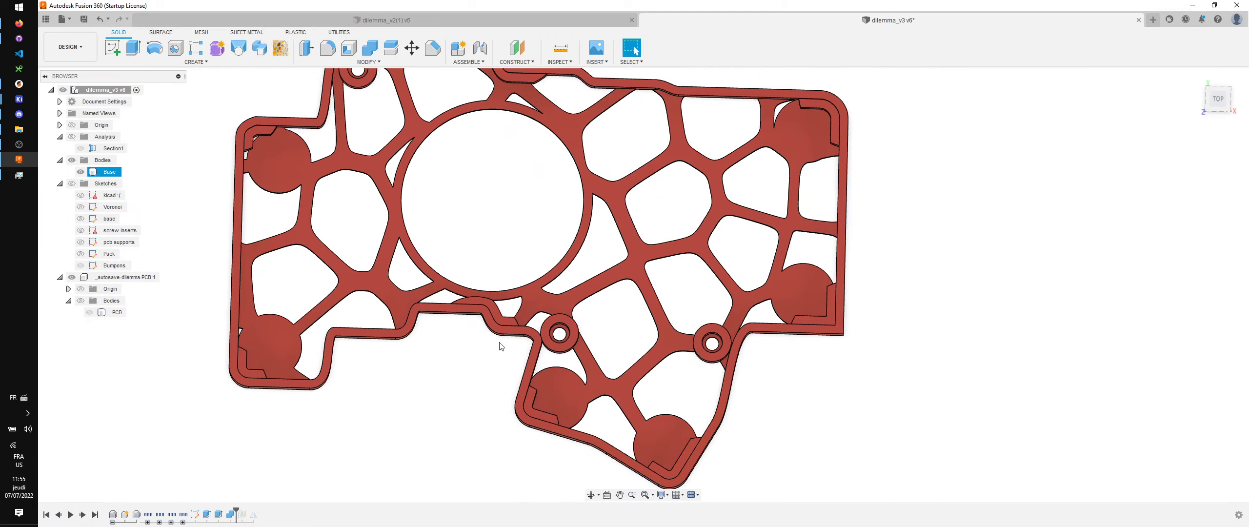
pyautogui.moveTo(436, 367)
pyautogui.keyDown('shift'); pyautogui.mouseDown(button='middle')
pyautogui.moveTo(432, 335)
pyautogui.moveTo(483, 356)
pyautogui.moveTo(504, 222)
pyautogui.moveTo(522, 355)
pyautogui.moveTo(501, 404)
pyautogui.moveTo(452, 368)
pyautogui.mouseUp(button='middle'); pyautogui.keyUp('shift')
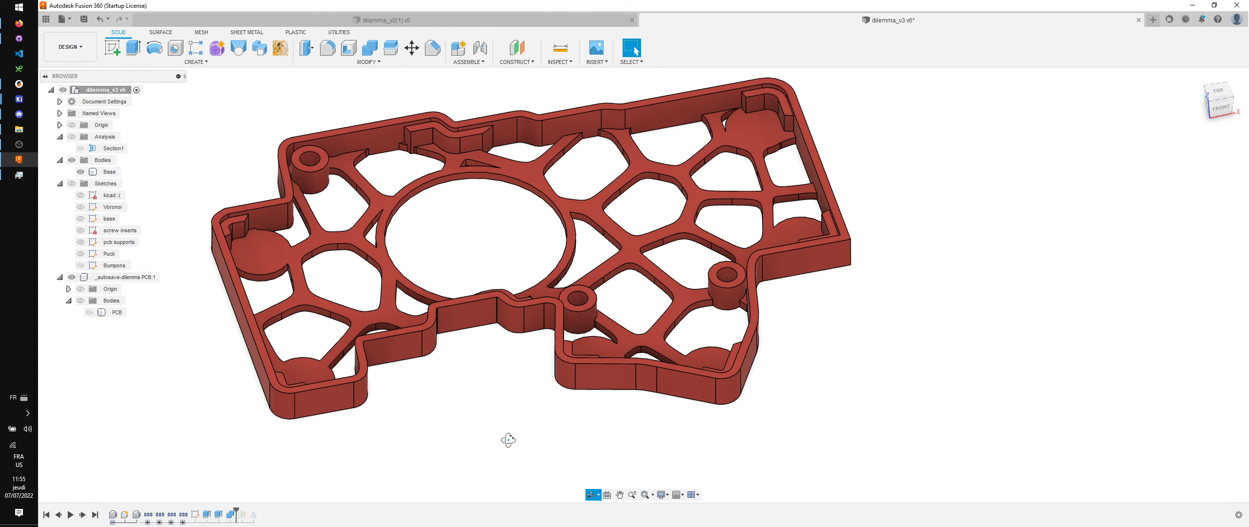
pyautogui.keyDown('shift'); pyautogui.moveTo(507, 438); pyautogui.dragTo(506, 450, button='middle'); pyautogui.keyUp('shift')
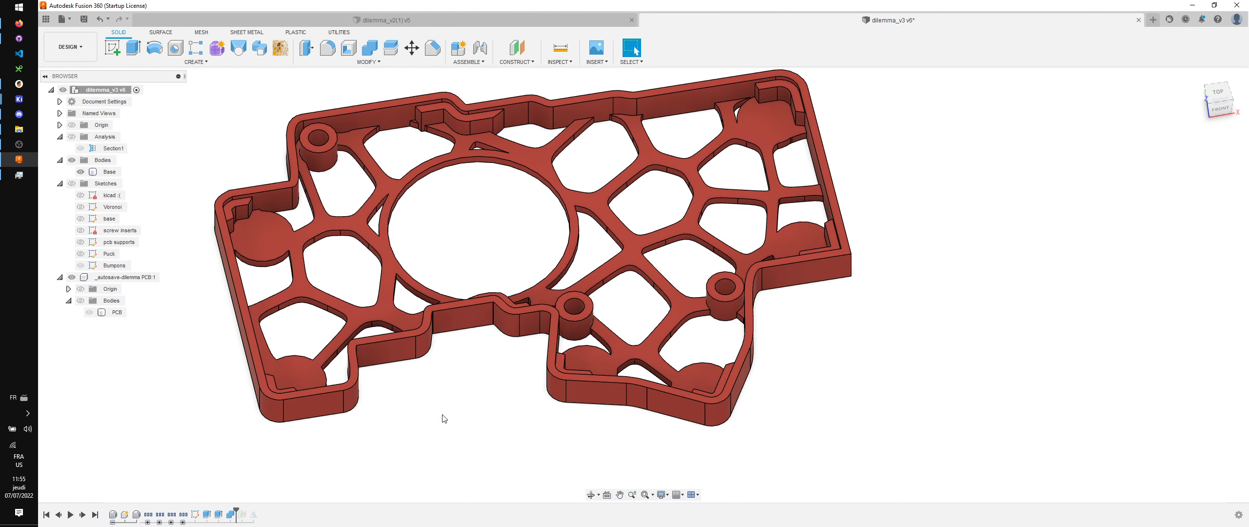
# Step: Fillet the five edges where the three screw insert posts meet the base lattice
pyautogui.press('f')
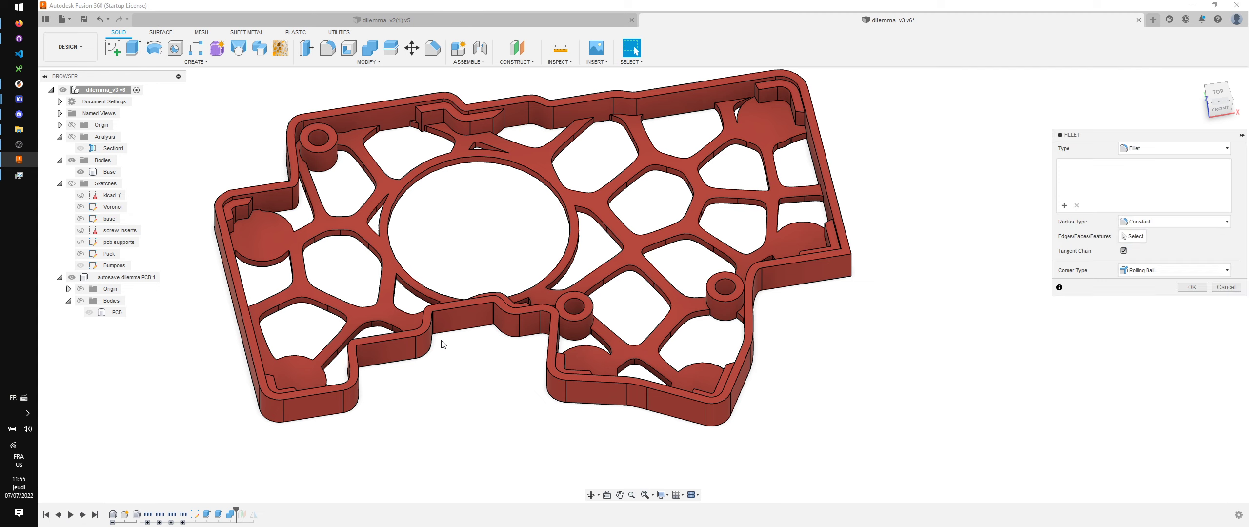
pyautogui.click(592, 323)
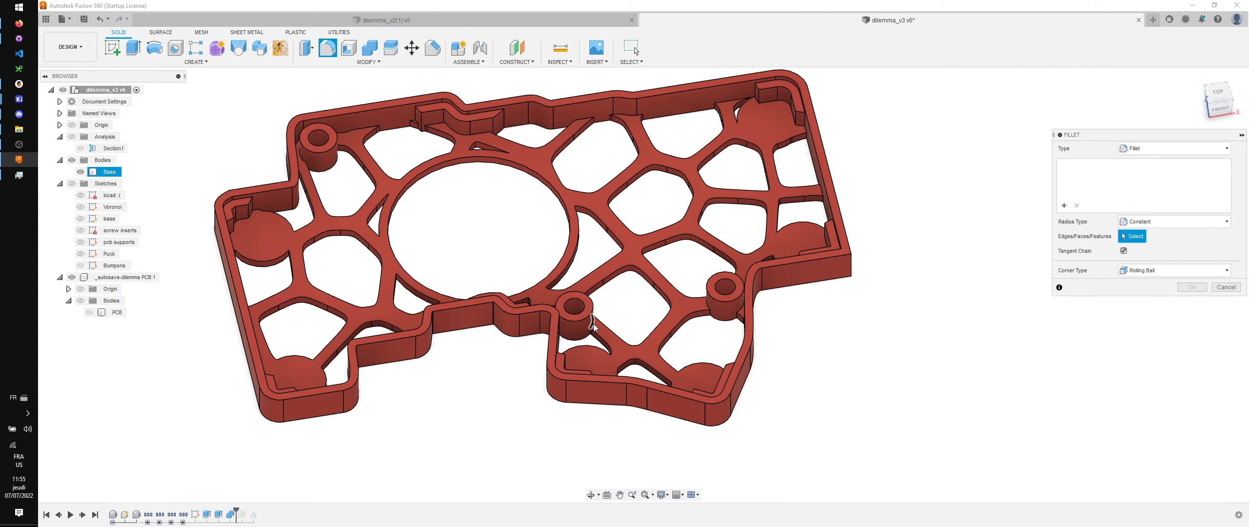
pyautogui.click(709, 308)
pyautogui.keyDown('shift'); pyautogui.moveTo(501, 383); pyautogui.dragTo(298, 371, button='middle'); pyautogui.keyUp('shift')
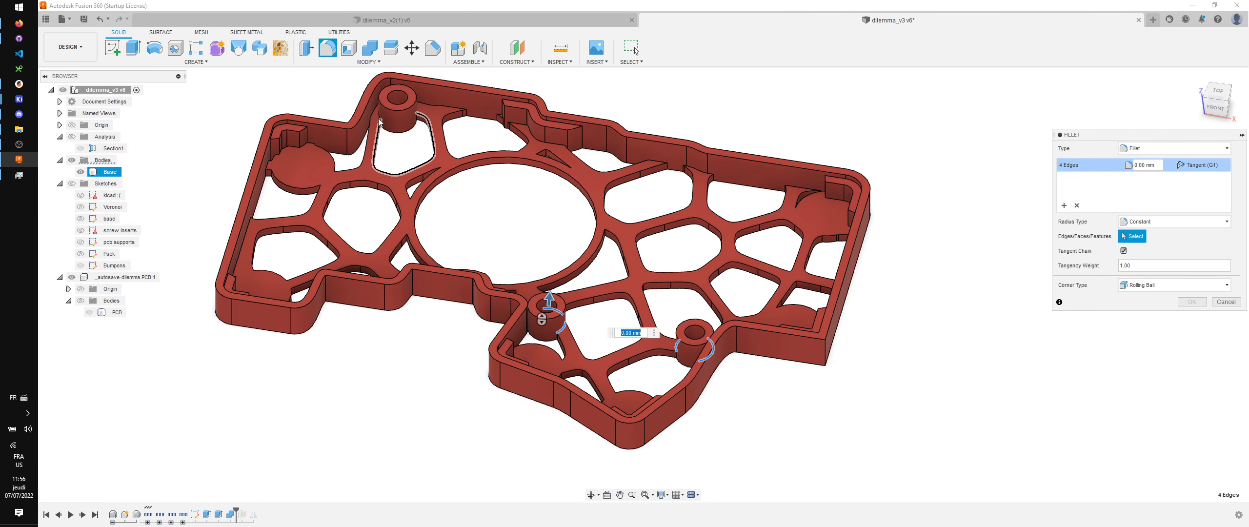
pyautogui.click(390, 104)
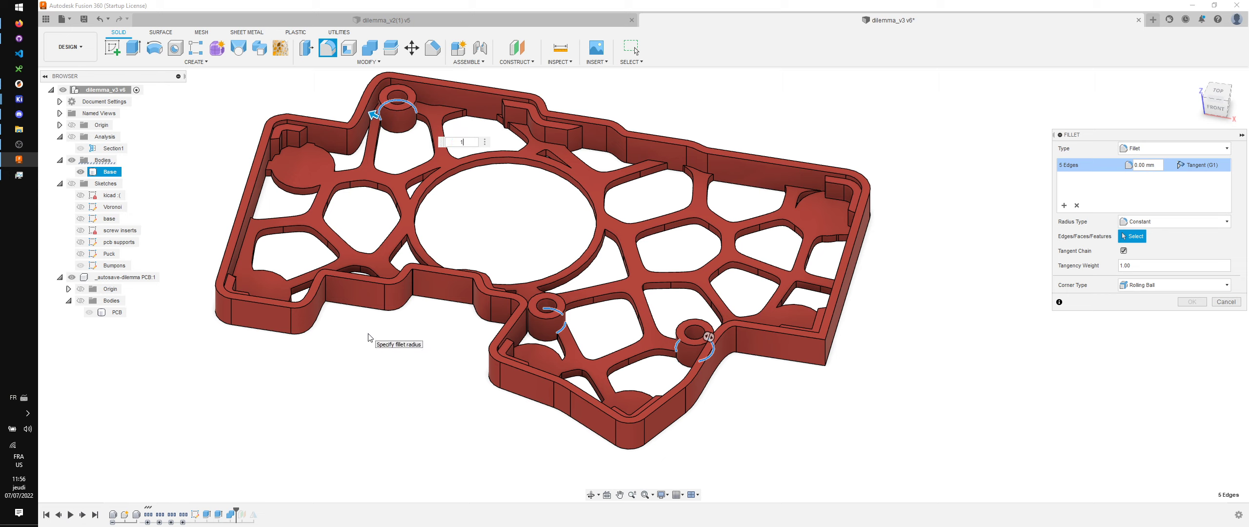
pyautogui.press('Return')
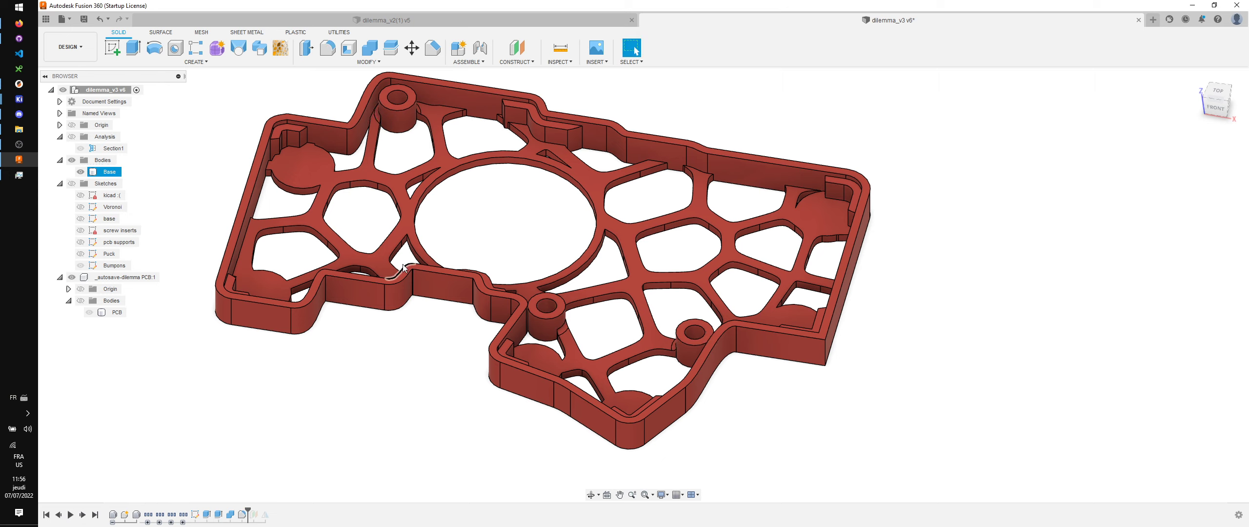
pyautogui.press('f')
pyautogui.press('Escape')
# Step: Group the timeline features from the Bumpons sketch through the post fillet
pyautogui.scroll(5, 299, 167)
pyautogui.scroll(-5, 277, 122)
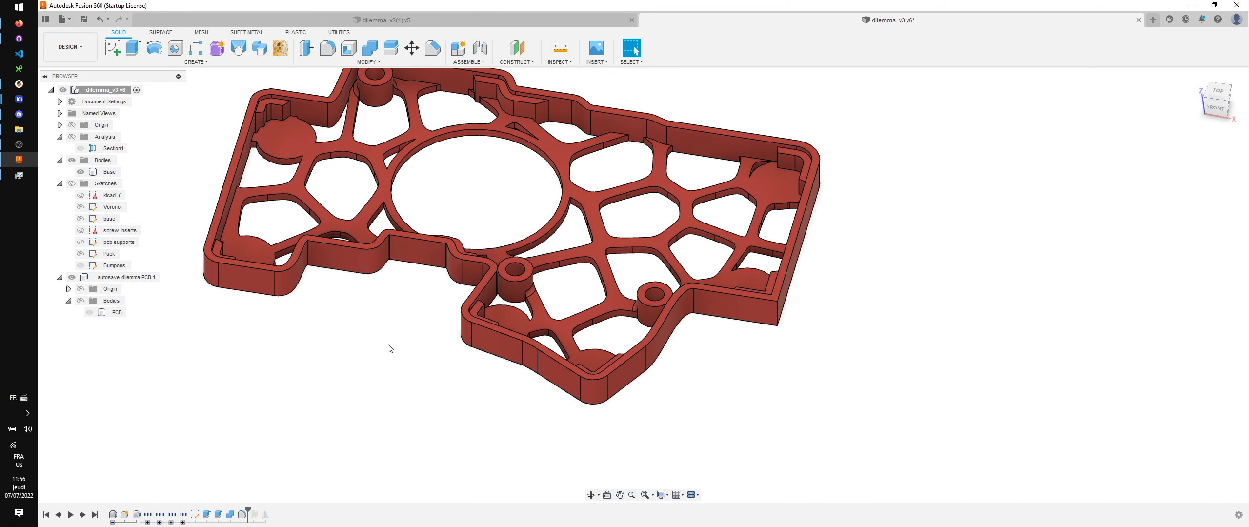
pyautogui.scroll(-2, 400, 351)
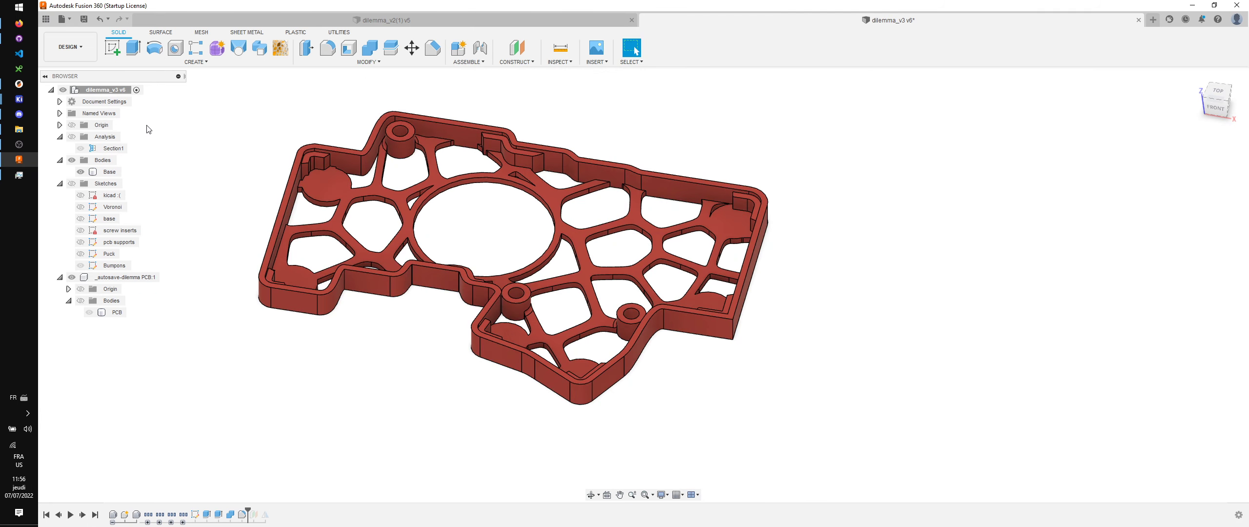
pyautogui.click(242, 514)
pyautogui.rightClick(202, 516)
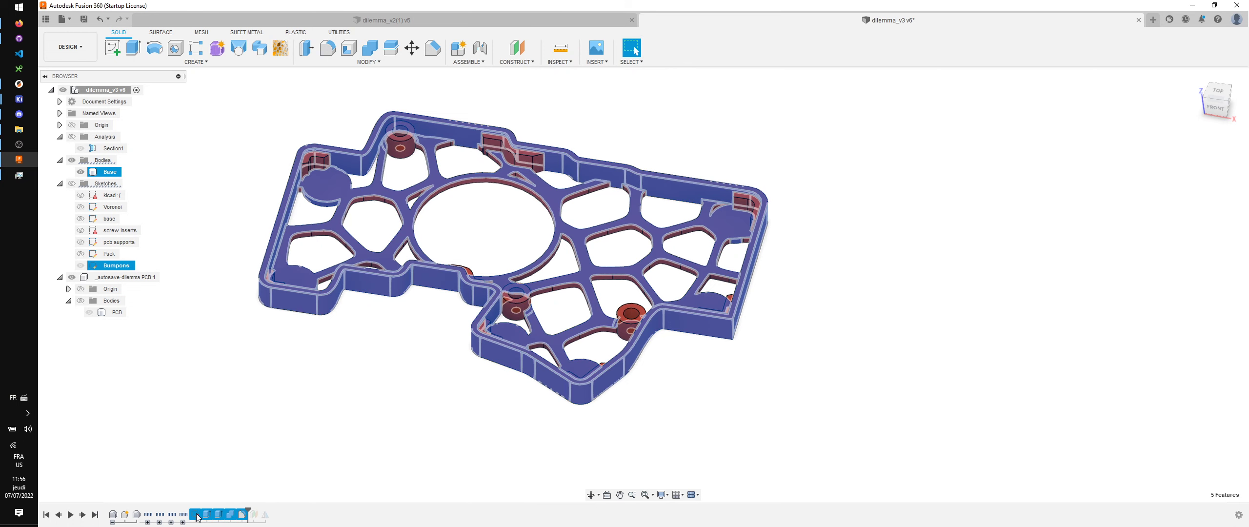
pyautogui.click(226, 458)
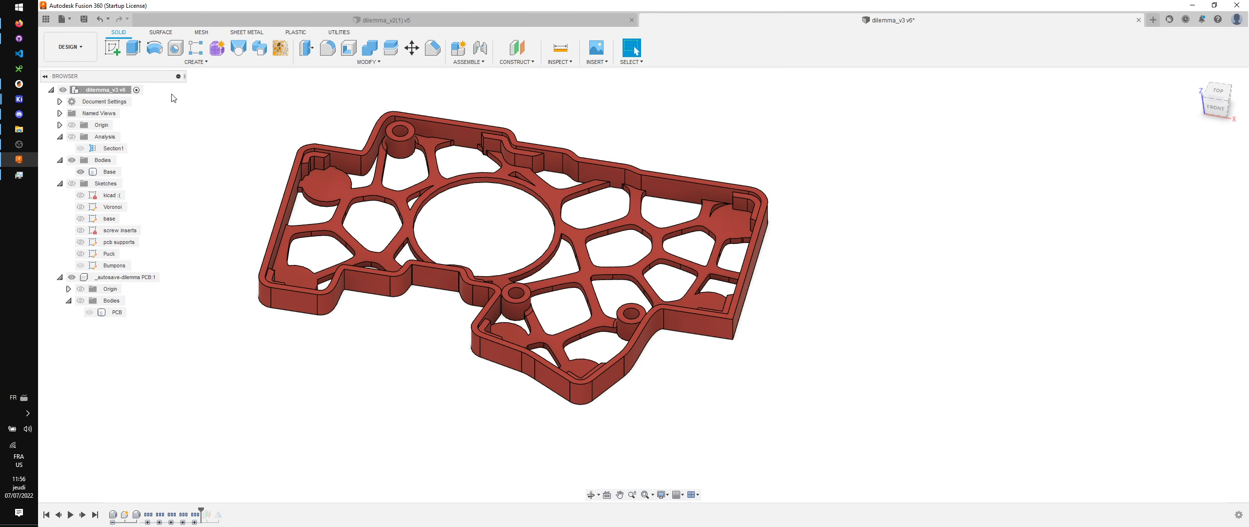
# Step: Start a sketch on the horizontal origin plane and place a text frame just outside the case's back wall
pyautogui.click(113, 50)
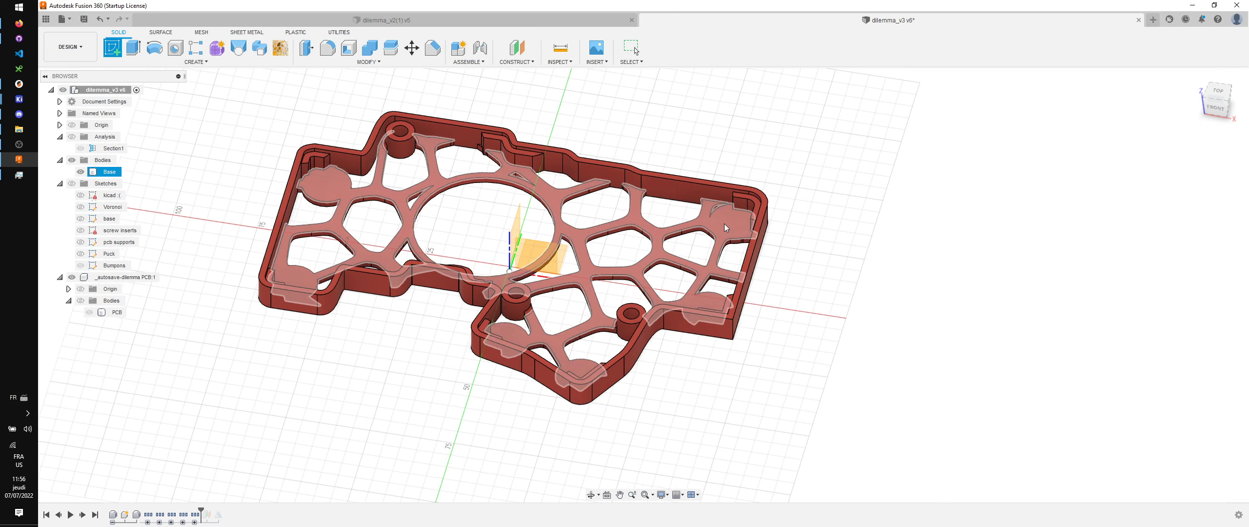
pyautogui.scroll(2, 561, 268)
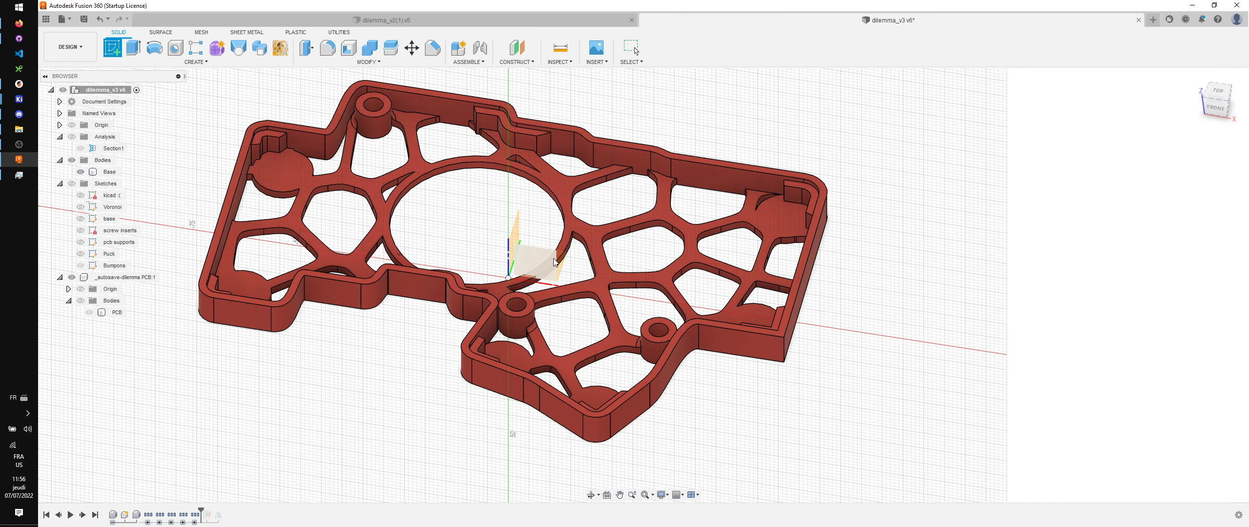
pyautogui.click(544, 283)
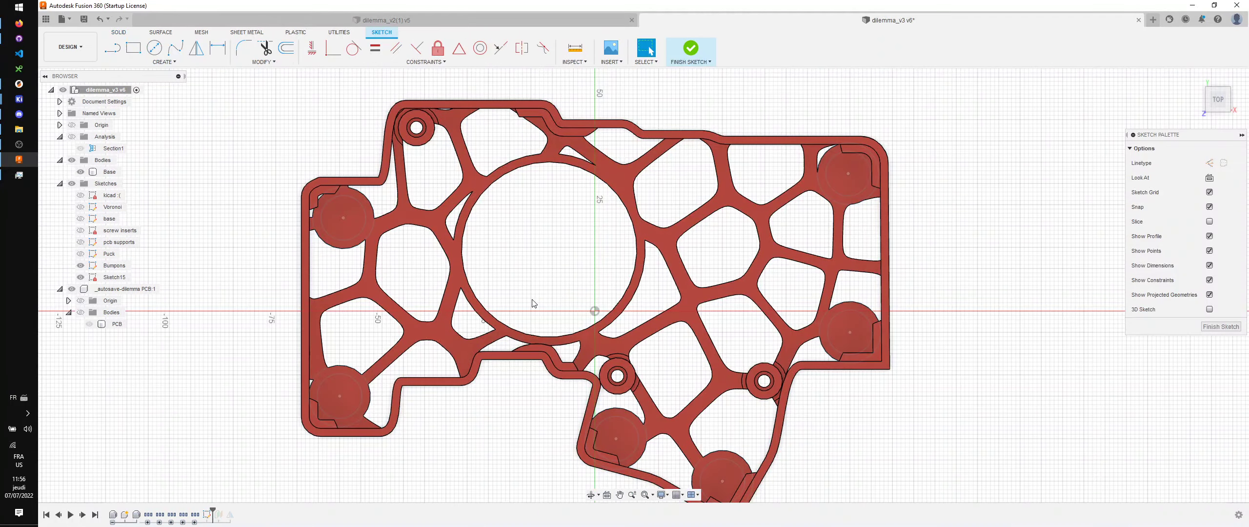
pyautogui.write('stext')
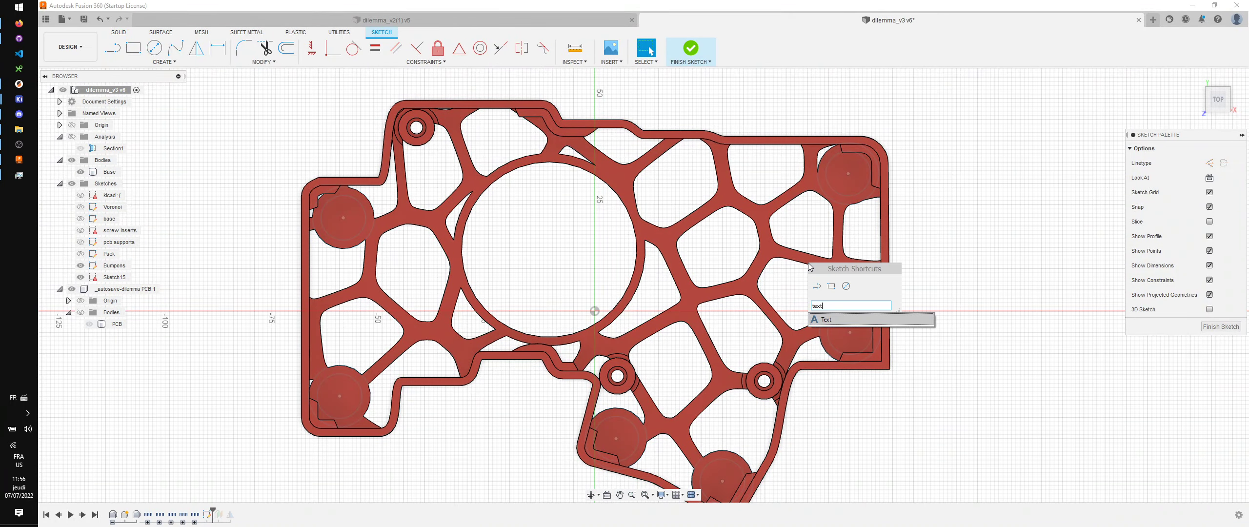
pyautogui.press('Return')
pyautogui.click(739, 90)
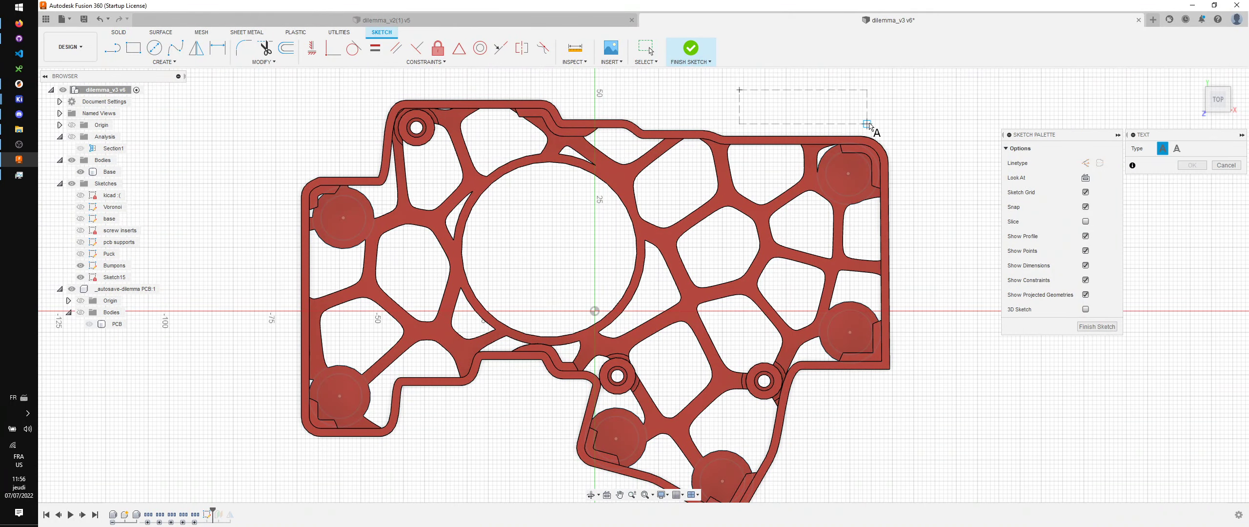
pyautogui.click(850, 125)
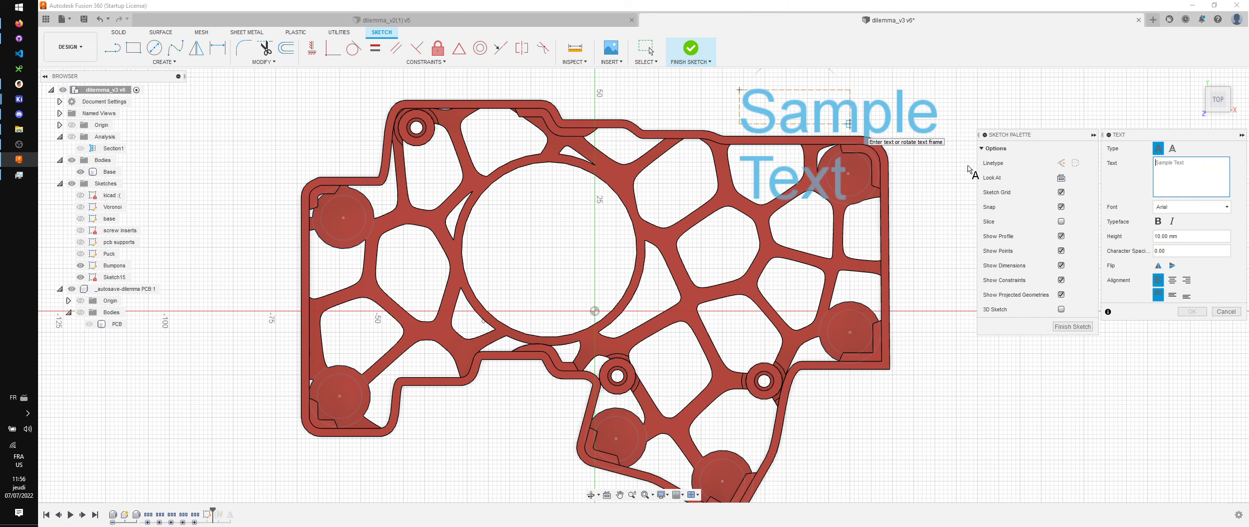
# Step: Enter v3_6 as the sketch text with a height of 3 mm and move it onto the back-right bumpon pad
pyautogui.write('v3')
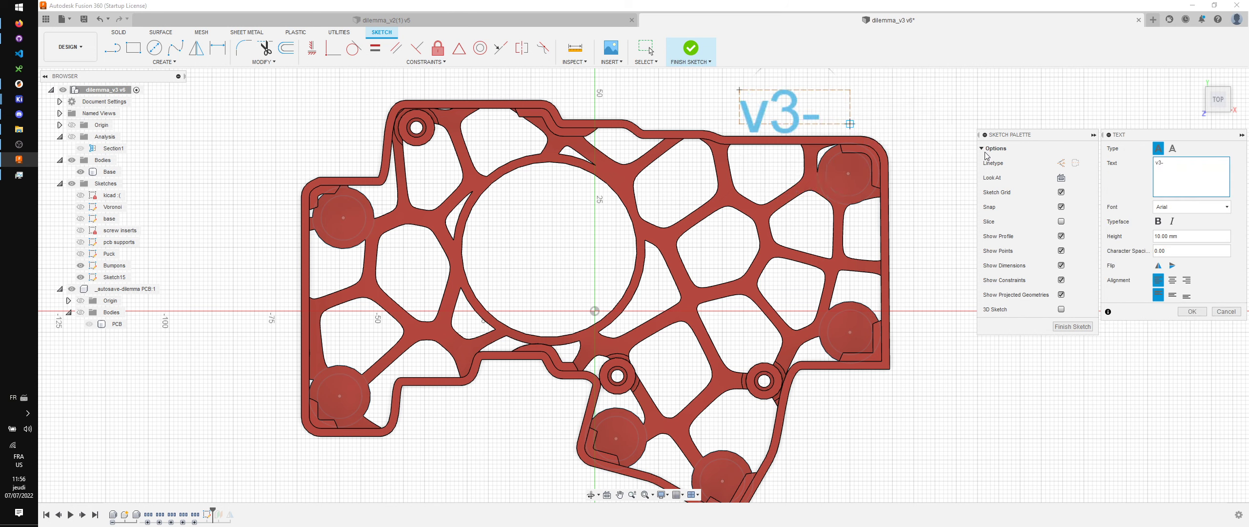
pyautogui.write('_6')
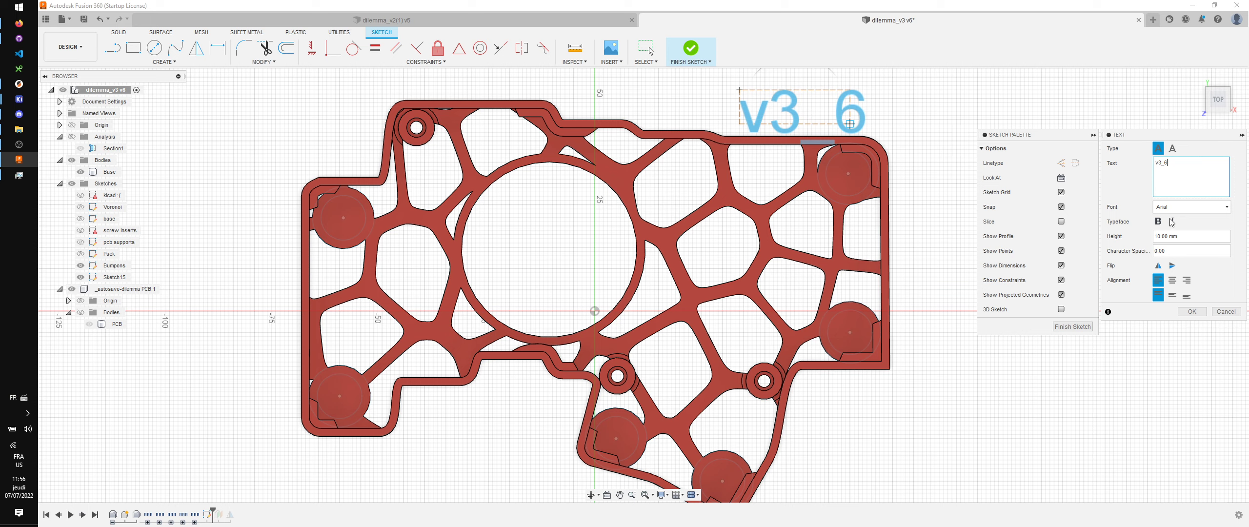
pyautogui.click(1192, 239)
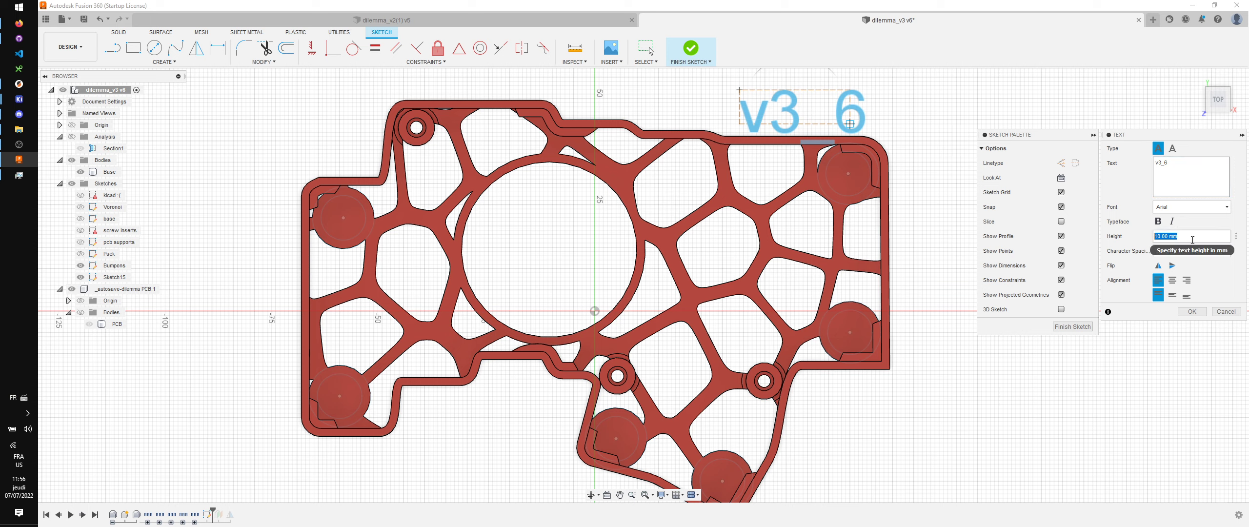
pyautogui.write('3')
pyautogui.click(1192, 311)
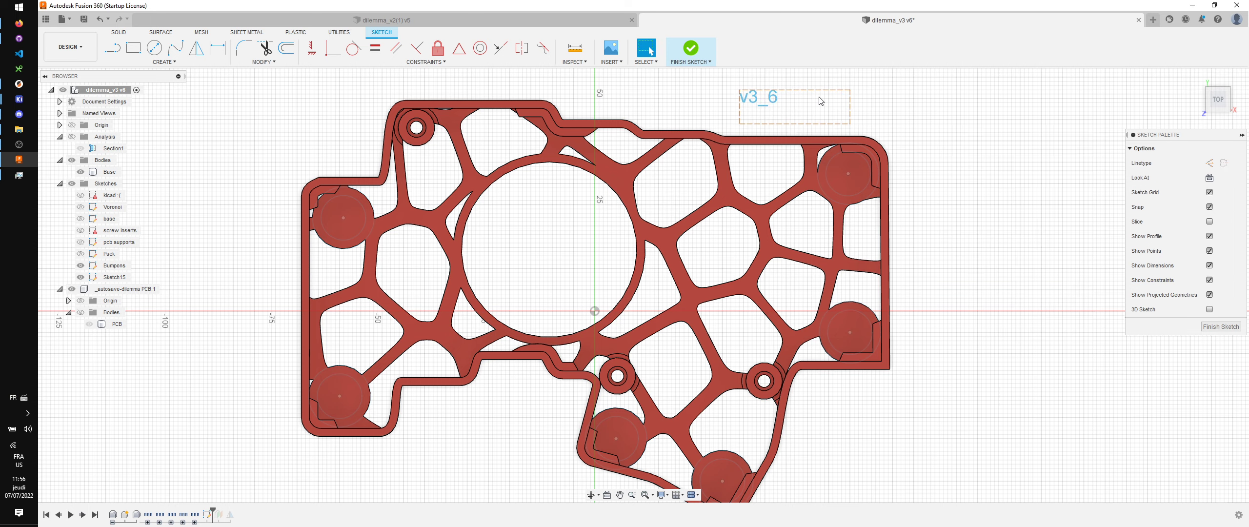
pyautogui.moveTo(765, 102)
pyautogui.mouseDown()
pyautogui.moveTo(802, 161)
pyautogui.moveTo(857, 180)
pyautogui.mouseUp()
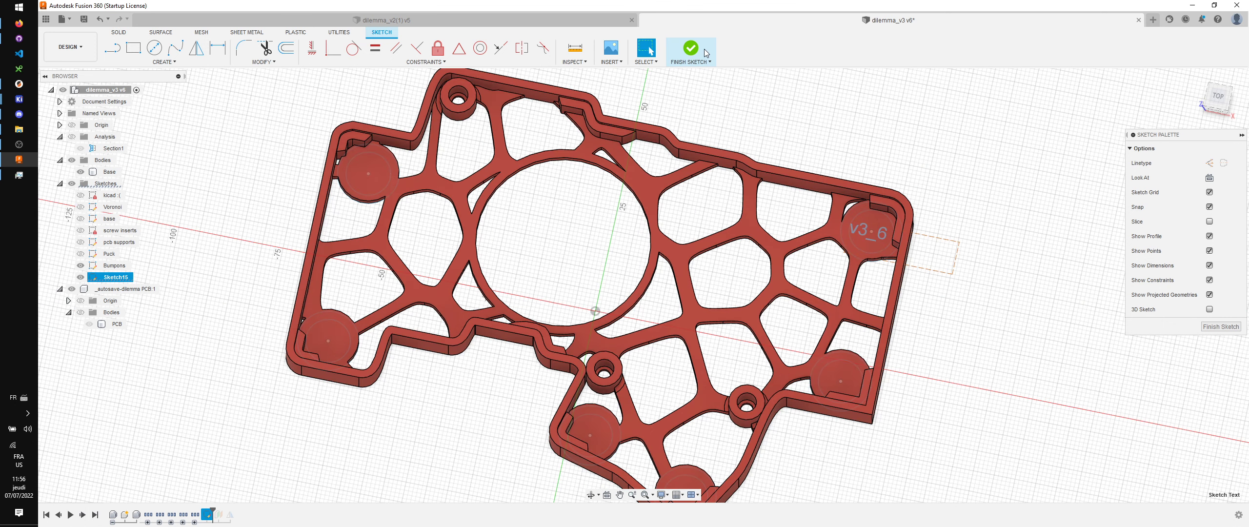
# Step: Finish the text sketch and make the sketches visible, viewing the labelled bumpon pad from below
pyautogui.keyDown('shift'); pyautogui.moveTo(936, 237); pyautogui.dragTo(912, 326, button='middle'); pyautogui.keyUp('shift')
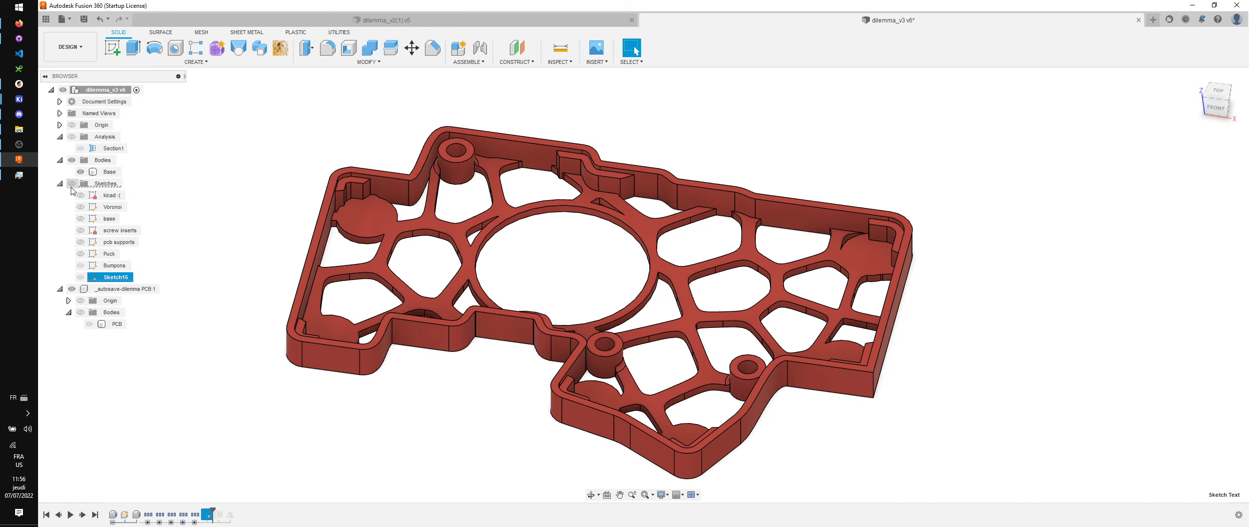
pyautogui.click(71, 183)
pyautogui.moveTo(715, 250); pyautogui.dragTo(652, 181, button='middle')
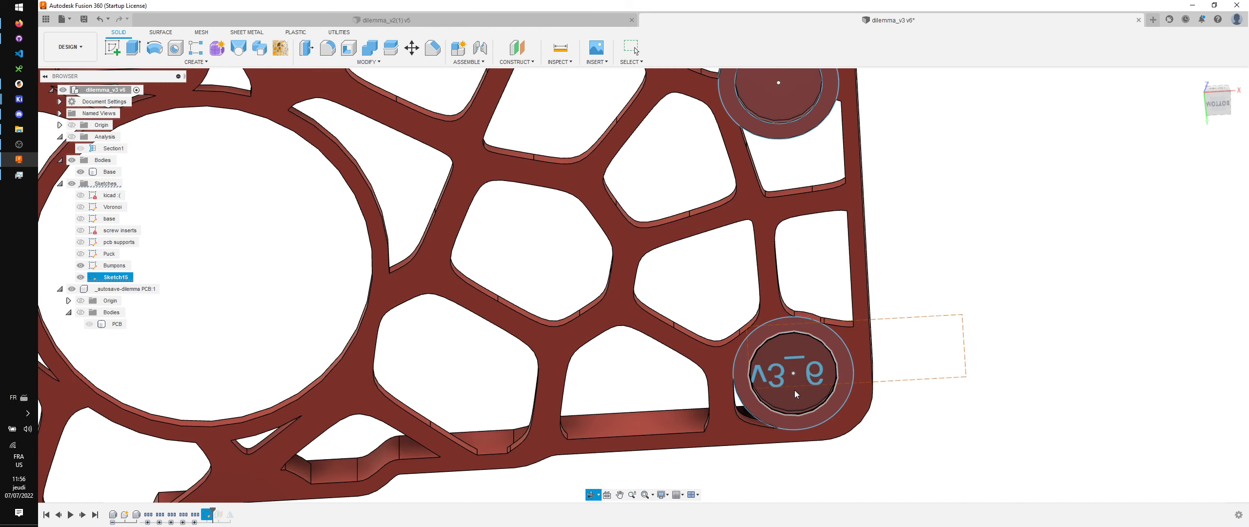
pyautogui.press('e')
pyautogui.click(785, 378)
pyautogui.click(80, 265)
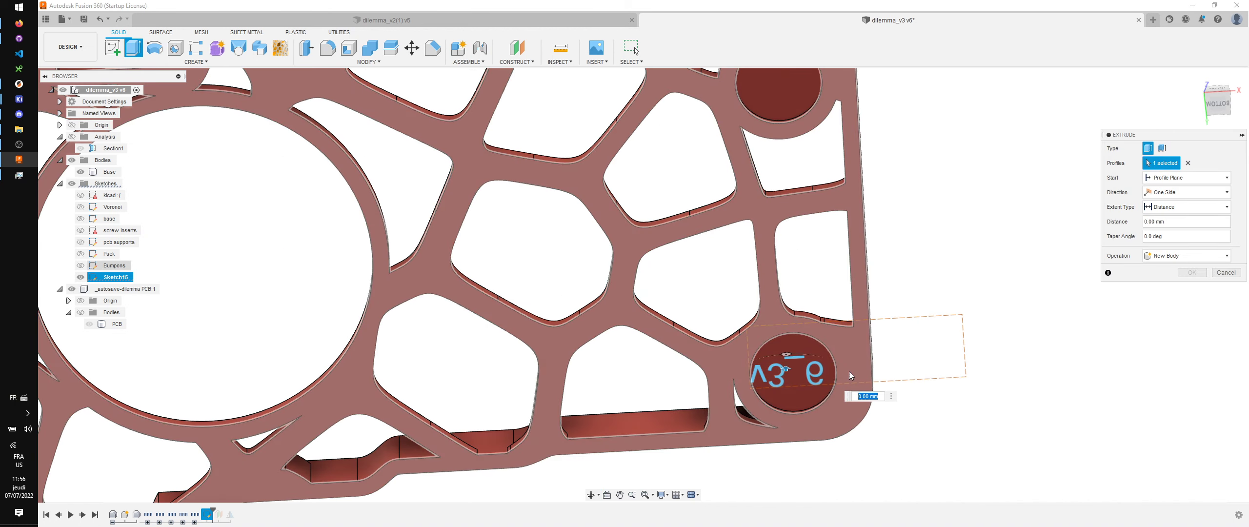
pyautogui.click(803, 373)
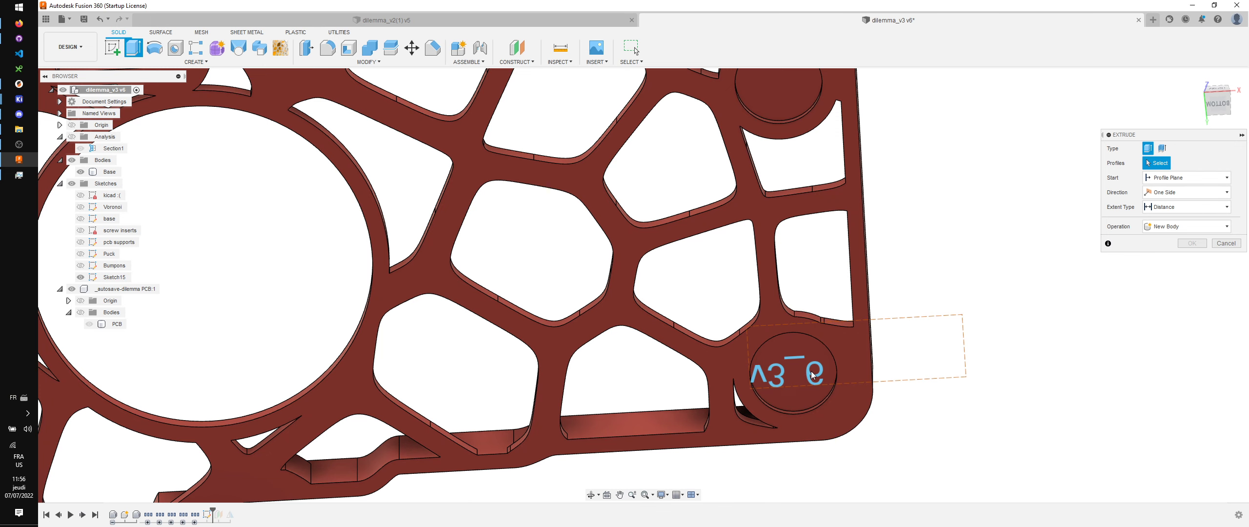
pyautogui.click(813, 375)
pyautogui.press('Escape')
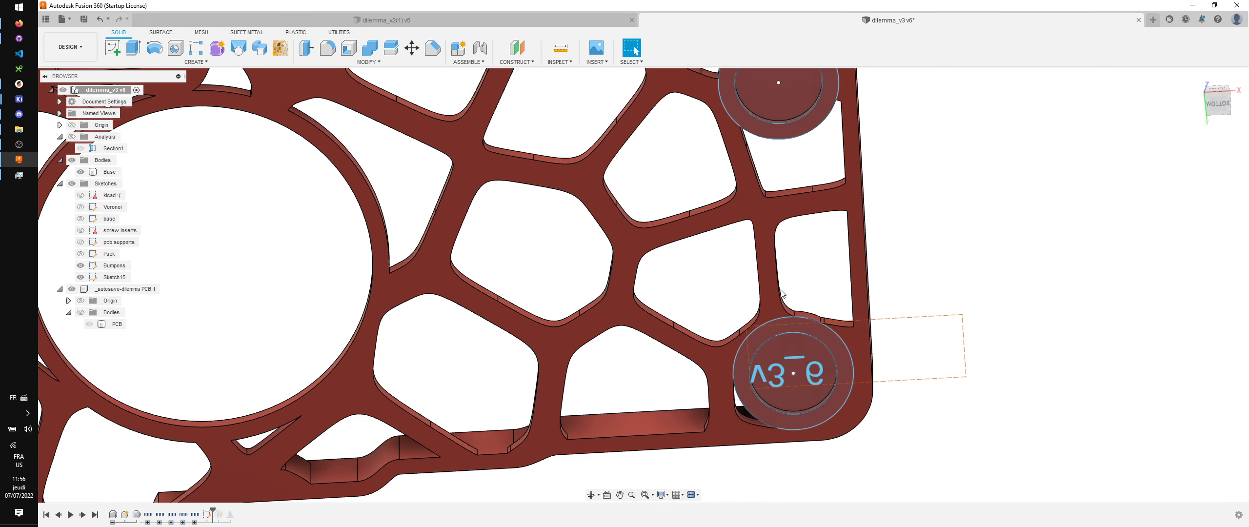
# Step: Hide the Bumpons sketch and start extruding the v3_6 text with an offset start
pyautogui.keyDown('shift'); pyautogui.moveTo(784, 328); pyautogui.dragTo(776, 297, button='middle'); pyautogui.keyUp('shift')
pyautogui.scroll(3, 798, 367)
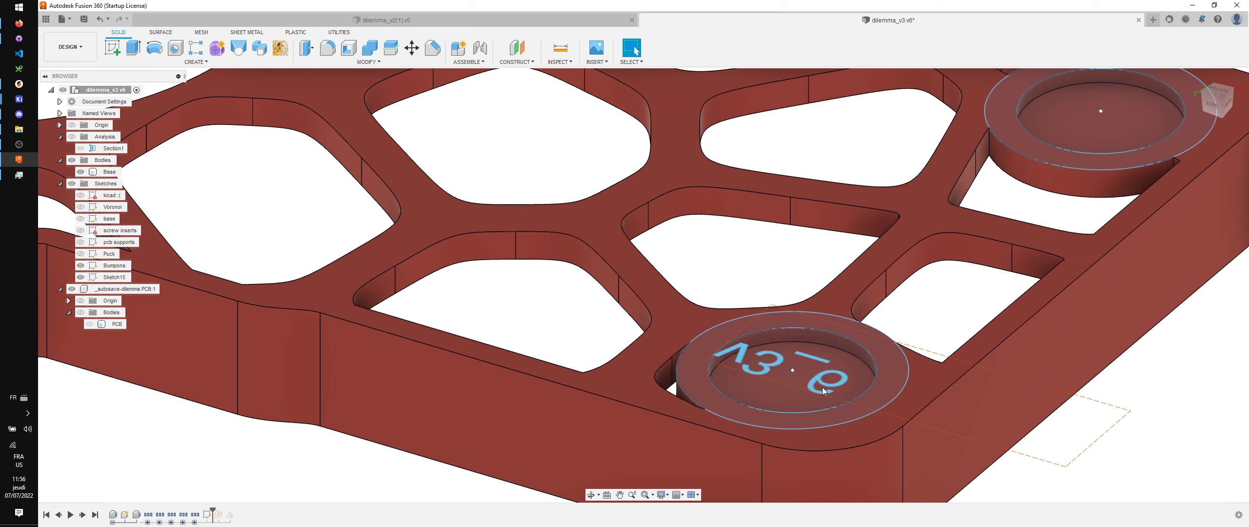
pyautogui.click(822, 386)
pyautogui.click(81, 266)
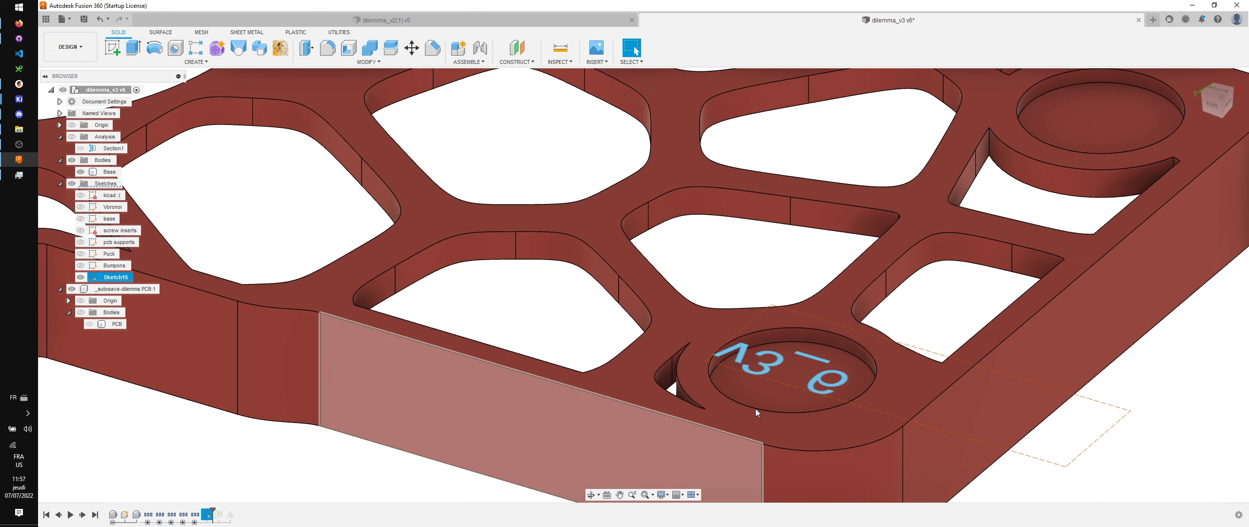
pyautogui.press('e')
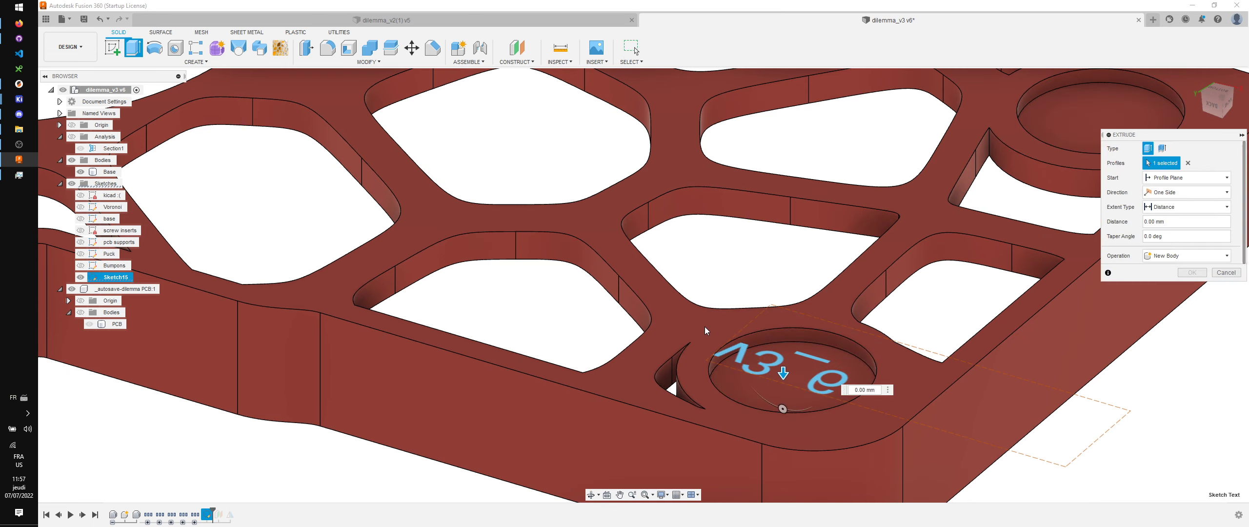
pyautogui.scroll(-4, 704, 326)
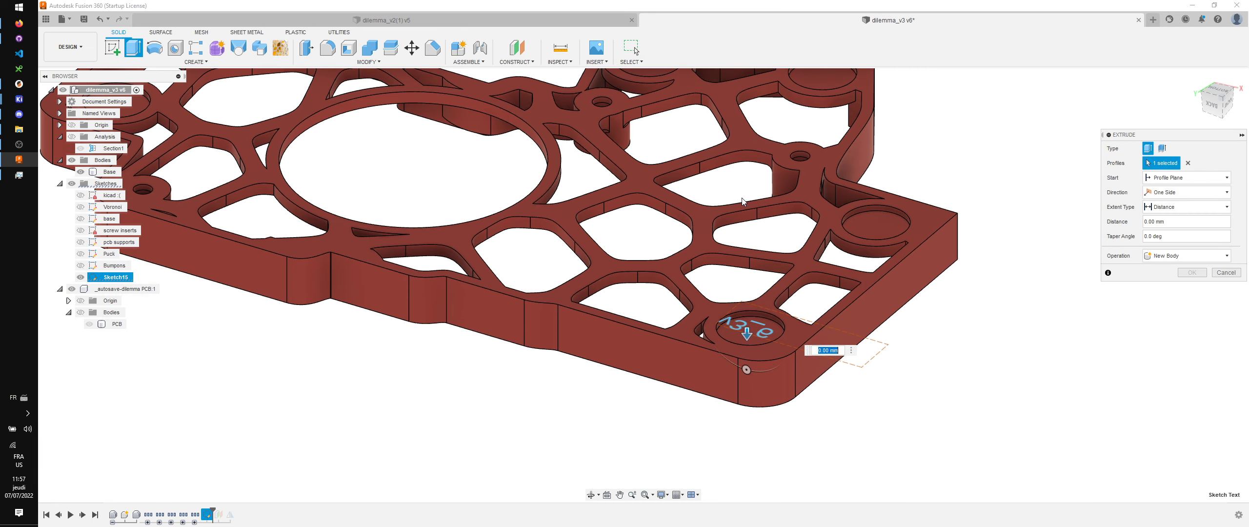
pyautogui.keyDown('shift'); pyautogui.moveTo(766, 427); pyautogui.dragTo(785, 185, button='middle'); pyautogui.keyUp('shift')
pyautogui.click(1184, 179)
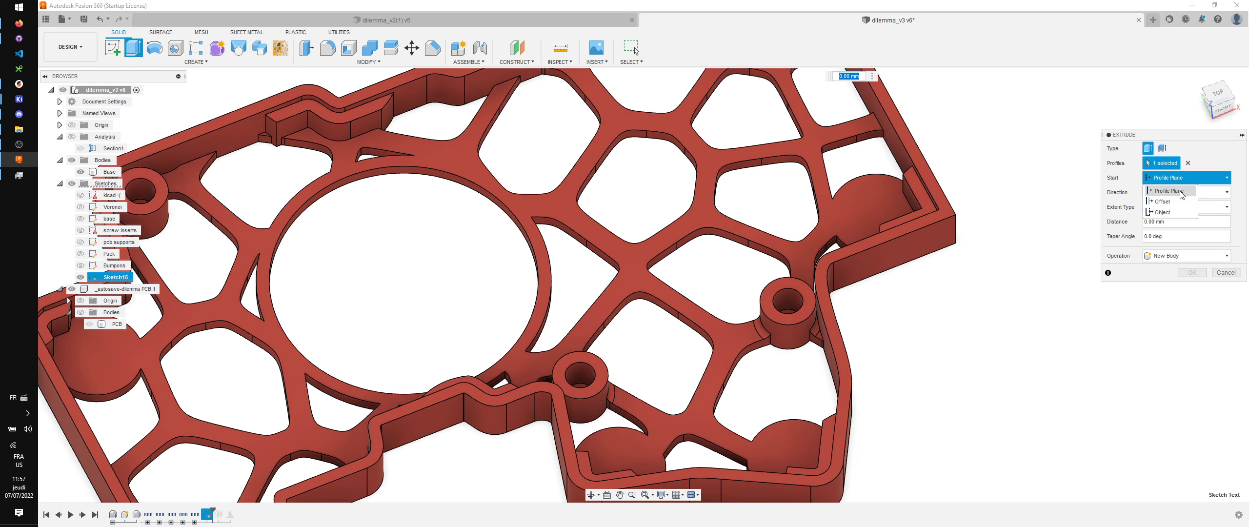
pyautogui.click(1162, 202)
# Step: Cut the v3_6 text into the bumpon pad with a start offset of plate_thickness and a distance of -1 mm
pyautogui.keyDown('shift'); pyautogui.moveTo(820, 273); pyautogui.dragTo(840, 262, button='middle'); pyautogui.keyUp('shift')
pyautogui.write('plate_thickness')
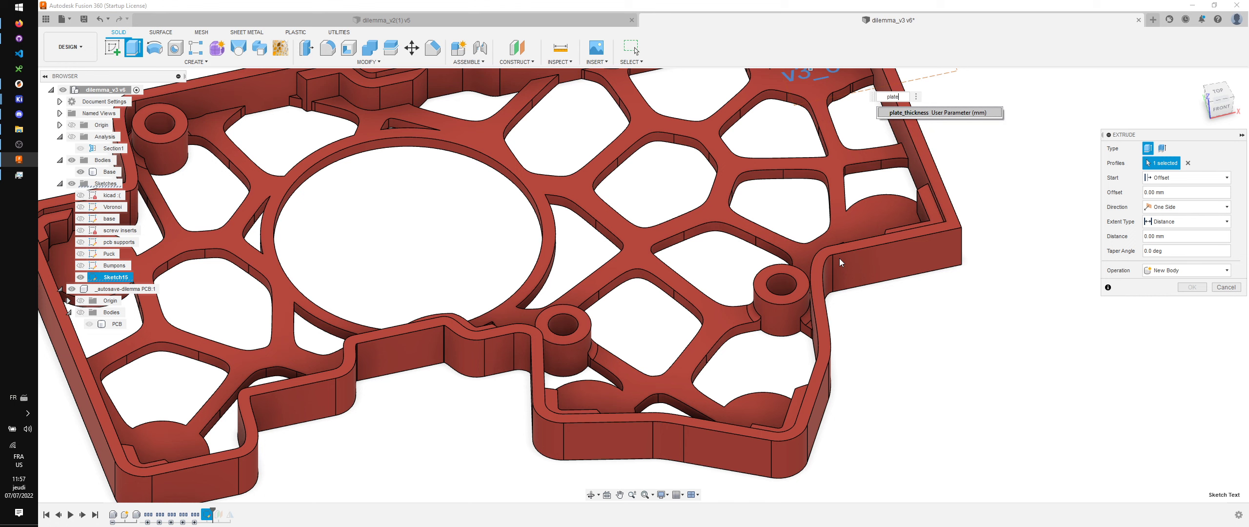
pyautogui.press('Return')
pyautogui.moveTo(917, 235); pyautogui.dragTo(970, 343, button='middle')
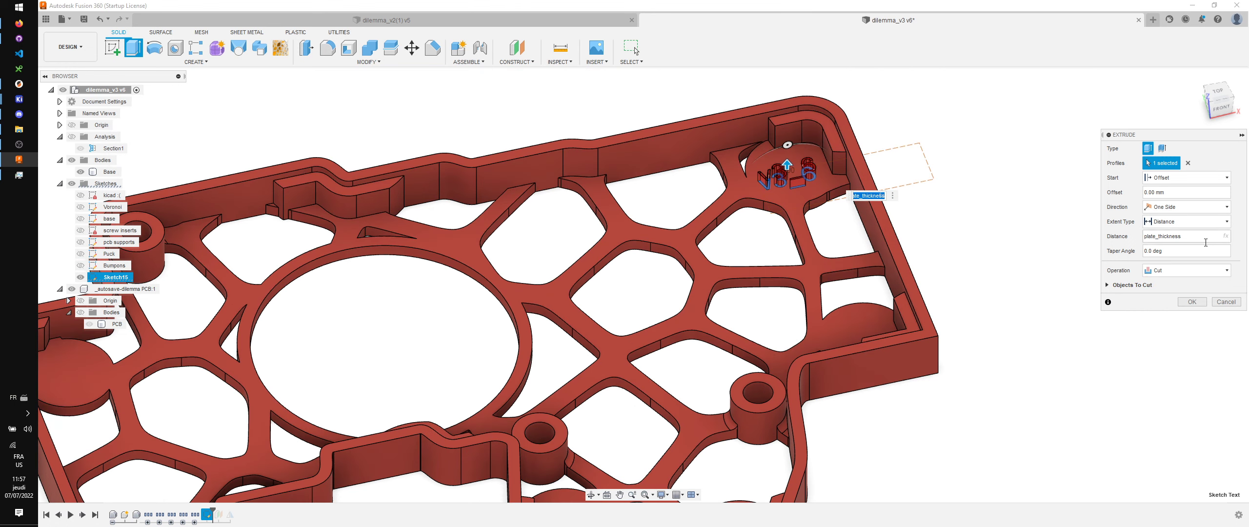
pyautogui.click(1118, 237)
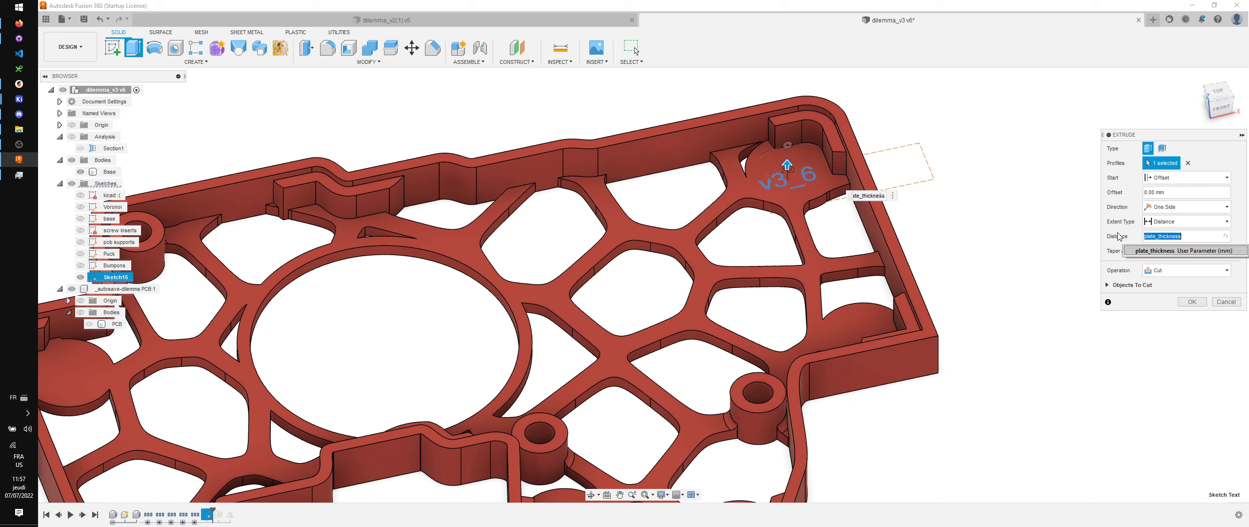
pyautogui.hotkey('ctrl', 'x')
pyautogui.click(1195, 192)
pyautogui.hotkey('ctrl', 'v')
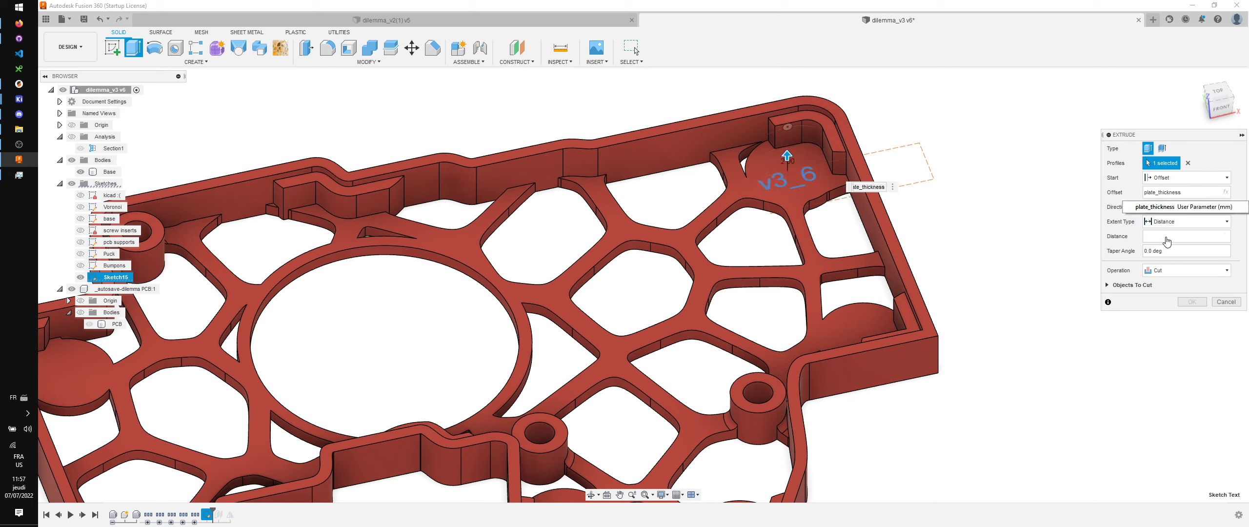
pyautogui.click(1167, 237)
pyautogui.write('-1')
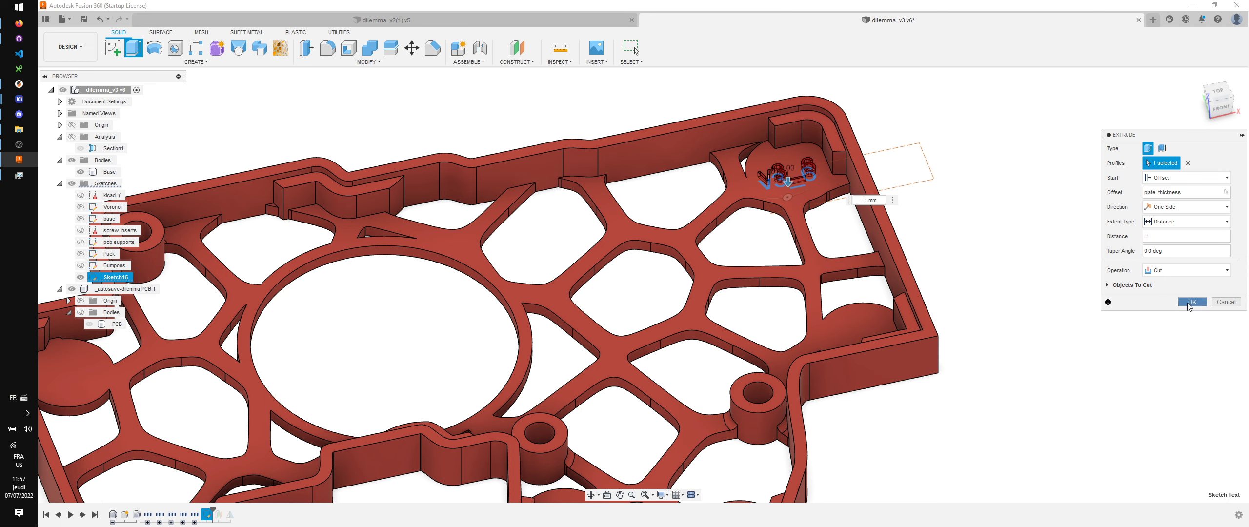
pyautogui.click(1192, 302)
# Step: Examine the cut v3_6 text on the bumpon pad from above and from the underside of the base
pyautogui.keyDown('shift'); pyautogui.moveTo(953, 257); pyautogui.dragTo(942, 275, button='middle'); pyautogui.keyUp('shift')
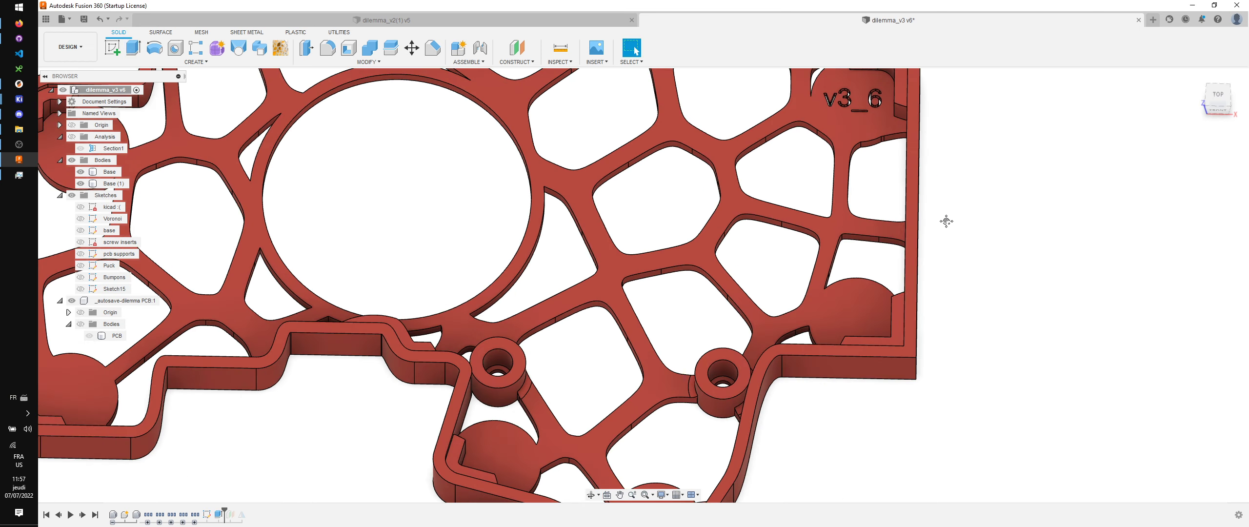
pyautogui.moveTo(946, 221); pyautogui.dragTo(920, 288, button='middle')
pyautogui.scroll(2, 920, 285)
pyautogui.scroll(-2, 920, 285)
pyautogui.keyDown('shift'); pyautogui.moveTo(907, 233); pyautogui.dragTo(838, 155, button='middle'); pyautogui.keyUp('shift')
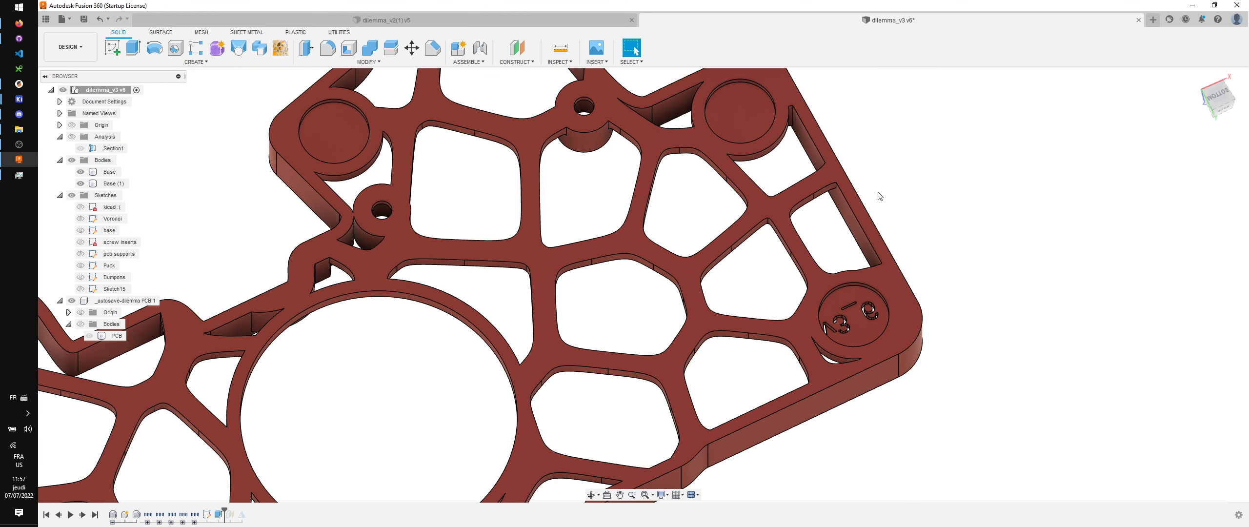
pyautogui.scroll(-4, 880, 196)
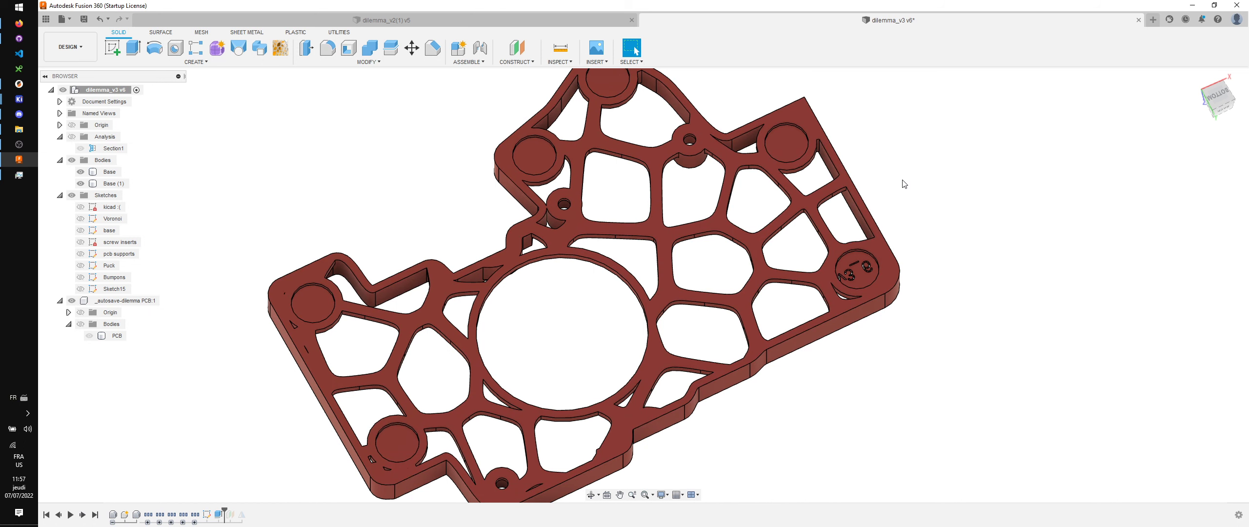
pyautogui.keyDown('shift'); pyautogui.moveTo(895, 258); pyautogui.dragTo(898, 332, button='middle'); pyautogui.keyUp('shift')
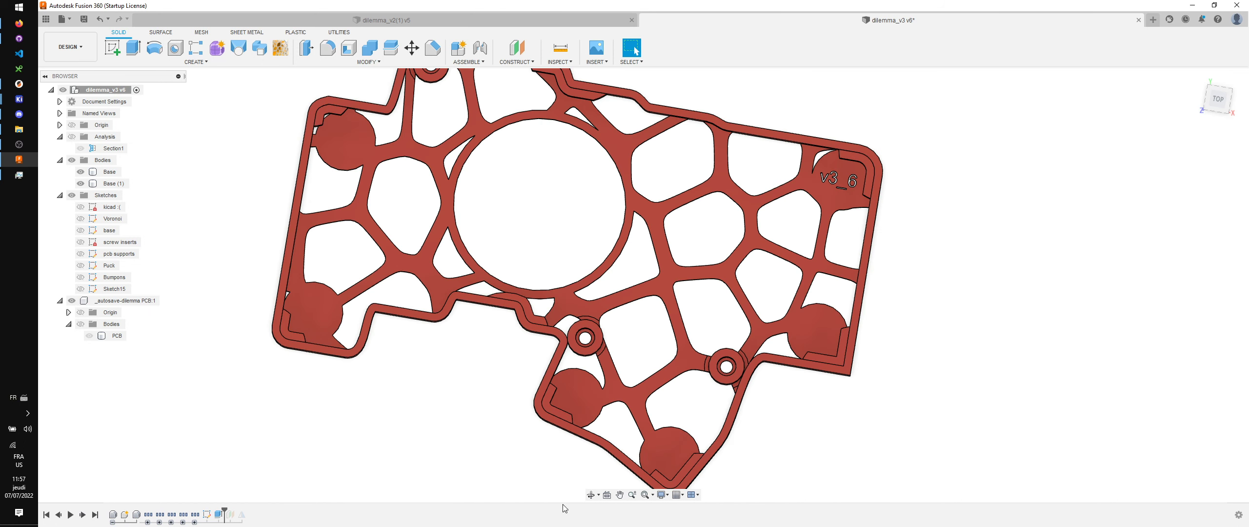
# Step: Reopen the text sketch and move the v3_6 text off the bumpon pad to the rib junction beside the large circular opening
pyautogui.doubleClick(207, 515)
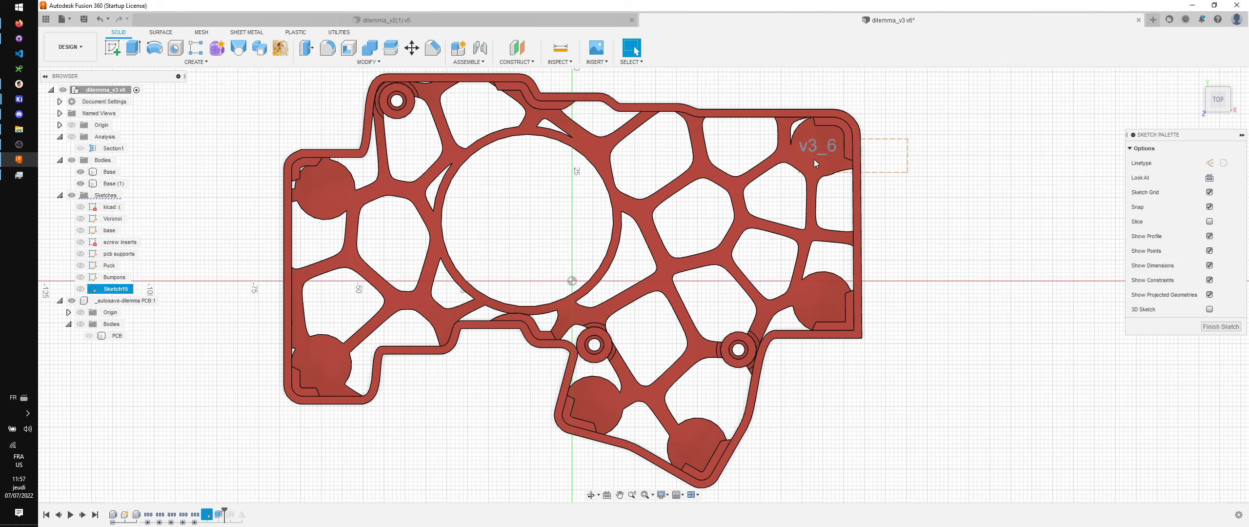
pyautogui.click(835, 197)
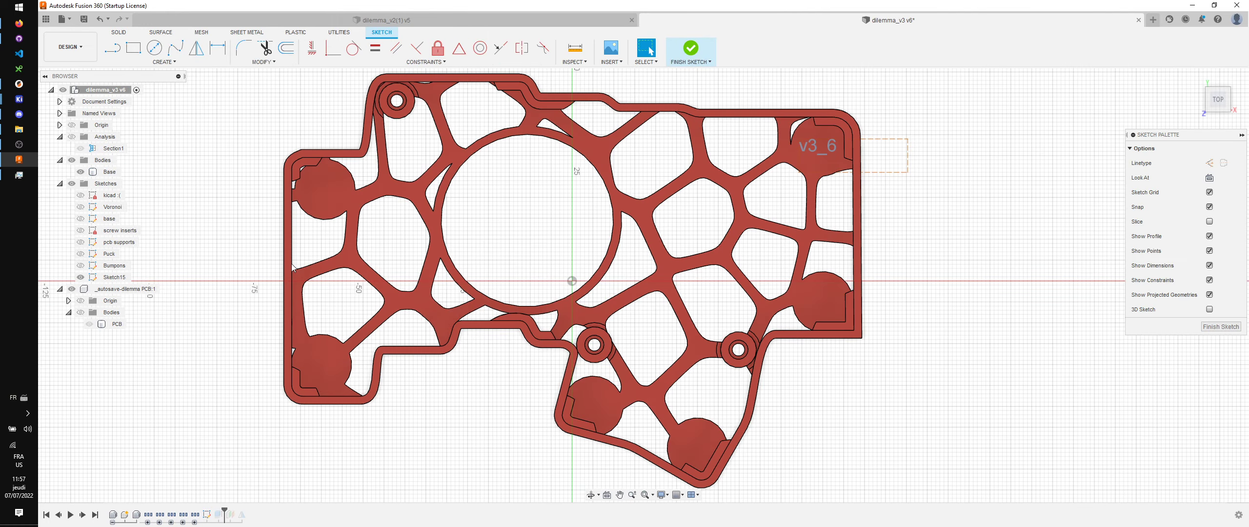
pyautogui.keyDown('shift'); pyautogui.moveTo(290, 263); pyautogui.dragTo(792, 376, button='middle'); pyautogui.keyUp('shift')
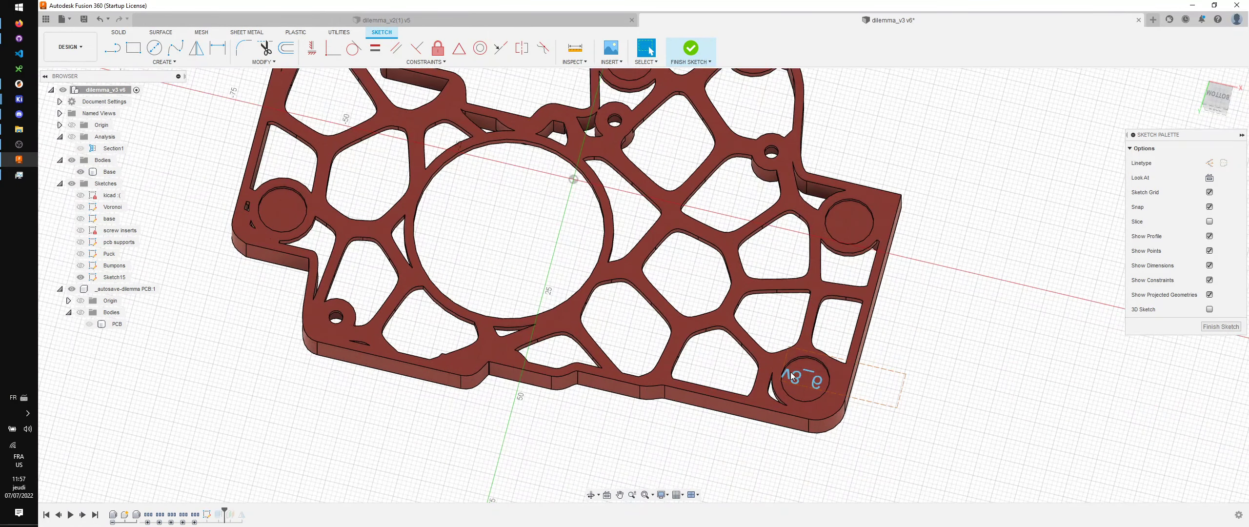
pyautogui.moveTo(793, 374)
pyautogui.mouseDown()
pyautogui.moveTo(683, 223)
pyautogui.moveTo(630, 229)
pyautogui.mouseUp()
pyautogui.moveTo(418, 222); pyautogui.dragTo(379, 178)
pyautogui.moveTo(380, 177); pyautogui.dragTo(423, 275, button='middle')
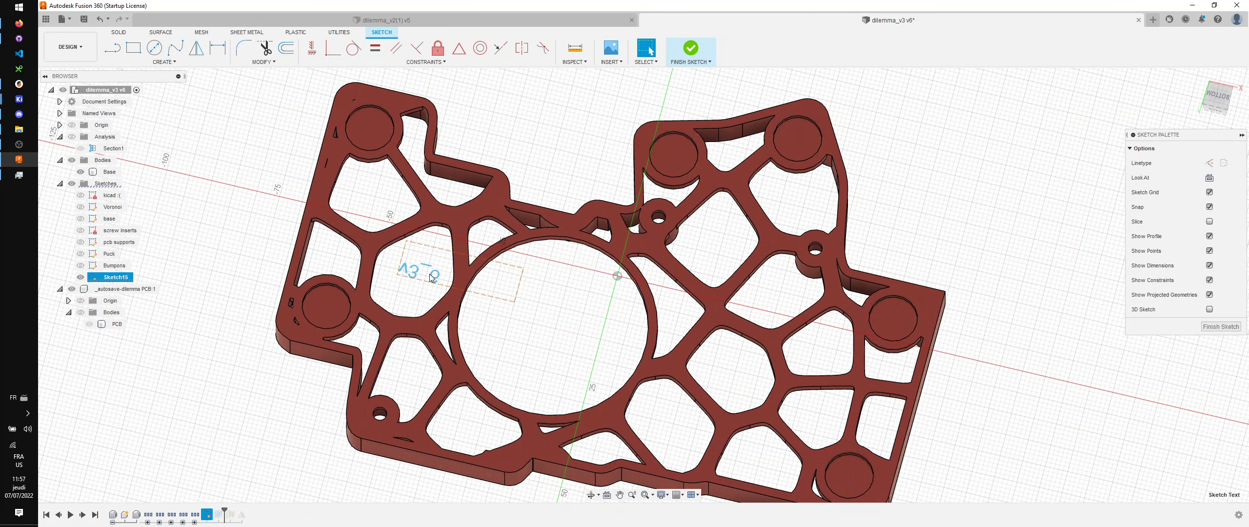
pyautogui.click(434, 269)
pyautogui.moveTo(452, 251); pyautogui.dragTo(491, 193)
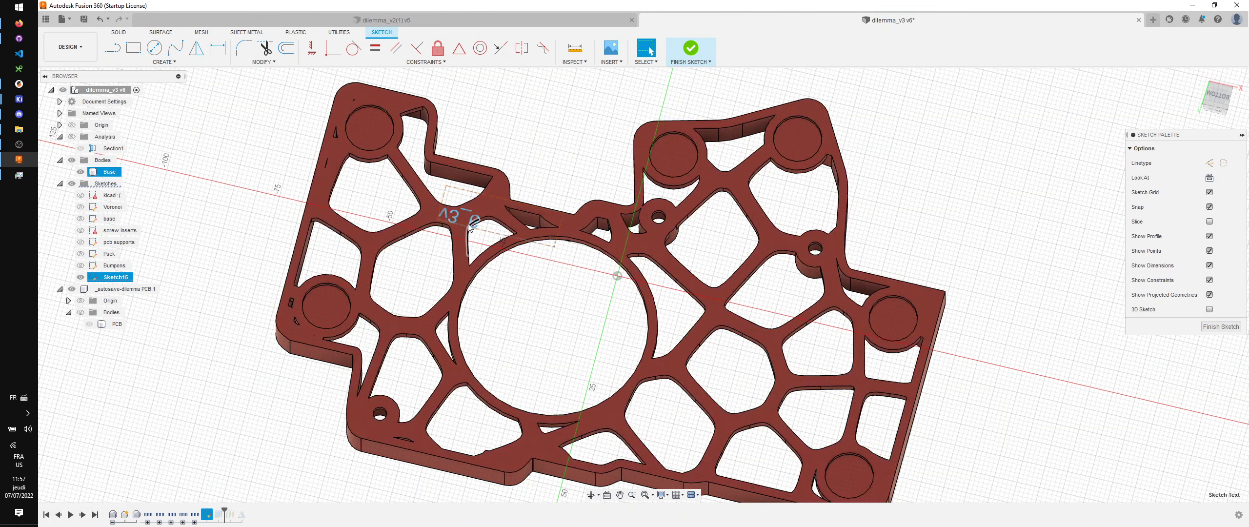
# Step: Rotate the v3_6 text about Z by -35 degrees and a further -5 degrees so it follows the rib
pyautogui.click(477, 219)
pyautogui.press('m')
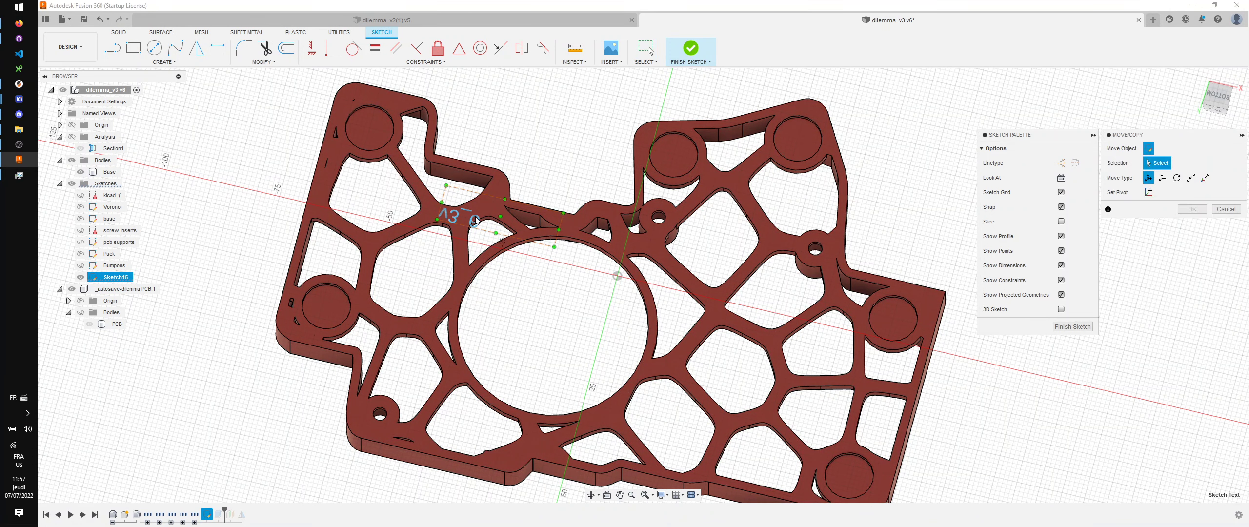
pyautogui.moveTo(446, 260); pyautogui.dragTo(472, 254)
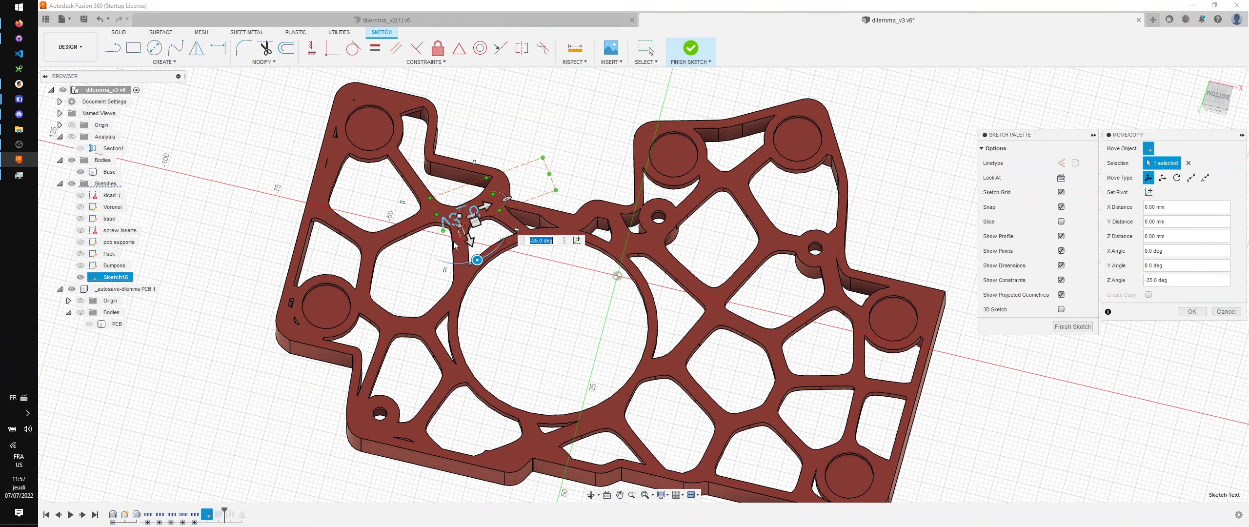
pyautogui.scroll(3, 467, 231)
pyautogui.moveTo(463, 215); pyautogui.dragTo(492, 240)
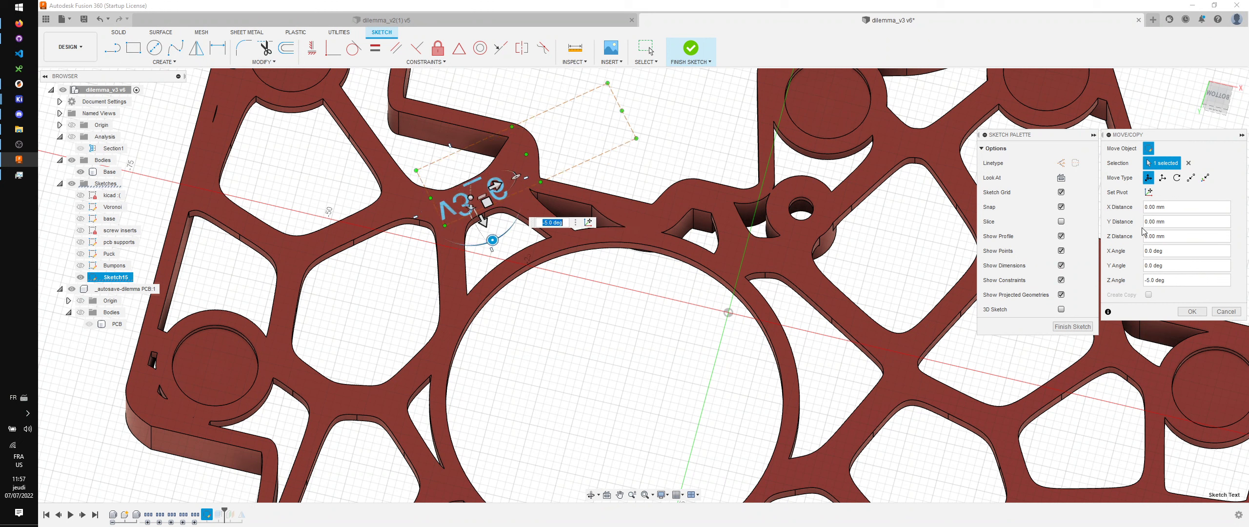
pyautogui.click(1192, 311)
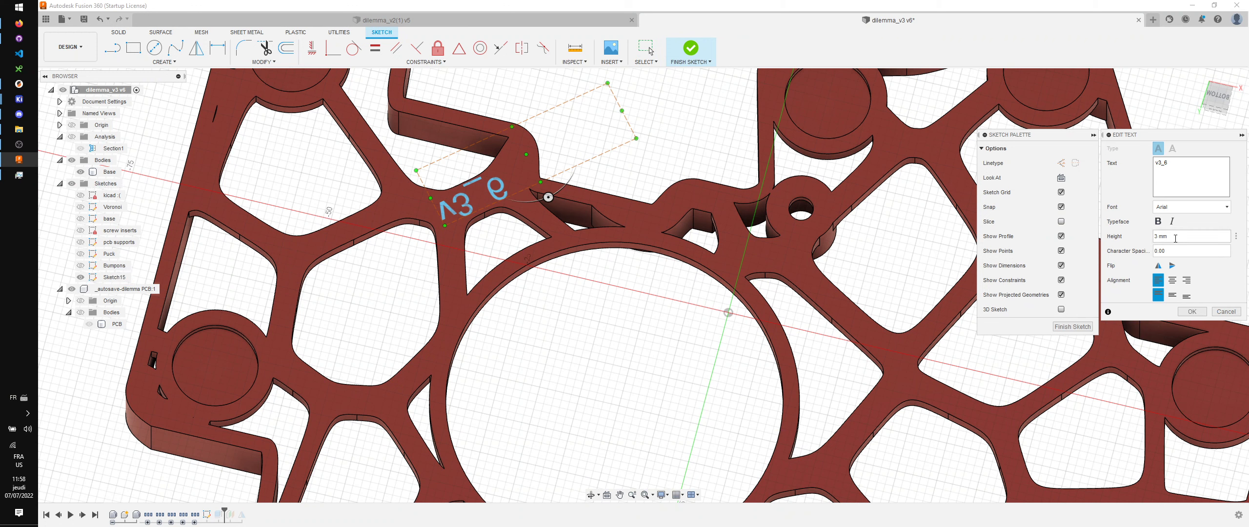
# Step: Set the v3_6 text height to 3 mm, nudge it along the rib and finish the sketch
pyautogui.press('Return')
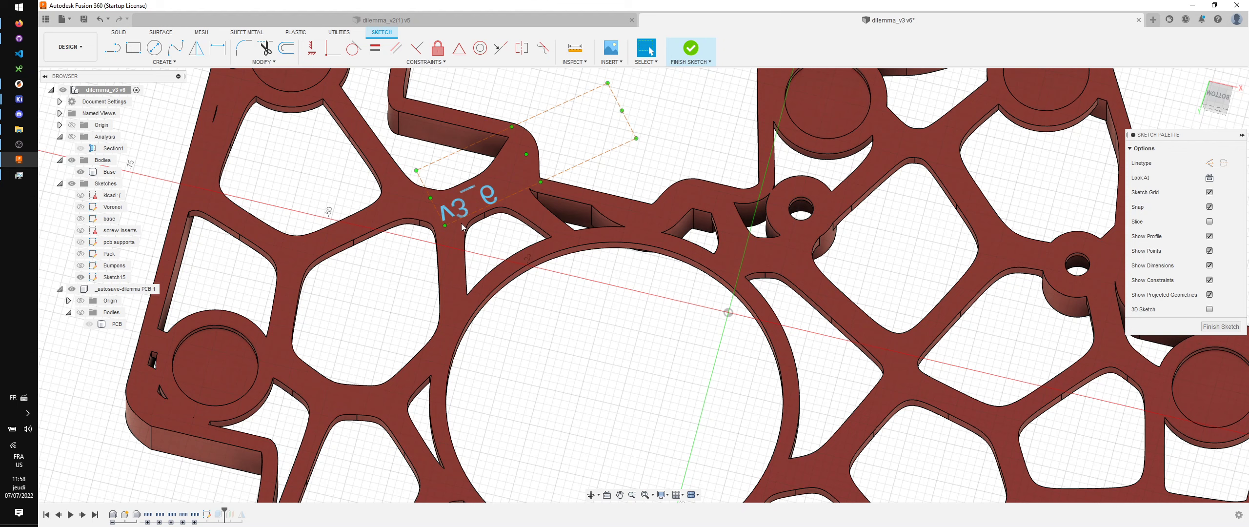
pyautogui.moveTo(487, 199); pyautogui.dragTo(497, 193)
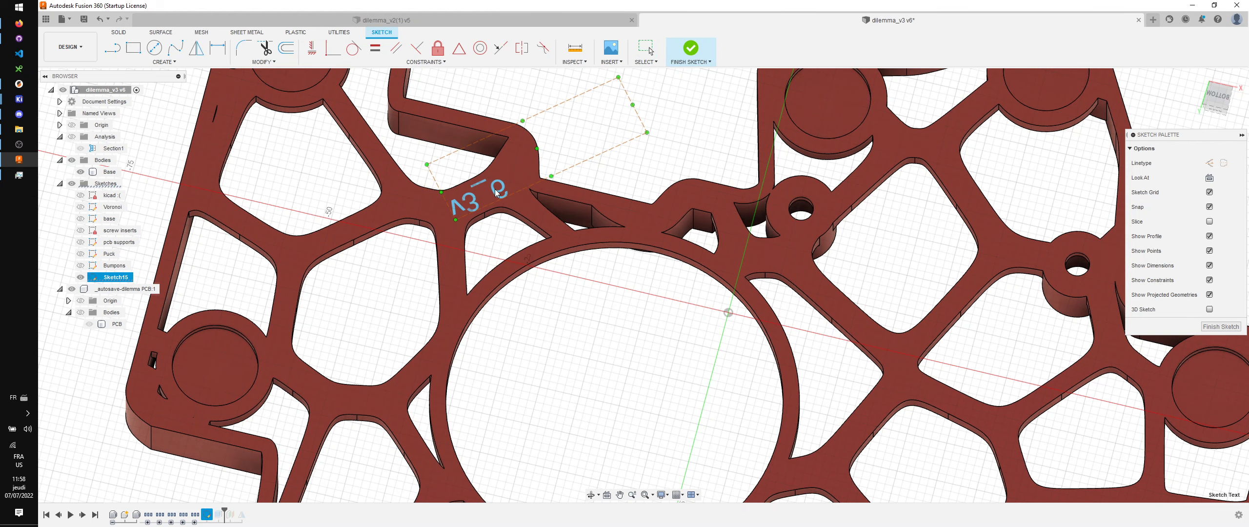
pyautogui.click(691, 48)
# Step: Examine the relocated v3_6 engraving on the rib from above and at close range
pyautogui.keyDown('shift'); pyautogui.moveTo(627, 210); pyautogui.dragTo(629, 368, button='middle'); pyautogui.keyUp('shift')
pyautogui.scroll(3, 588, 272)
pyautogui.keyDown('shift'); pyautogui.moveTo(588, 272); pyautogui.dragTo(630, 349, button='middle'); pyautogui.keyUp('shift')
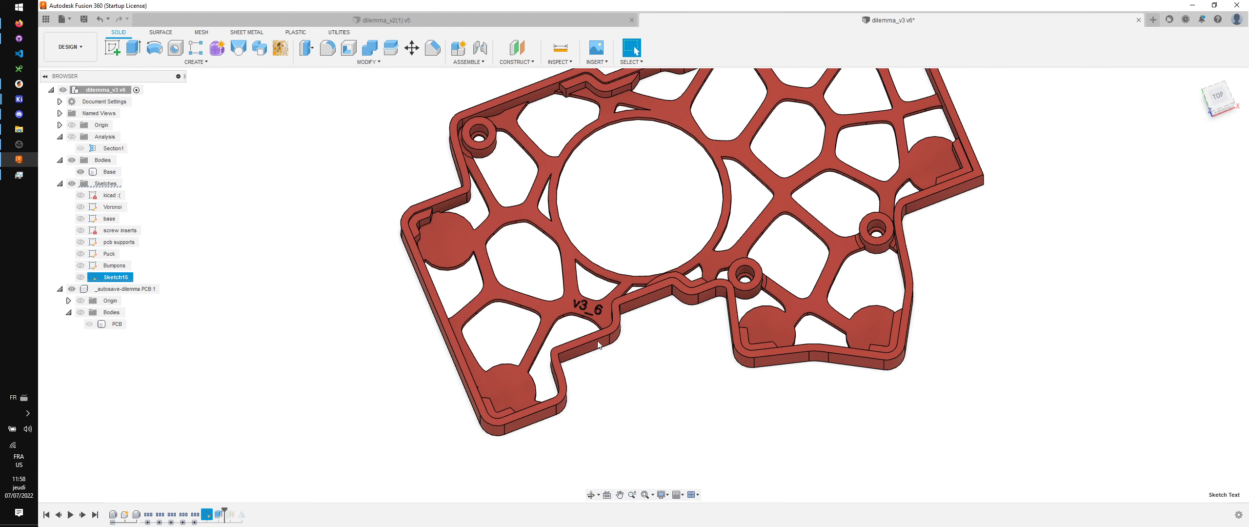
pyautogui.scroll(-2, 600, 388)
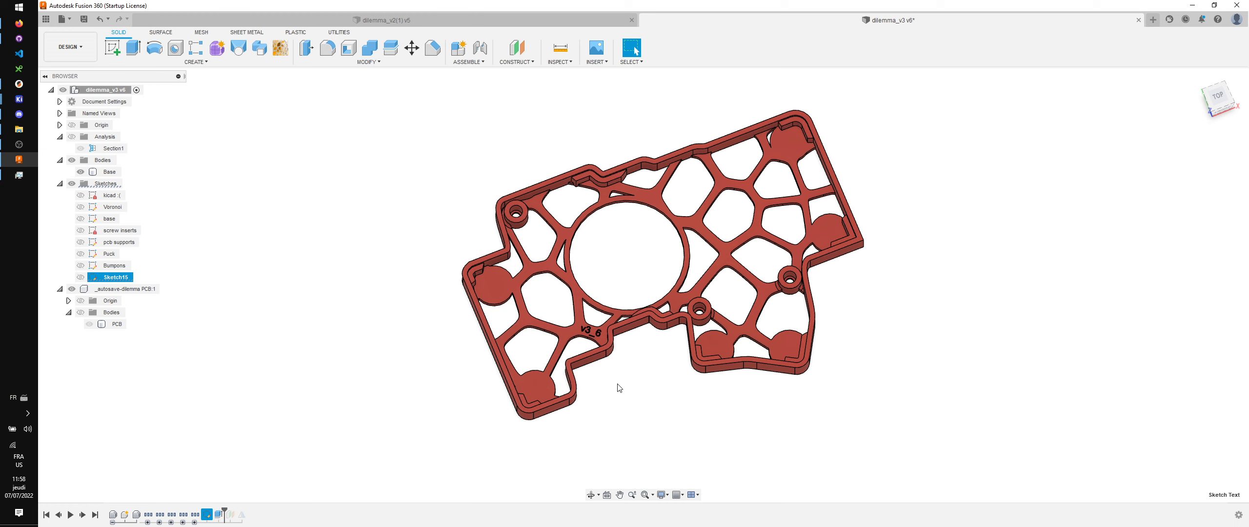
pyautogui.scroll(2, 614, 256)
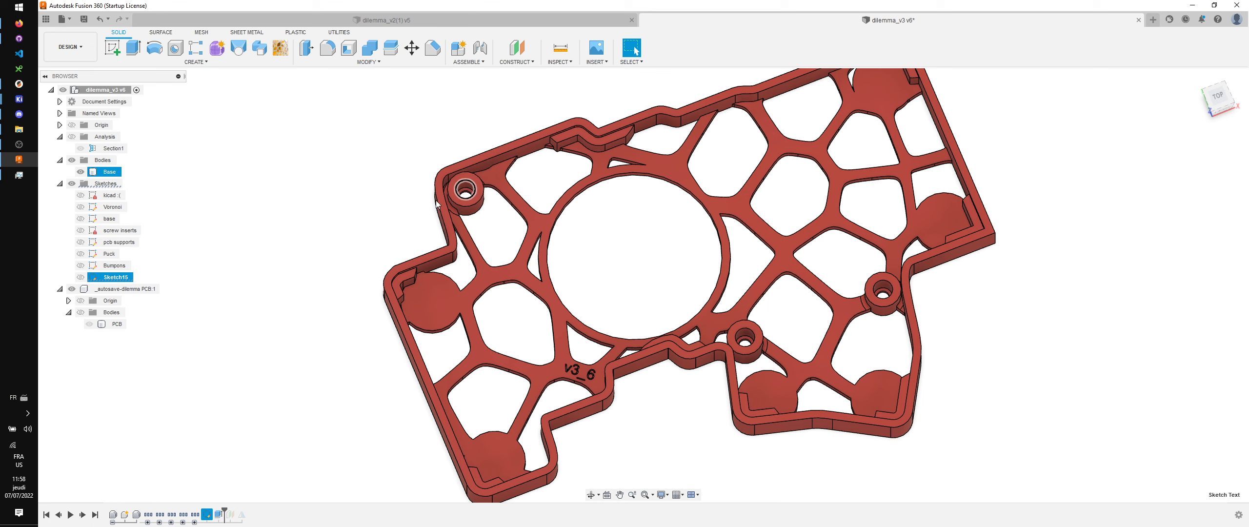
pyautogui.scroll(-2, 616, 263)
pyautogui.keyDown('shift'); pyautogui.moveTo(616, 262); pyautogui.dragTo(617, 295, button='middle'); pyautogui.keyUp('shift')
pyautogui.scroll(5, 619, 299)
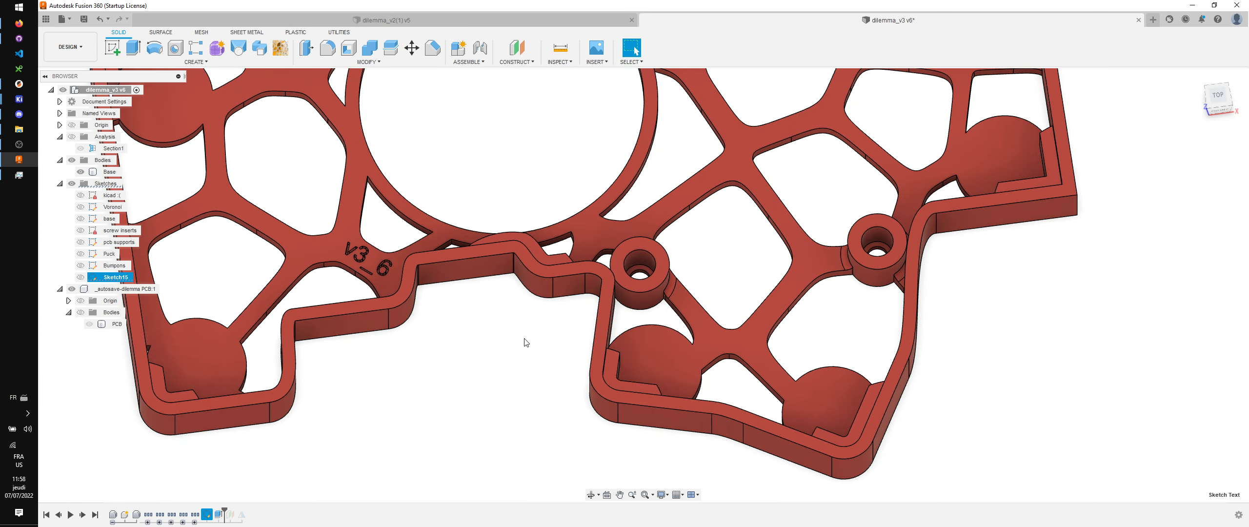
pyautogui.moveTo(524, 338)
pyautogui.keyDown('shift'); pyautogui.mouseDown(button='middle')
pyautogui.moveTo(492, 323)
pyautogui.moveTo(535, 323)
pyautogui.mouseUp(button='middle'); pyautogui.keyUp('shift')
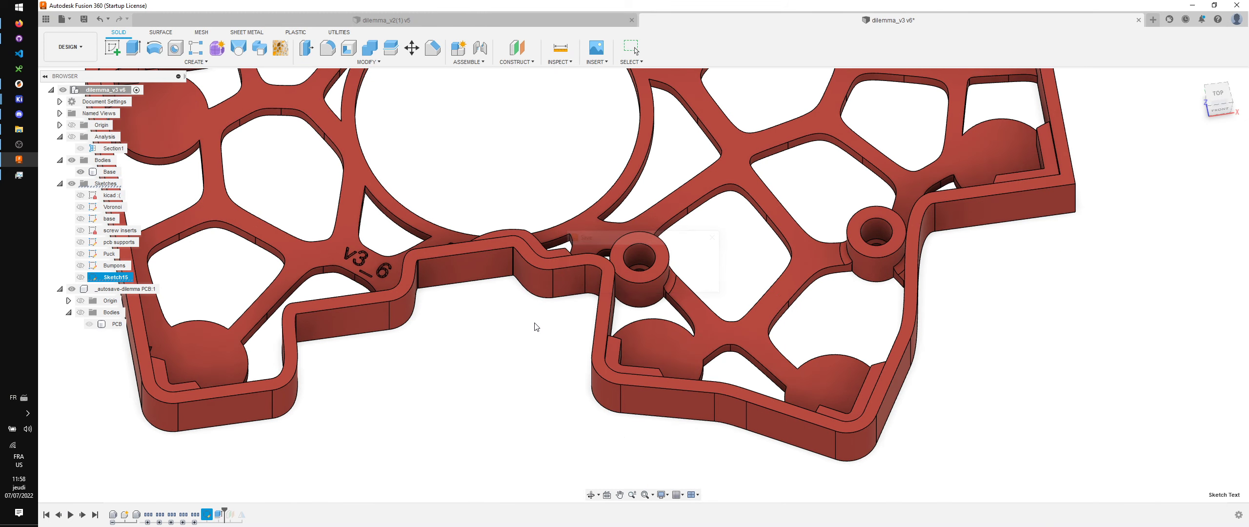
pyautogui.scroll(-5, 516, 356)
pyautogui.moveTo(504, 360); pyautogui.dragTo(539, 374, button='middle')
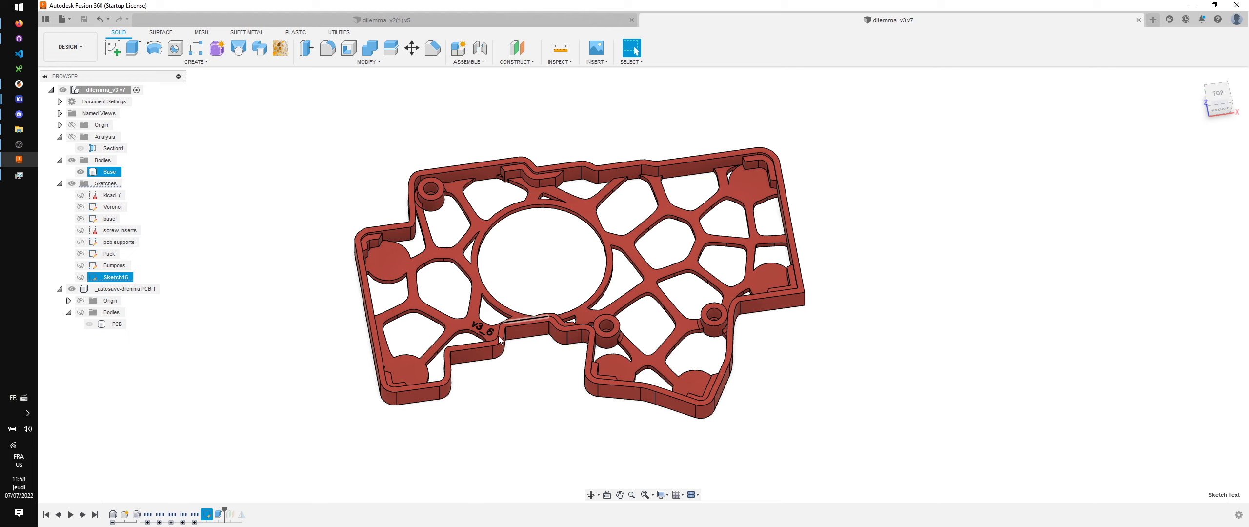
# Step: Inspect the whole case from above, underneath and the front, checking the walls, screw posts and bumpon recesses
pyautogui.scroll(2, 513, 415)
pyautogui.moveTo(523, 390); pyautogui.dragTo(530, 398, button='middle')
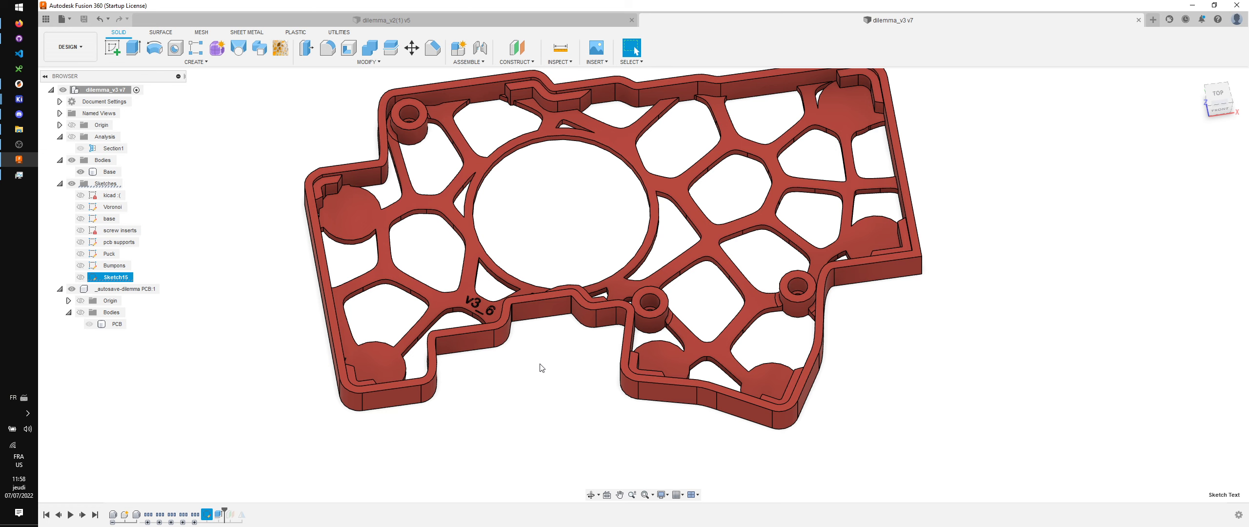
pyautogui.keyDown('shift'); pyautogui.moveTo(538, 390); pyautogui.dragTo(481, 405, button='middle'); pyautogui.keyUp('shift')
pyautogui.moveTo(421, 433)
pyautogui.keyDown('shift'); pyautogui.mouseDown(button='middle')
pyautogui.moveTo(426, 406)
pyautogui.moveTo(420, 442)
pyautogui.mouseUp(button='middle'); pyautogui.keyUp('shift')
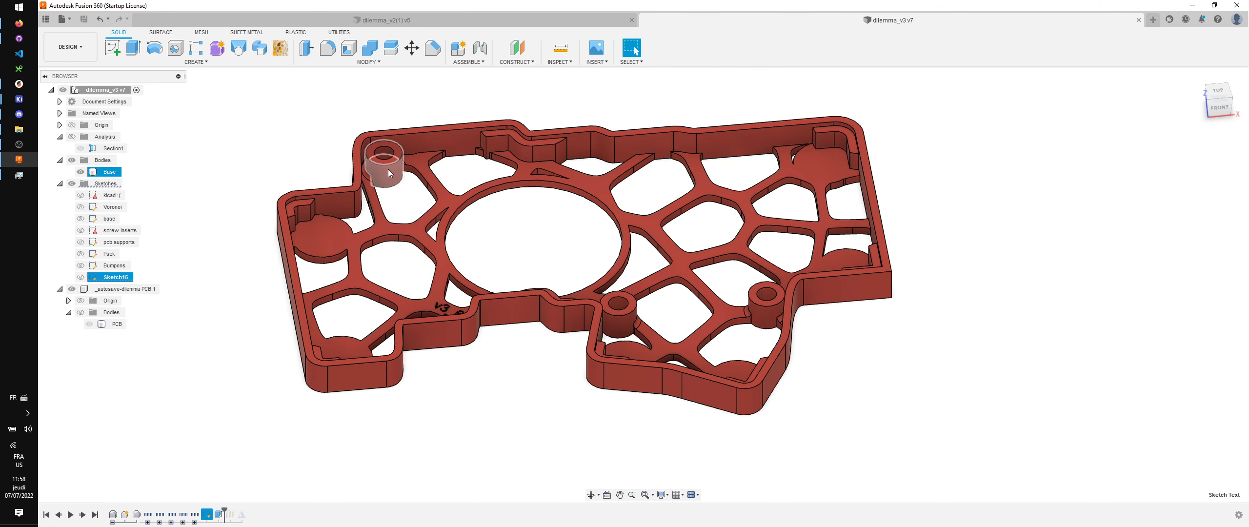
pyautogui.keyDown('shift'); pyautogui.moveTo(387, 168); pyautogui.dragTo(360, 131, button='middle'); pyautogui.keyUp('shift')
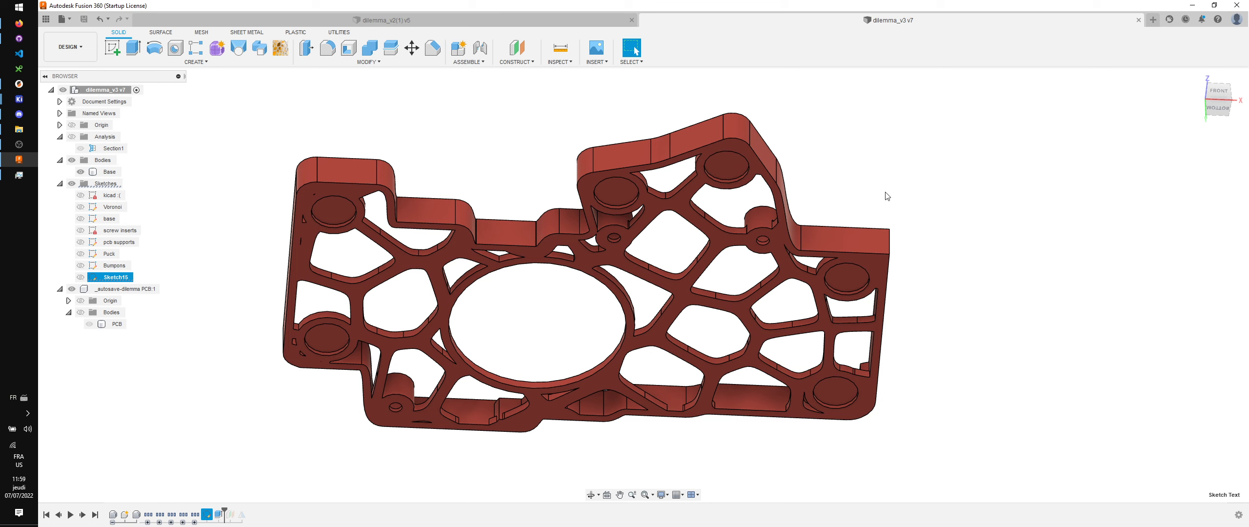
pyautogui.keyDown('shift'); pyautogui.moveTo(885, 192); pyautogui.dragTo(800, 303, button='middle'); pyautogui.keyUp('shift')
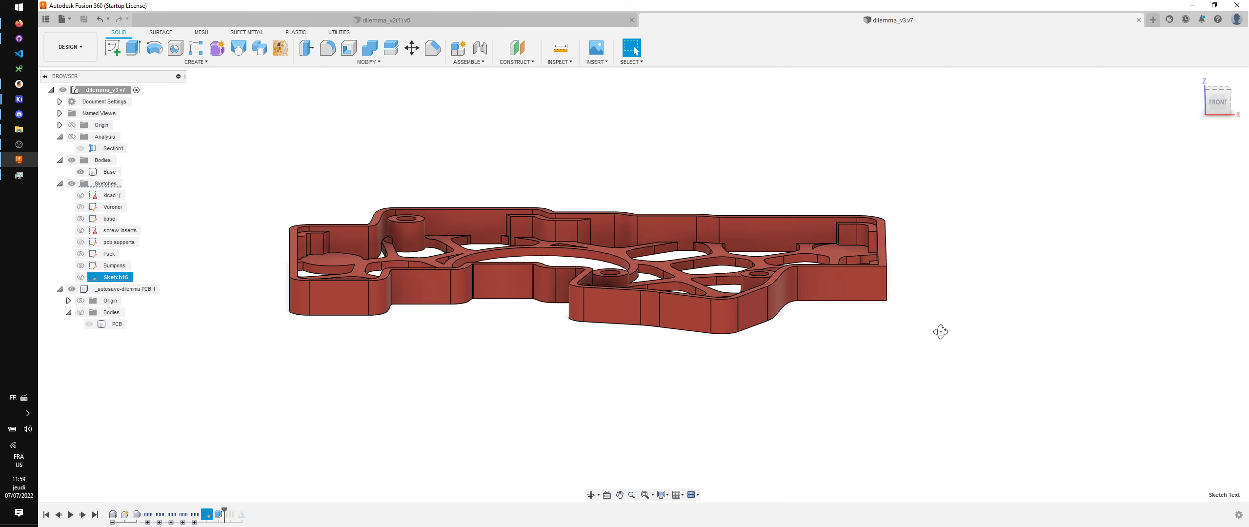
pyautogui.keyDown('shift'); pyautogui.moveTo(940, 331); pyautogui.dragTo(939, 352, button='middle'); pyautogui.keyUp('shift')
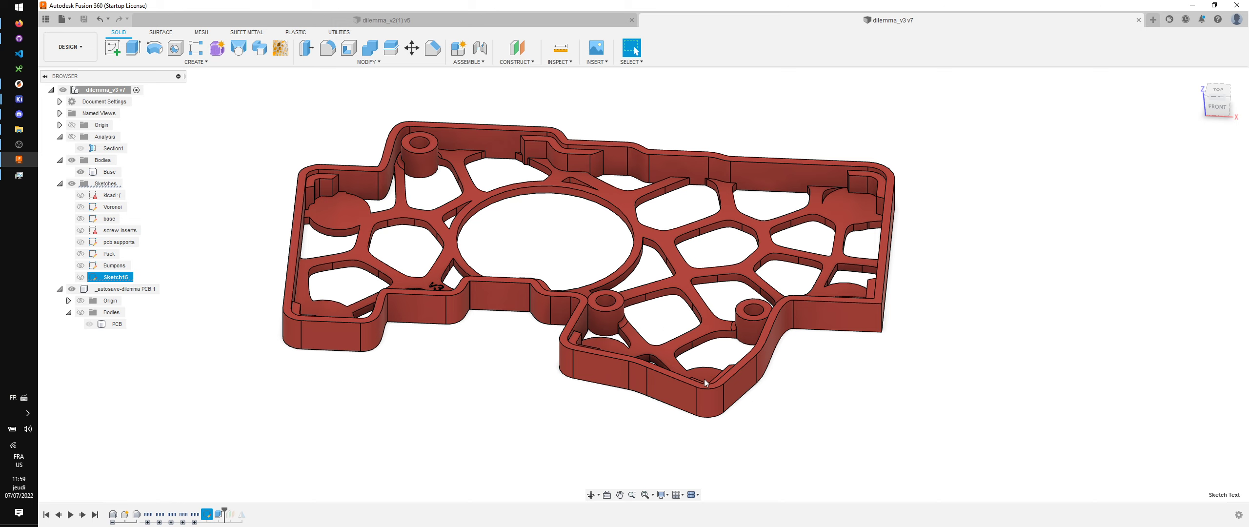
pyautogui.keyDown('shift'); pyautogui.moveTo(705, 379); pyautogui.dragTo(796, 398, button='middle'); pyautogui.keyUp('shift')
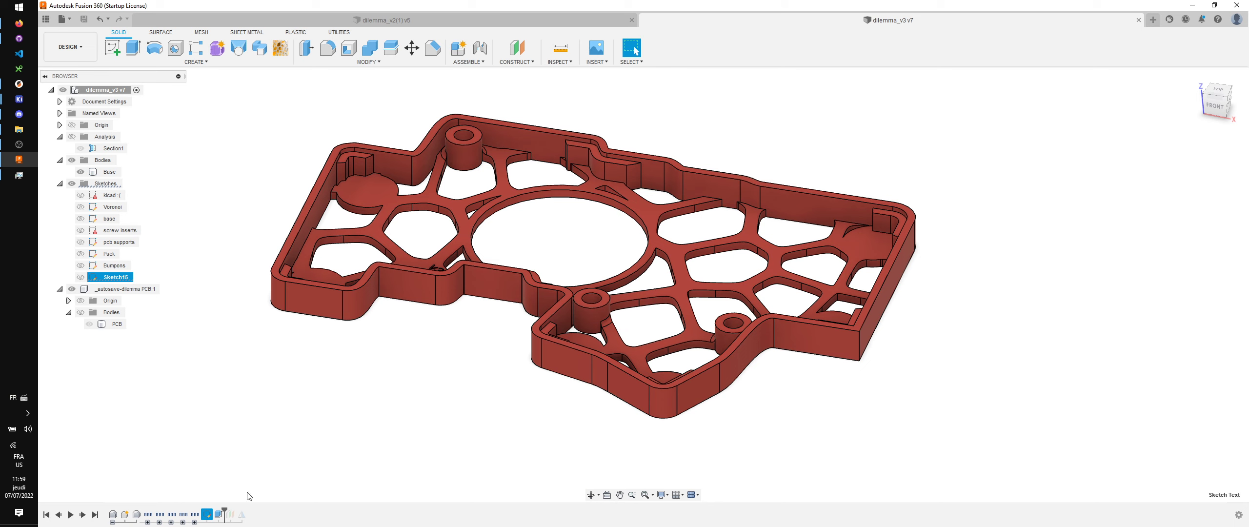
# Step: Roll the design history back to just after Combine3, before the text features
pyautogui.moveTo(224, 511); pyautogui.dragTo(194, 521)
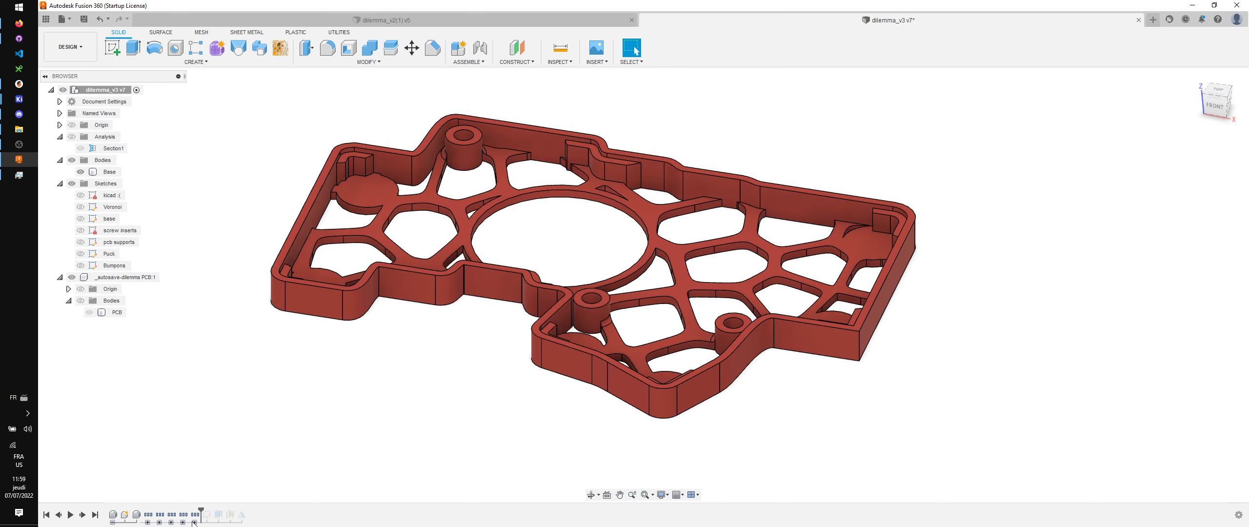
pyautogui.moveTo(195, 522)
pyautogui.mouseDown()
pyautogui.moveTo(244, 512)
pyautogui.moveTo(229, 506)
pyautogui.mouseUp()
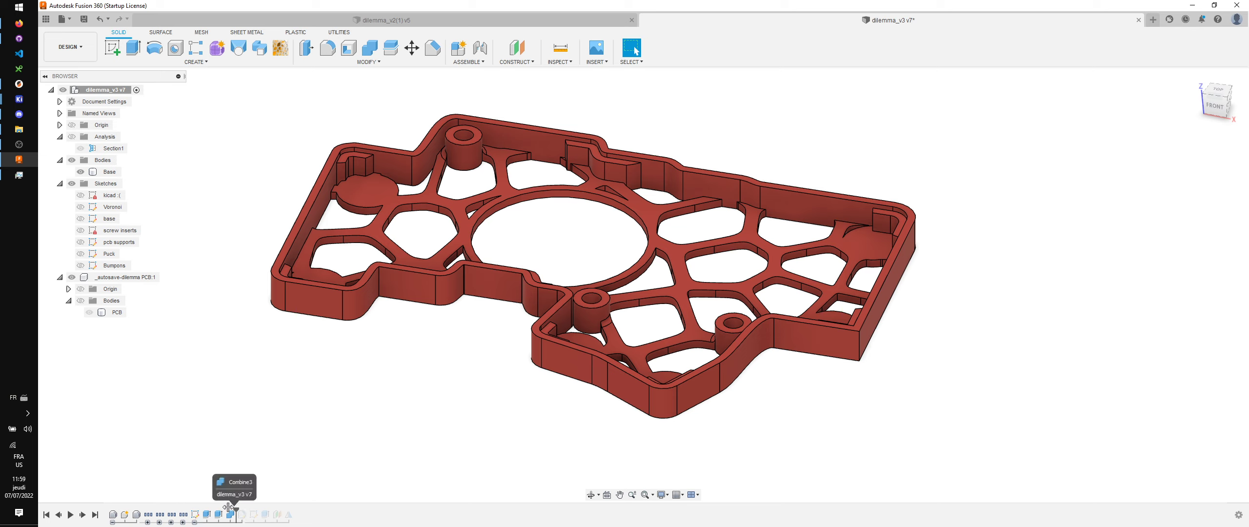
pyautogui.press('f')
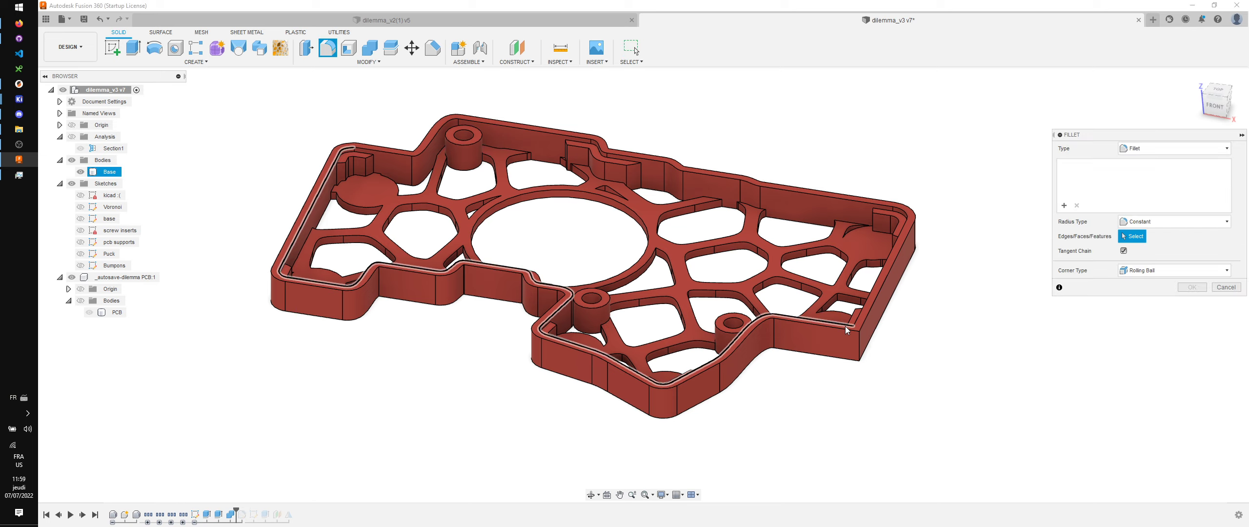
pyautogui.click(859, 348)
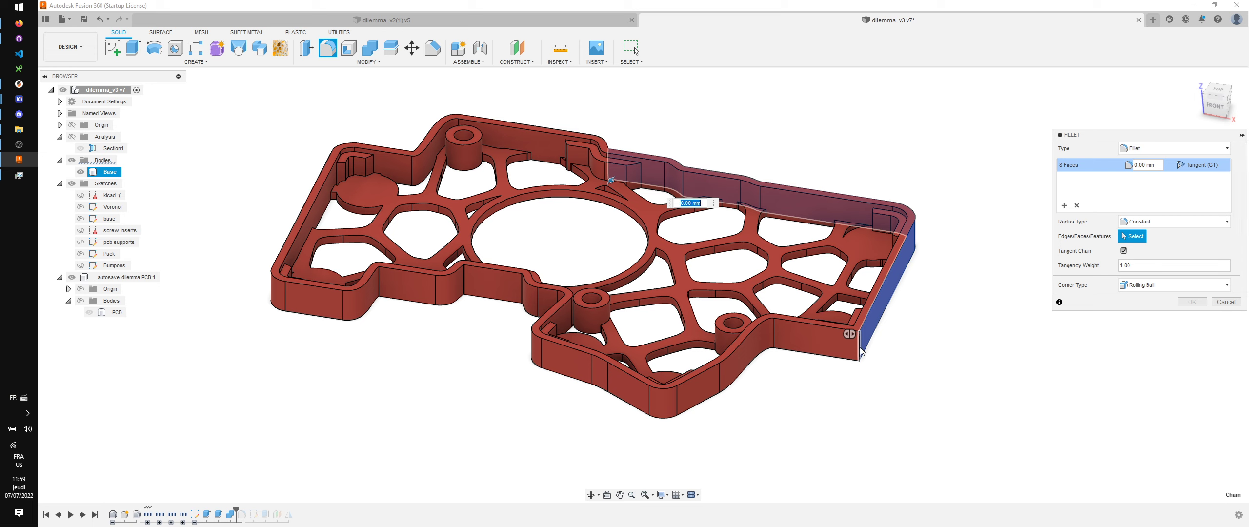
pyautogui.press('Escape')
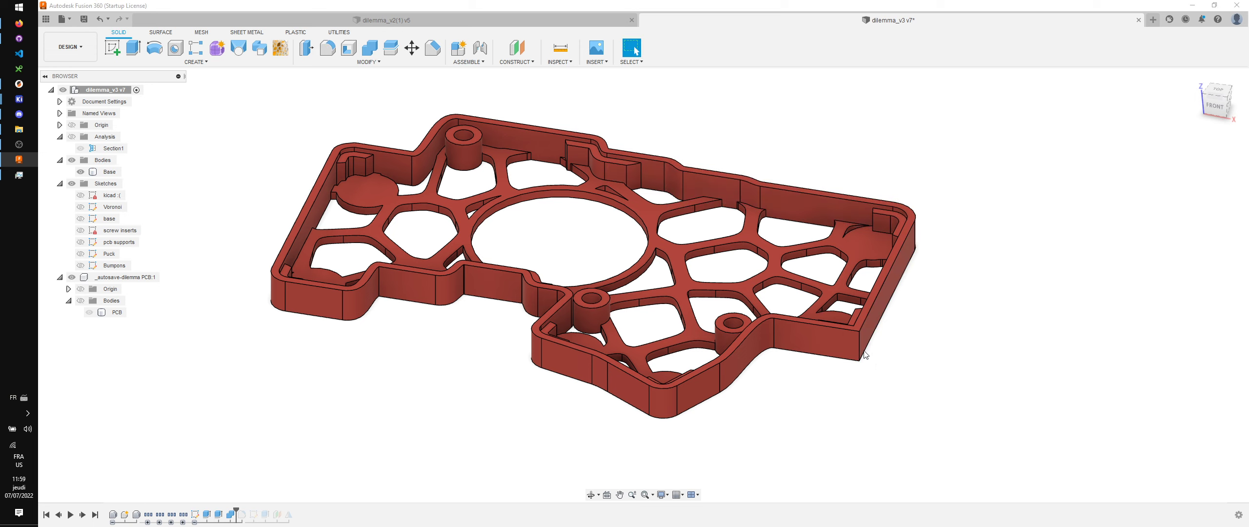
# Step: Fillet the sharp vertical edge at the case's outer front-right corner with a 3 mm radius
pyautogui.press('f')
pyautogui.click(860, 343)
pyautogui.write('3')
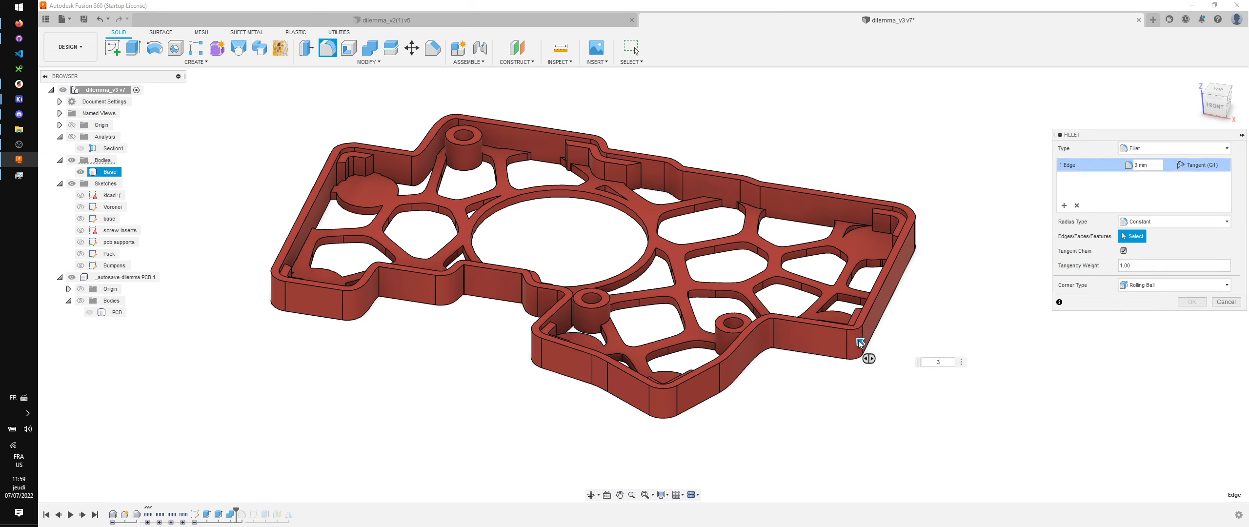
pyautogui.press('Return')
pyautogui.keyDown('shift'); pyautogui.moveTo(777, 405); pyautogui.dragTo(355, 470, button='middle'); pyautogui.keyUp('shift')
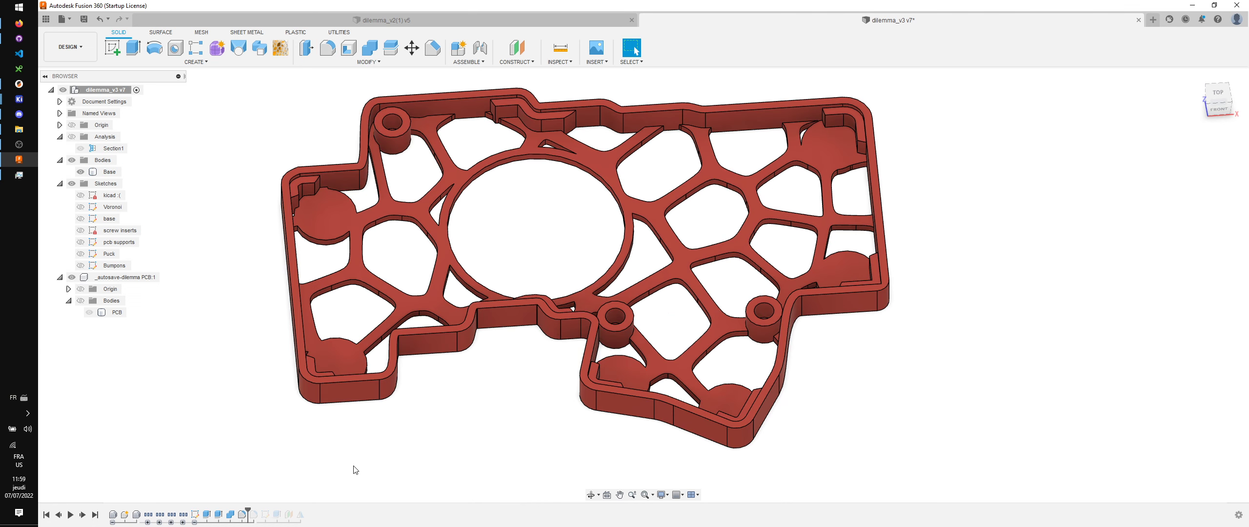
# Step: Roll the design history forward to the end past Mirror1 and collapse the expanded feature group
pyautogui.moveTo(249, 509)
pyautogui.mouseDown()
pyautogui.moveTo(282, 509)
pyautogui.moveTo(248, 509)
pyautogui.mouseUp()
pyautogui.click(194, 521)
pyautogui.scroll(-2, 210, 470)
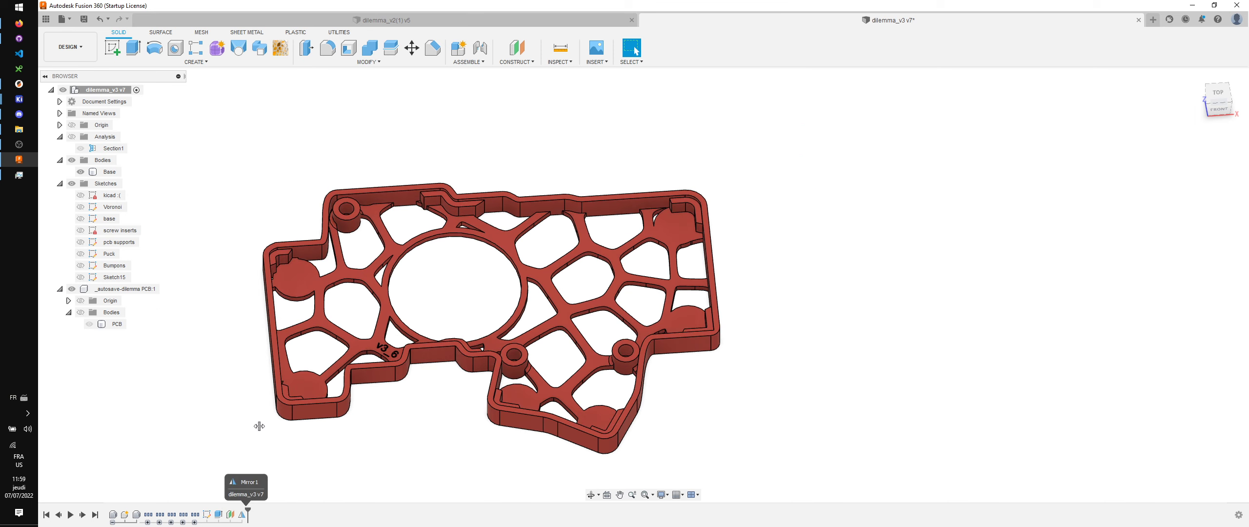
# Step: Edit the mirror's offset plane and set its distance from the YZ plane to 90 mm
pyautogui.doubleClick(230, 515)
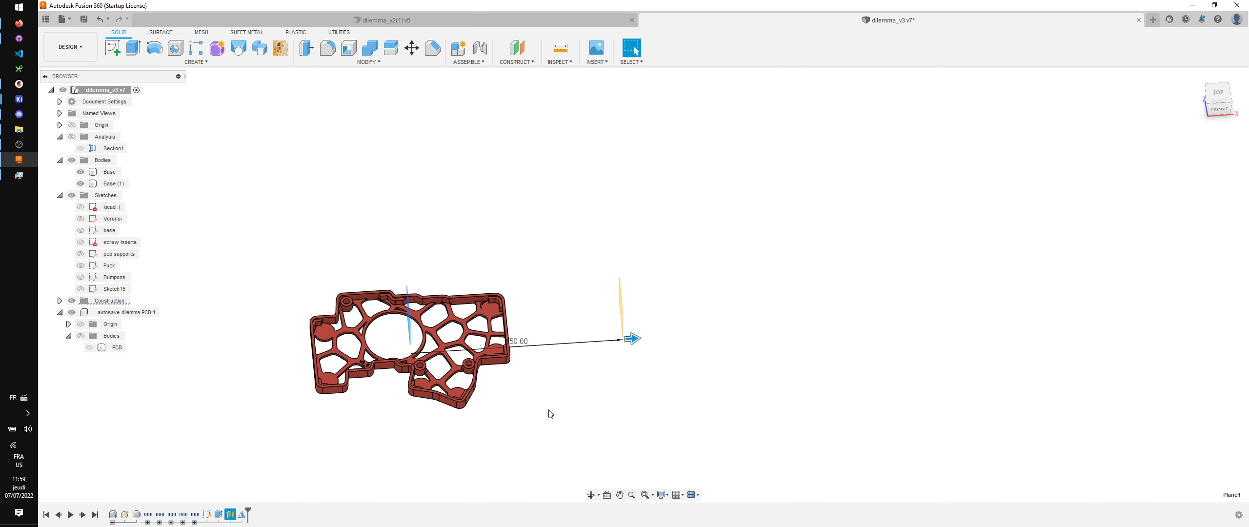
pyautogui.keyDown('shift'); pyautogui.moveTo(549, 413); pyautogui.dragTo(616, 382, button='middle'); pyautogui.keyUp('shift')
pyautogui.moveTo(618, 305); pyautogui.dragTo(547, 328)
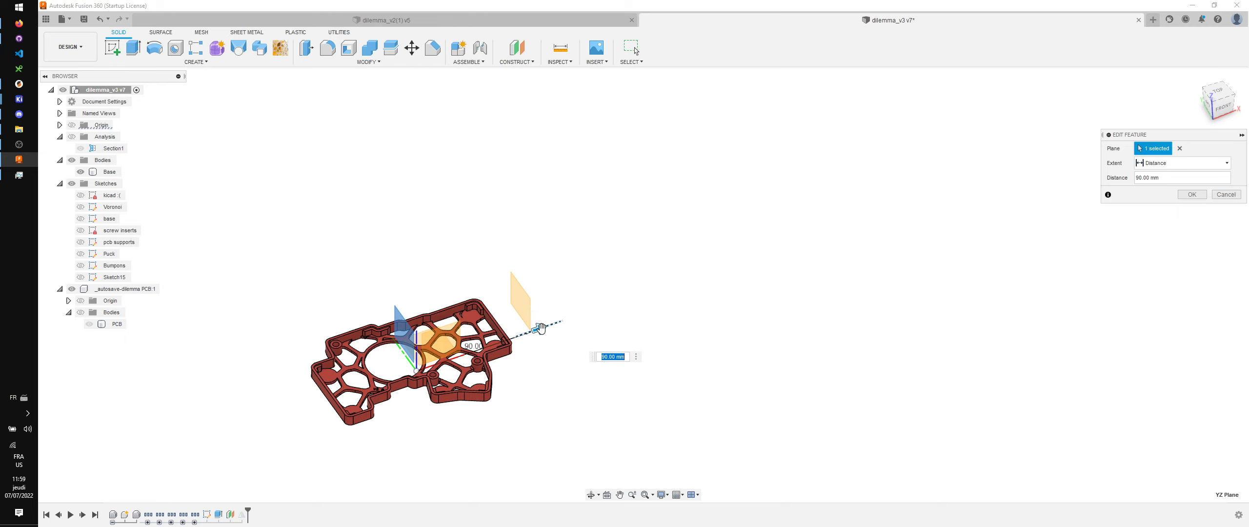
pyautogui.press('Return')
pyautogui.keyDown('shift'); pyautogui.moveTo(544, 390); pyautogui.dragTo(523, 398, button='middle'); pyautogui.keyUp('shift')
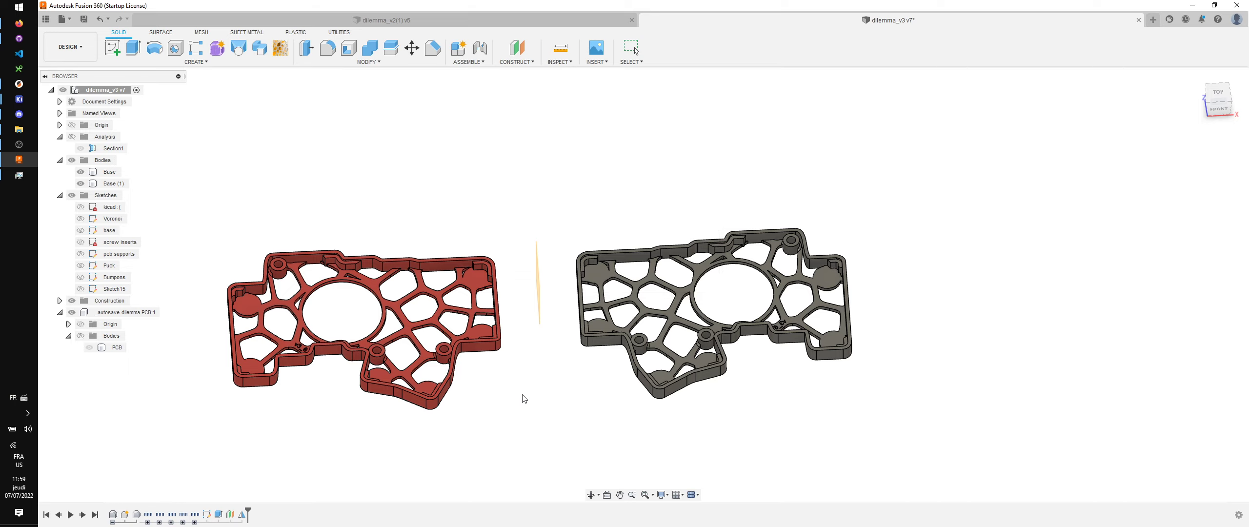